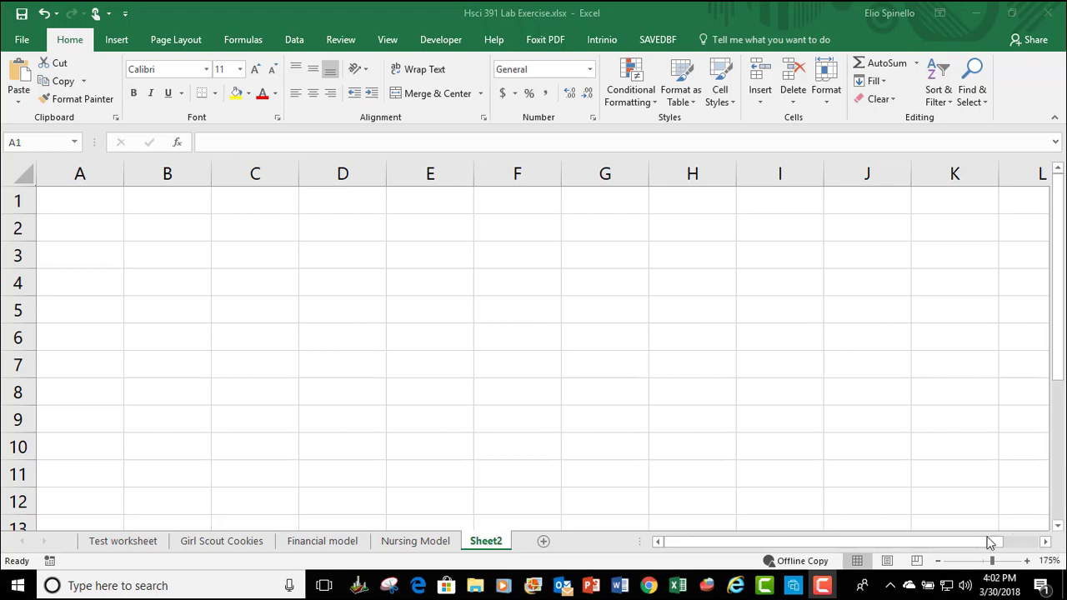
# Step: Rename the Sheet2 worksheet as "Compression Force Model"
pyautogui.click(492, 546)
pyautogui.rightClick(492, 545)
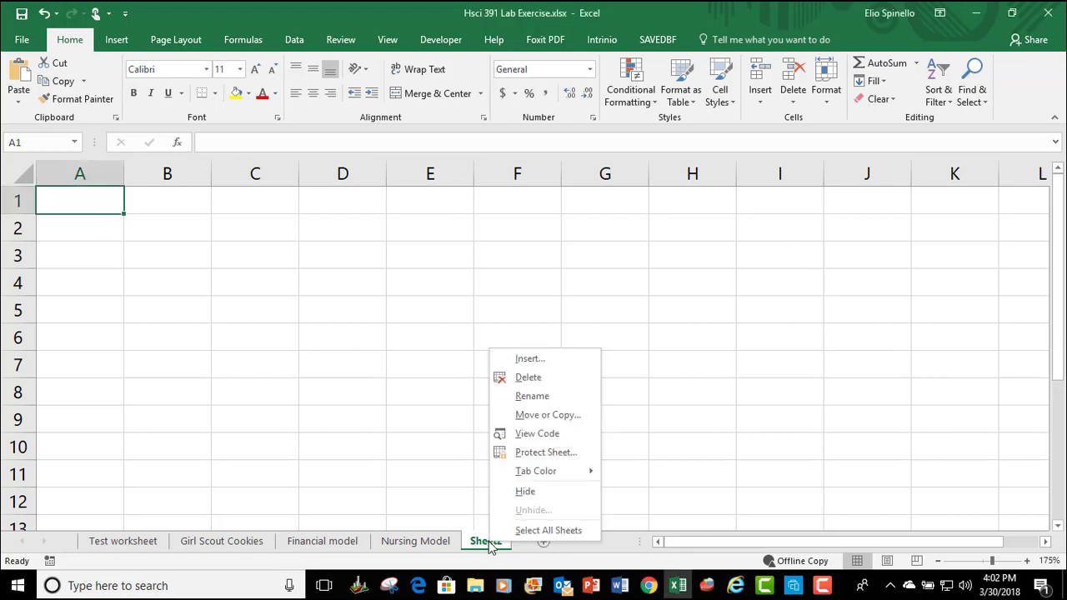
pyautogui.click(535, 403)
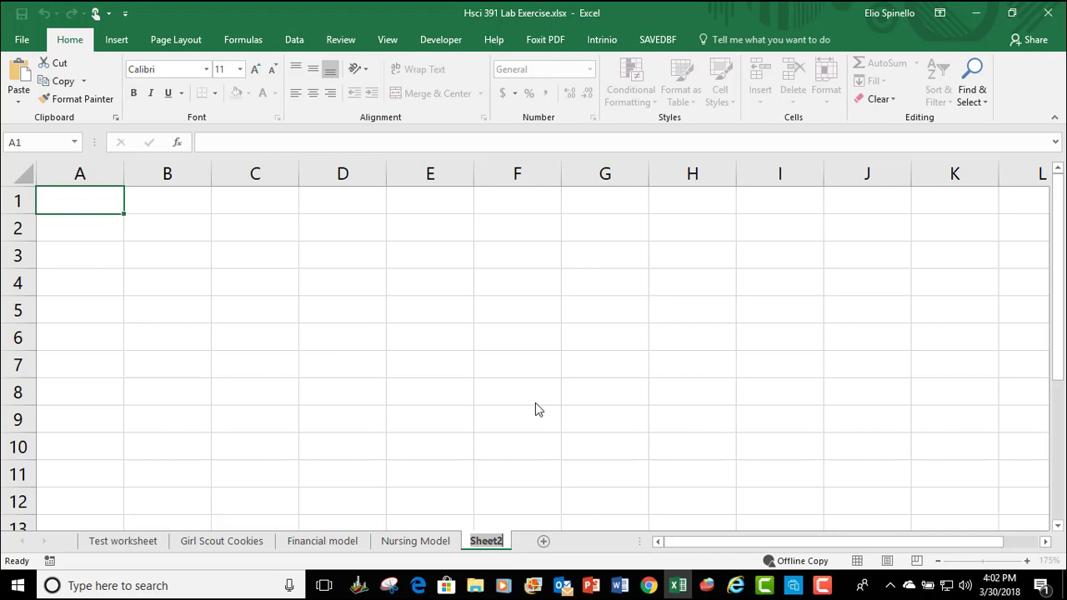
pyautogui.write('Compression Fo')
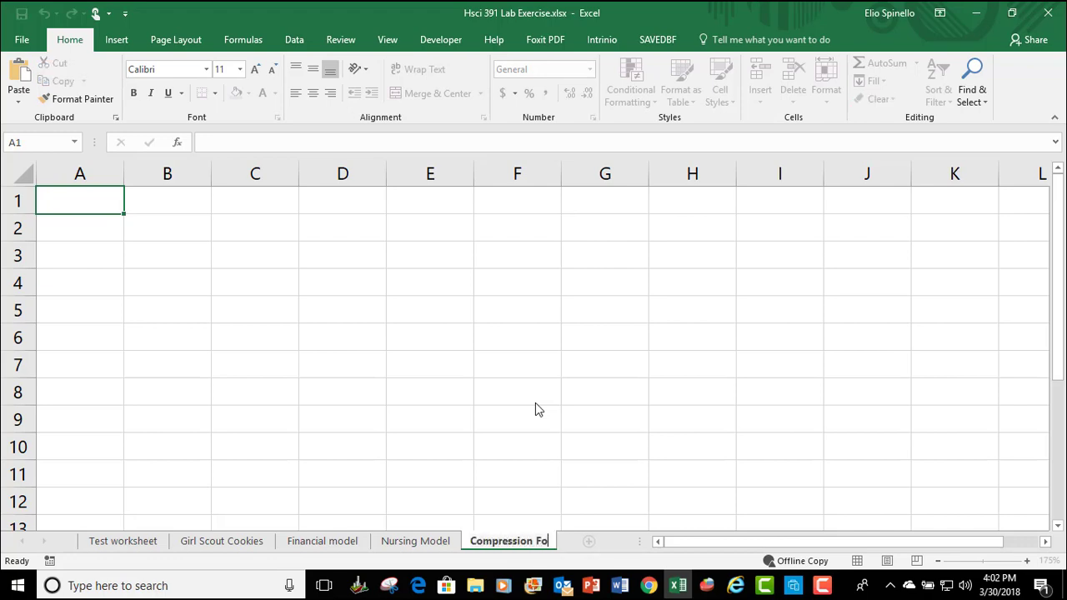
pyautogui.write('rce Model')
pyautogui.press('Return')
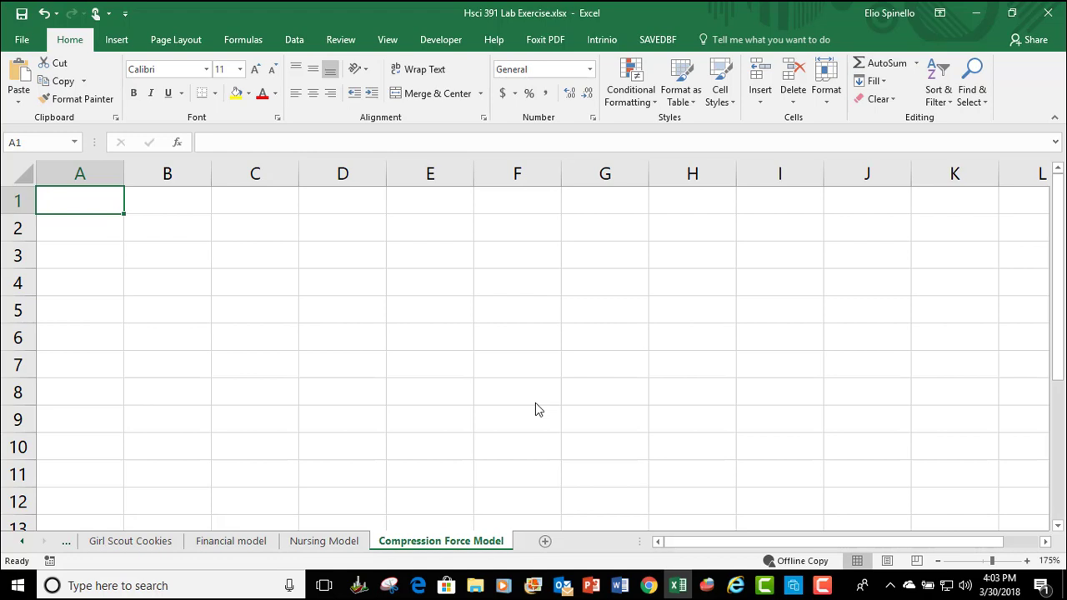
# Step: Enter the heading "Input Values" in cell A2 and widen column A to fit it
pyautogui.click(86, 232)
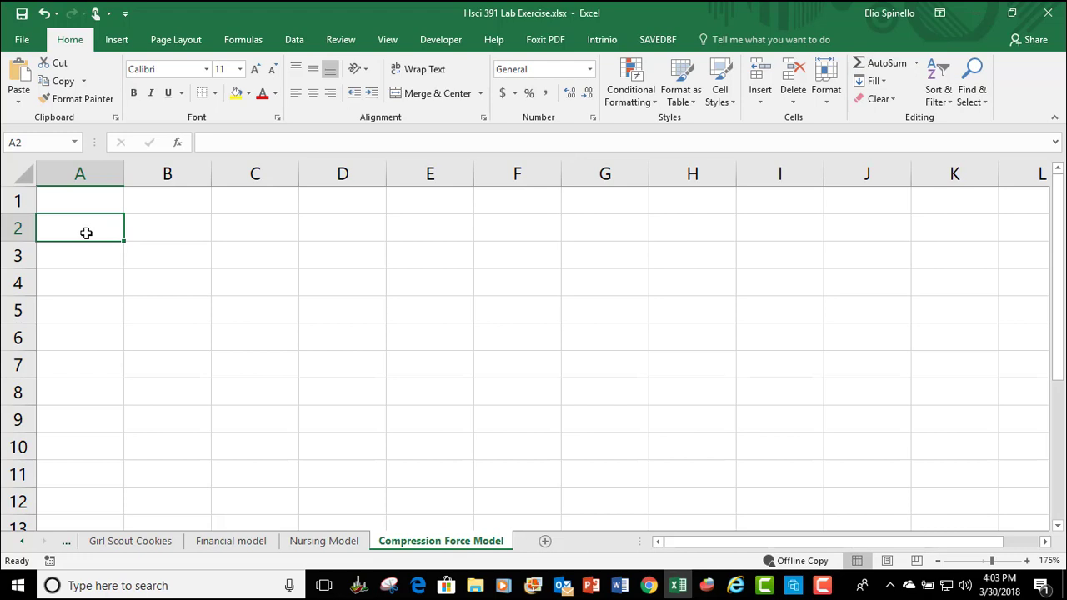
pyautogui.write('Input Values')
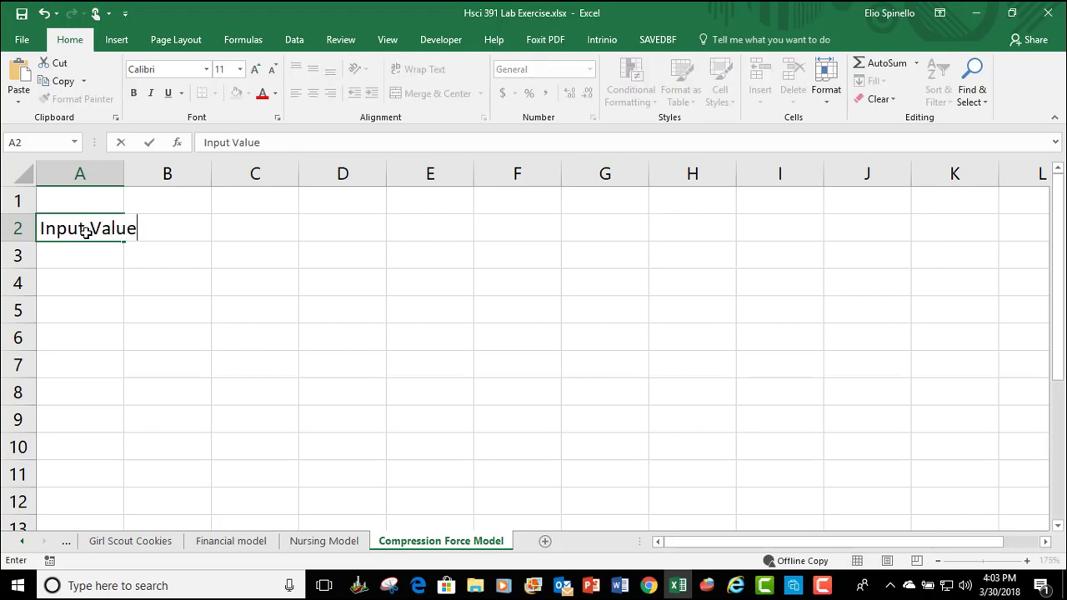
pyautogui.press('Return')
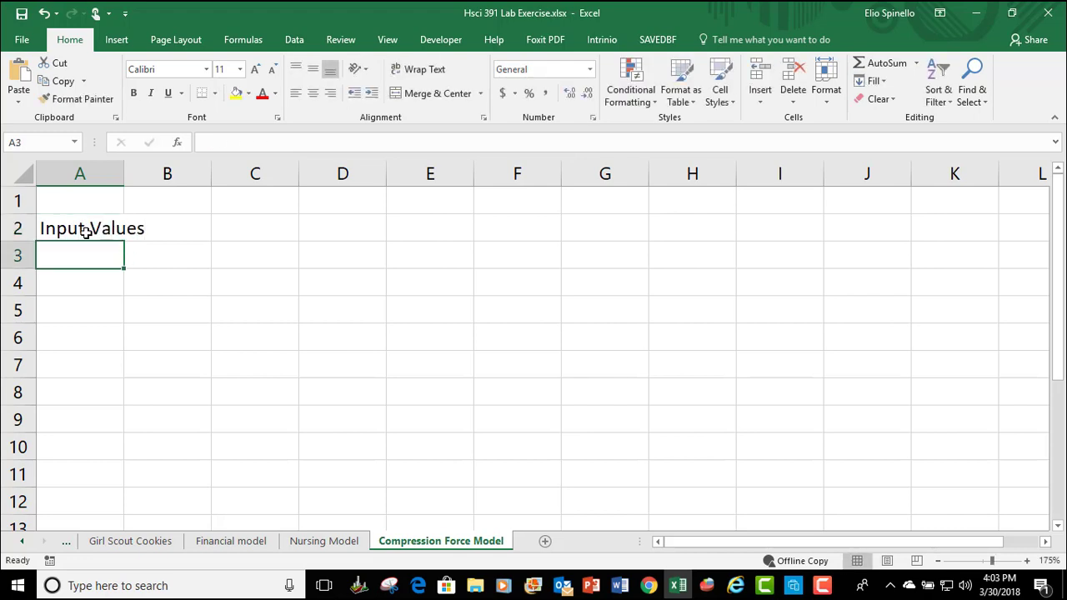
pyautogui.moveTo(124, 174); pyautogui.dragTo(161, 190)
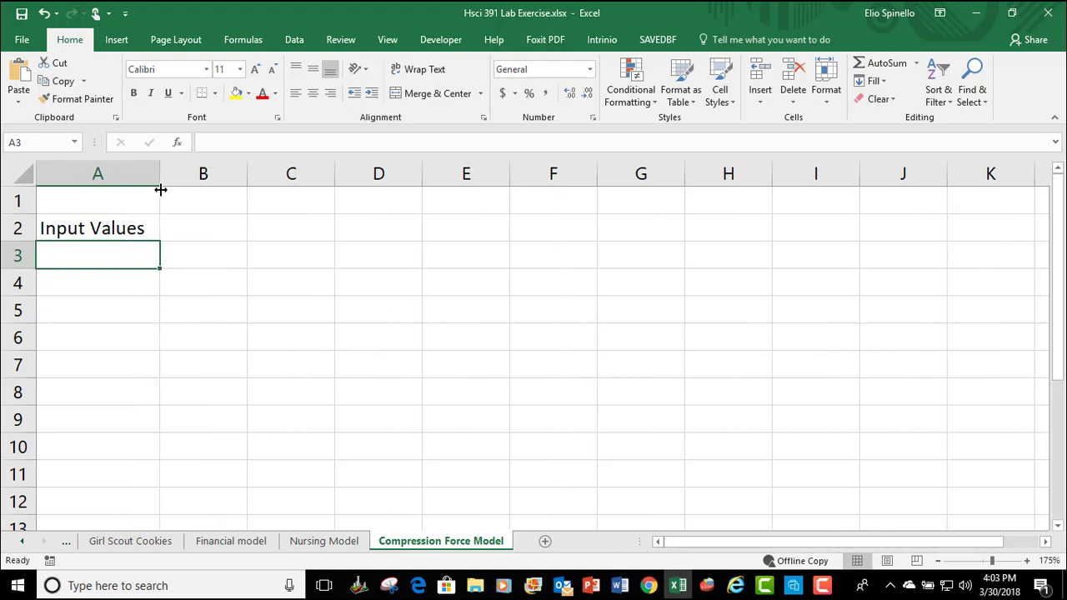
# Step: Format the heading range A2:B2 with a light grey fill and bold text
pyautogui.click(92, 229)
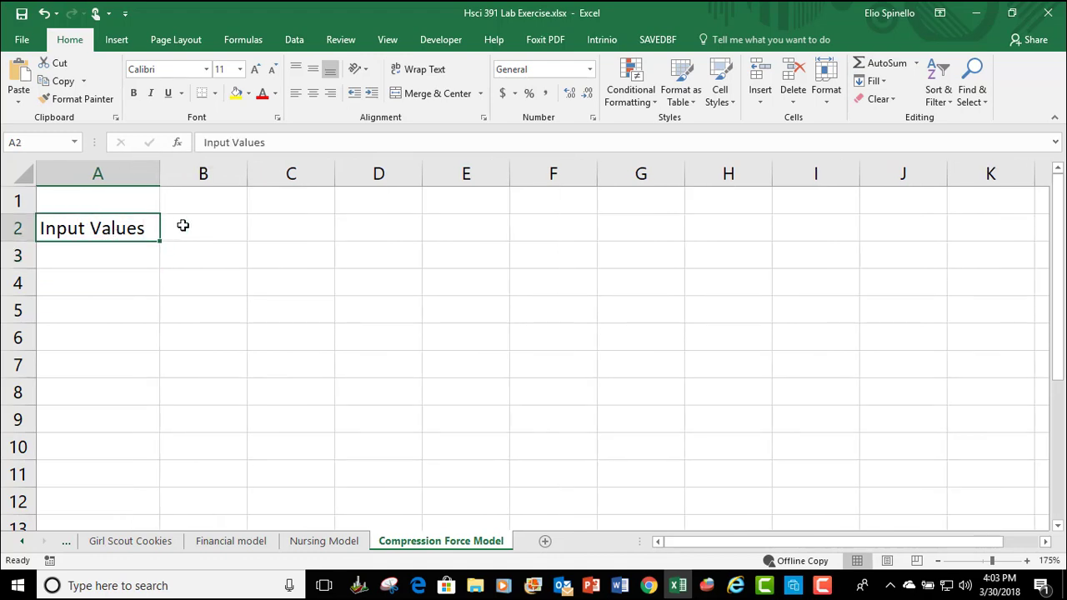
pyautogui.moveTo(183, 225); pyautogui.dragTo(186, 226)
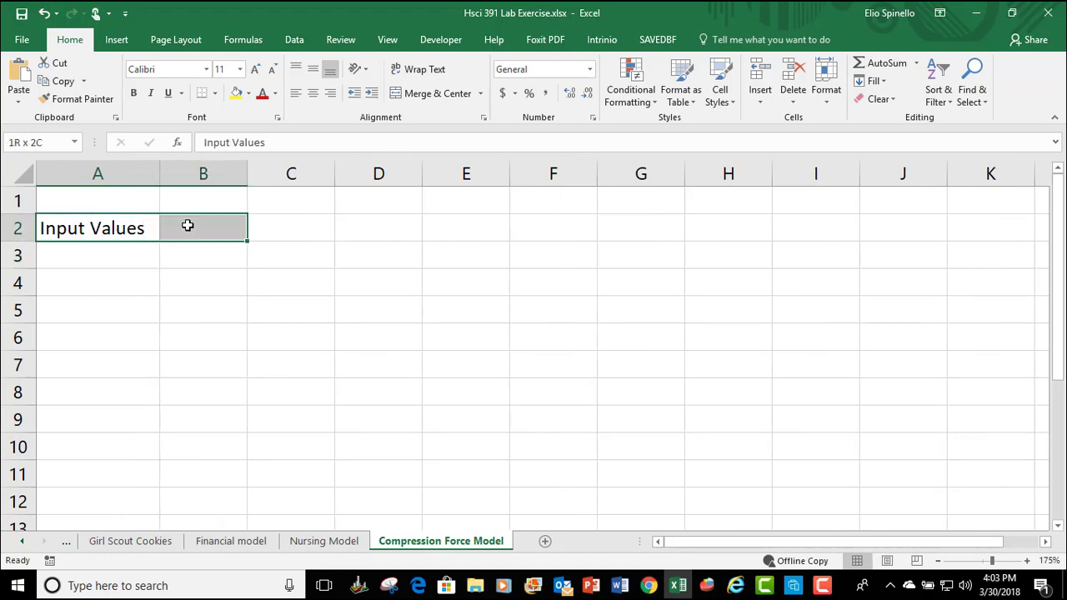
pyautogui.click(248, 94)
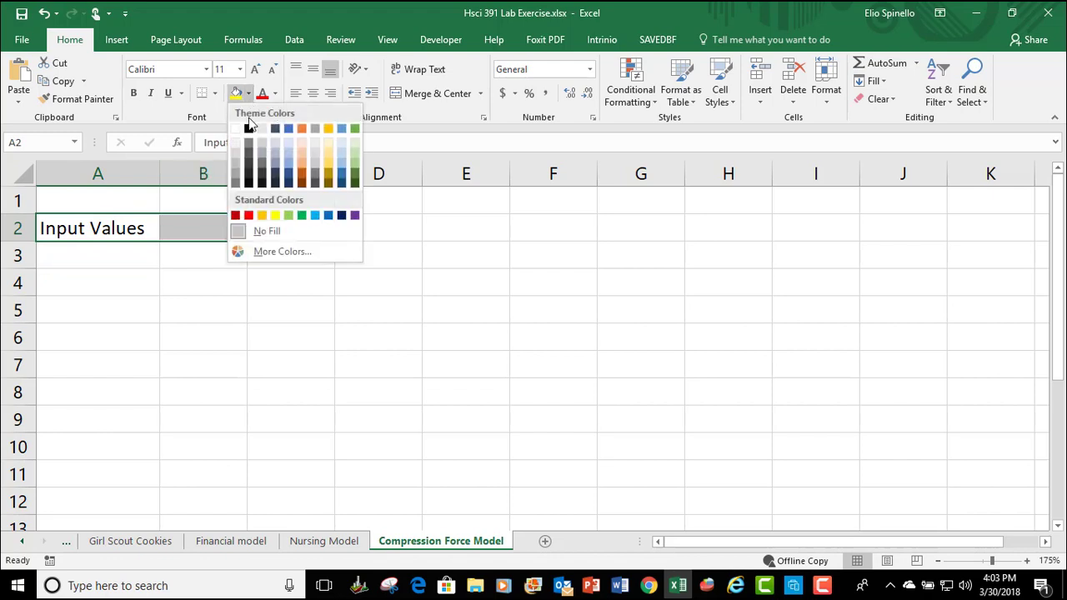
pyautogui.click(238, 163)
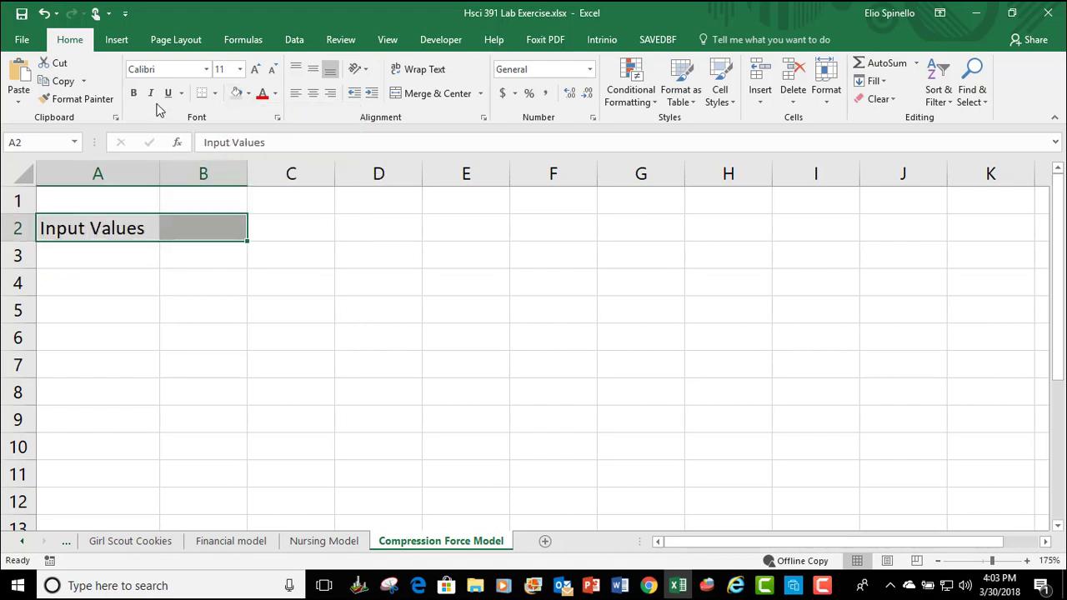
pyautogui.click(134, 93)
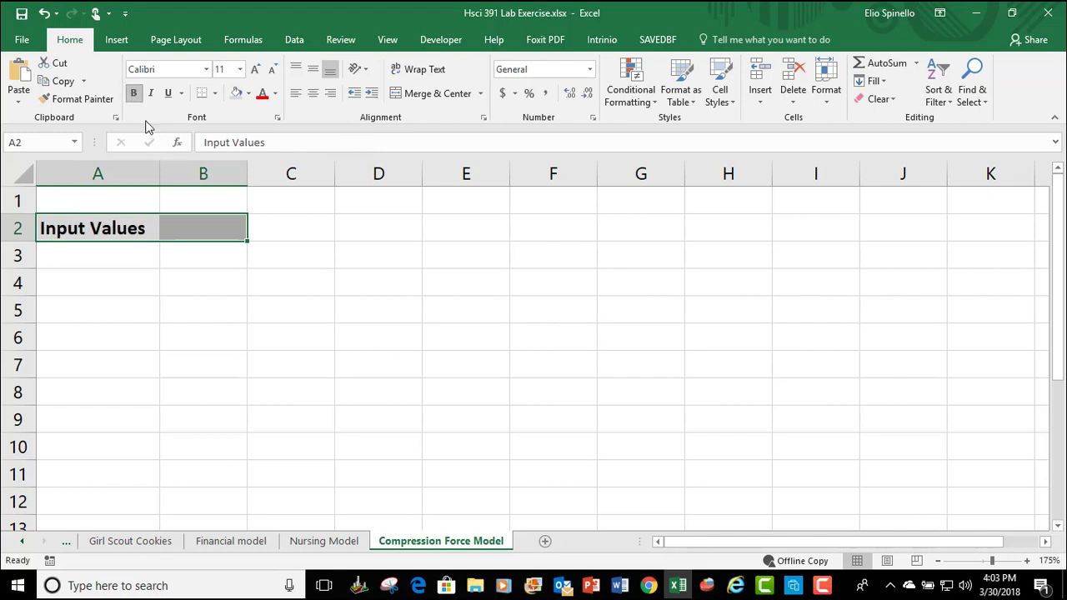
# Step: Enter the labels "Load weight" in A3 and "Body weight" in A4, each indented with leading spaces
pyautogui.click(122, 254)
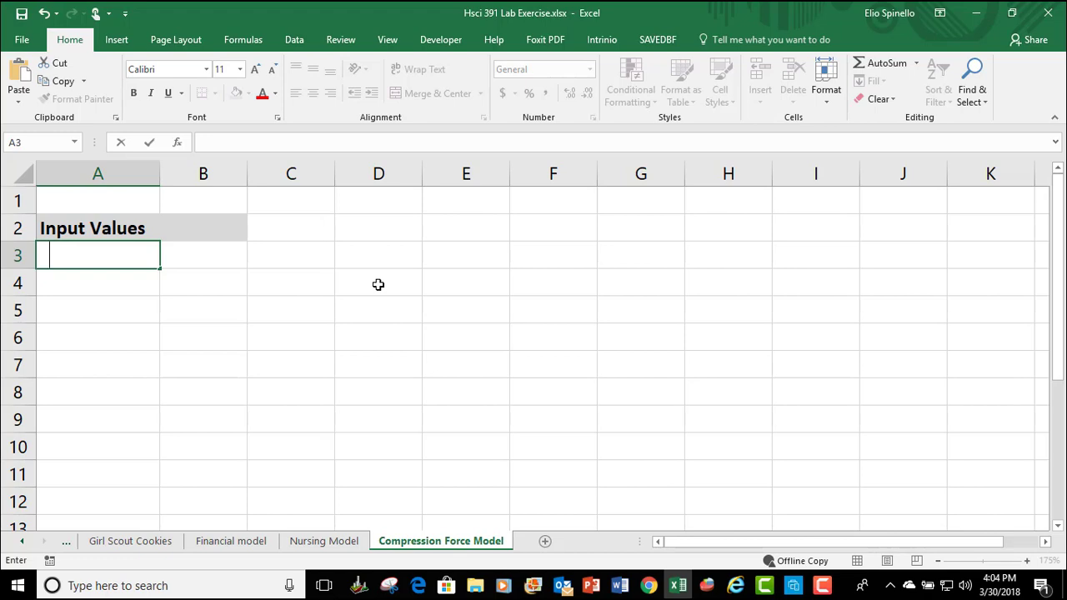
pyautogui.write('Load weight')
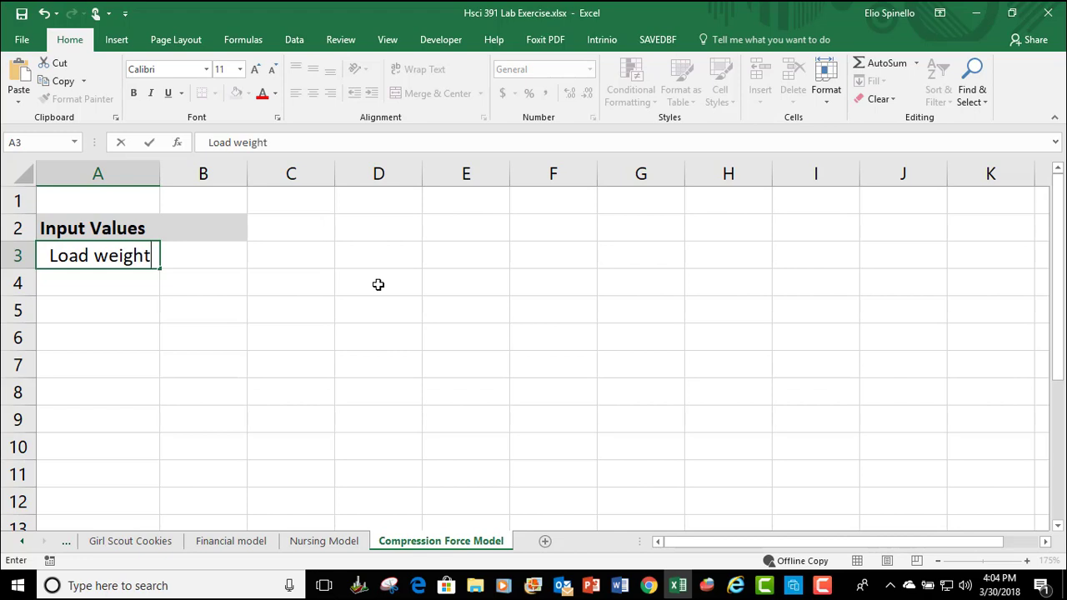
pyautogui.press('Return')
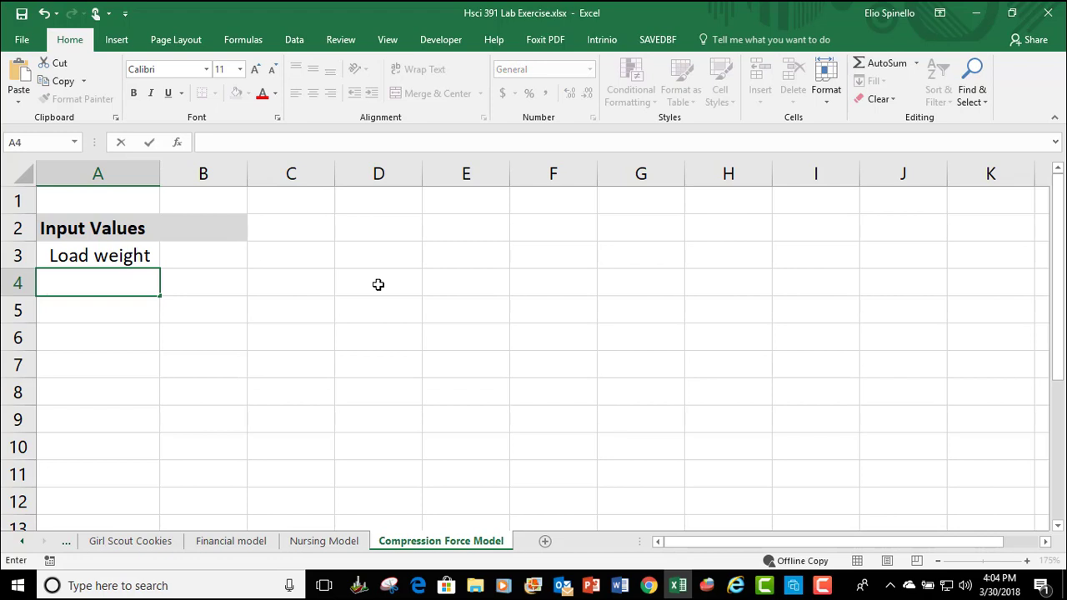
pyautogui.write('Body wie')
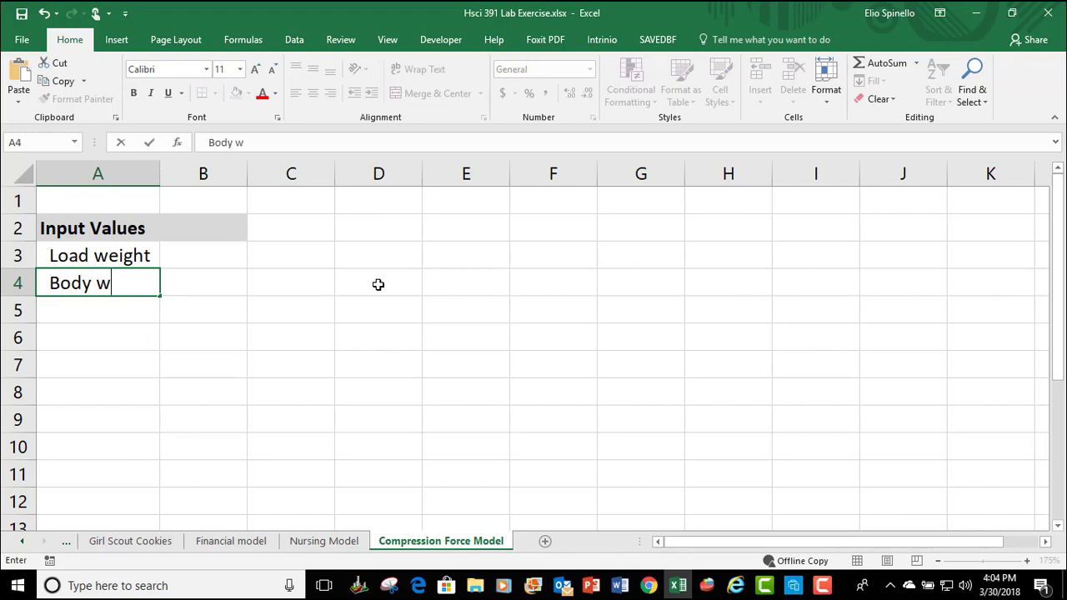
pyautogui.press('BackSpace')
pyautogui.press('BackSpace')
pyautogui.write('eight')
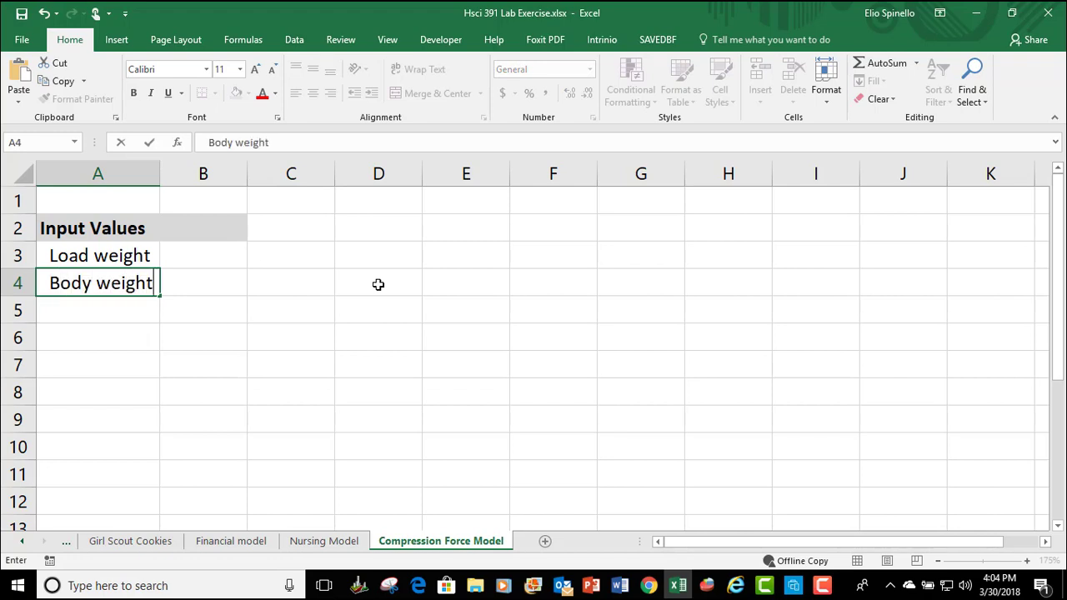
pyautogui.press('Return')
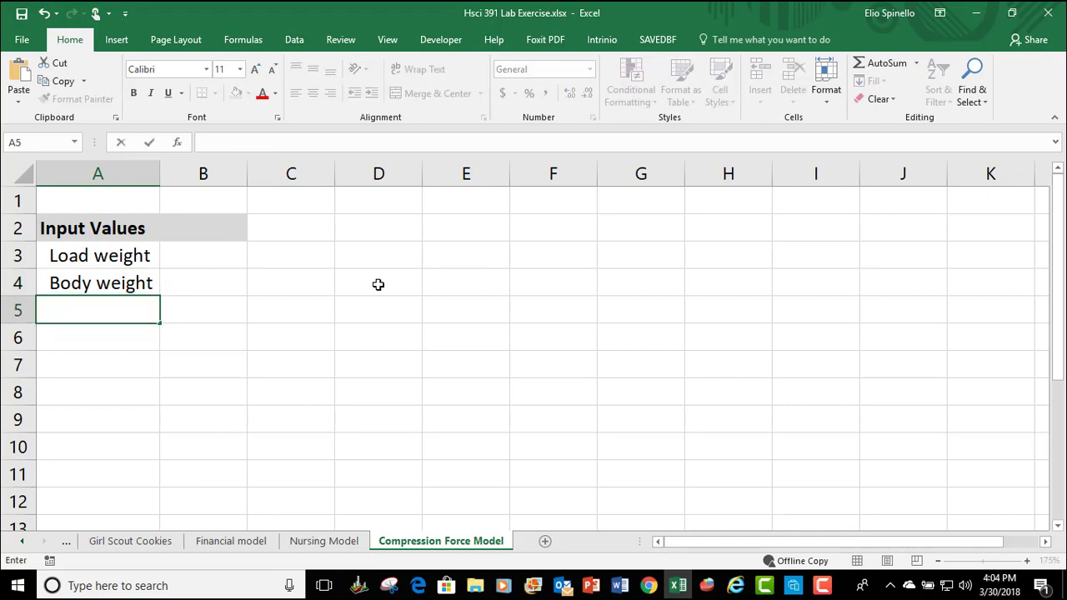
# Step: Enter the indented label "Horizontal distance" in A5 and widen column A to fit it
pyautogui.write('Hor')
pyautogui.write('i')
pyautogui.press('BackSpace')
pyautogui.write('orizon')
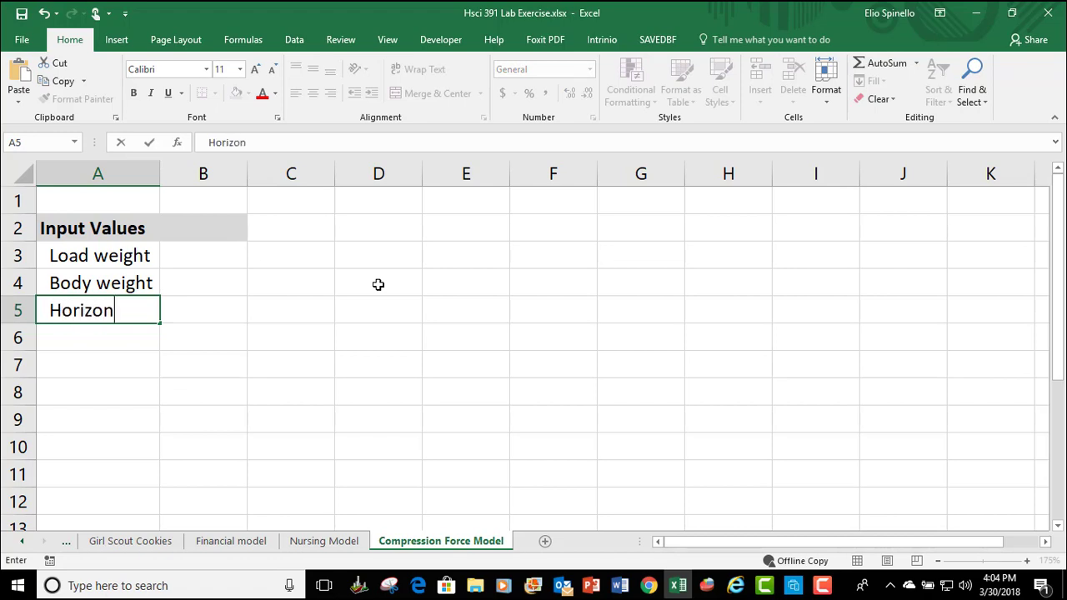
pyautogui.write('tal distan')
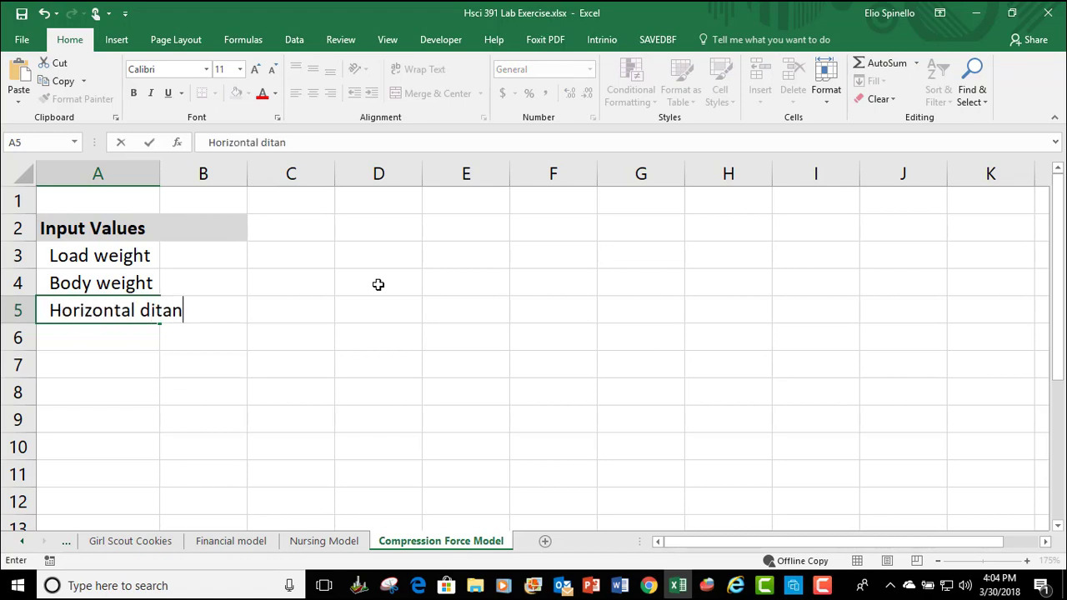
pyautogui.press('BackSpace')
pyautogui.press('BackSpace')
pyautogui.press('BackSpace')
pyautogui.write('stance')
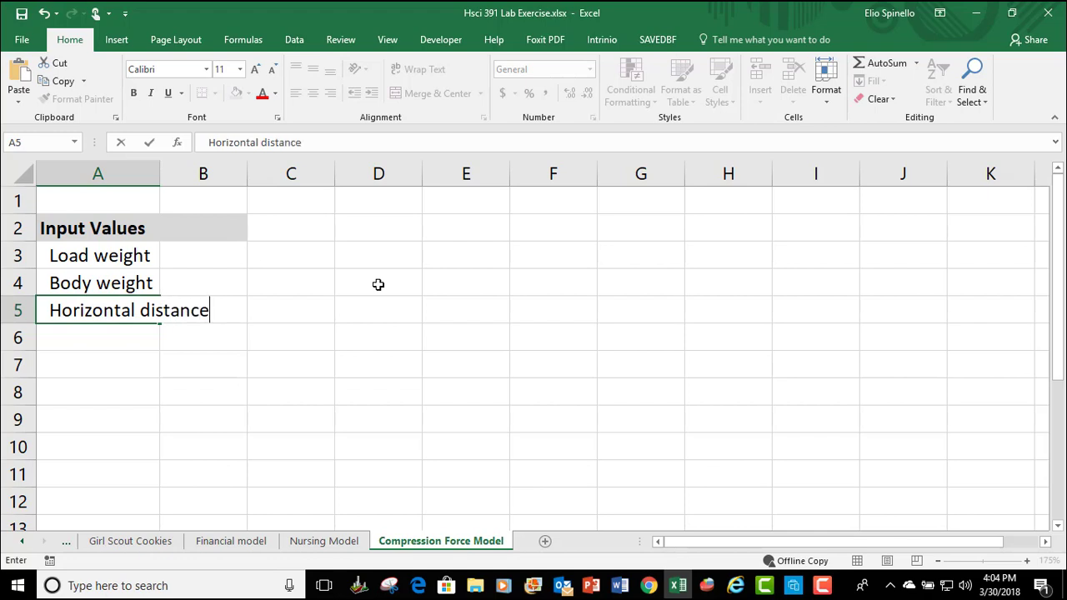
pyautogui.press('Return')
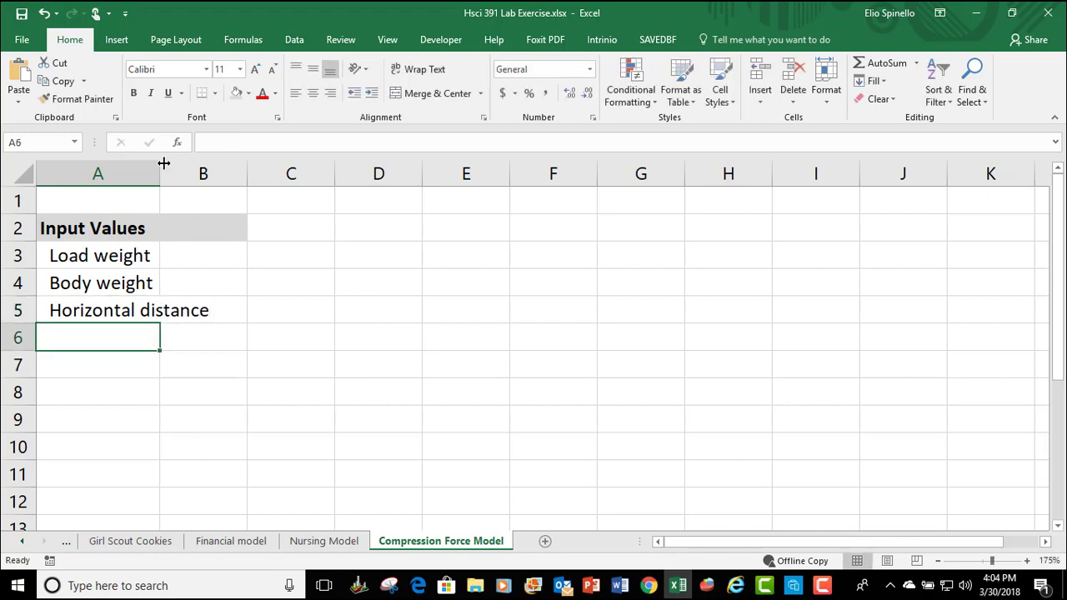
pyautogui.moveTo(160, 164); pyautogui.dragTo(220, 163)
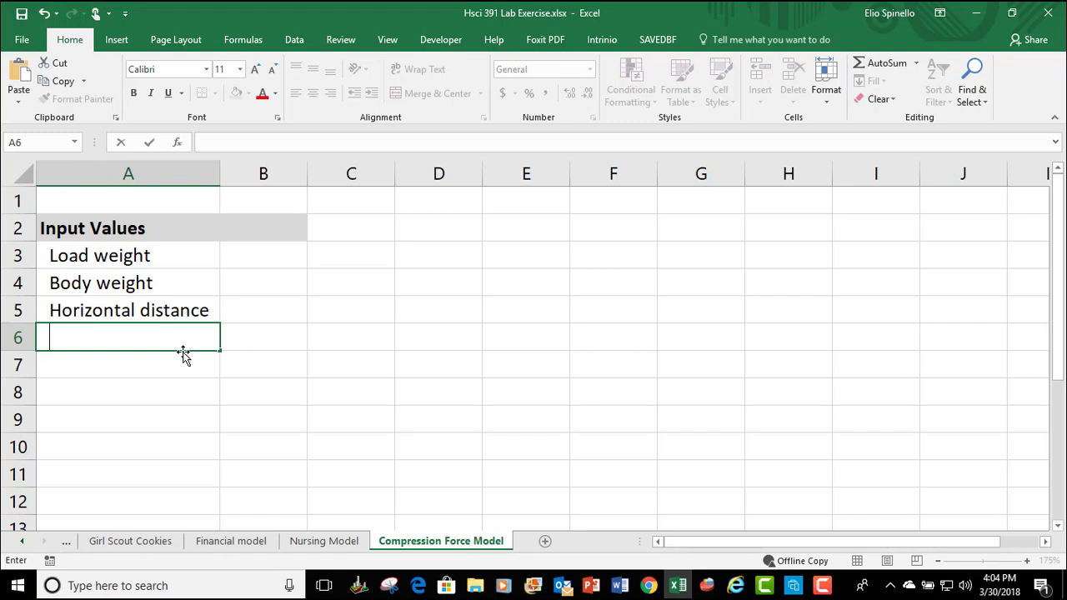
# Step: Enter the indented label "Back Orientation" in cell A6 under the other input labels
pyautogui.write('Back Orie')
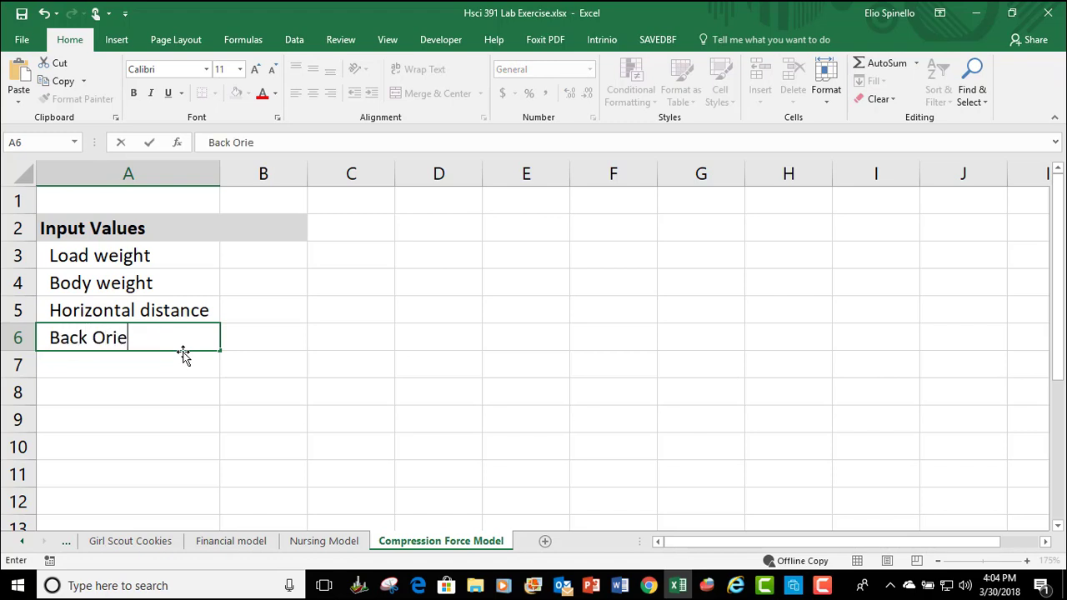
pyautogui.write('ntation')
pyautogui.press('Return')
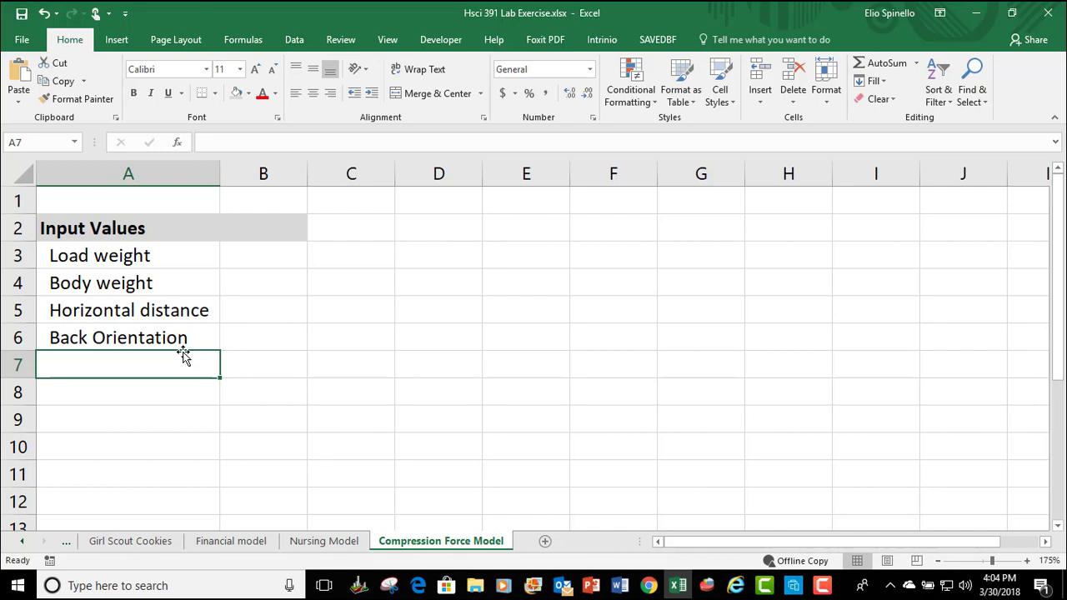
# Step: Enter the heading "Calculations" in cell D2 and autofit column D to its width
pyautogui.click(419, 235)
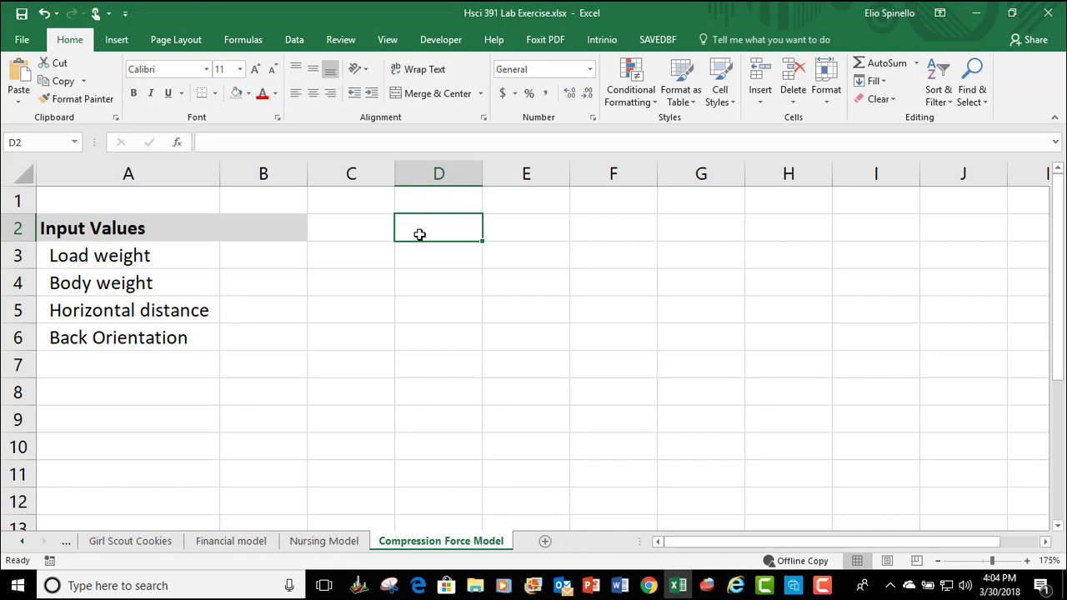
pyautogui.write('Outpu')
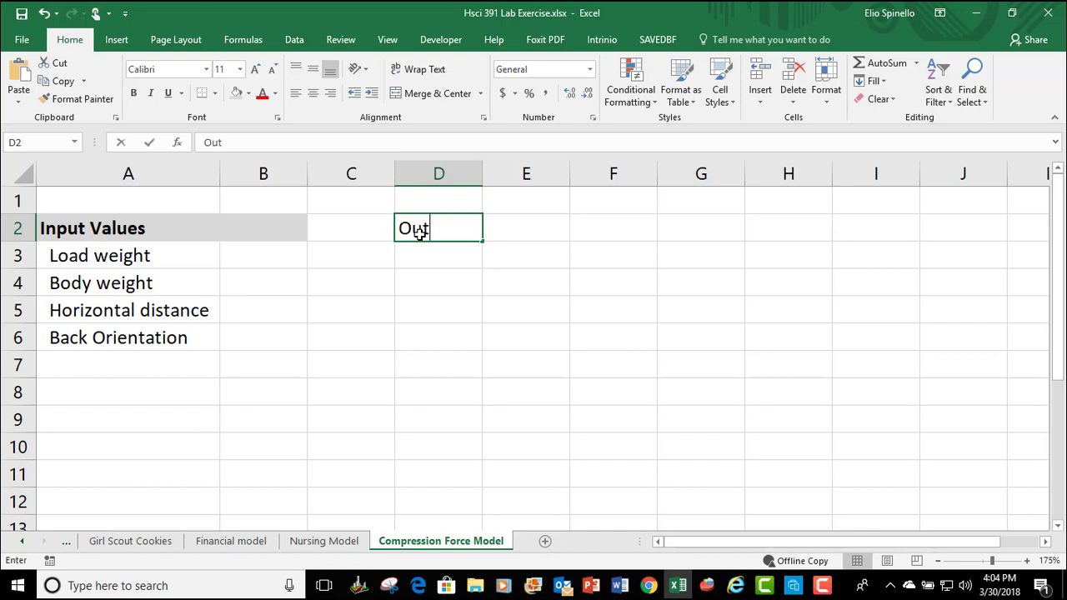
pyautogui.press('BackSpace')
pyautogui.press('BackSpace')
pyautogui.press('BackSpace')
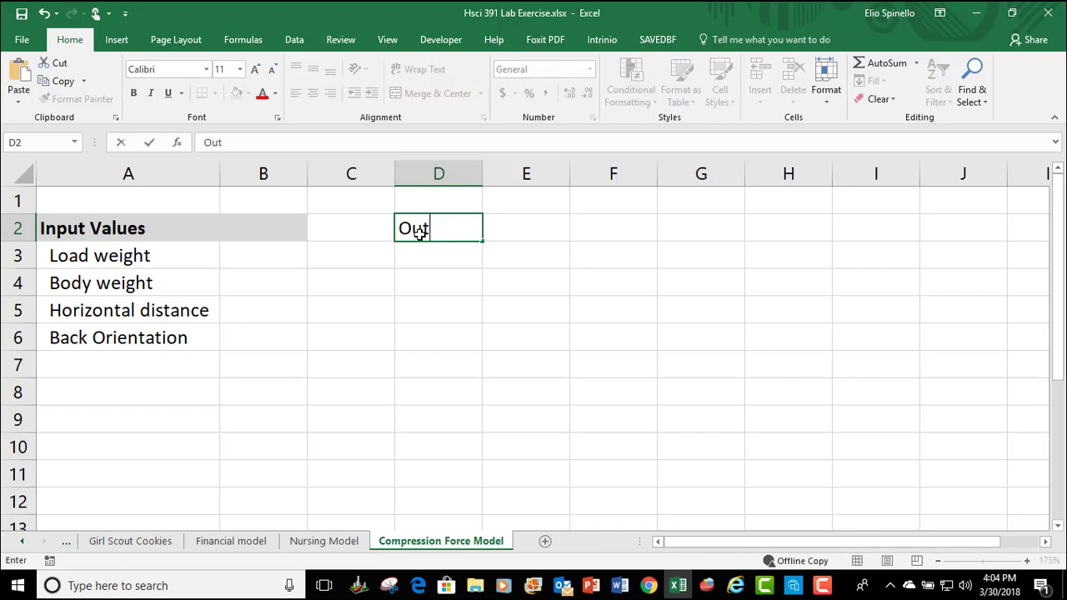
pyautogui.press('Escape')
pyautogui.write('Calcul')
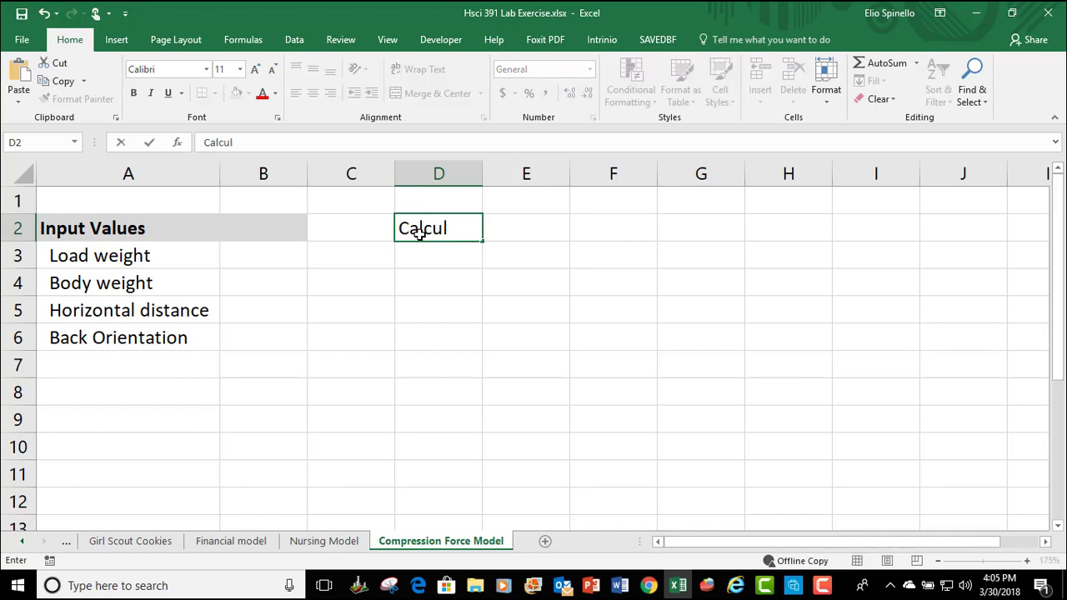
pyautogui.write('ation')
pyautogui.press('BackSpace')
pyautogui.write('s')
pyautogui.press('Return')
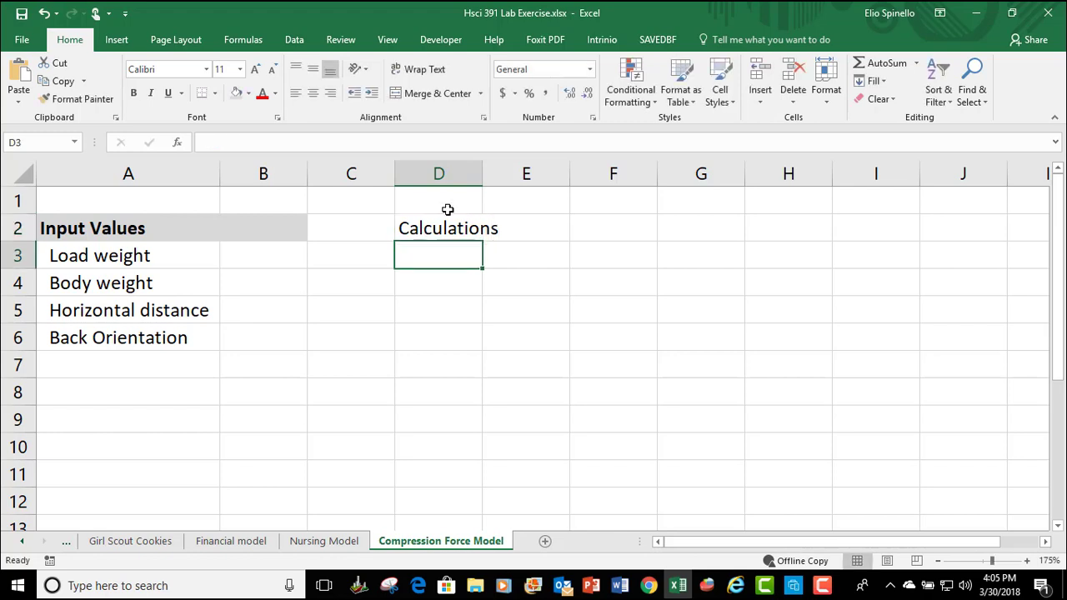
pyautogui.doubleClick(482, 174)
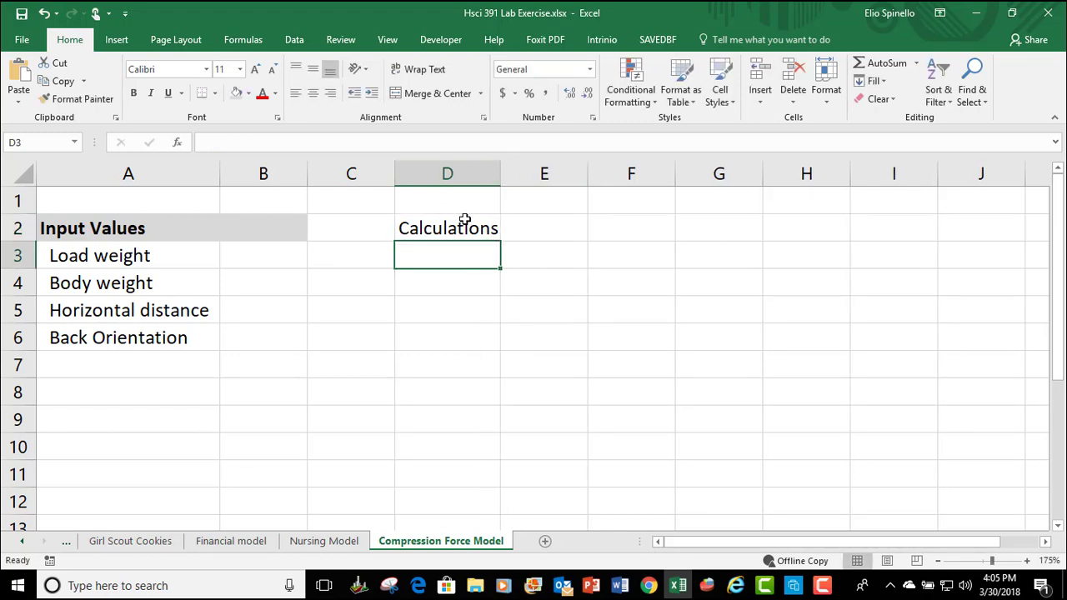
# Step: Format the heading range D2:E2 with the same light grey fill and bold text
pyautogui.moveTo(471, 226); pyautogui.dragTo(535, 228)
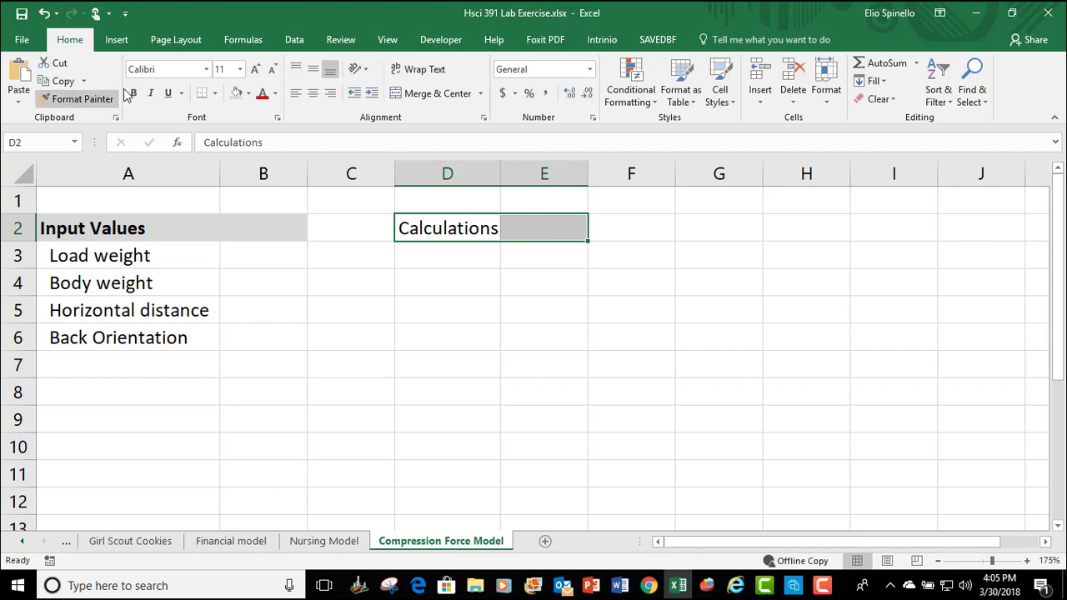
pyautogui.click(237, 93)
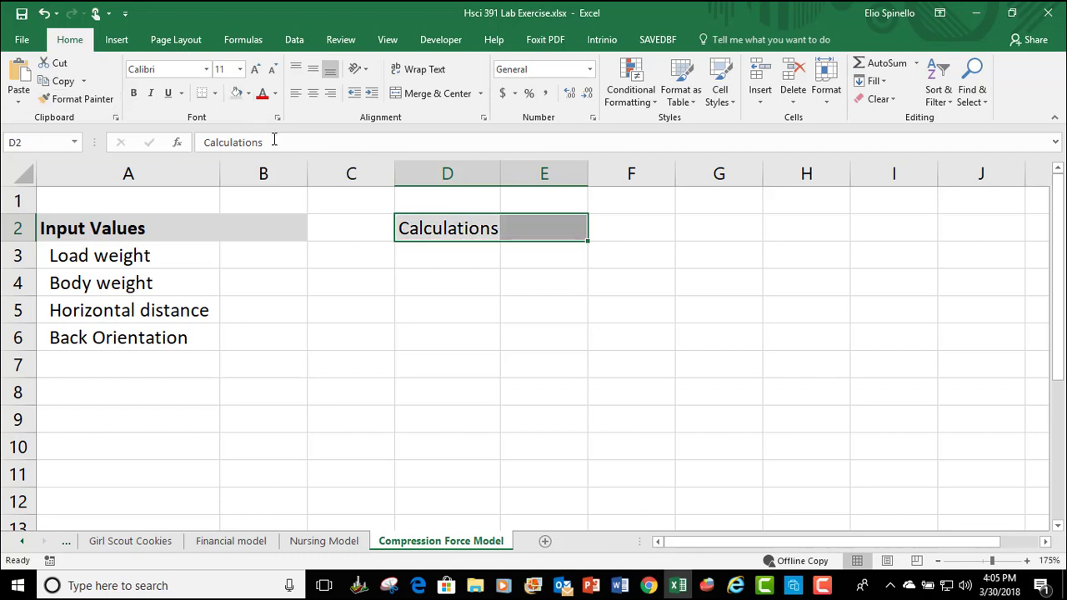
pyautogui.click(137, 91)
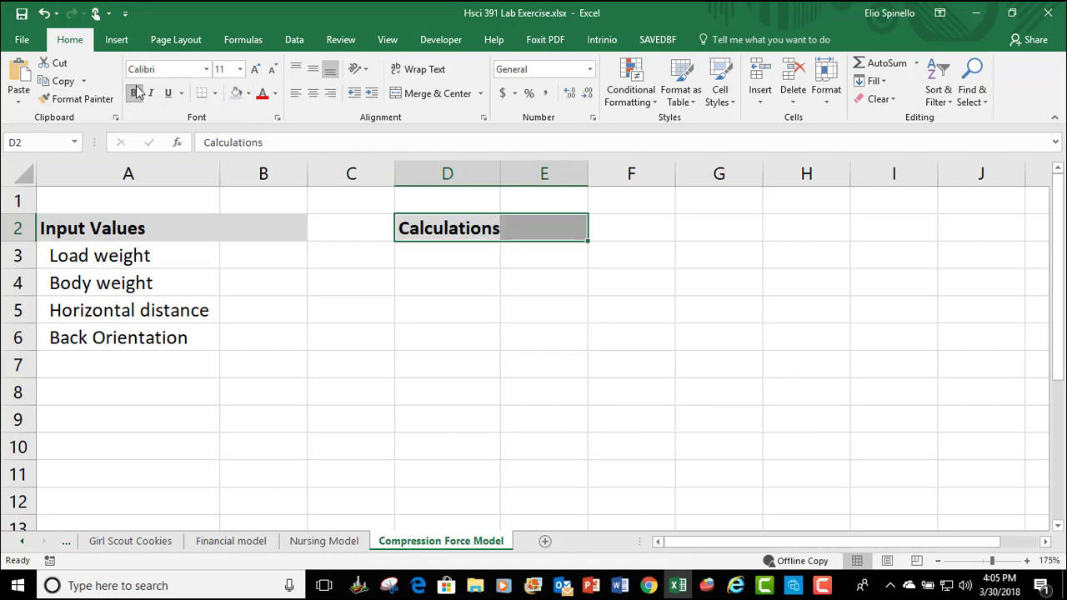
# Step: Enter the label "Formula A:" in cell D3 under the Calculations heading
pyautogui.click(474, 260)
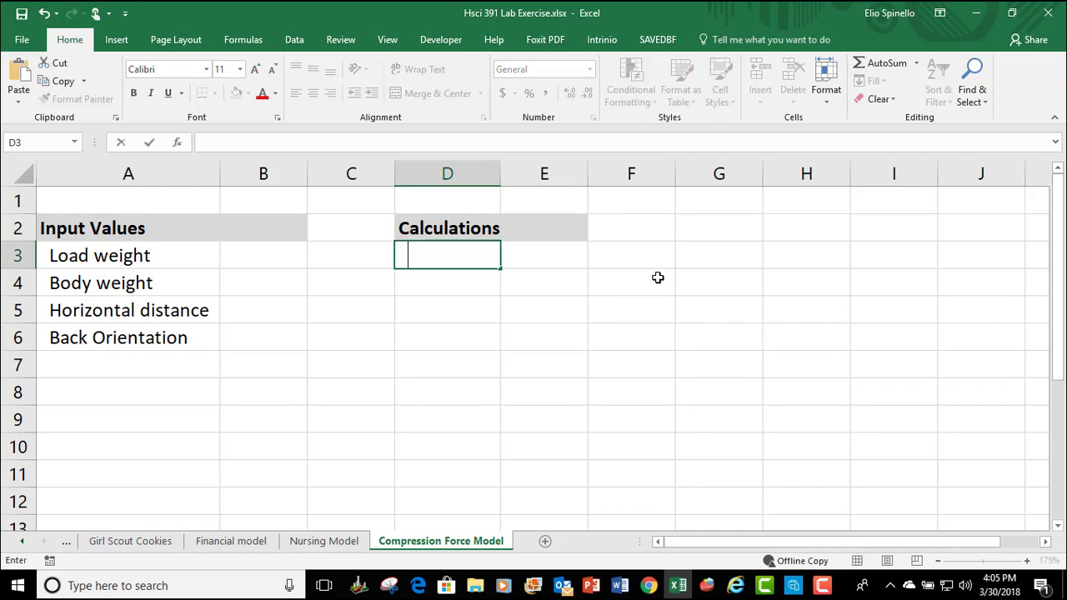
pyautogui.press('BackSpace')
pyautogui.press('BackSpace')
pyautogui.write('Formulat')
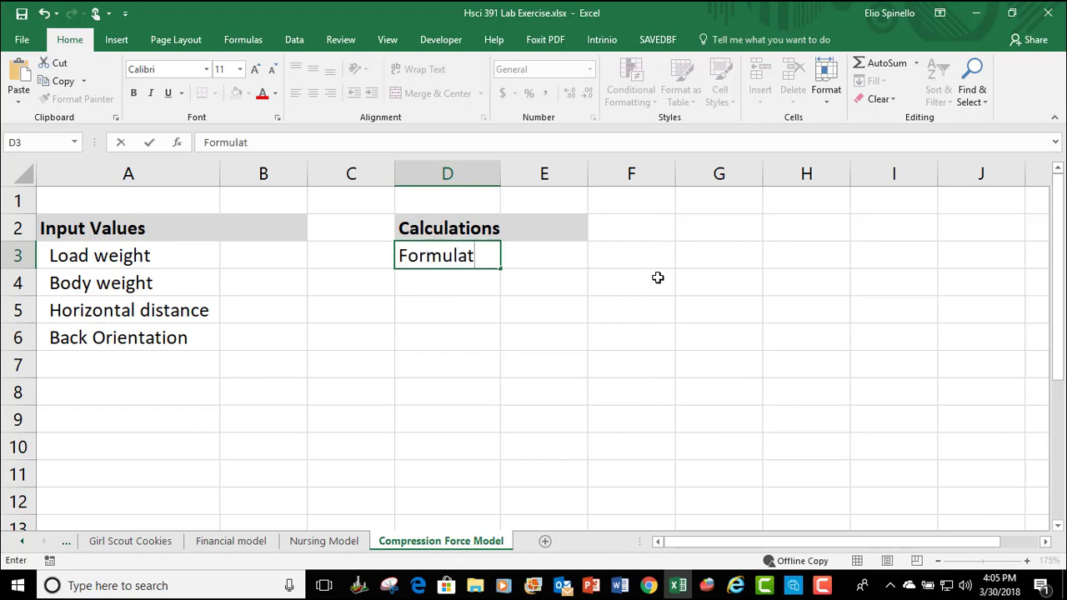
pyautogui.press('BackSpace')
pyautogui.write('A:')
pyautogui.press('Return')
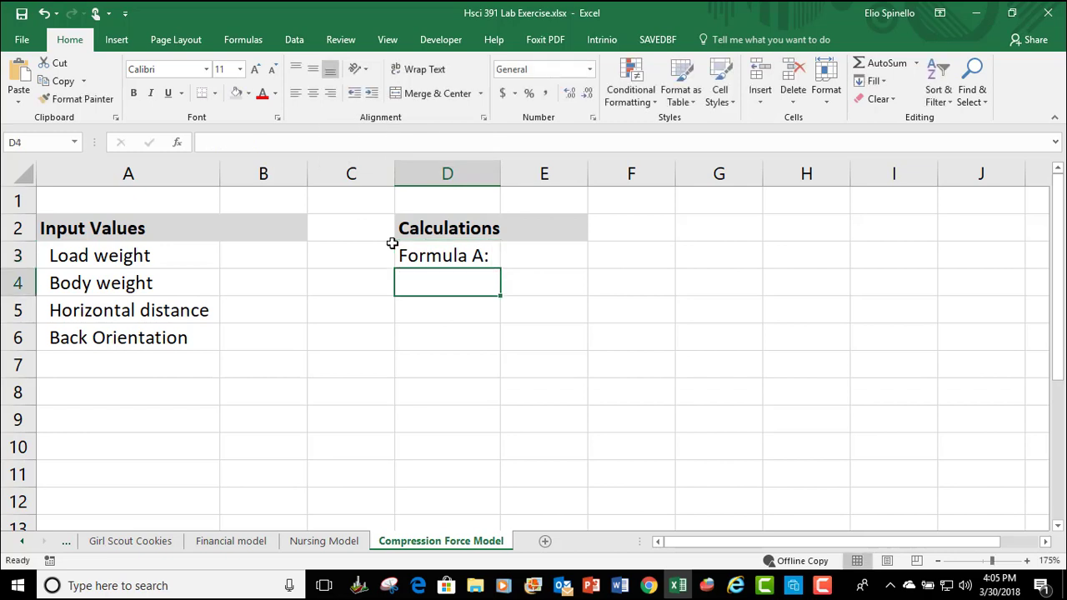
# Step: Right-align the "Formula A:" label in D3 and widen column D slightly
pyautogui.click(443, 250)
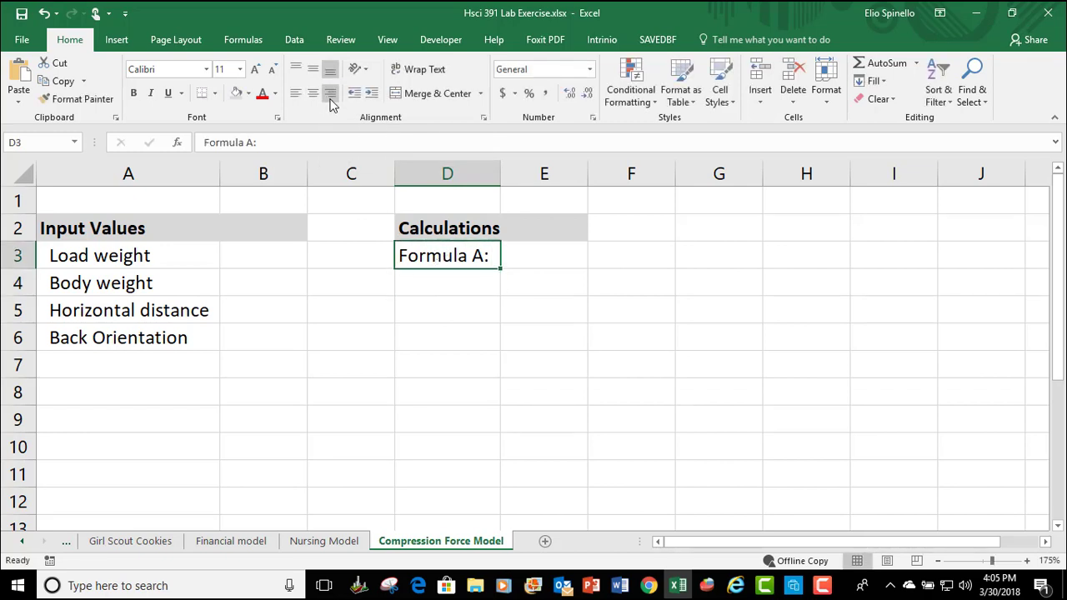
pyautogui.click(331, 95)
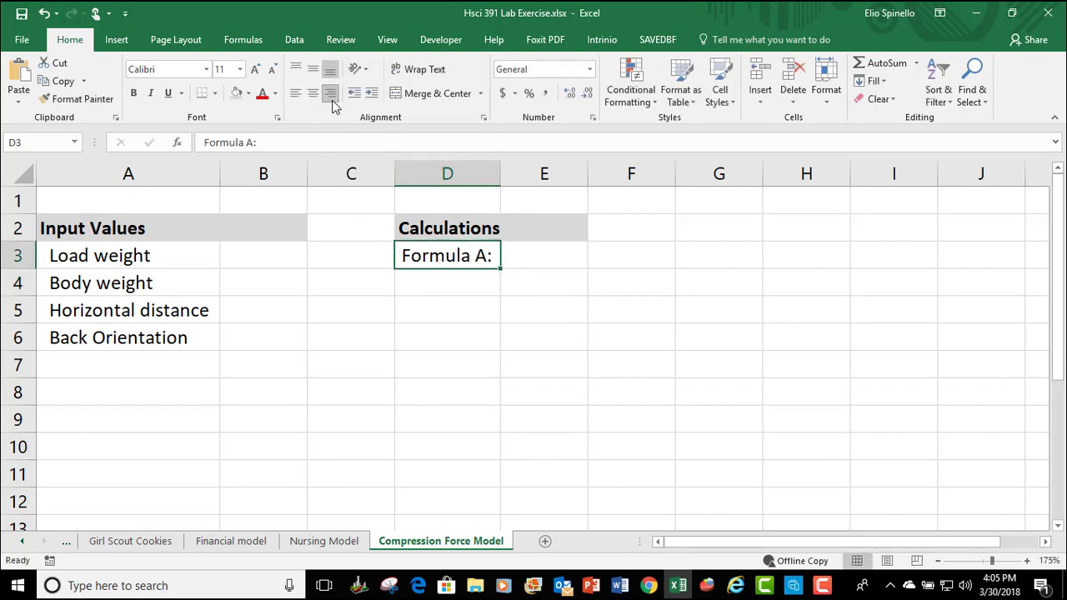
pyautogui.moveTo(502, 173); pyautogui.dragTo(522, 175)
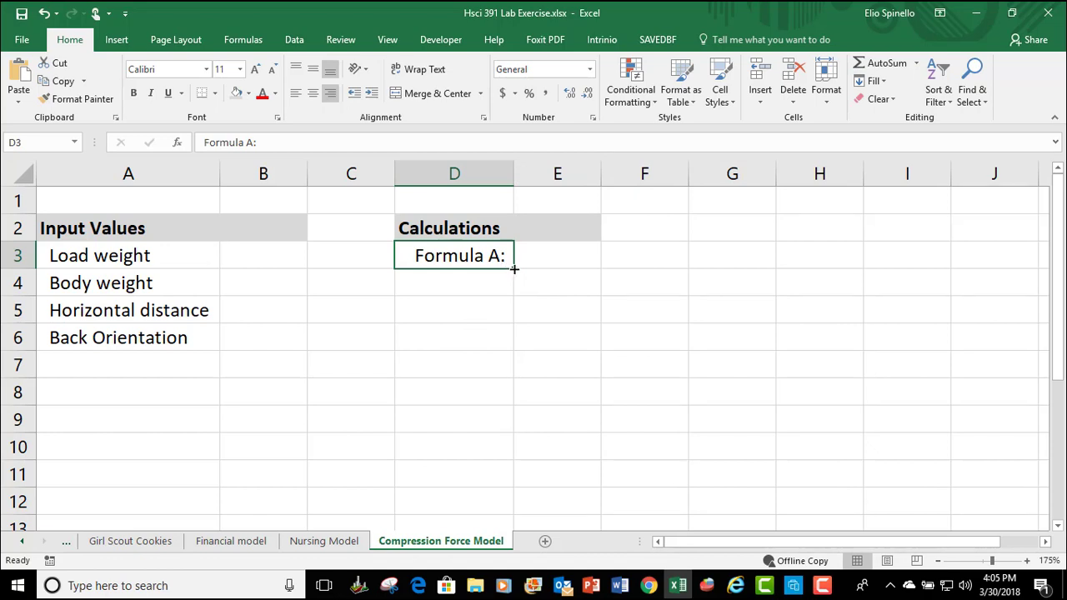
# Step: Fill the D3 label down to D5, changing D4 to "Formula B:" and D5 to "Formula C:"
pyautogui.moveTo(515, 269); pyautogui.dragTo(512, 321)
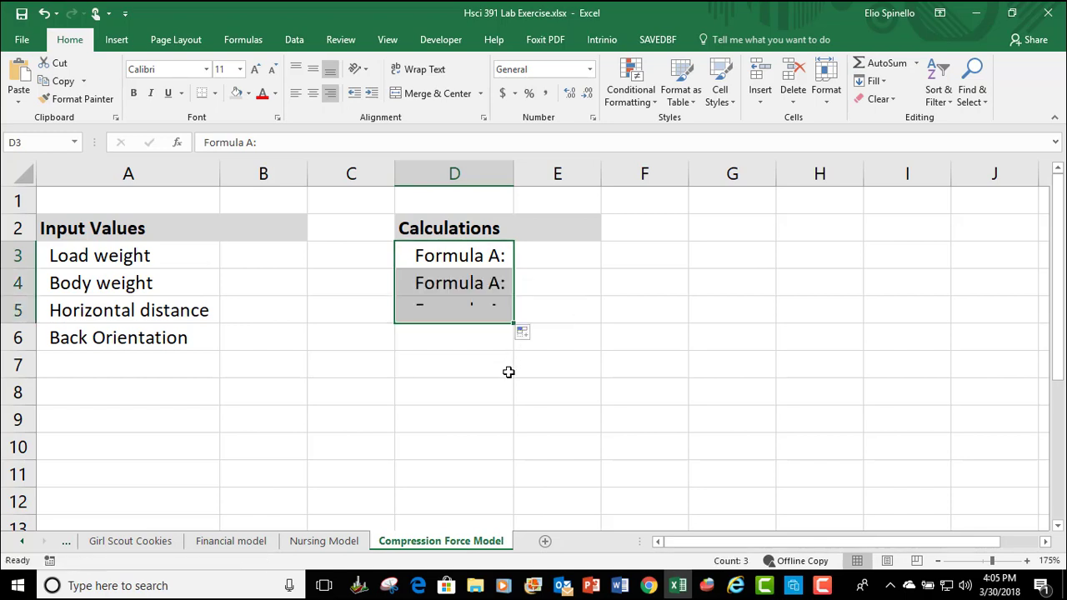
pyautogui.doubleClick(492, 285)
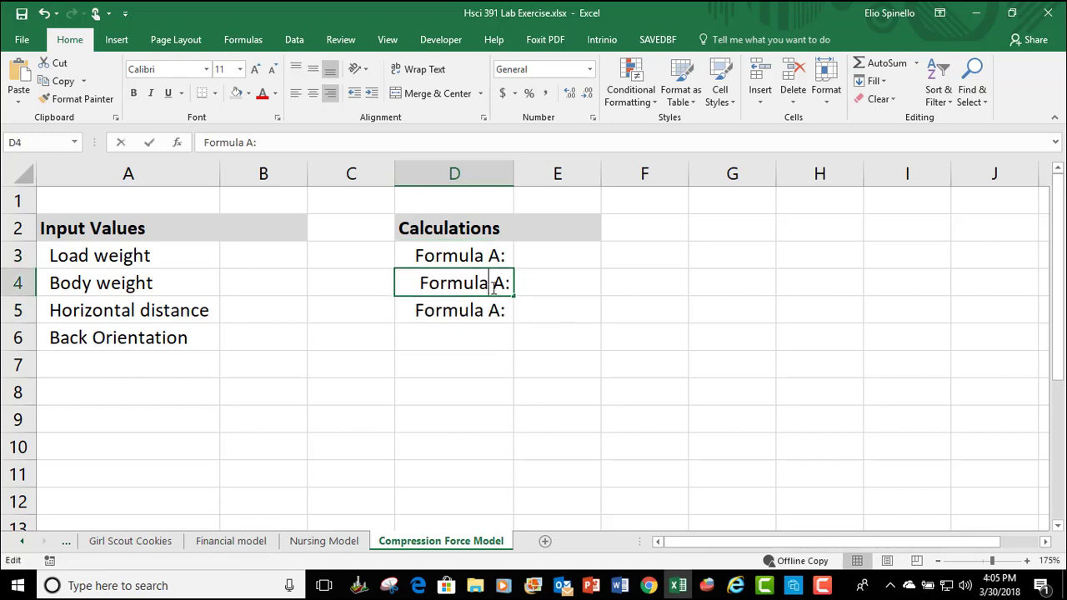
pyautogui.hotkey('shift', 'Right')
pyautogui.write('B')
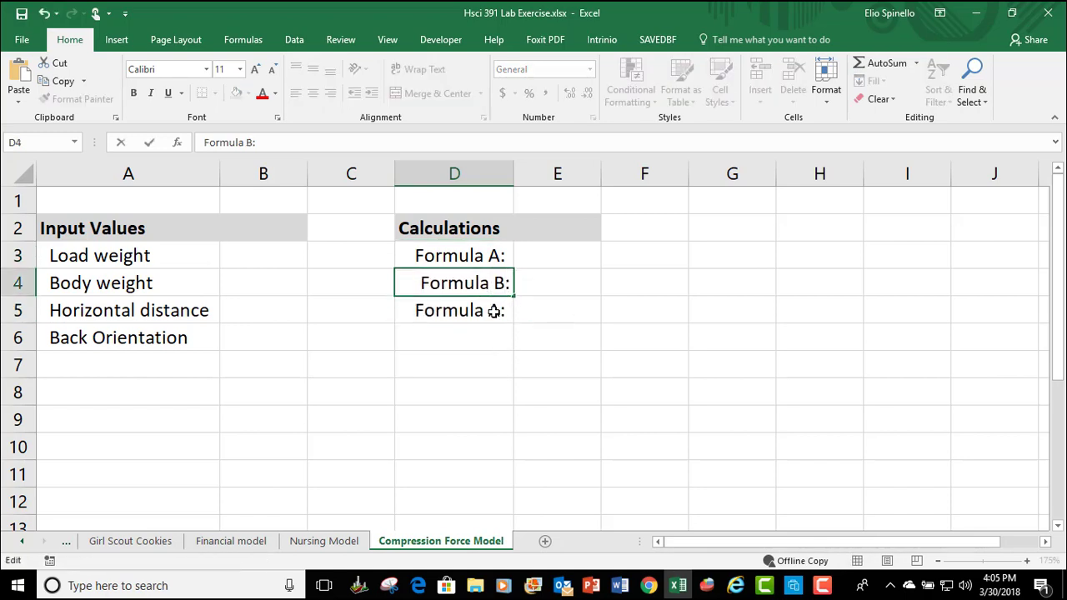
pyautogui.doubleClick(499, 310)
pyautogui.hotkey('shift', 'Right')
pyautogui.write('C')
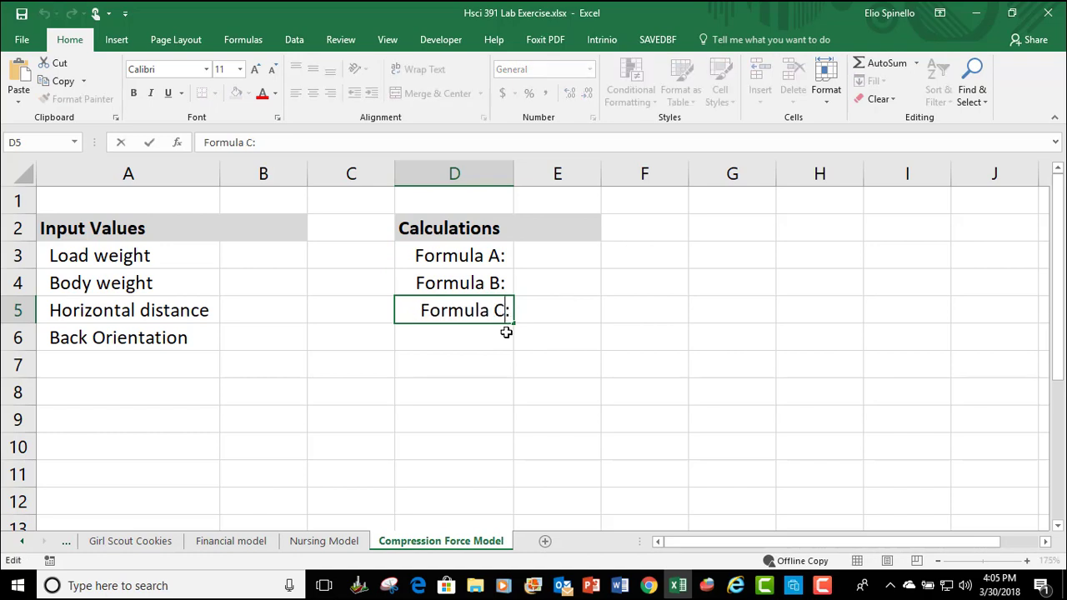
pyautogui.click(506, 333)
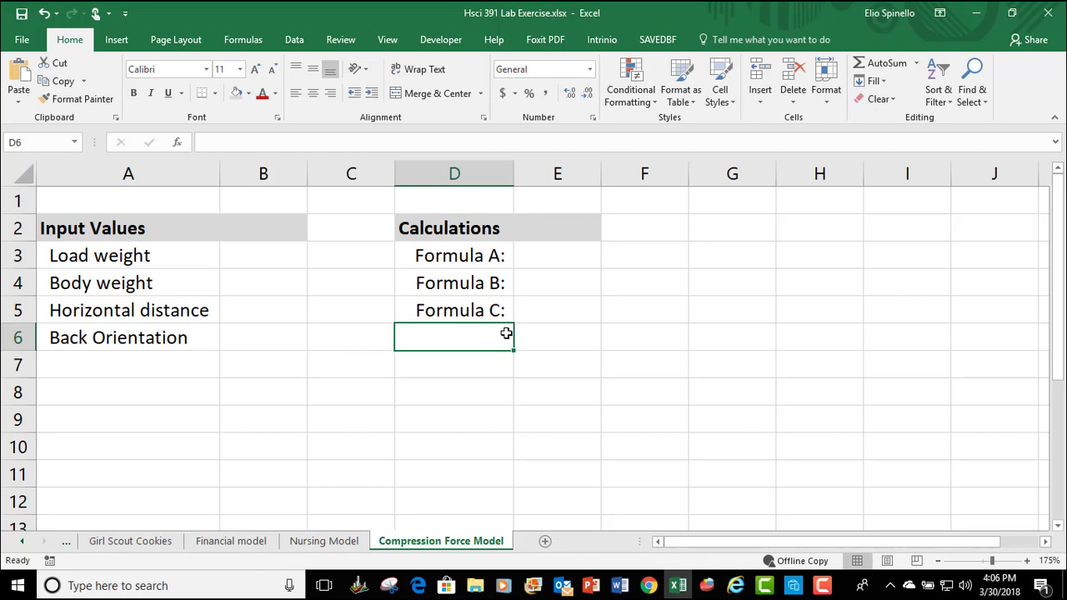
# Step: Enter the label "Compression Force:" in D7 and widen column D slightly beyond its autofit width
pyautogui.press('Down')
pyautogui.write('C')
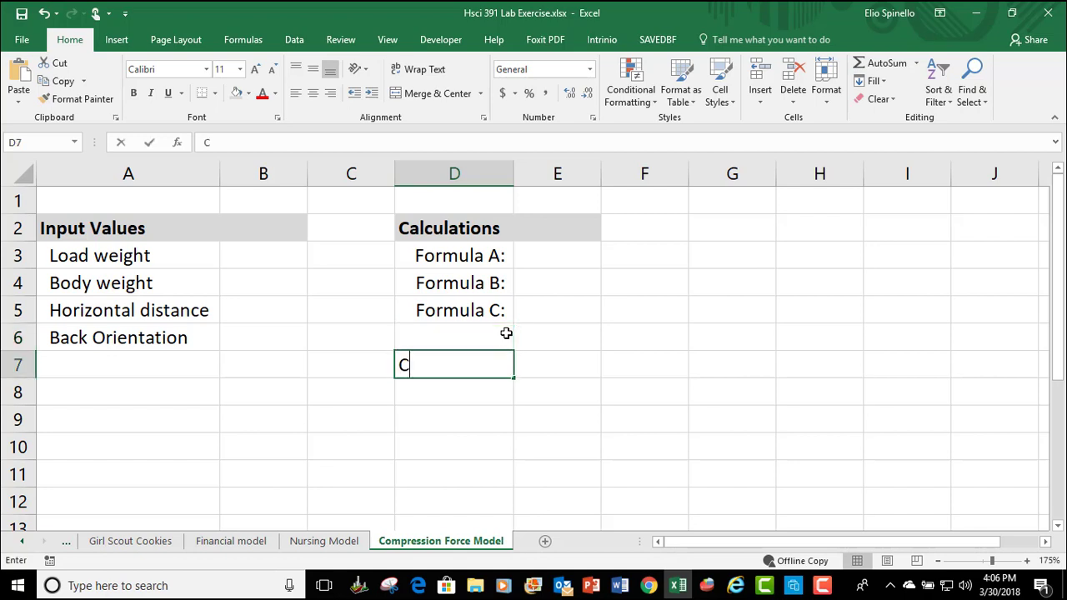
pyautogui.write('ompression Force')
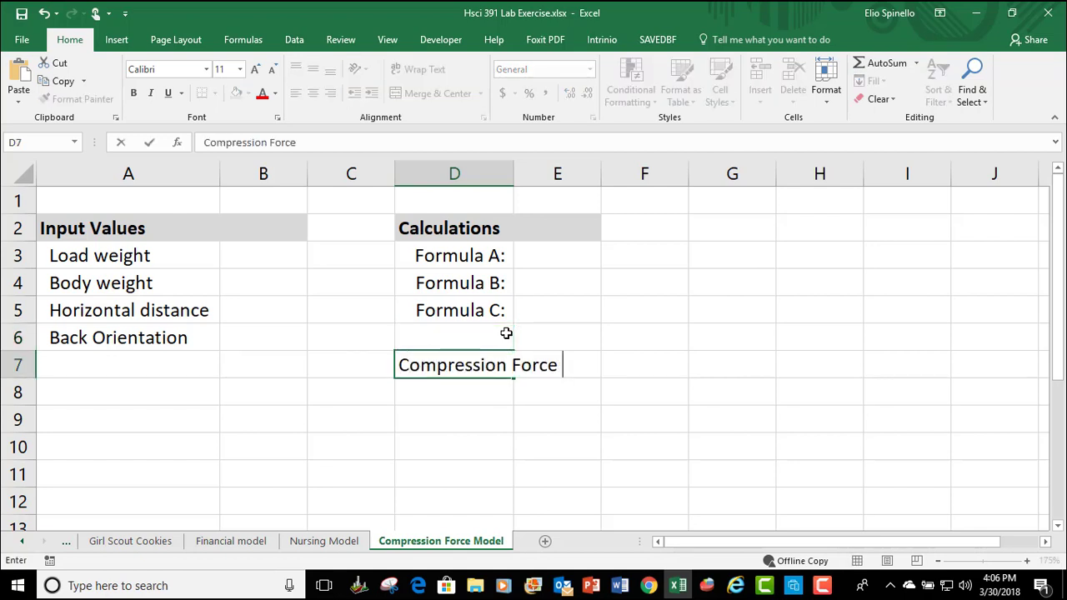
pyautogui.press('BackSpace')
pyautogui.write(':')
pyautogui.press('Return')
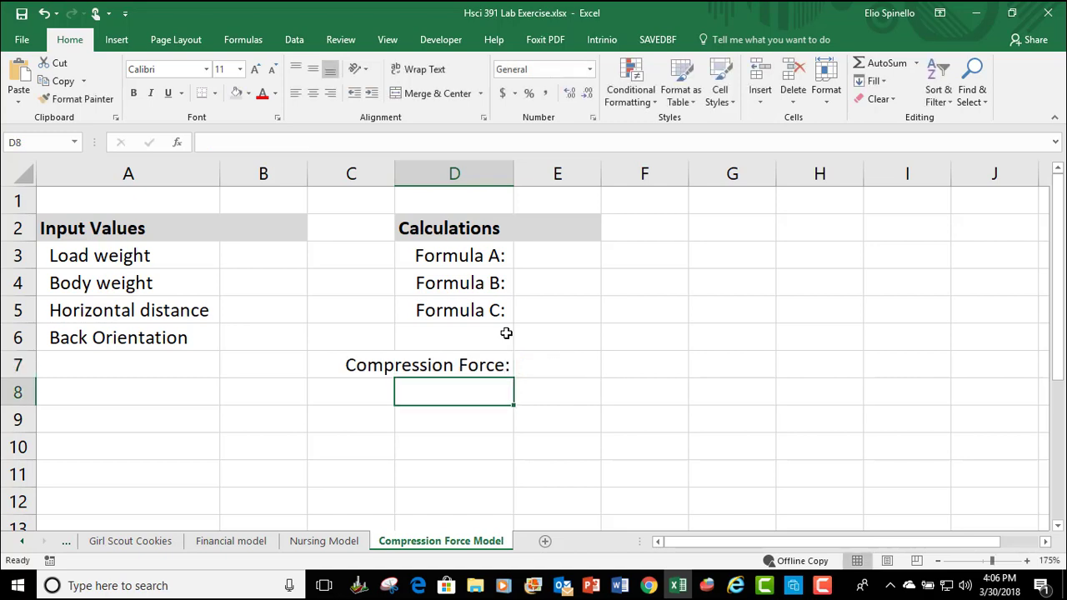
pyautogui.doubleClick(513, 174)
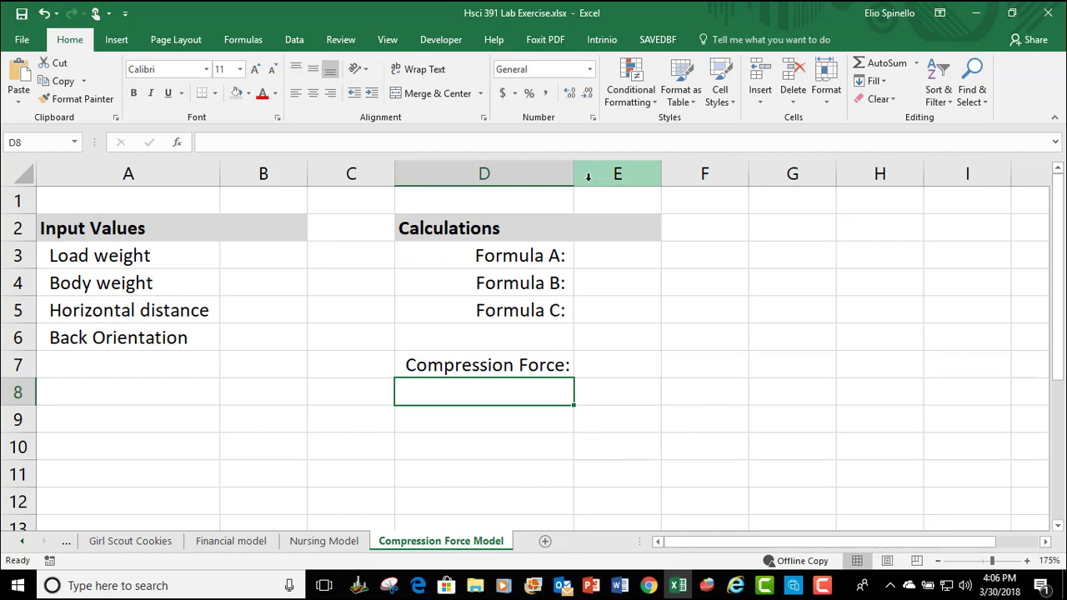
pyautogui.moveTo(579, 175); pyautogui.dragTo(587, 175)
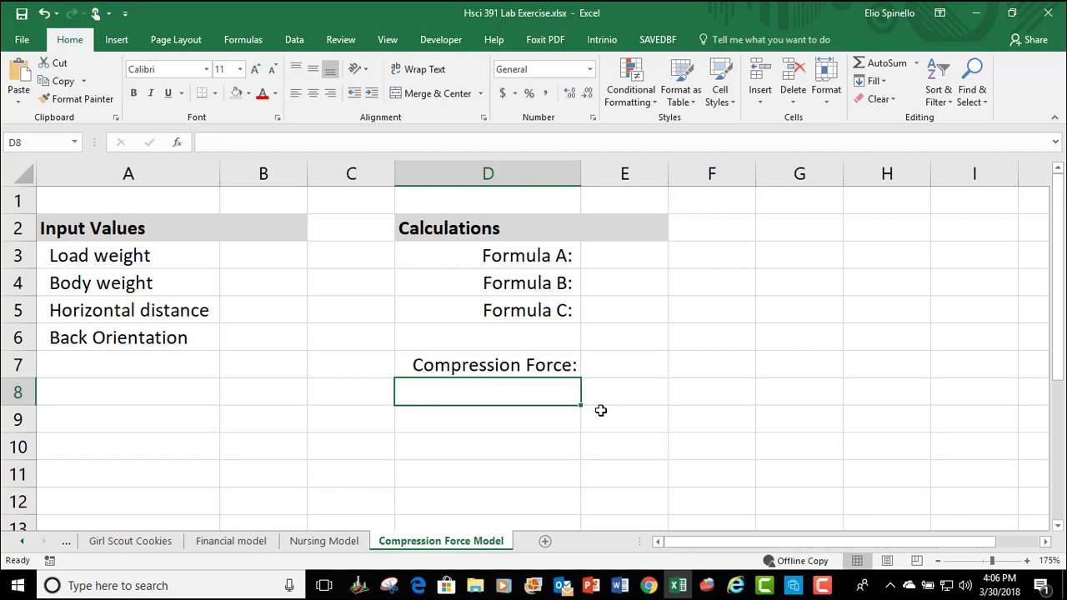
# Step: Add a data validation input message to B3 titled "Load weight" reading "Enter weight being lifted in pounds"
pyautogui.click(269, 267)
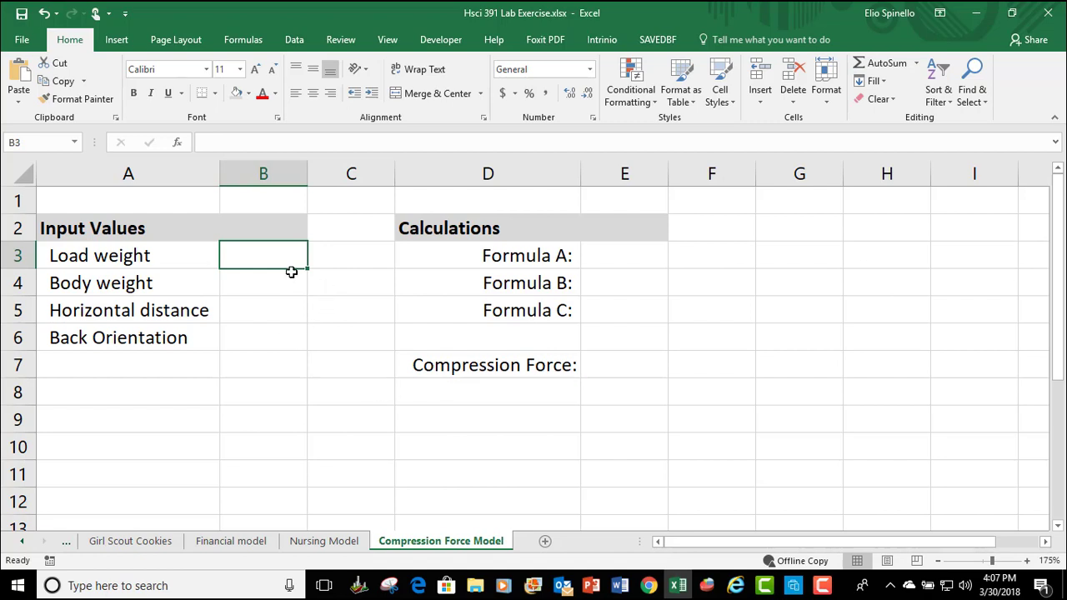
pyautogui.click(296, 40)
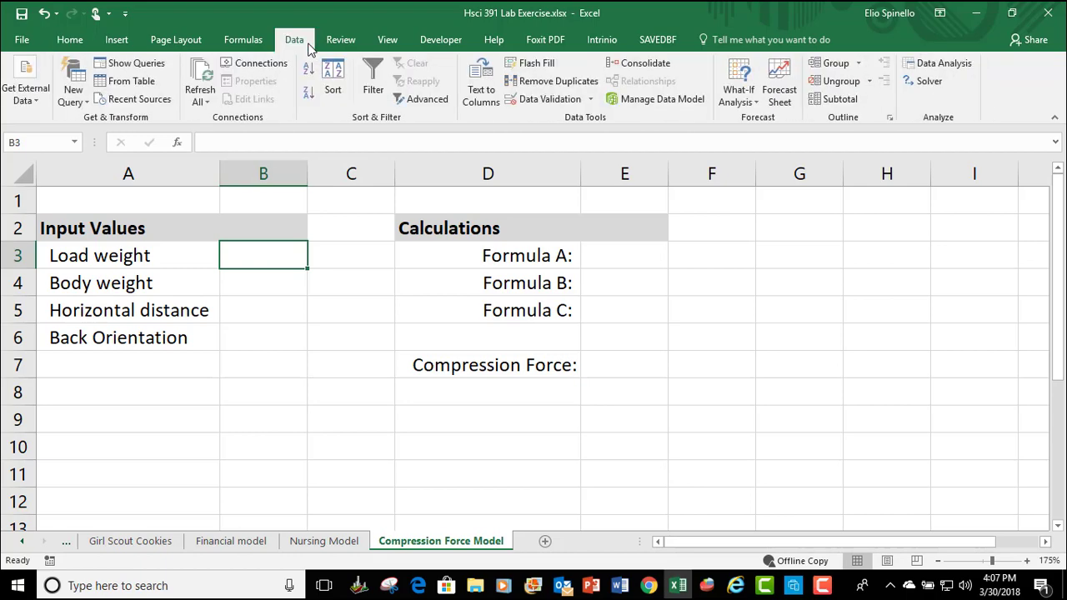
pyautogui.click(554, 100)
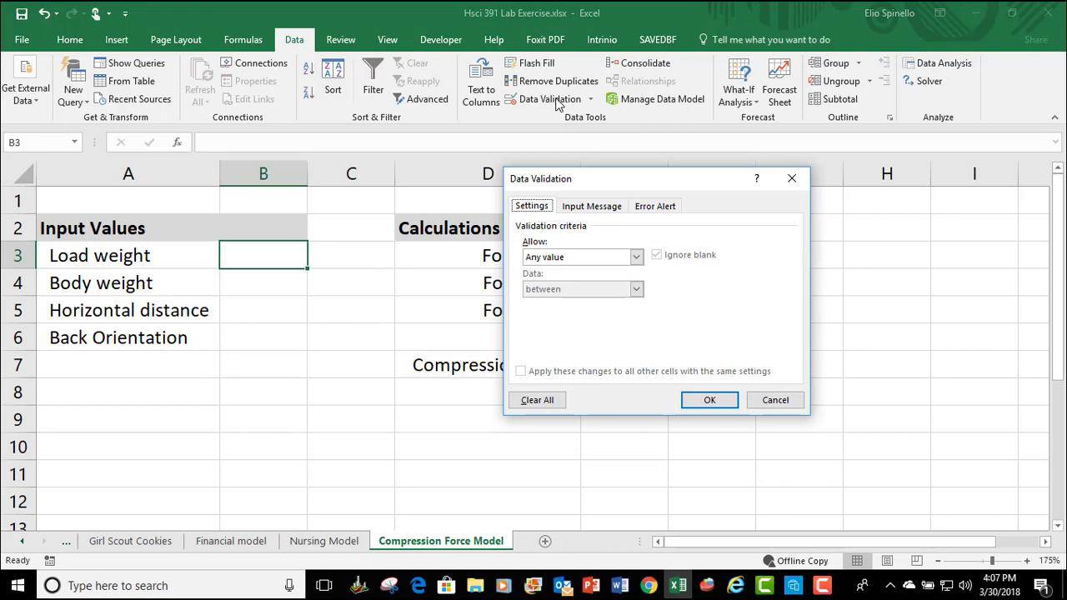
pyautogui.click(604, 212)
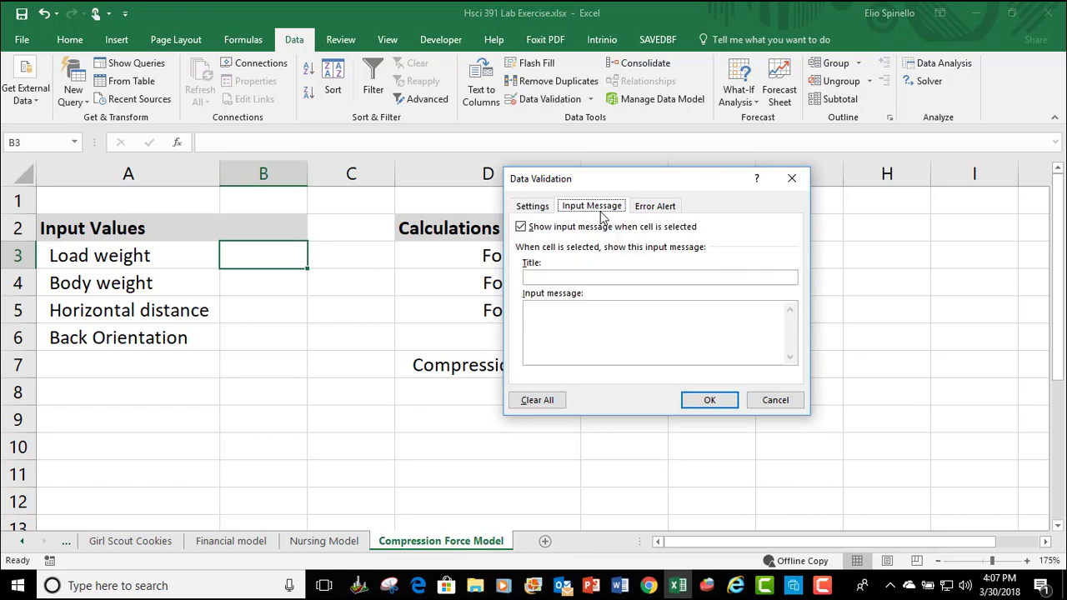
pyautogui.click(559, 278)
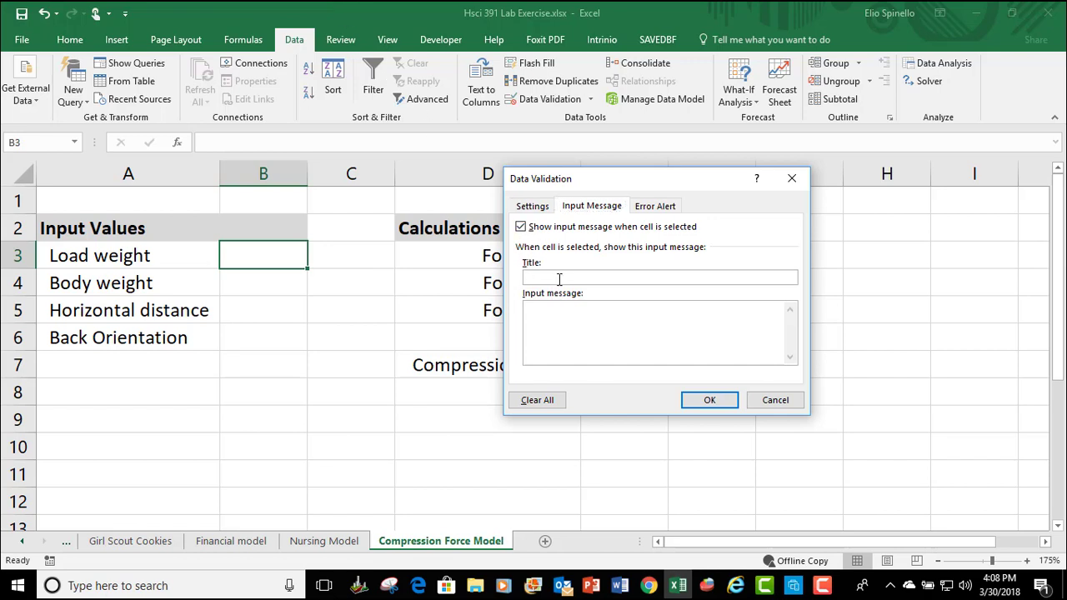
pyautogui.write('Load weight')
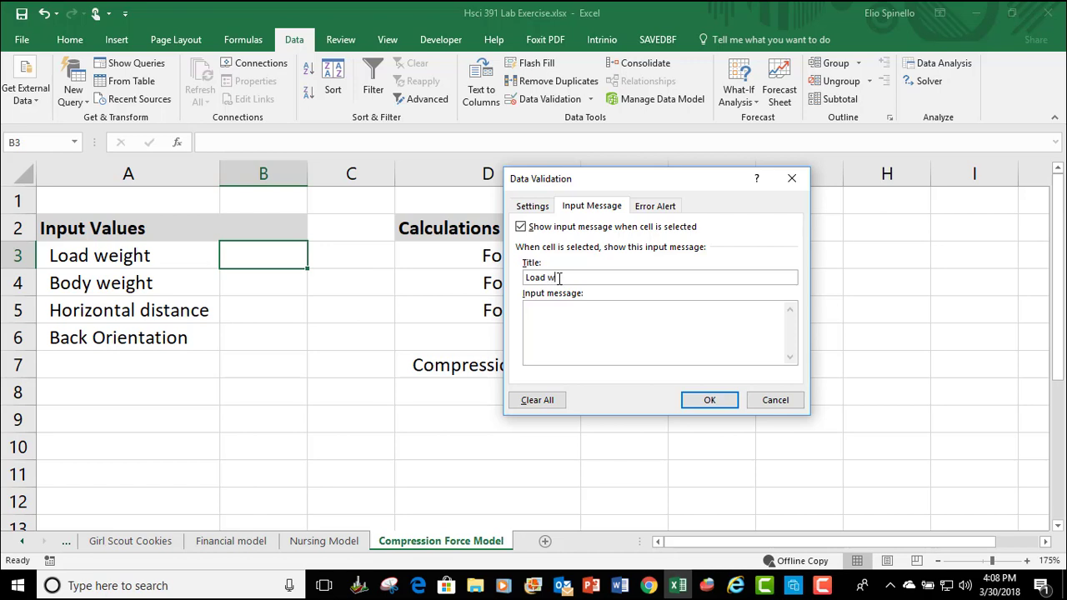
pyautogui.click(575, 323)
pyautogui.write('Ente')
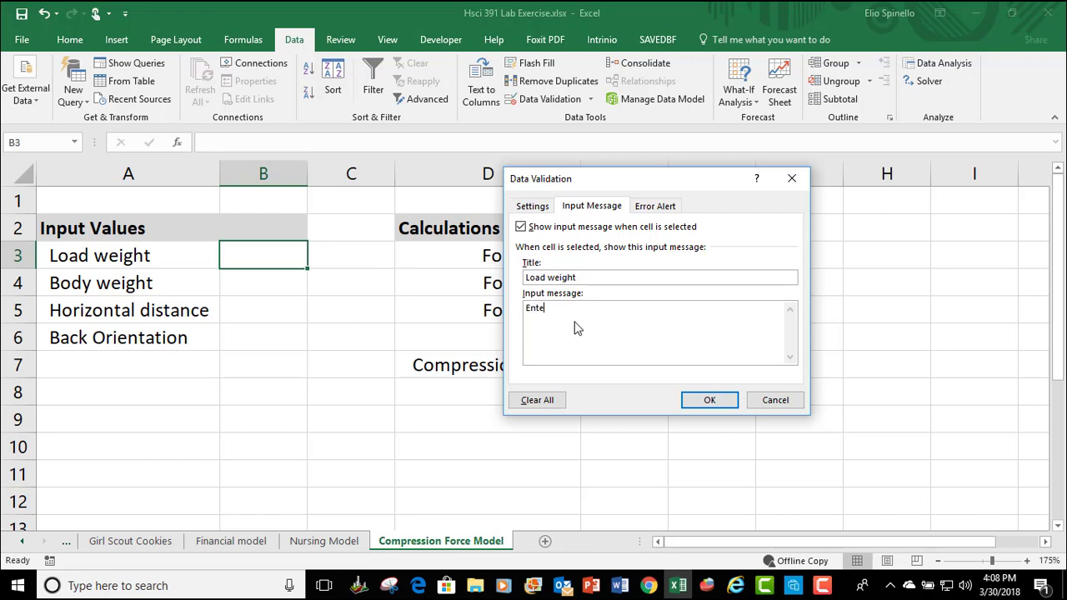
pyautogui.write('r weight being lifted in pounds')
# Step: Restrict B3 to decimal values between a minimum of 0 and a maximum of =B4
pyautogui.click(533, 207)
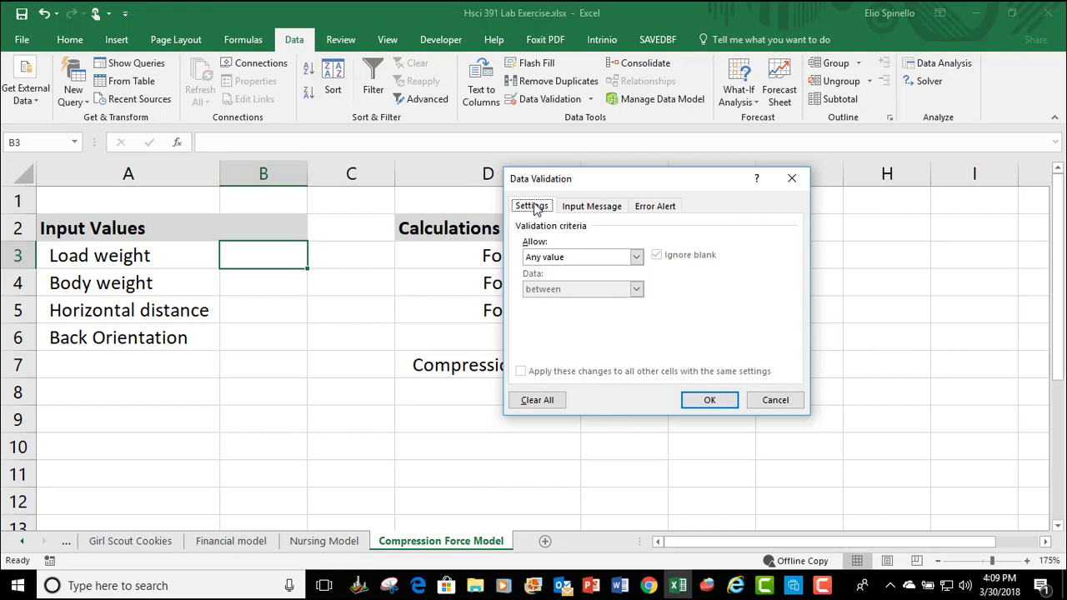
pyautogui.click(637, 258)
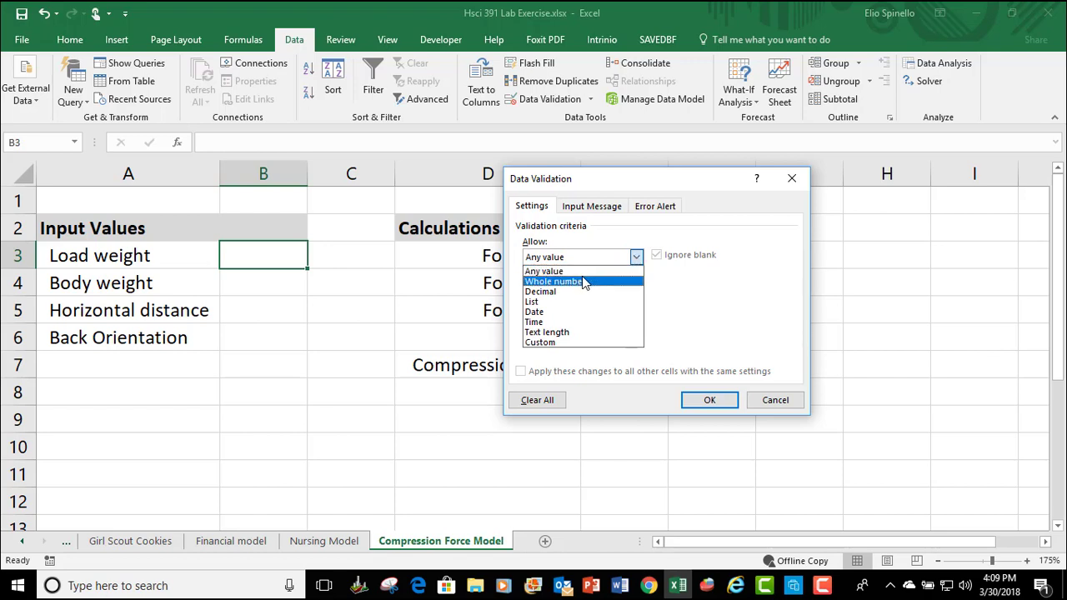
pyautogui.click(559, 292)
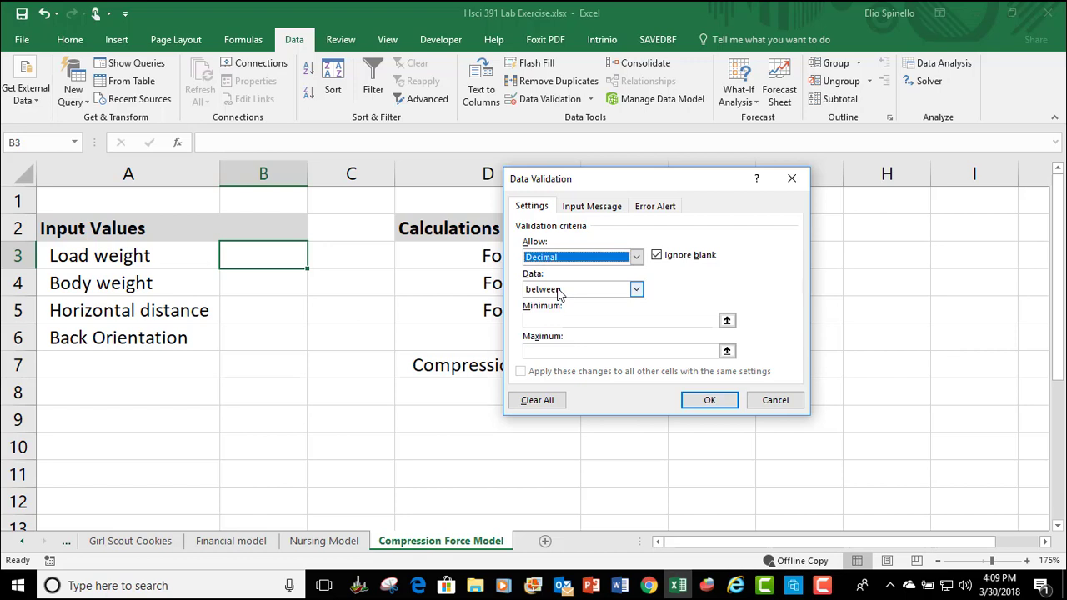
pyautogui.click(573, 323)
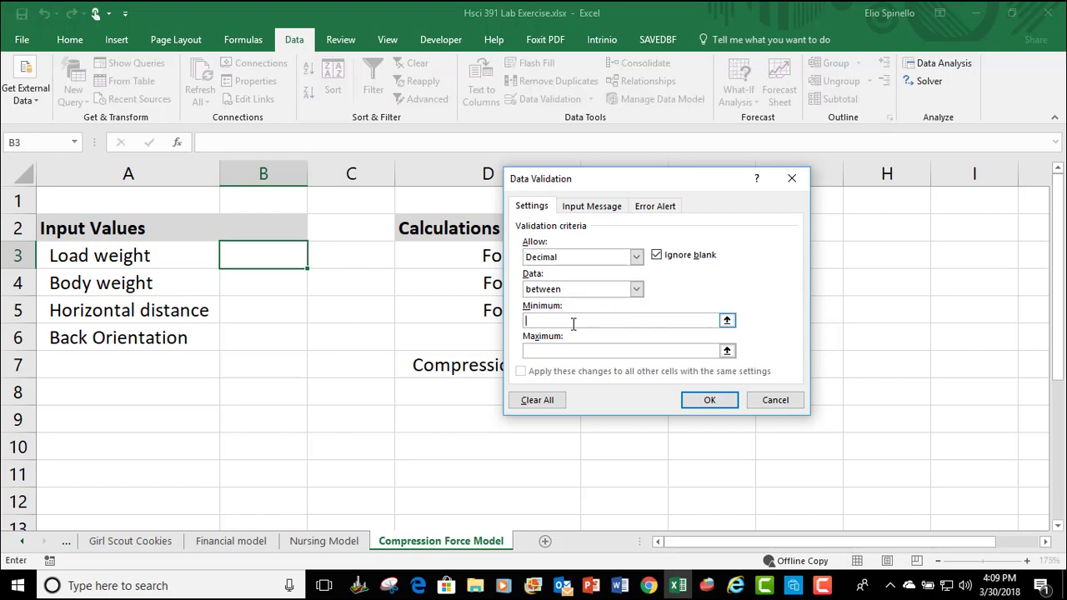
pyautogui.scroll(-4, 438, 408)
pyautogui.write('0')
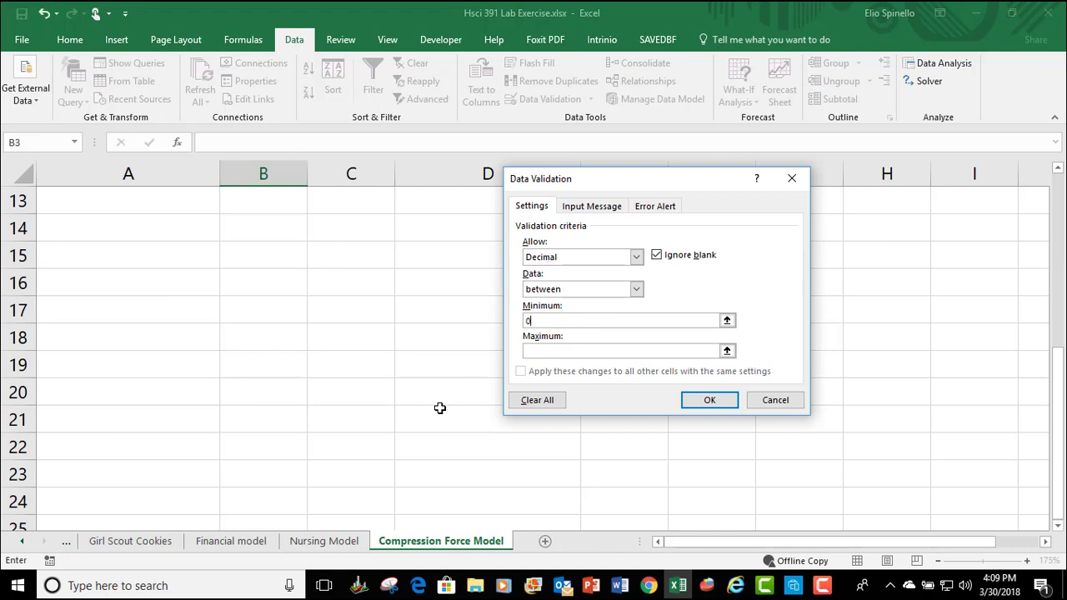
pyautogui.scroll(4, 380, 354)
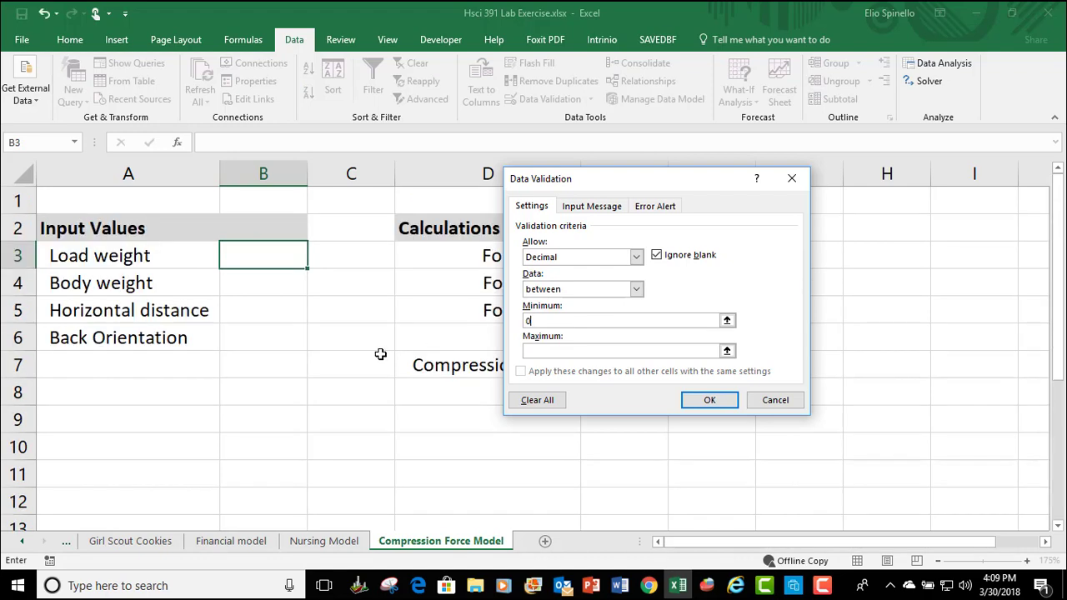
pyautogui.click(547, 350)
pyautogui.click(260, 284)
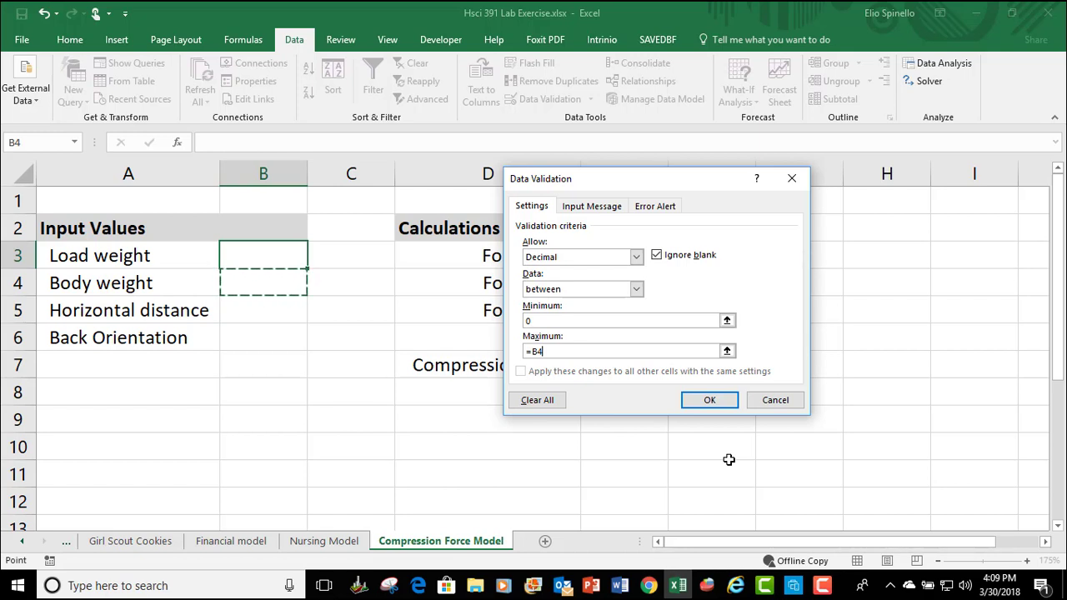
# Step: Set the error alert for B3 to the Warning style with the title "Invalid load weight"
pyautogui.click(652, 210)
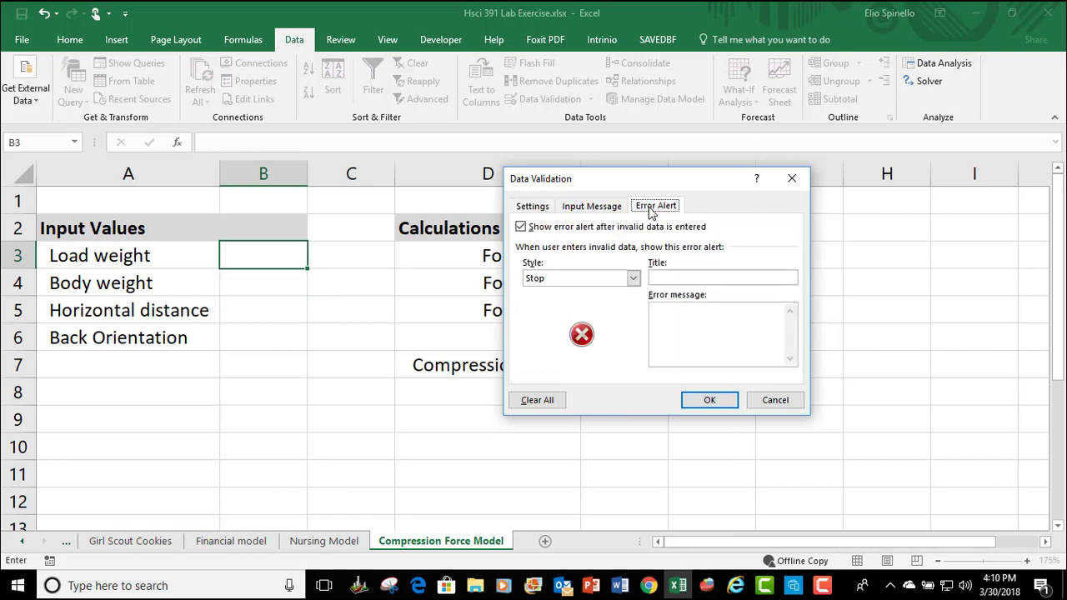
pyautogui.click(632, 279)
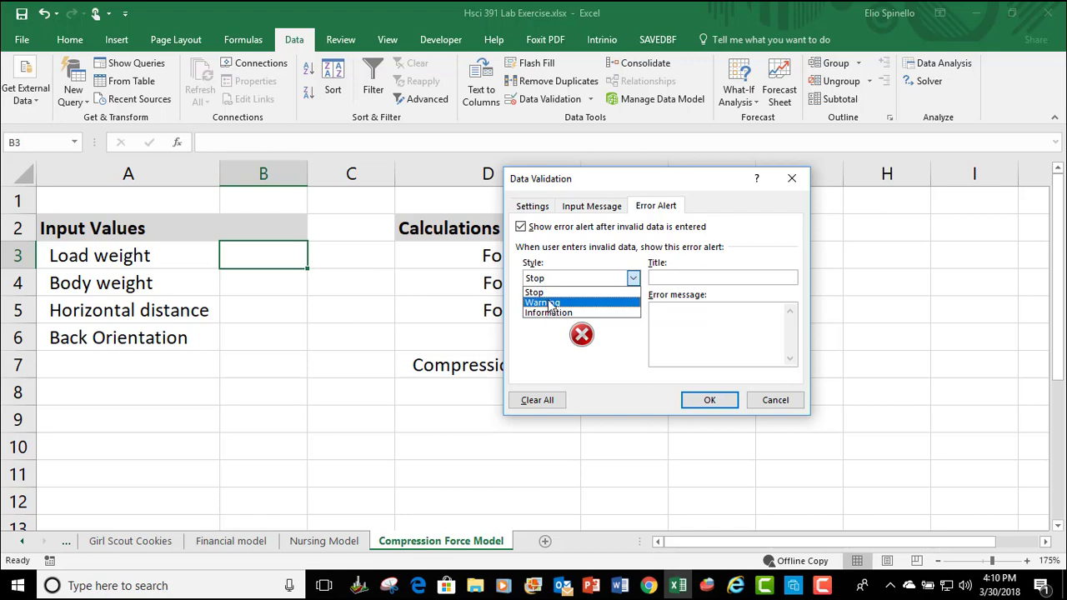
pyautogui.click(548, 302)
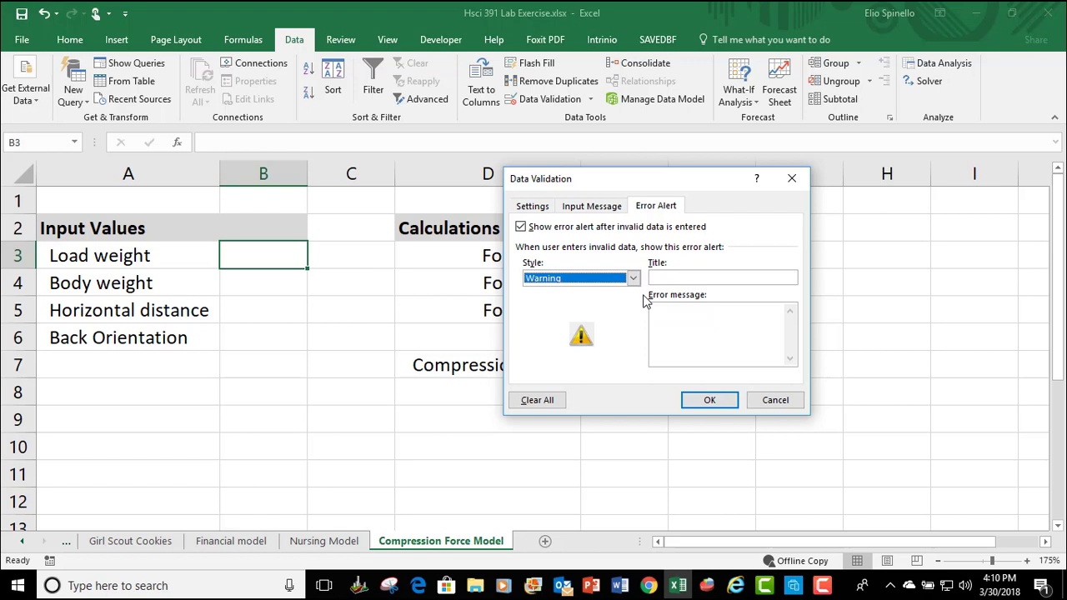
pyautogui.click(672, 280)
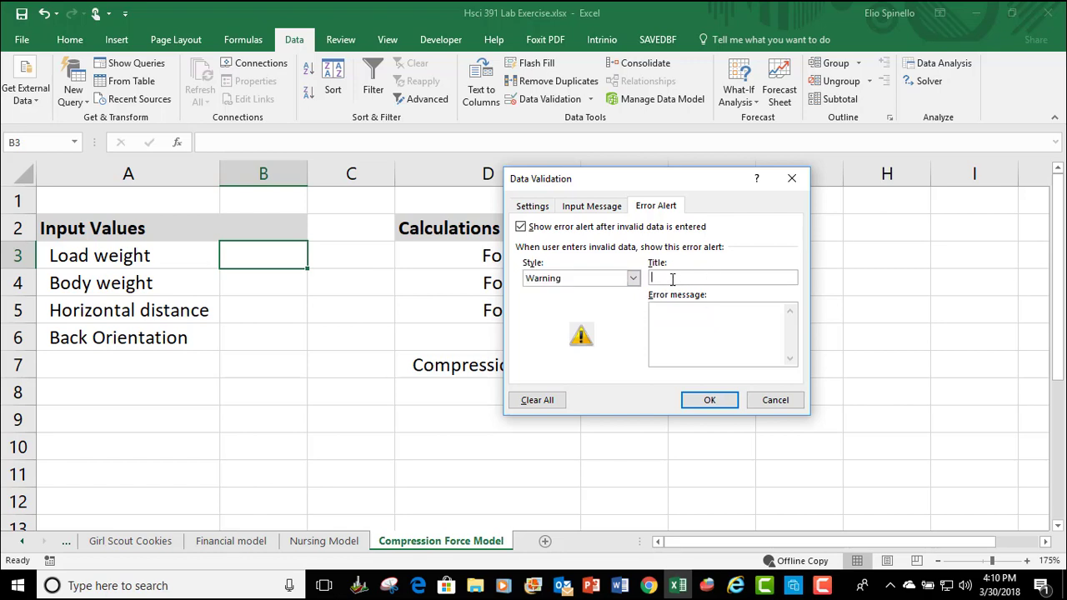
pyautogui.write('Invali')
pyautogui.press('BackSpace')
pyautogui.press('BackSpace')
pyautogui.press('BackSpace')
pyautogui.press('BackSpace')
pyautogui.write('alid load weight')
# Step: Enter the error message "Load weight cannot be negative and should not exceed body weight." and apply the validation to B3
pyautogui.click(690, 332)
pyautogui.write('Loa')
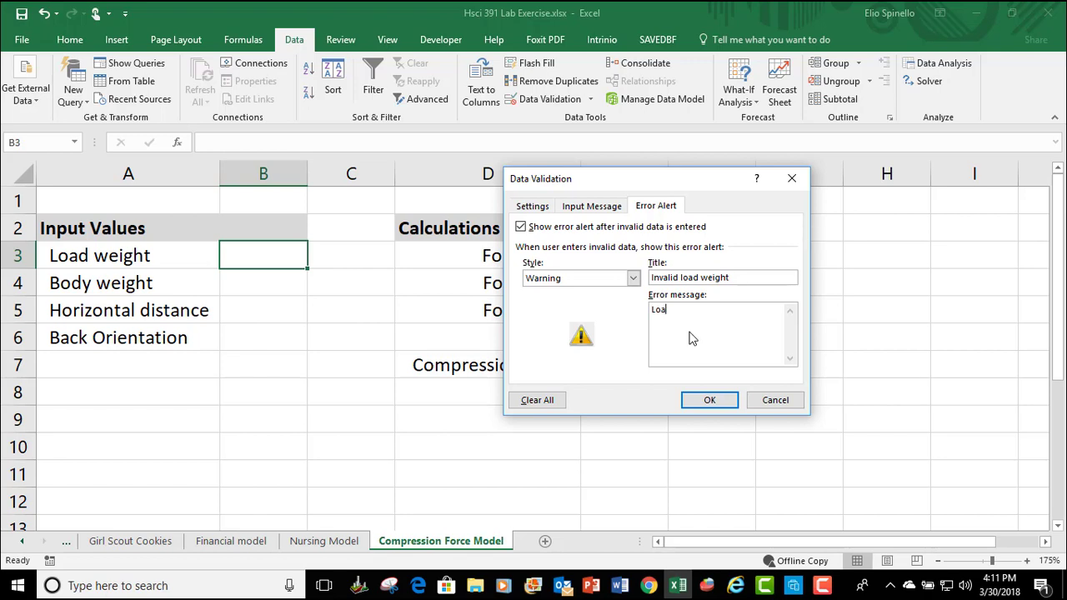
pyautogui.write('d weight cannot be nega')
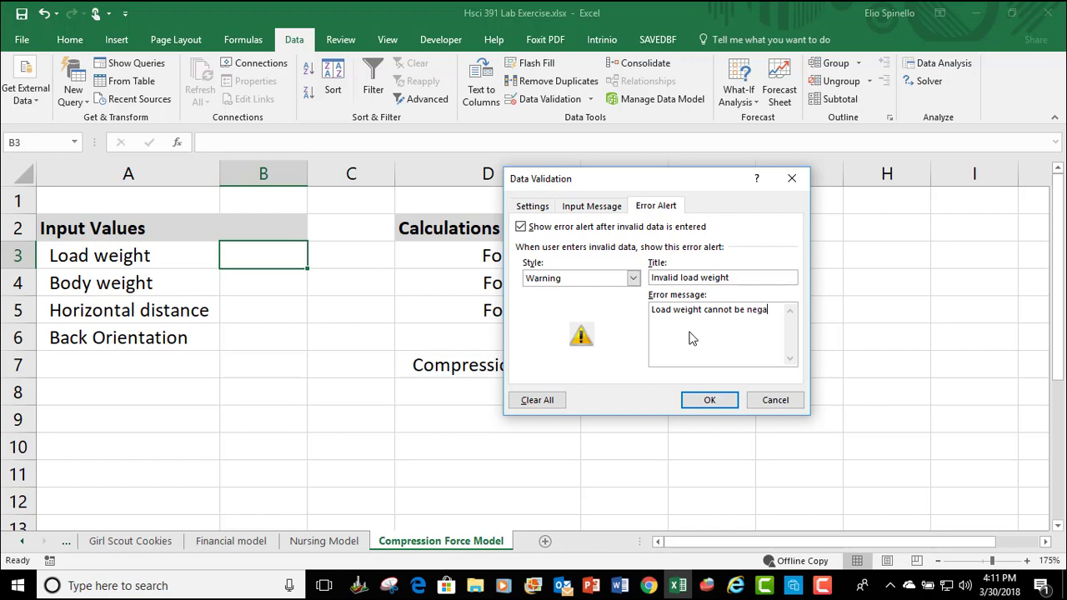
pyautogui.write('tive and should not exceed body wig')
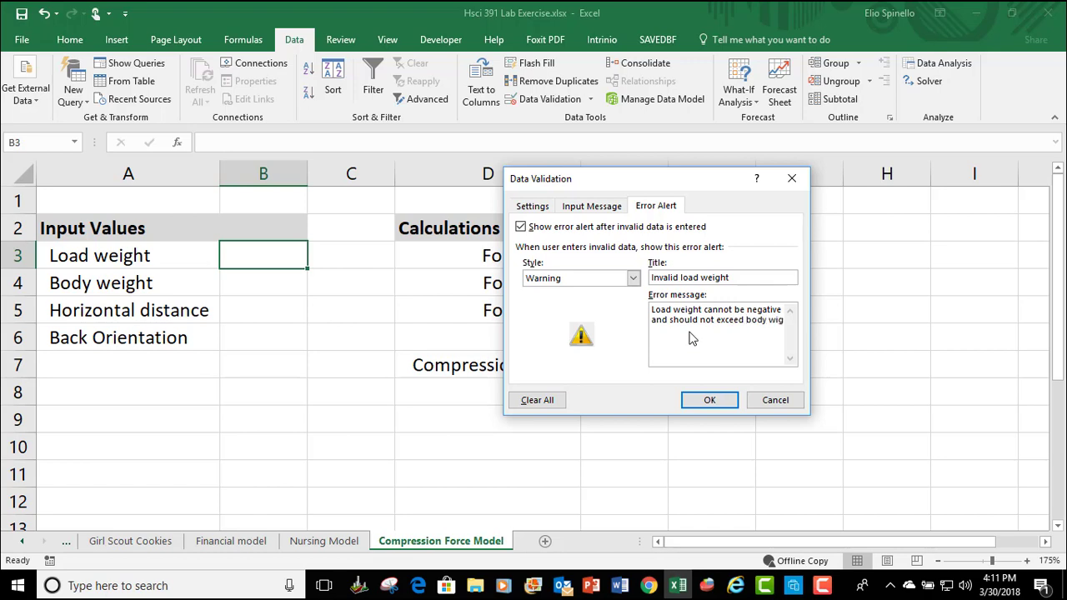
pyautogui.write('ht.')
pyautogui.click(710, 401)
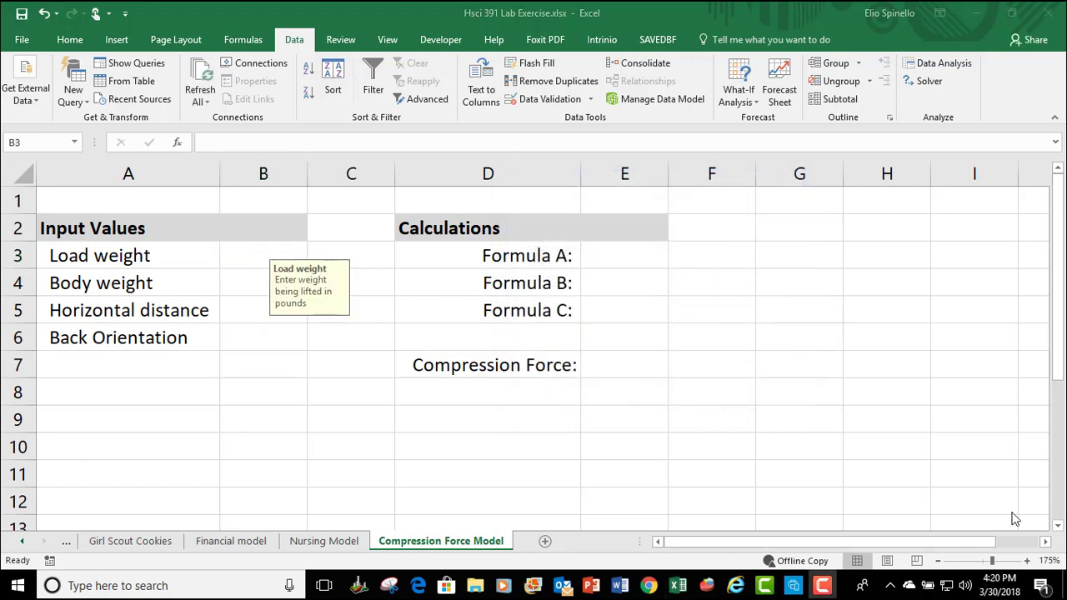
# Step: Display the input message of B3 and move it into column C, clear of the input cells
pyautogui.click(255, 256)
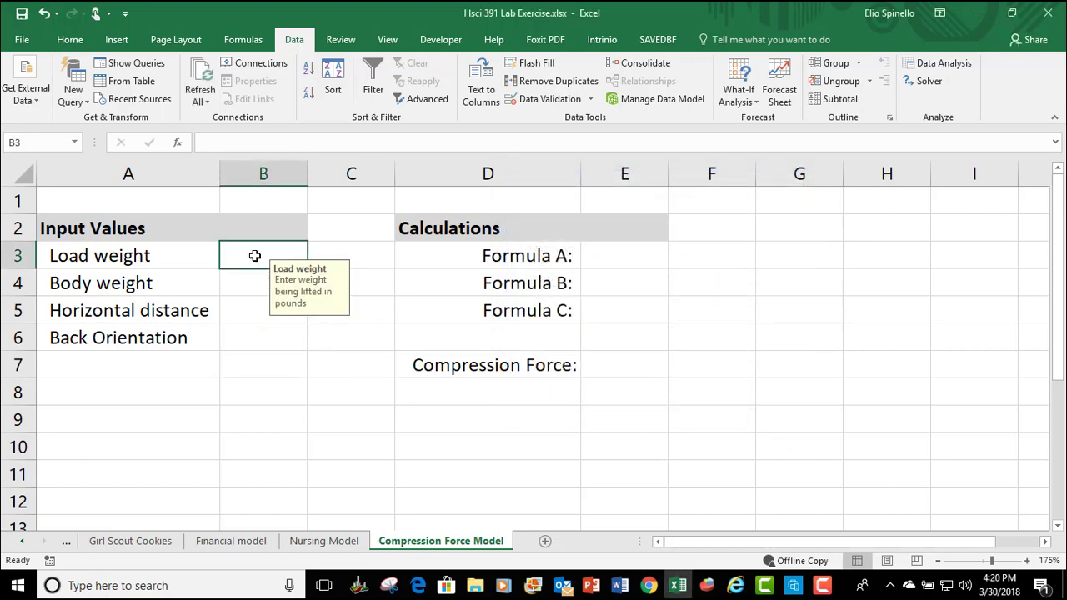
pyautogui.click(326, 347)
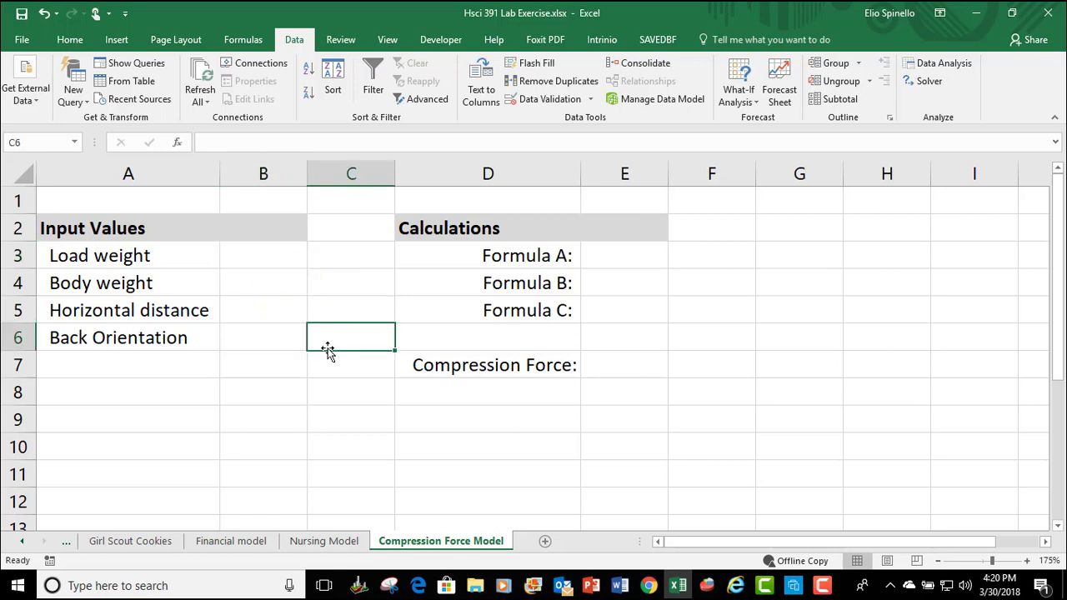
pyautogui.click(256, 257)
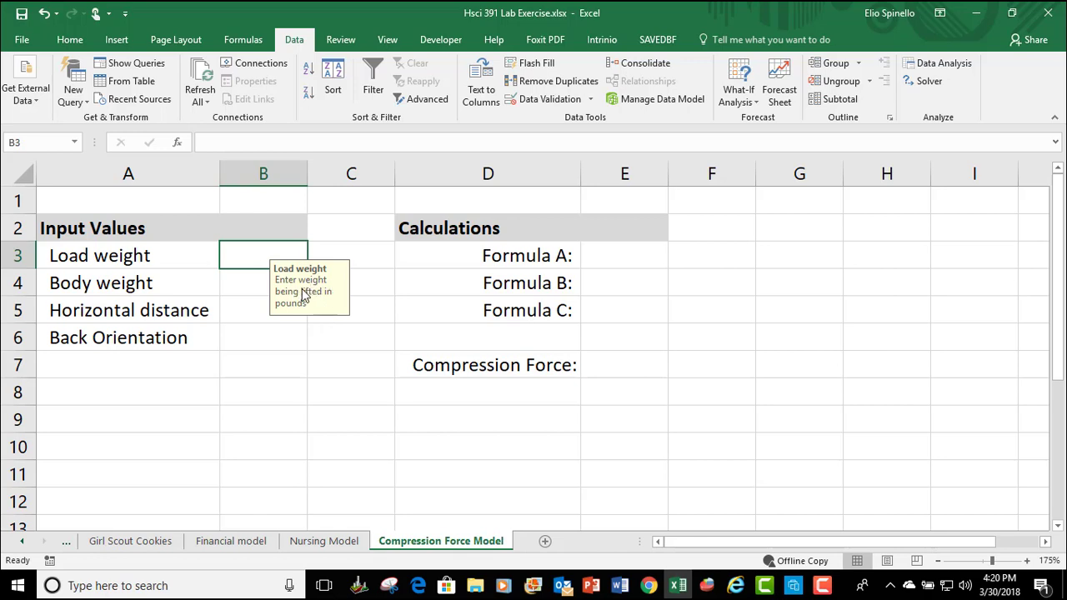
pyautogui.moveTo(334, 281); pyautogui.dragTo(370, 271)
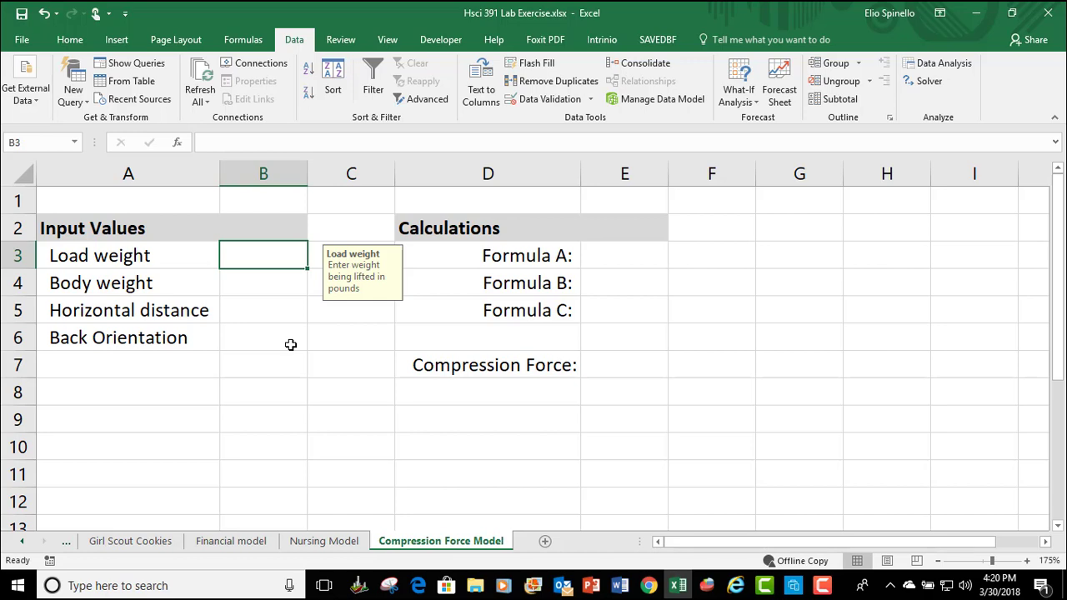
# Step: Add a data validation input message to B4 titled "Body weight" reading "Enter the body weight in pounds"
pyautogui.click(269, 282)
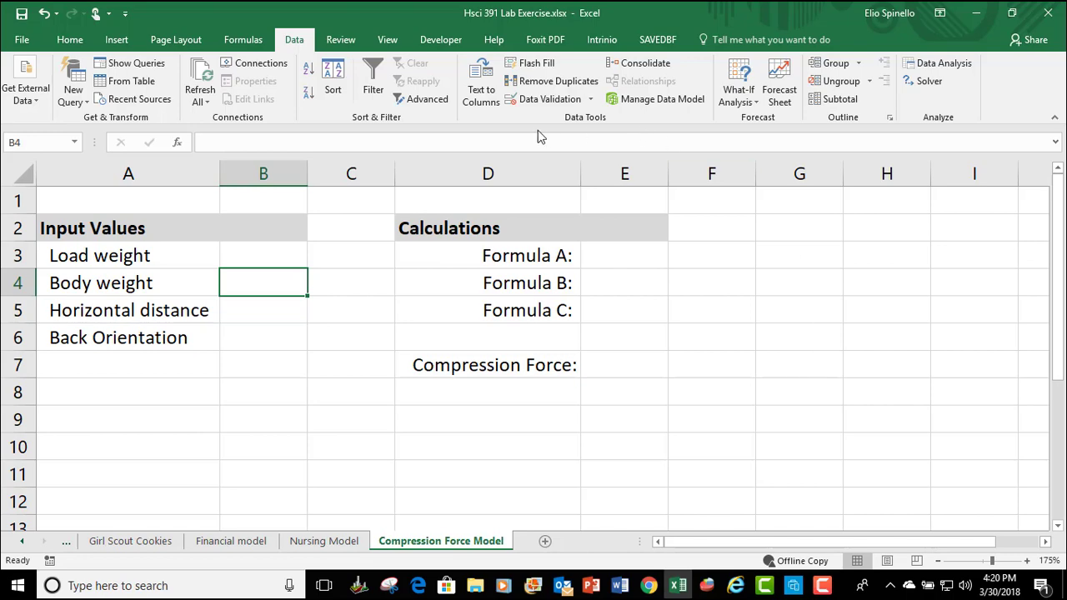
pyautogui.click(529, 103)
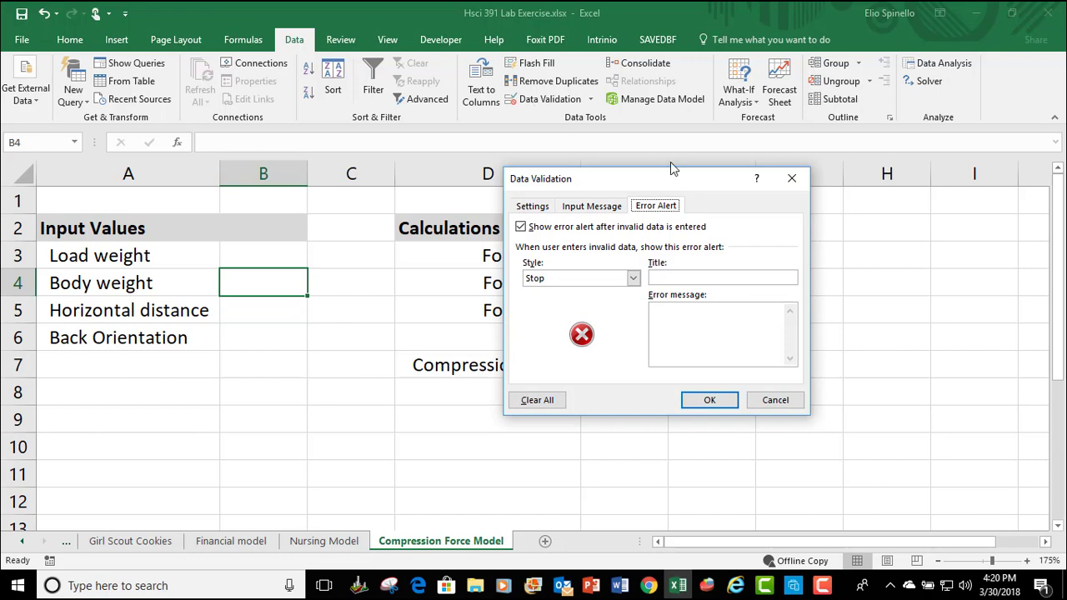
pyautogui.click(584, 207)
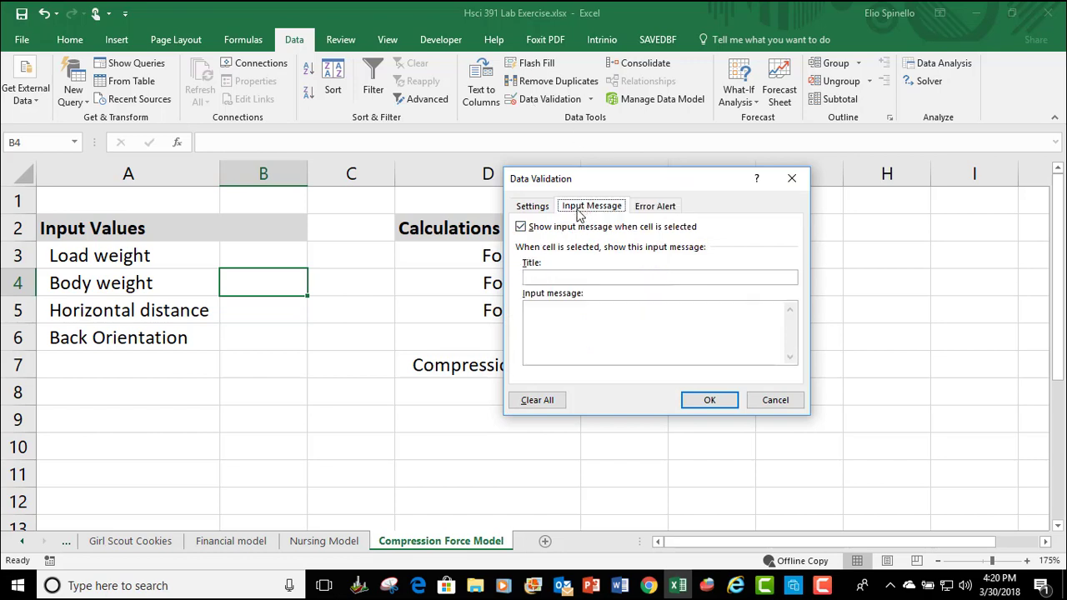
pyautogui.click(534, 280)
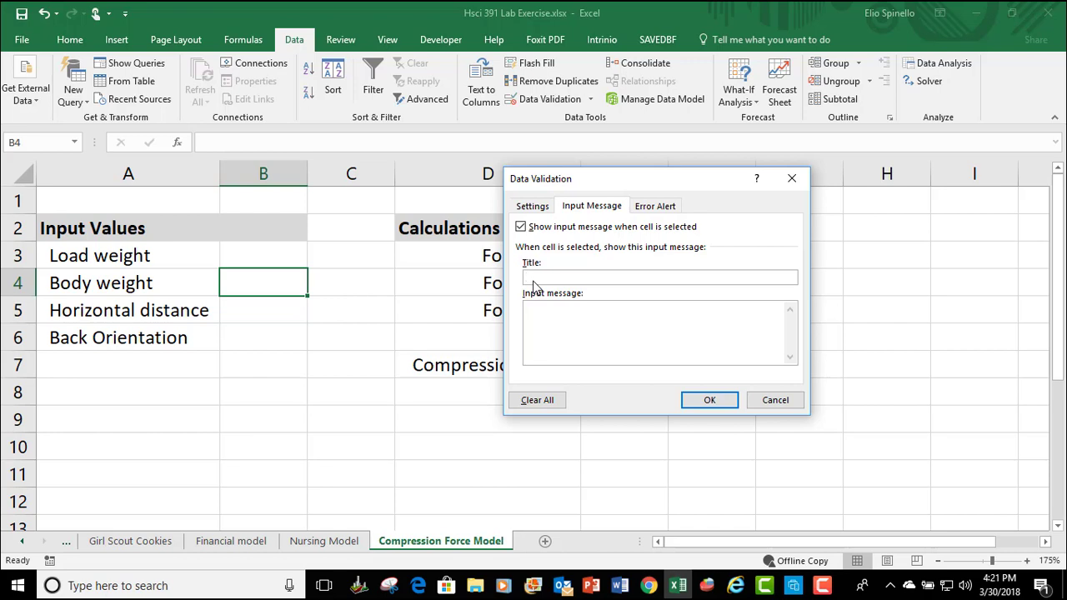
pyautogui.write('Bodwy')
pyautogui.press('BackSpace')
pyautogui.press('BackSpace')
pyautogui.write('y wi')
pyautogui.write('ight')
pyautogui.click(561, 327)
pyautogui.write('Enter the bo')
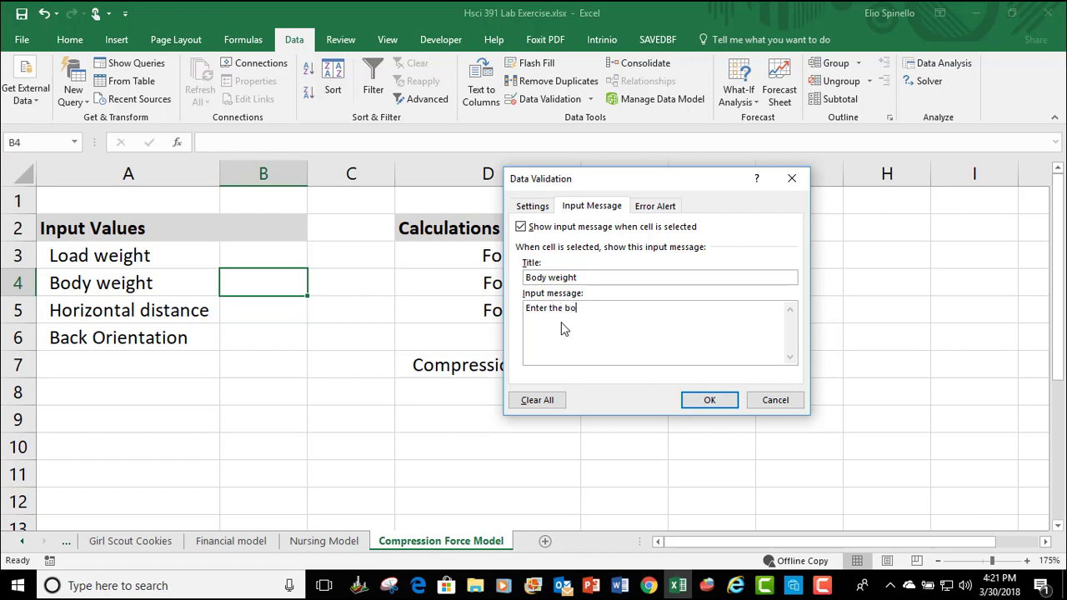
pyautogui.write('dy weight in pounds')
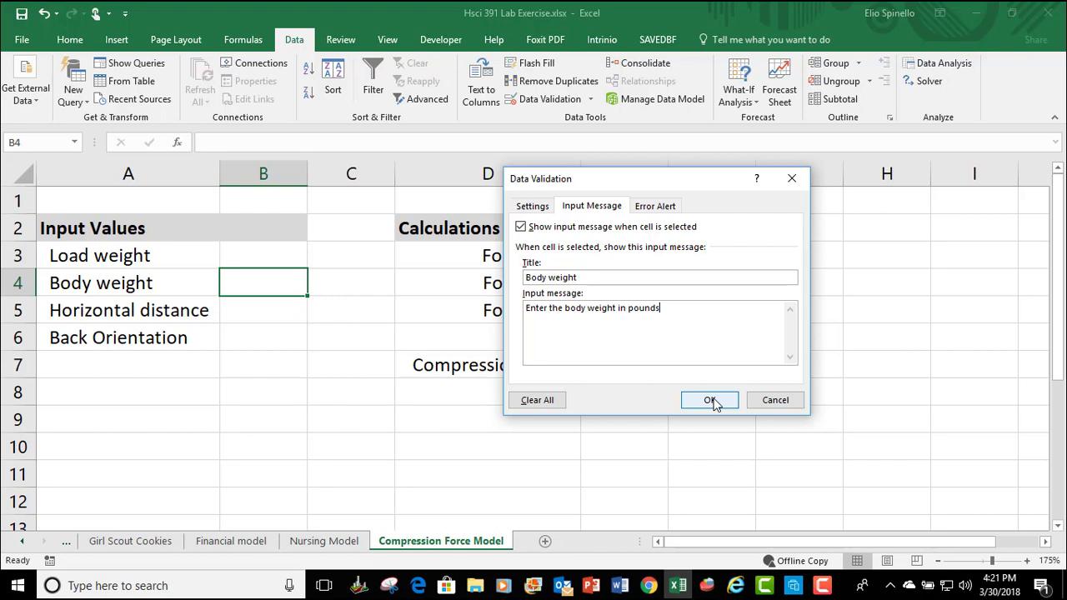
# Step: Restrict B4 to whole numbers between a minimum of 100 and a maximum of 300
pyautogui.click(531, 207)
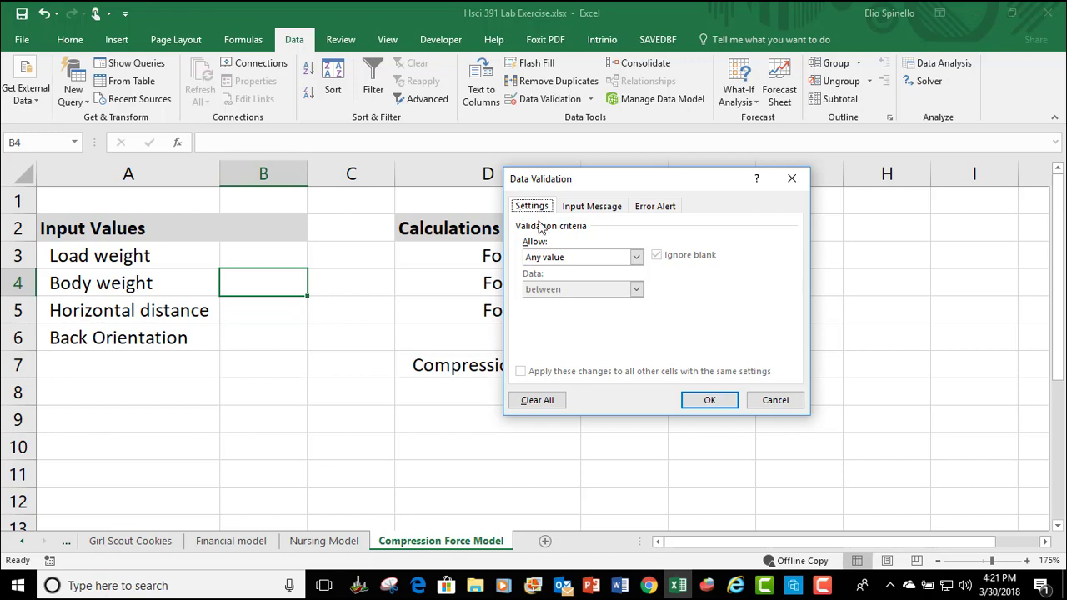
pyautogui.click(587, 258)
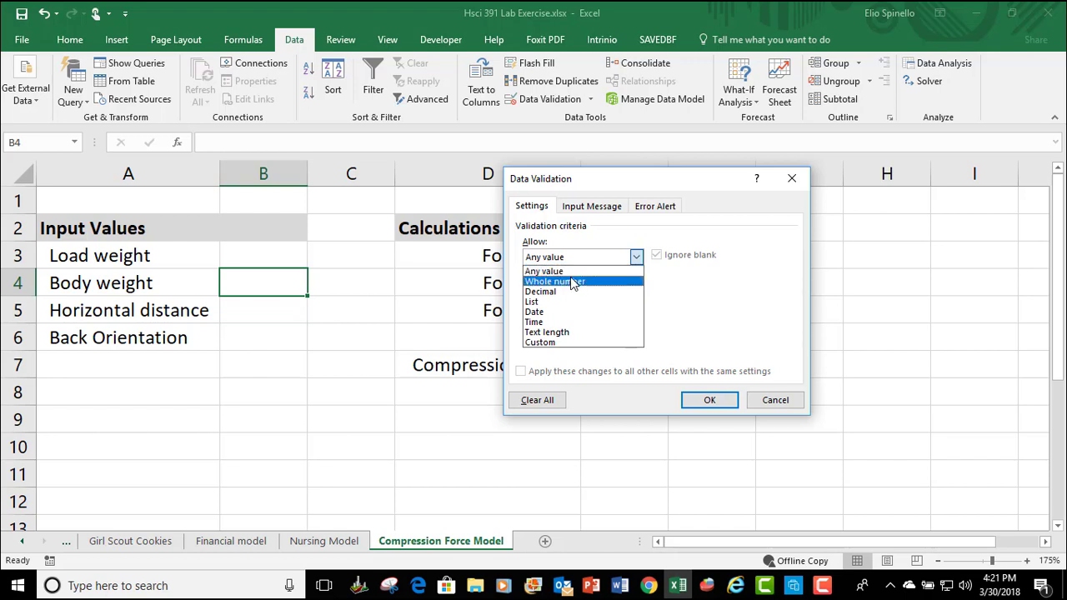
pyautogui.click(574, 281)
pyautogui.click(558, 320)
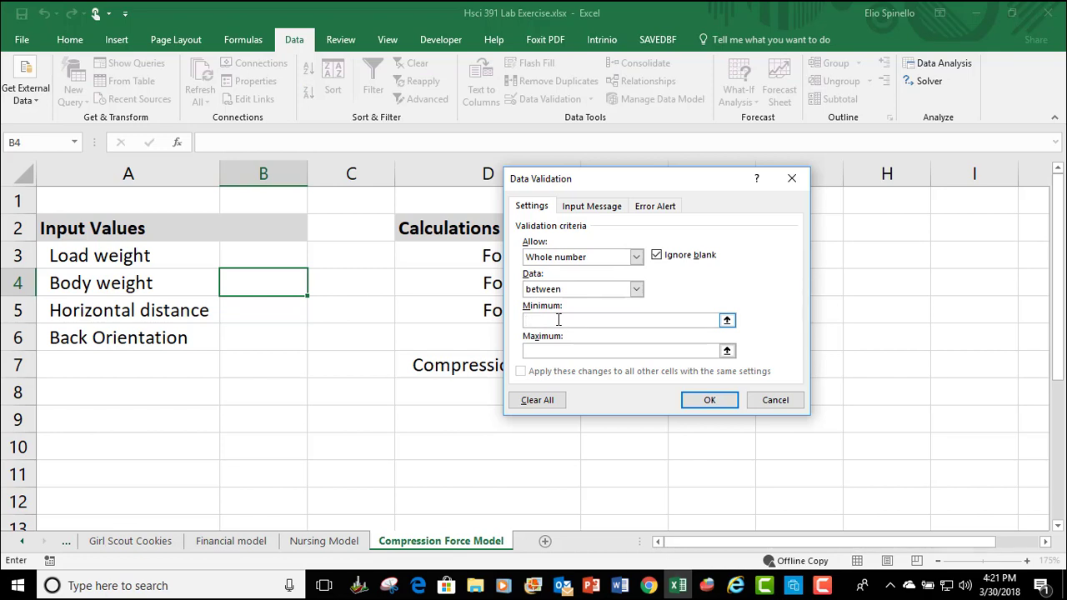
pyautogui.write('100')
pyautogui.click(571, 351)
pyautogui.write('300')
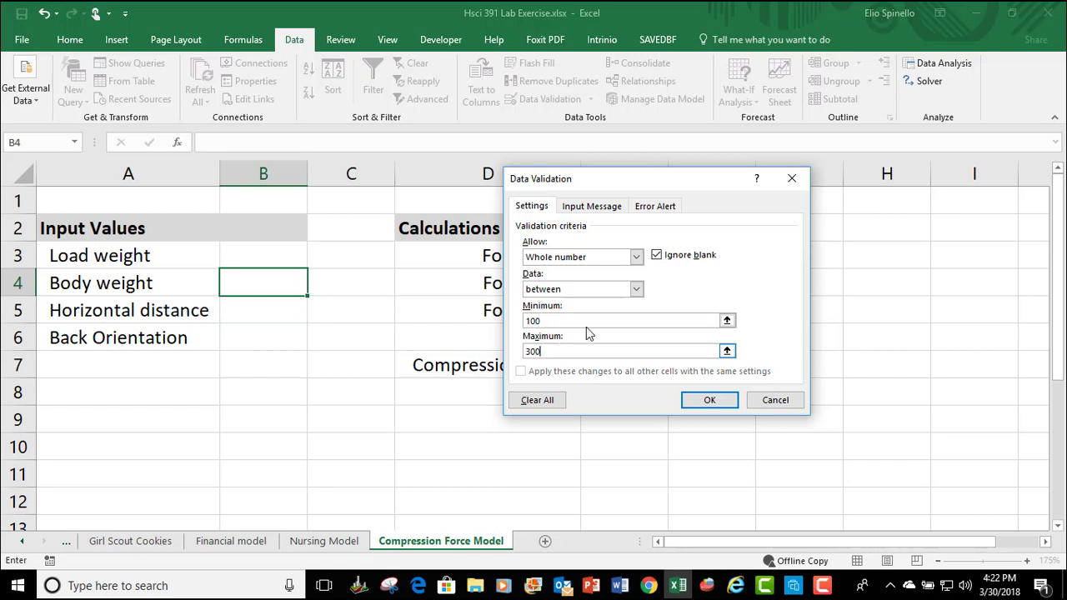
# Step: Give B4 an error alert with the Stop style and the title "Invalid body weight"
pyautogui.click(643, 207)
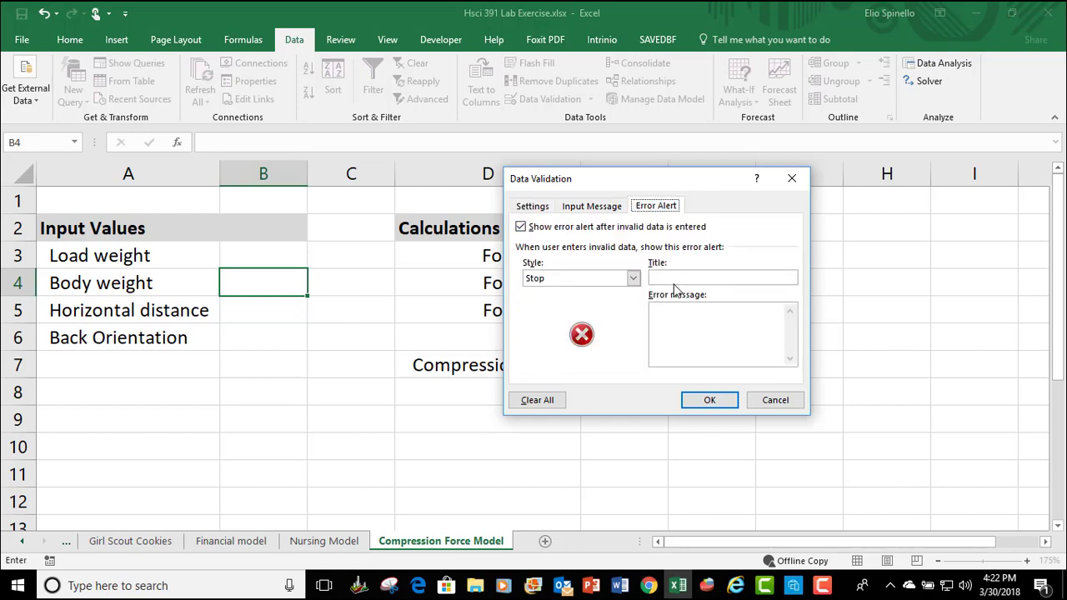
pyautogui.click(668, 279)
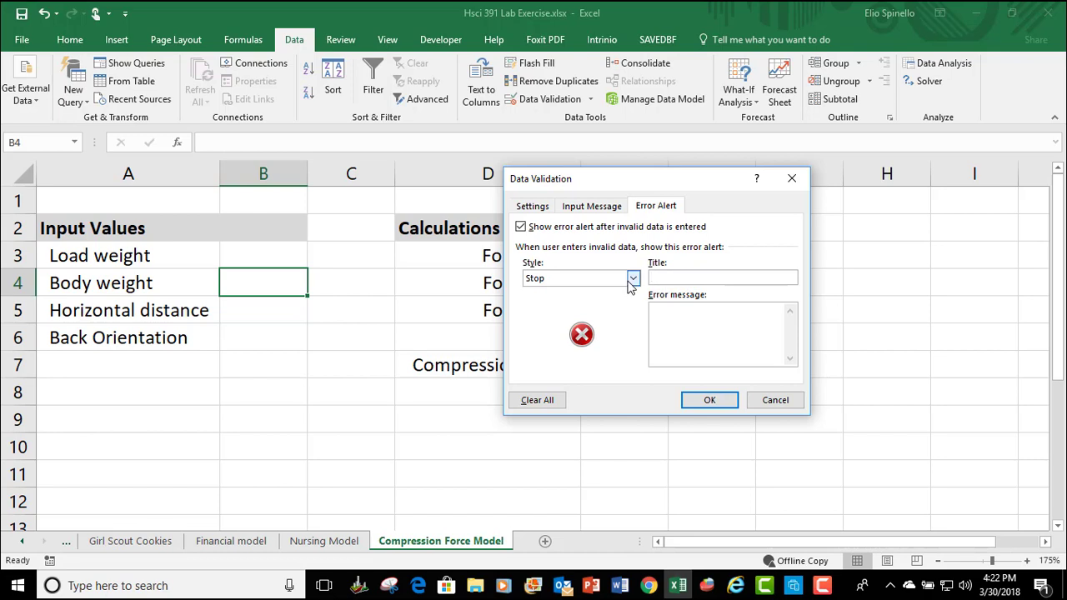
pyautogui.click(632, 283)
pyautogui.click(632, 280)
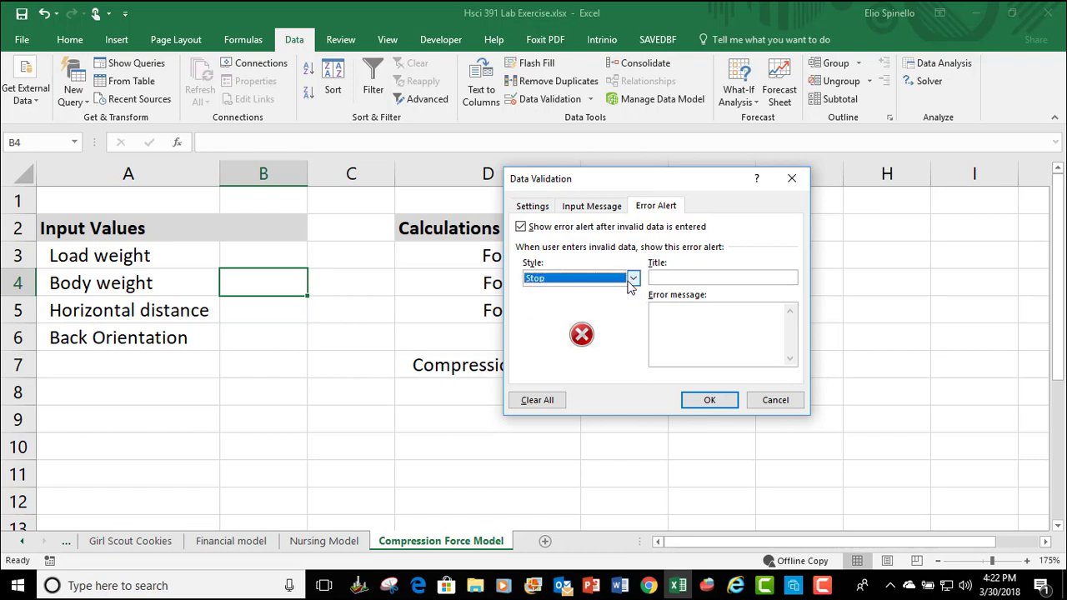
pyautogui.click(671, 284)
pyautogui.write('Inval')
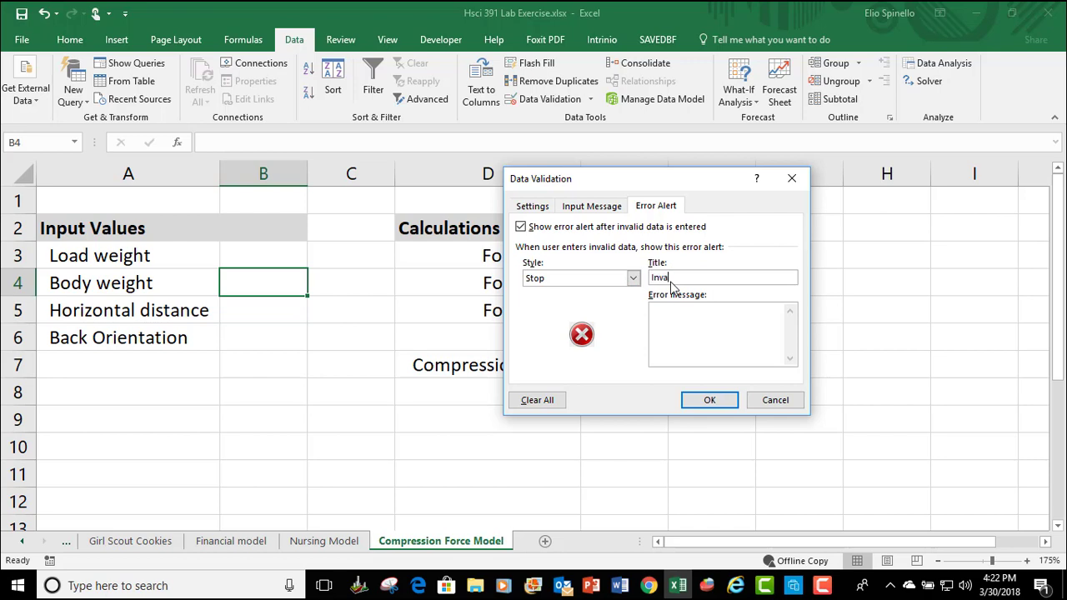
pyautogui.write('id bod')
pyautogui.write('wy')
pyautogui.press('BackSpace')
pyautogui.press('BackSpace')
pyautogui.write('w')
pyautogui.press('BackSpace')
pyautogui.press('BackSpace')
pyautogui.press('BackSpace')
pyautogui.write('y w')
pyautogui.write('eight')
# Step: Enter the error message "Body weight must be 100 pounds or greater and cannot exceed 300 pounds." and apply the validation to B4
pyautogui.write('Body w')
pyautogui.write('ei')
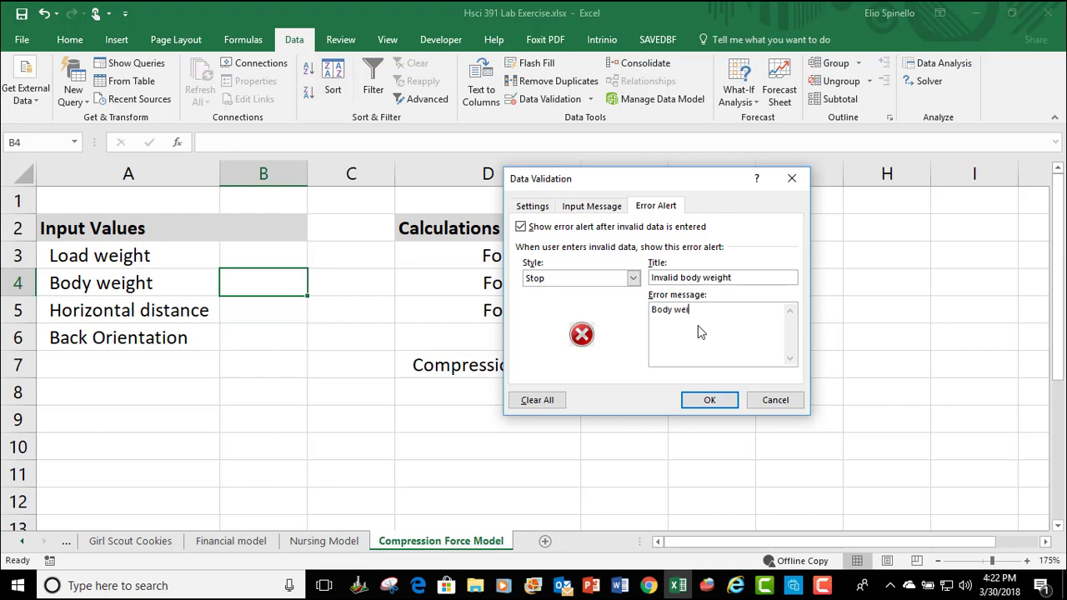
pyautogui.write('ght mus')
pyautogui.write('t bet')
pyautogui.write('w')
pyautogui.press('BackSpace')
pyautogui.press('BackSpace')
pyautogui.write('100 pounds or greater and cannot exce')
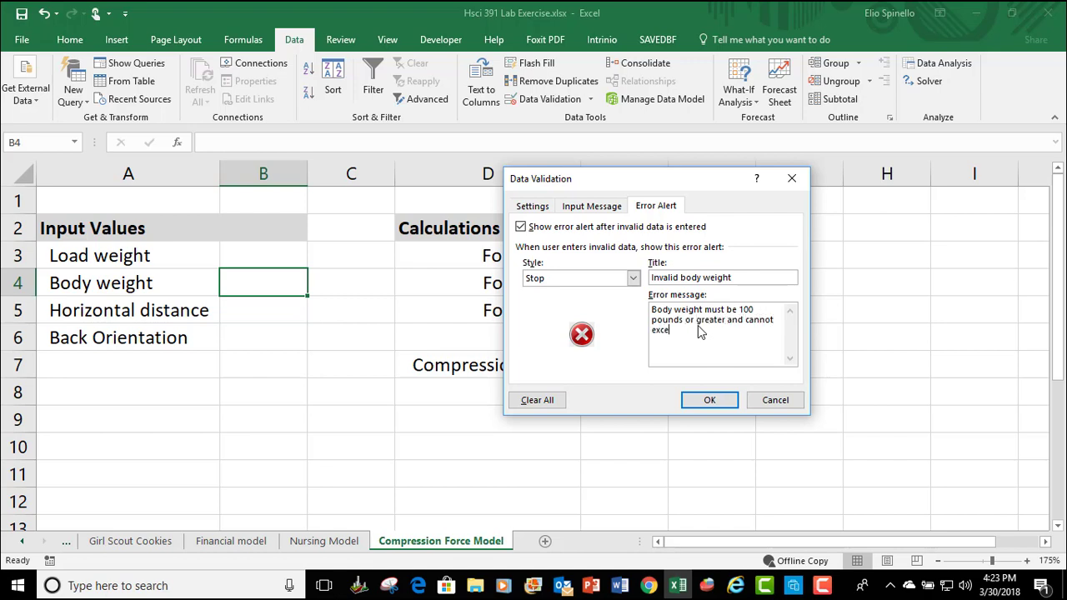
pyautogui.write('ed 200')
pyautogui.press('BackSpace')
pyautogui.press('BackSpace')
pyautogui.press('BackSpace')
pyautogui.write('3 pounds.')
pyautogui.click(695, 401)
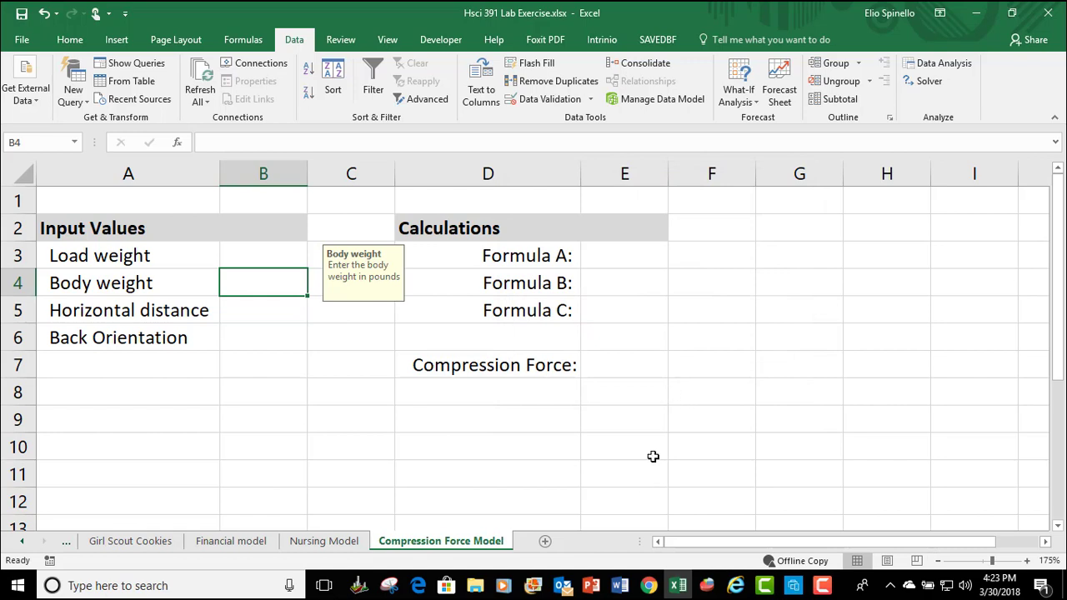
pyautogui.click(289, 257)
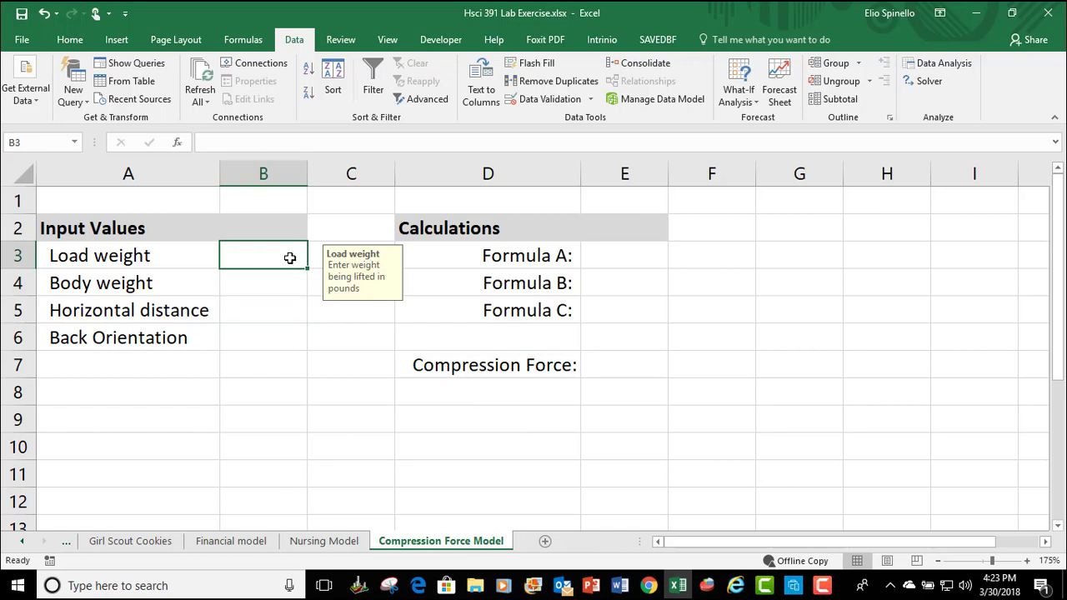
pyautogui.click(289, 280)
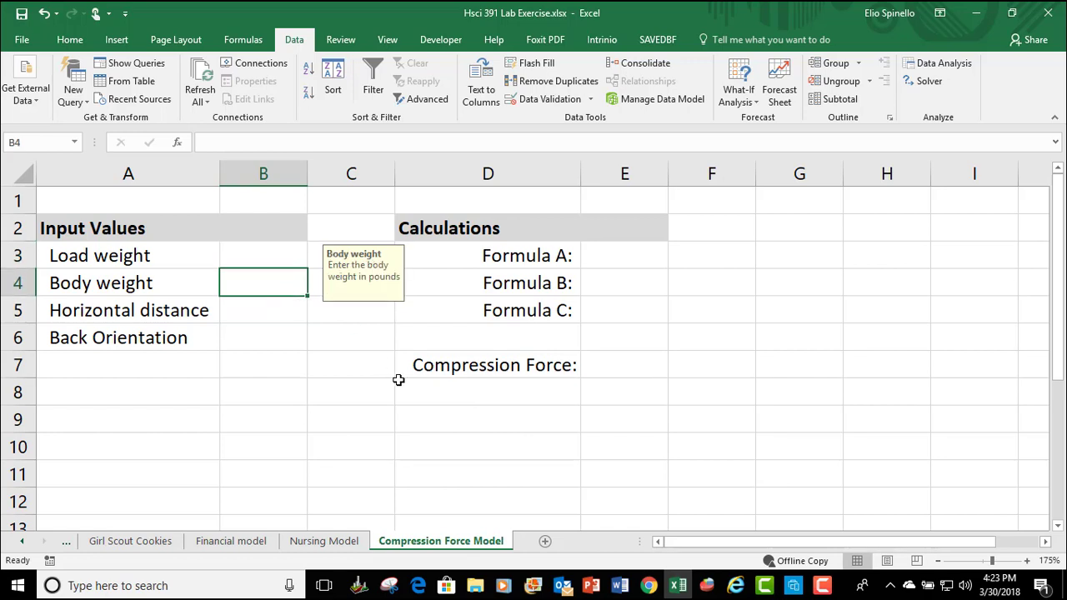
# Step: Start a data validation input message for B5 with the title "Horizontal distance"
pyautogui.click(261, 318)
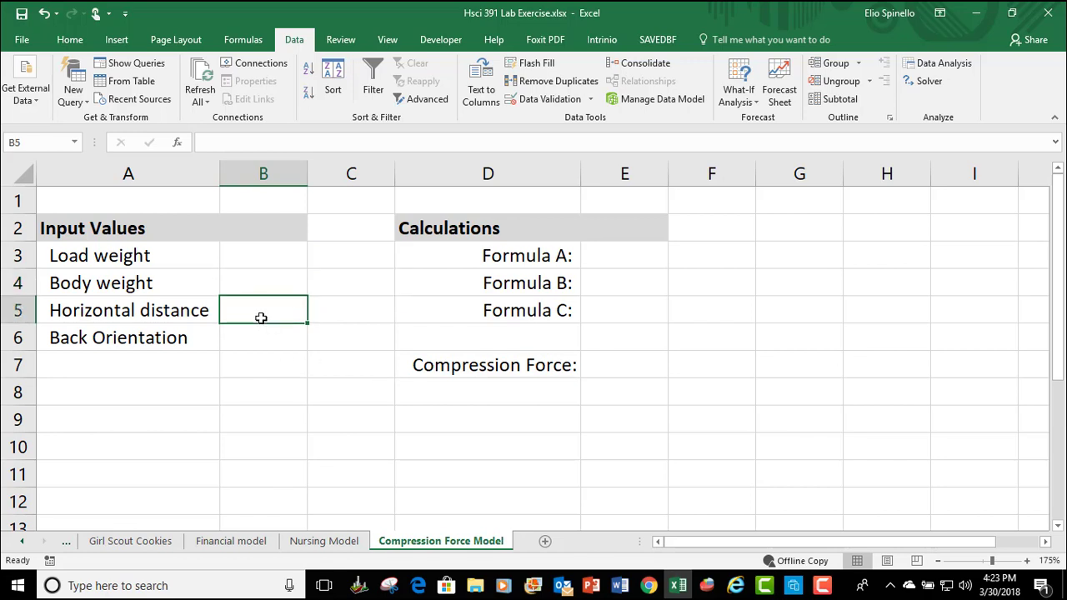
pyautogui.click(552, 100)
pyautogui.click(576, 206)
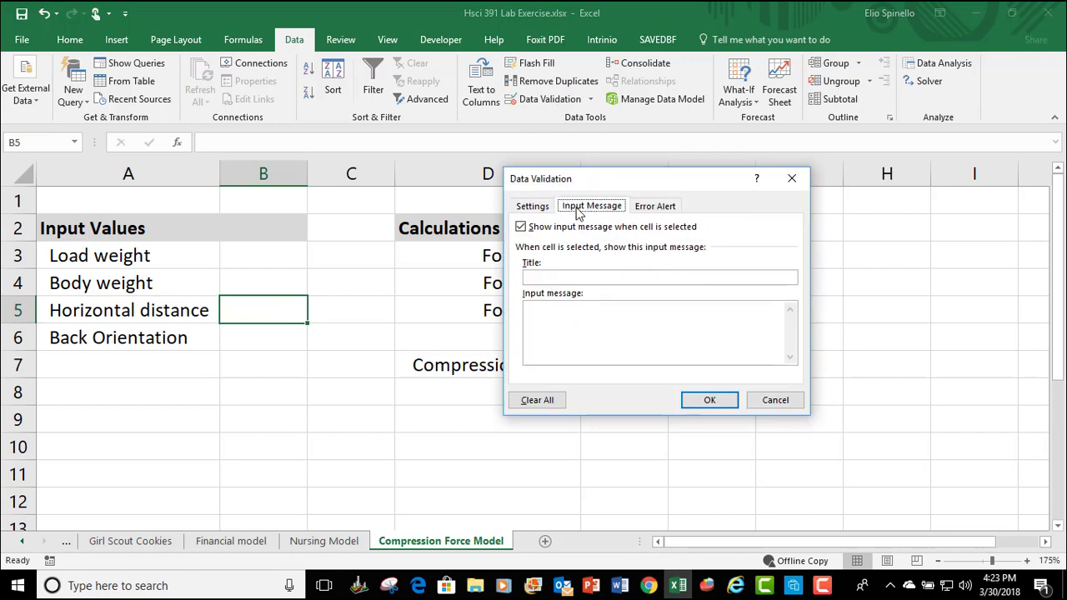
pyautogui.click(597, 278)
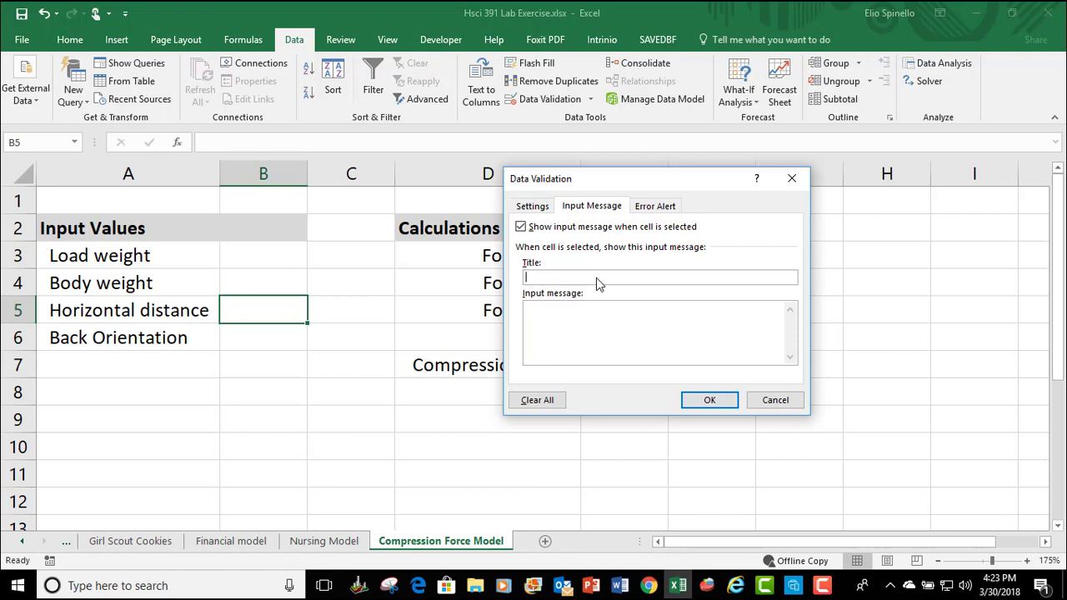
pyautogui.write('Horizontal distance')
# Step: Write B5's input message "Enter the horizontal distance from the load in hands to the low back." and apply the validation
pyautogui.click(608, 315)
pyautogui.write('Enter t')
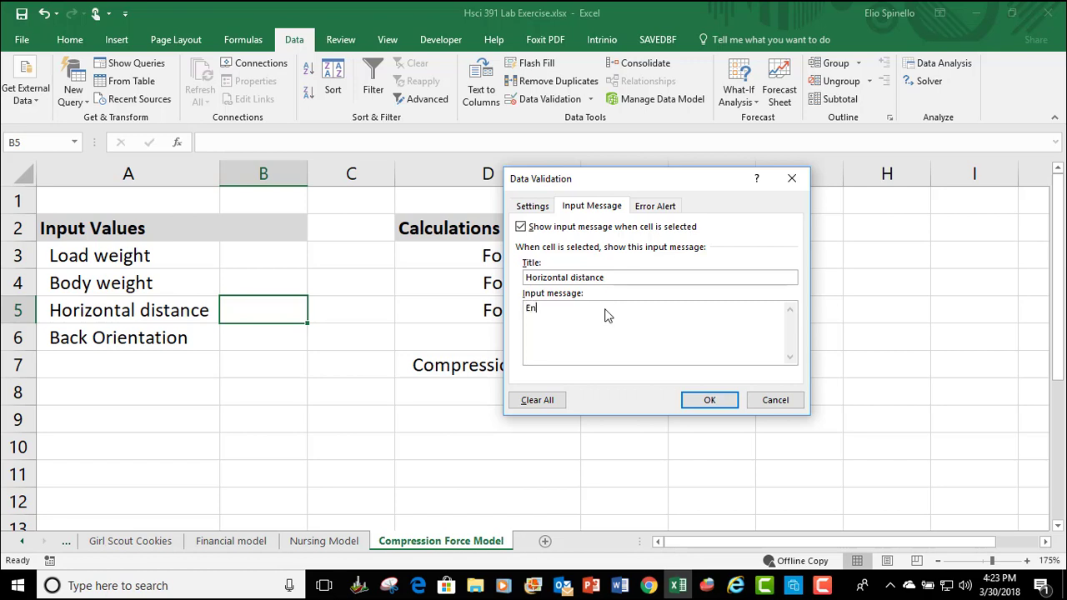
pyautogui.write('he distance from the la')
pyautogui.press('BackSpace')
pyautogui.write('oad in hands ')
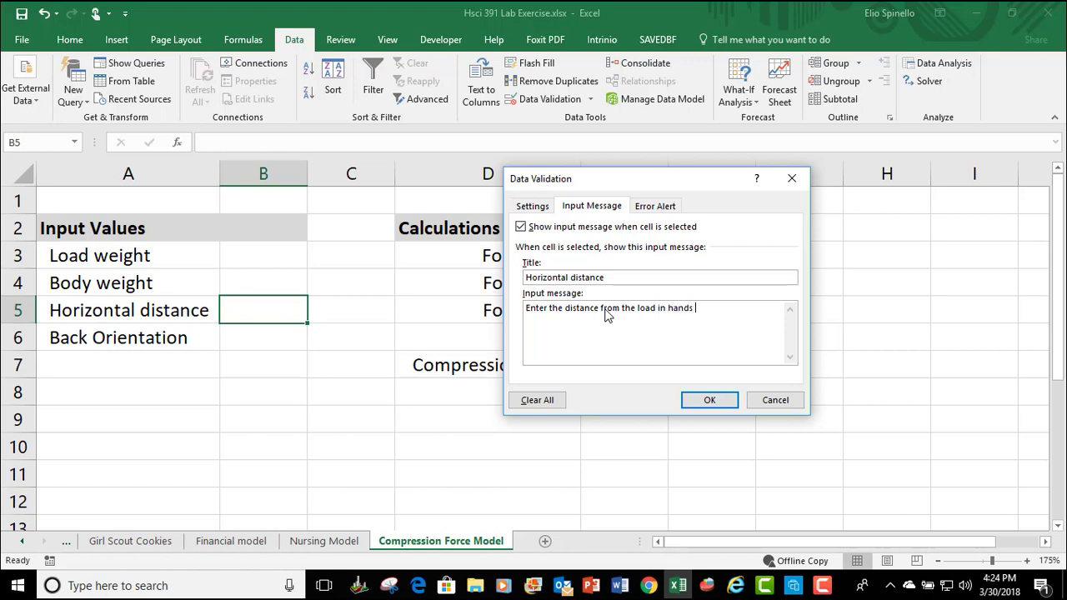
pyautogui.write('to the low back.')
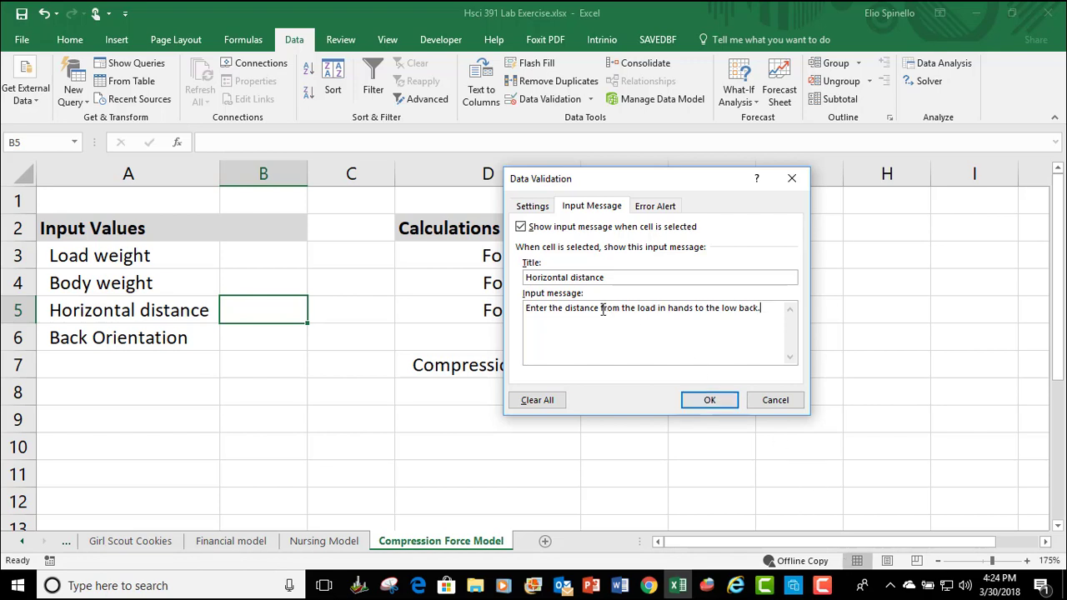
pyautogui.click(565, 308)
pyautogui.write('horizontal')
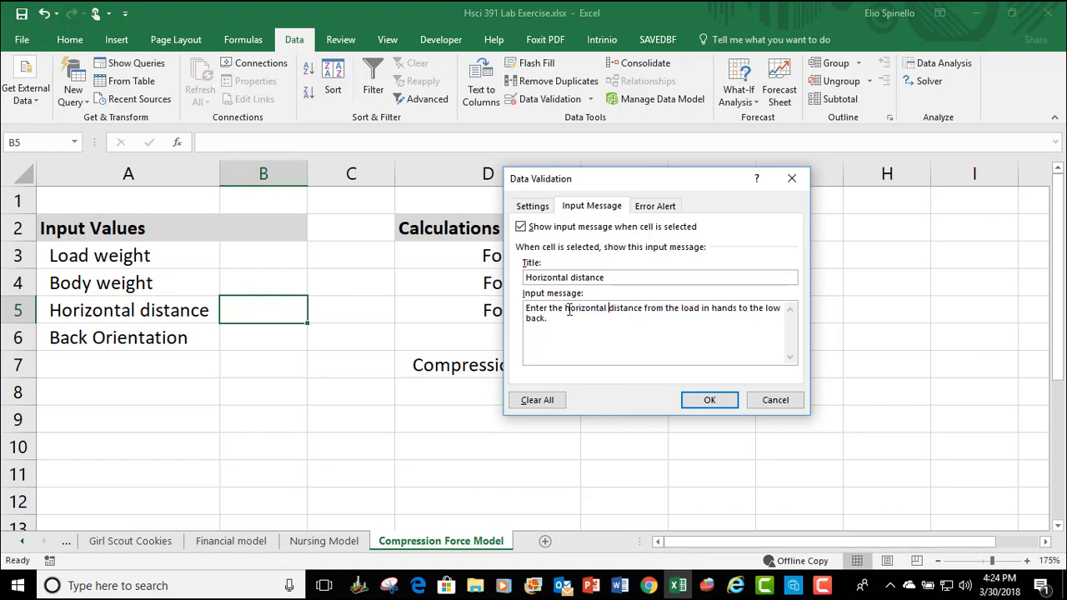
pyautogui.click(688, 408)
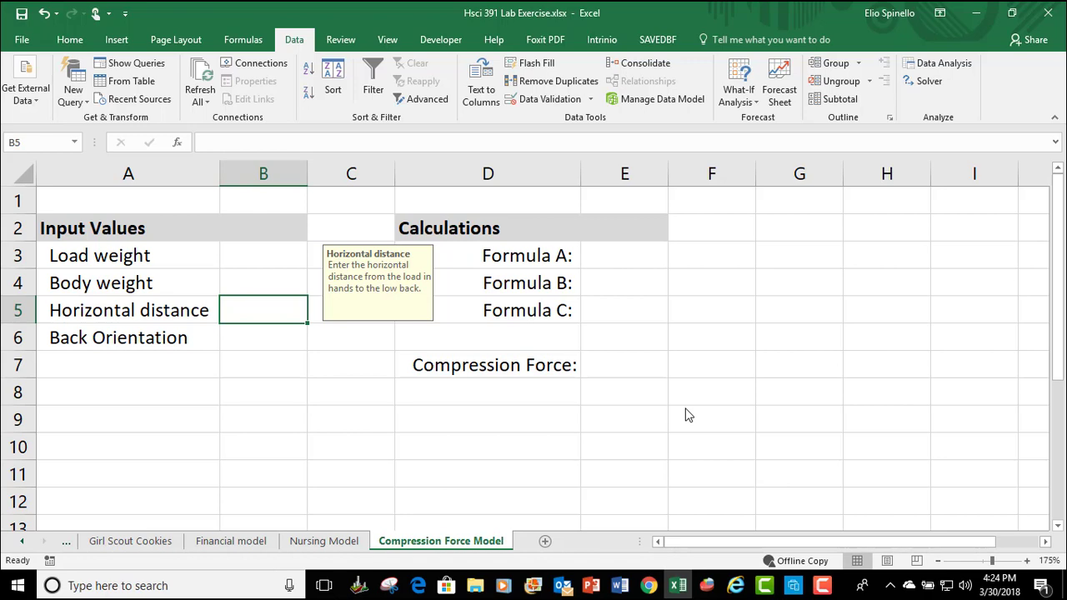
# Step: Enter the heading "Cosine Theta" in H1 and the value 0 below it in H2
pyautogui.click(239, 336)
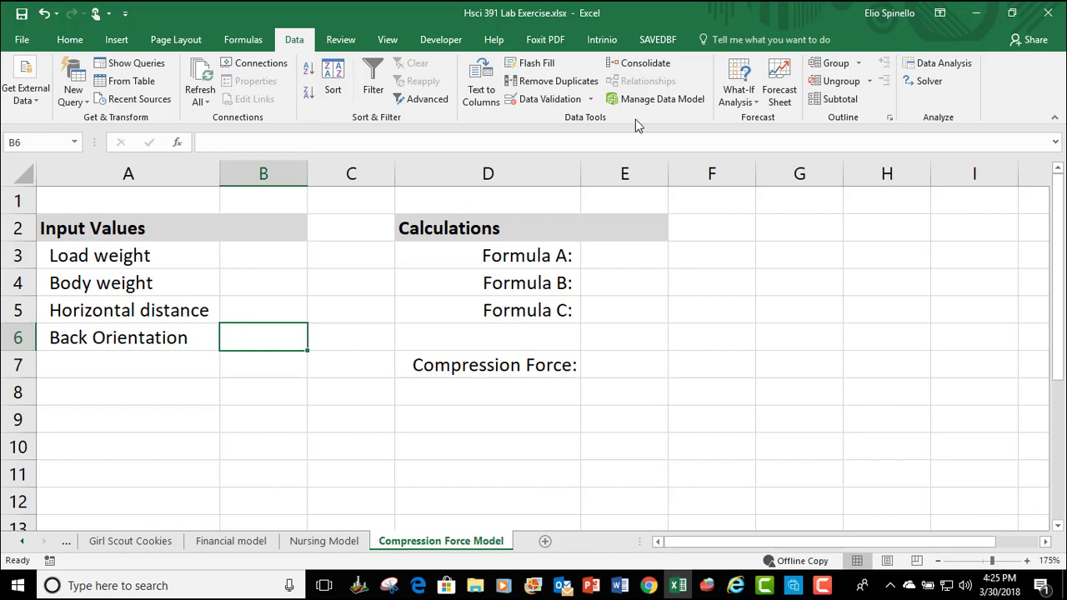
pyautogui.click(888, 200)
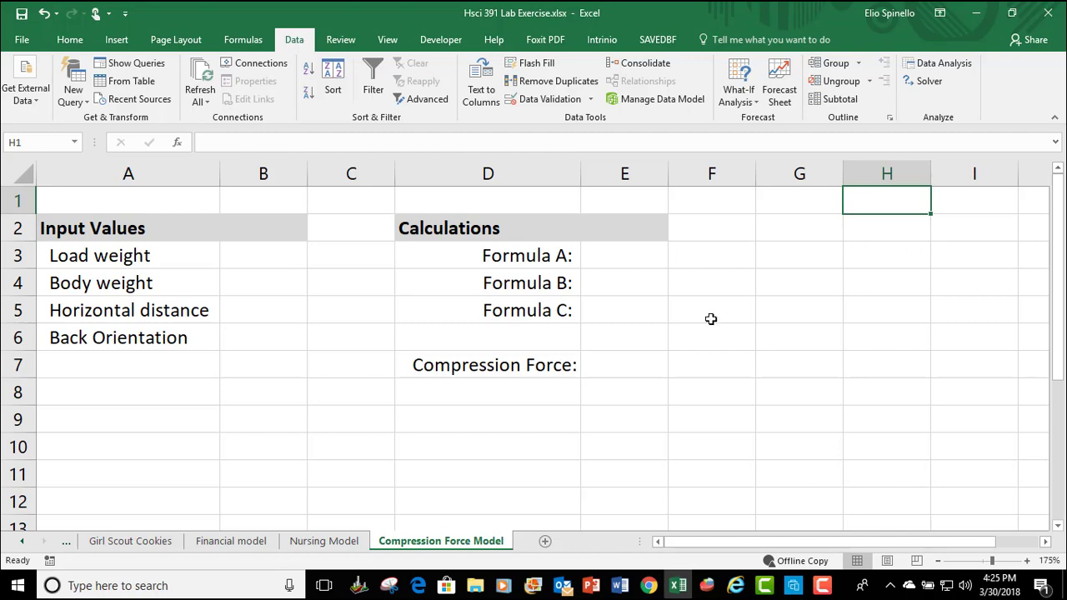
pyautogui.keyDown('ctrl'); pyautogui.scroll(7, 661, 330); pyautogui.keyUp('ctrl')
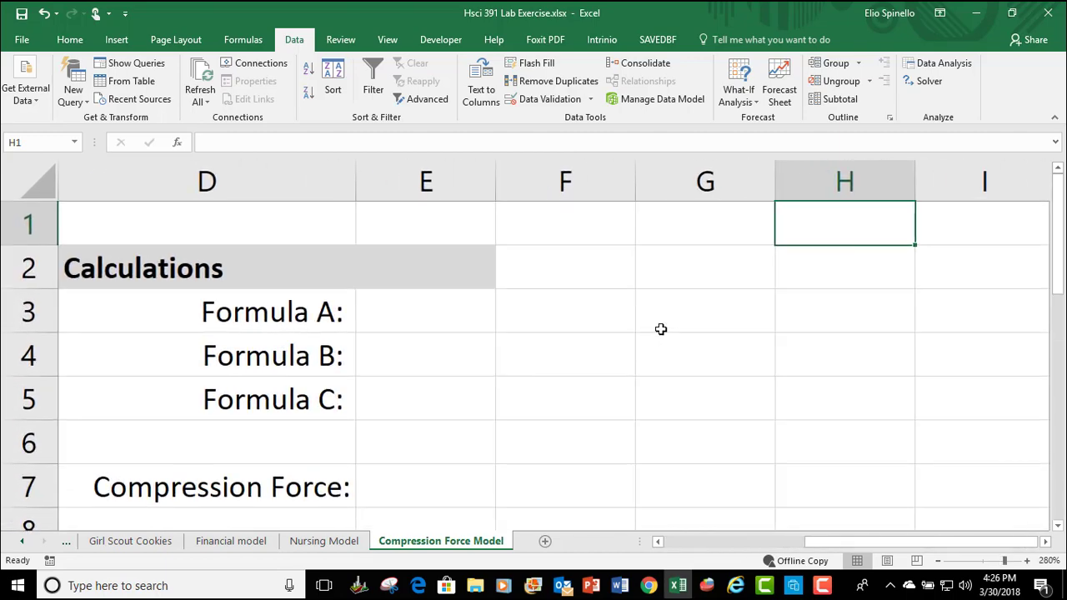
pyautogui.moveTo(855, 544); pyautogui.dragTo(957, 537)
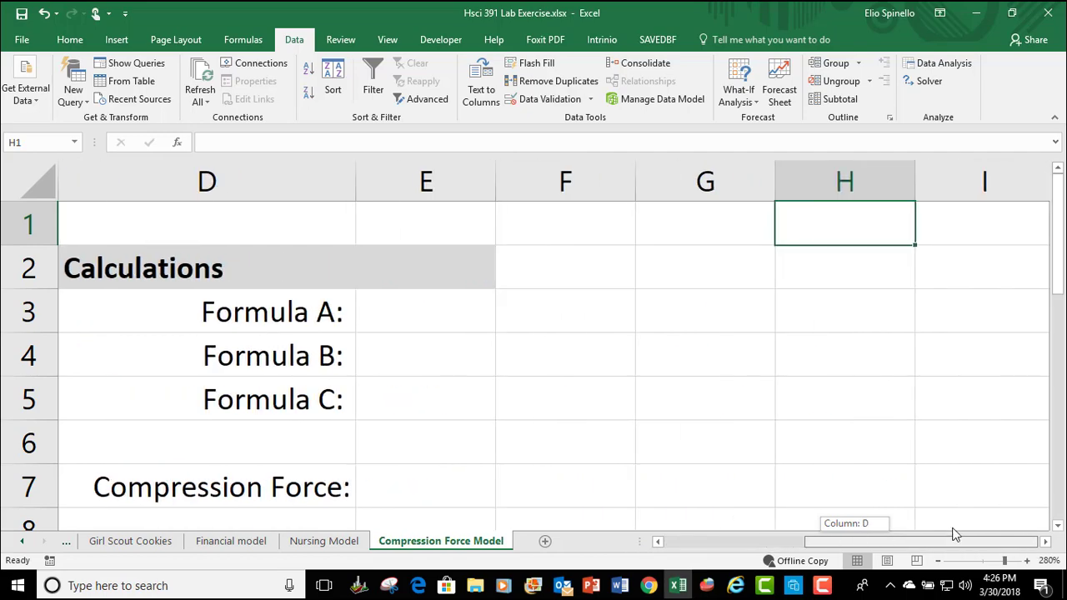
pyautogui.keyDown('ctrl'); pyautogui.scroll(-4, 690, 434); pyautogui.keyUp('ctrl')
pyautogui.keyDown('ctrl'); pyautogui.scroll(-2, 690, 434); pyautogui.keyUp('ctrl')
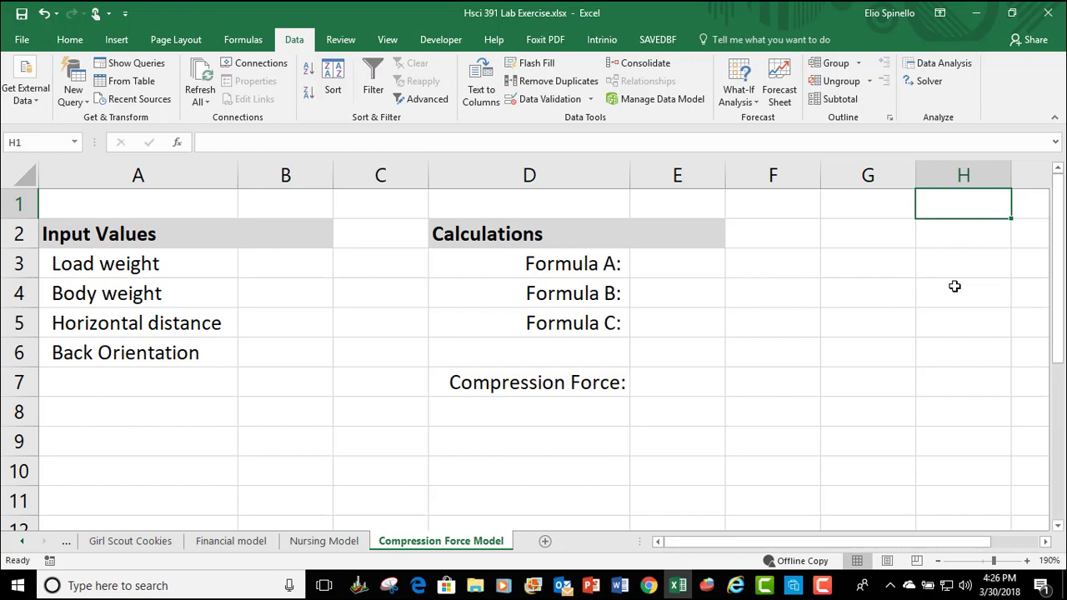
pyautogui.write('Cosine Th')
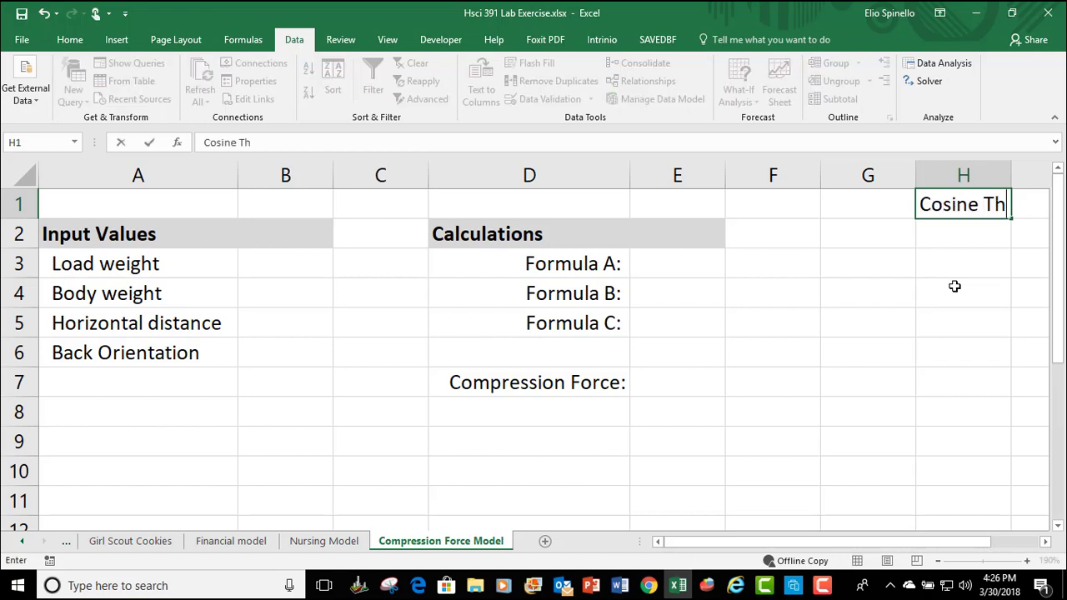
pyautogui.write('eta')
pyautogui.press('Return')
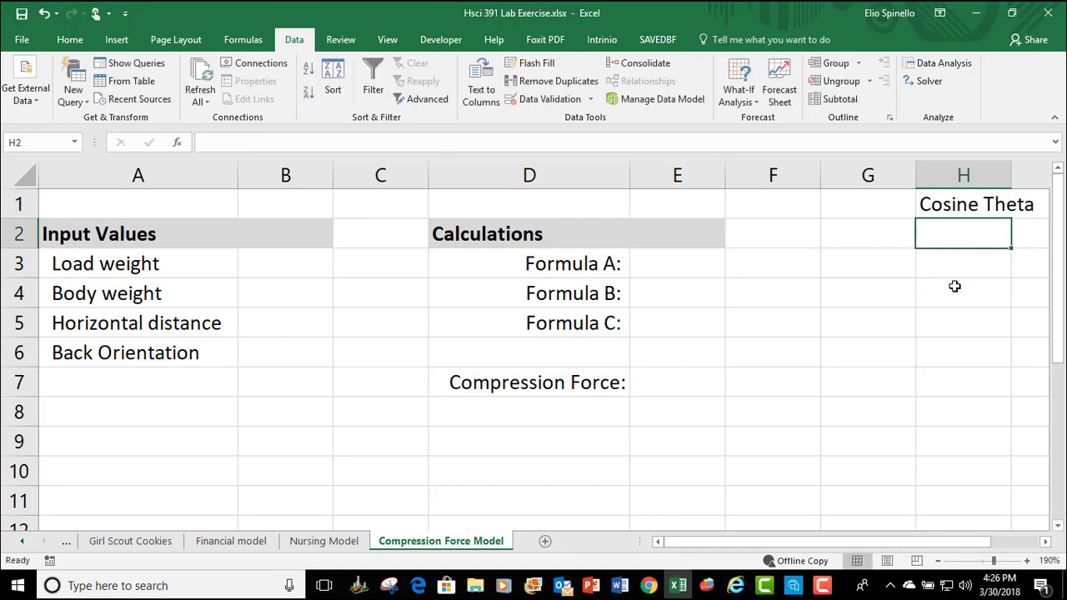
pyautogui.write('0')
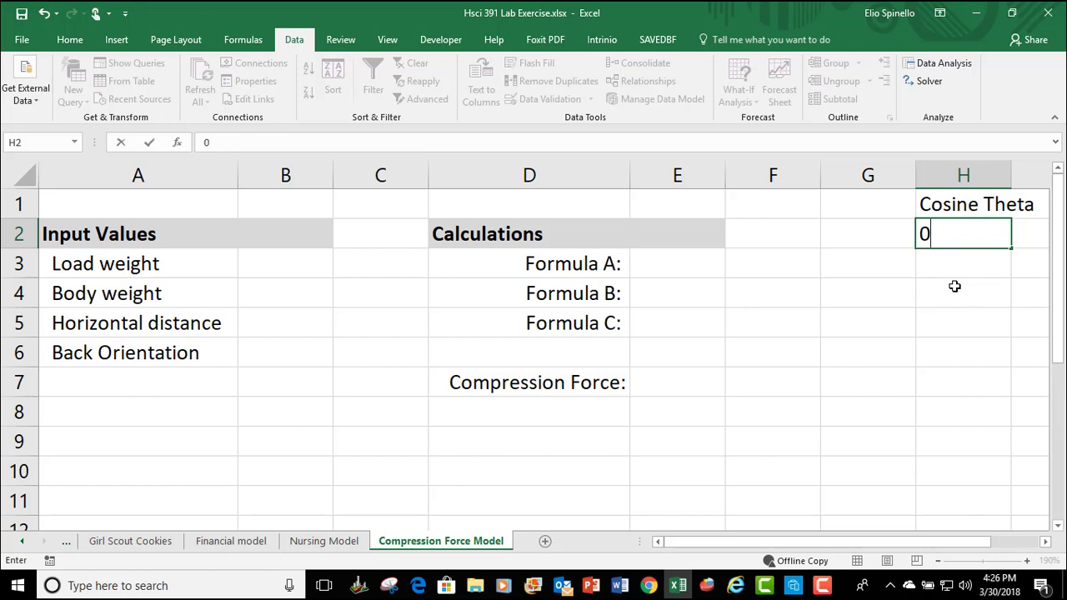
pyautogui.press('Return')
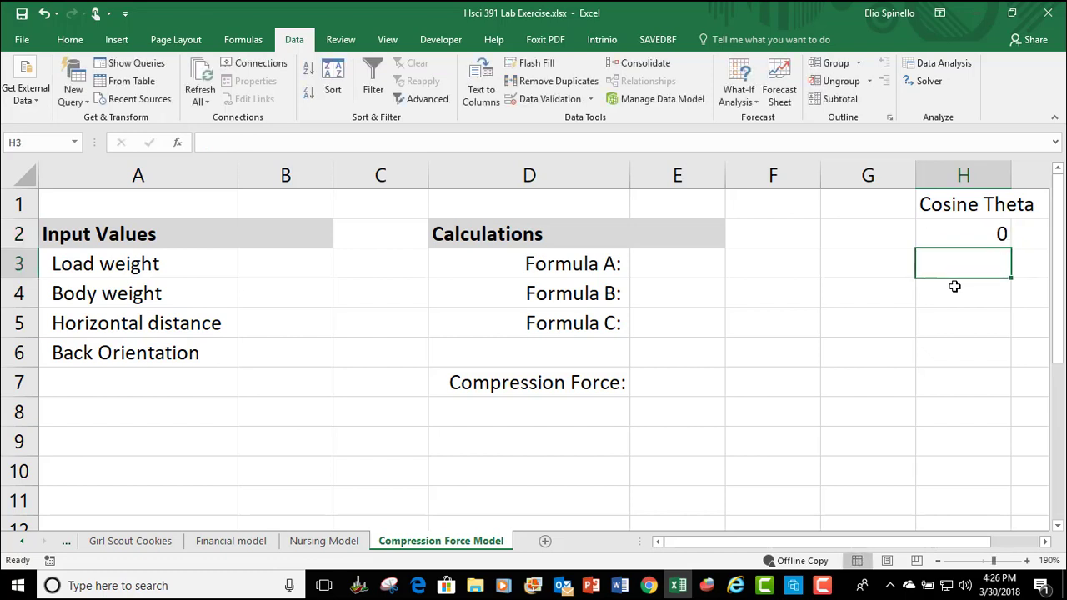
# Step: Switch to the Back Compression Force Model presentation in PowerPoint, read the Cosine Theta Values slide, and return to the Excel workbook
pyautogui.click(587, 586)
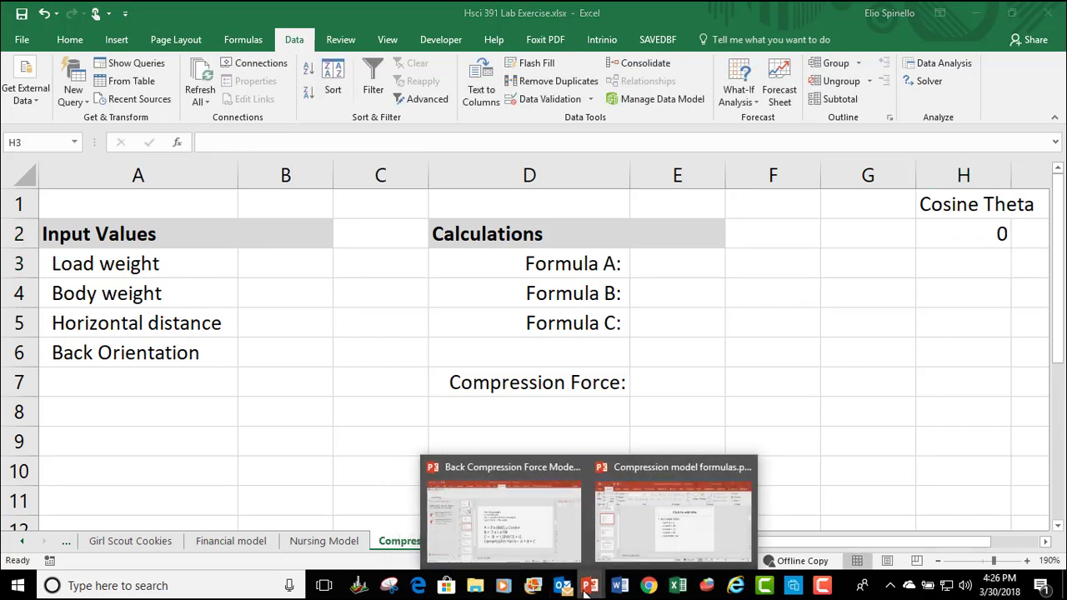
pyautogui.click(544, 546)
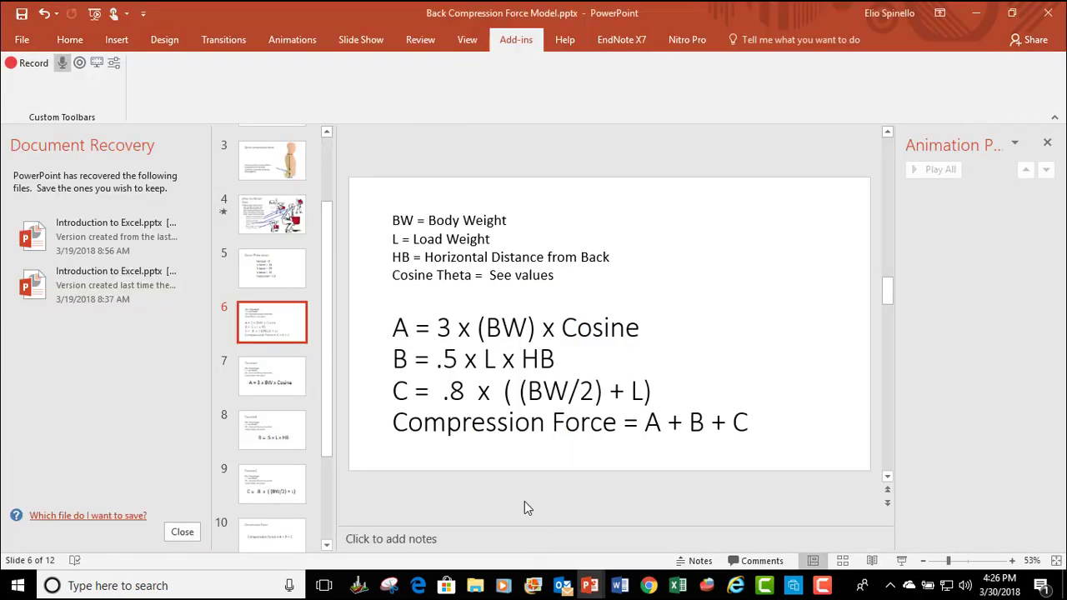
pyautogui.click(271, 286)
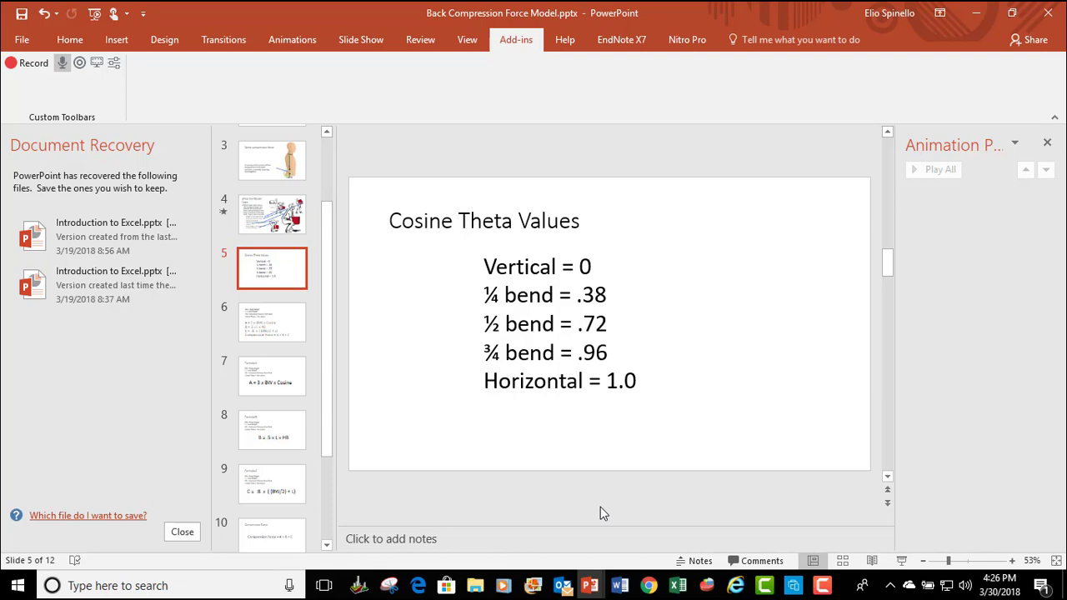
pyautogui.hotkey('alt', 'Tab')
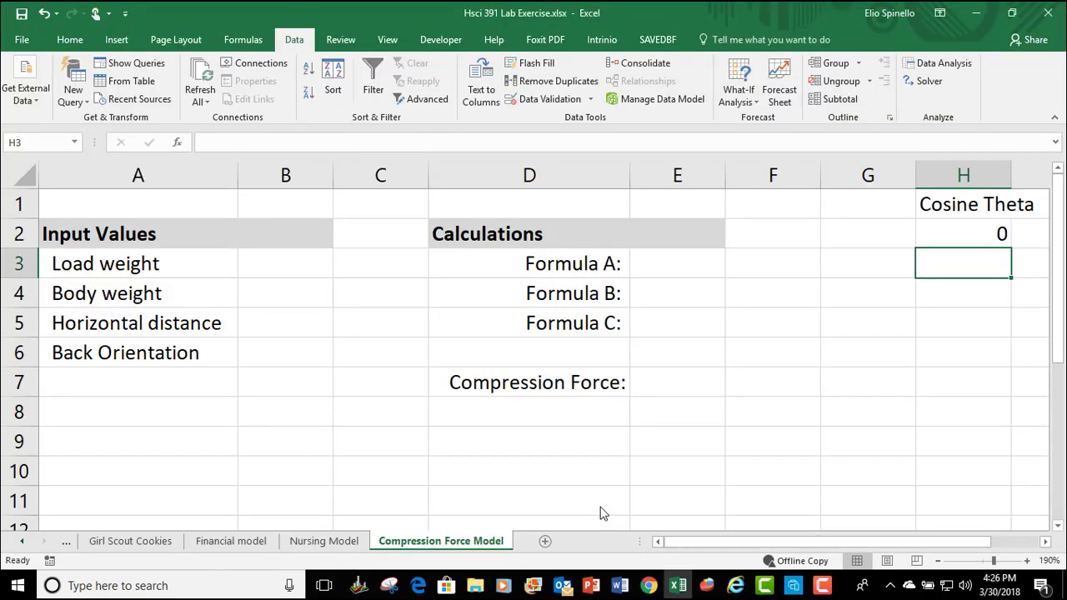
# Step: Fill H3 to H6 under the Cosine Theta heading with the values .38, .76, .92 and 1, and recheck the slide
pyautogui.write('.3')
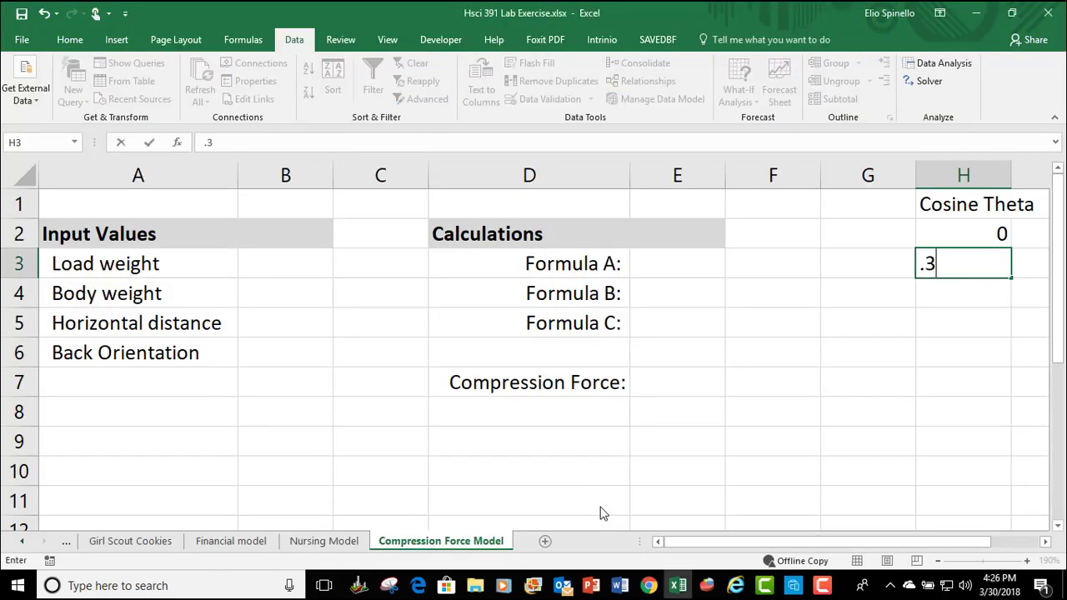
pyautogui.write('8')
pyautogui.press('Return')
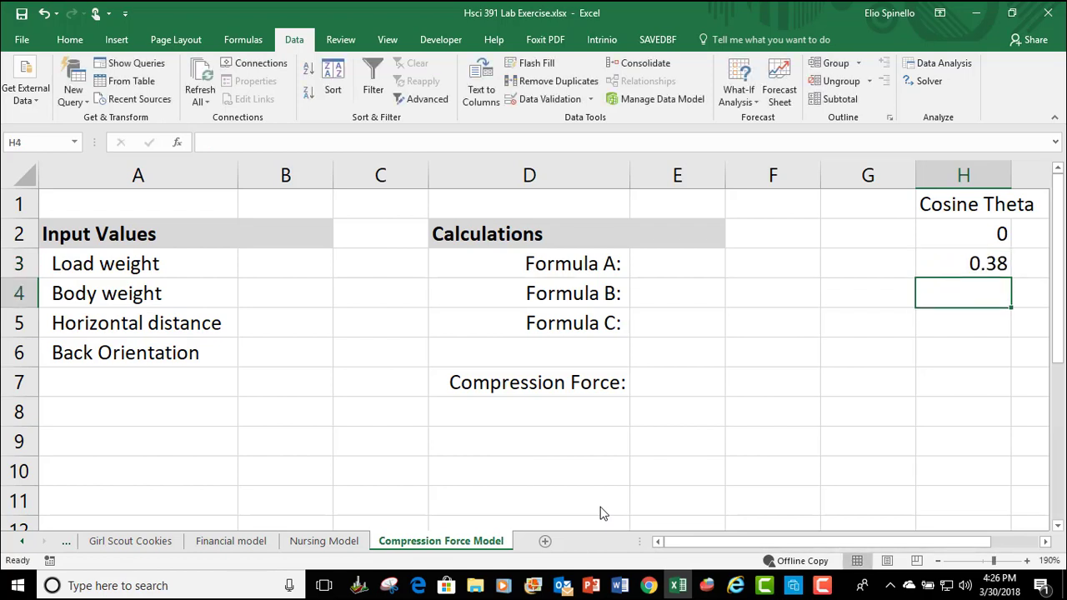
pyautogui.write('.76')
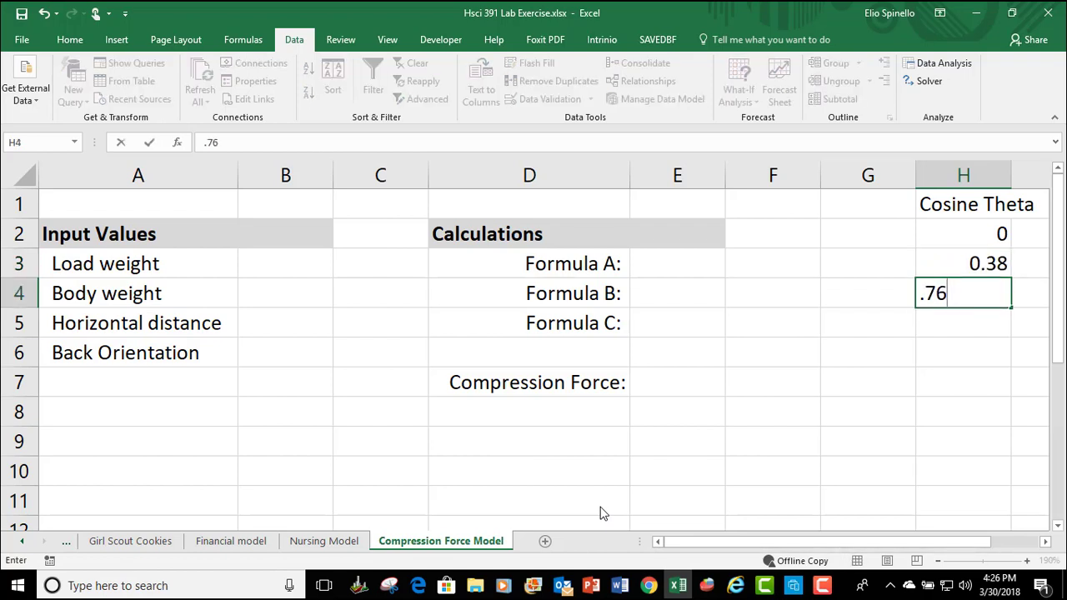
pyautogui.press('Return')
pyautogui.write('.92')
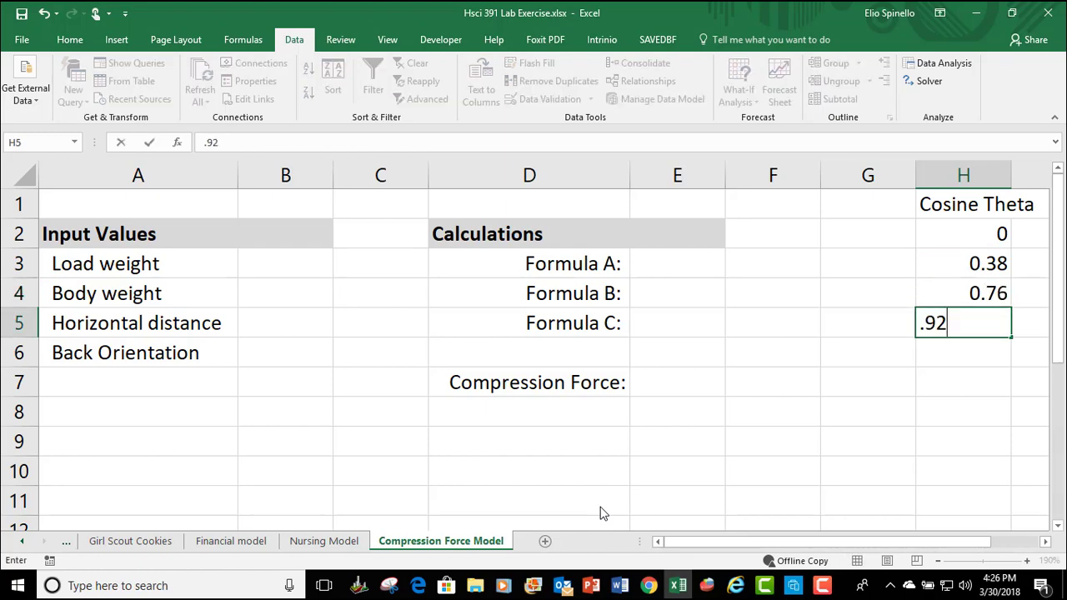
pyautogui.press('Return')
pyautogui.write('1.')
pyautogui.press('Return')
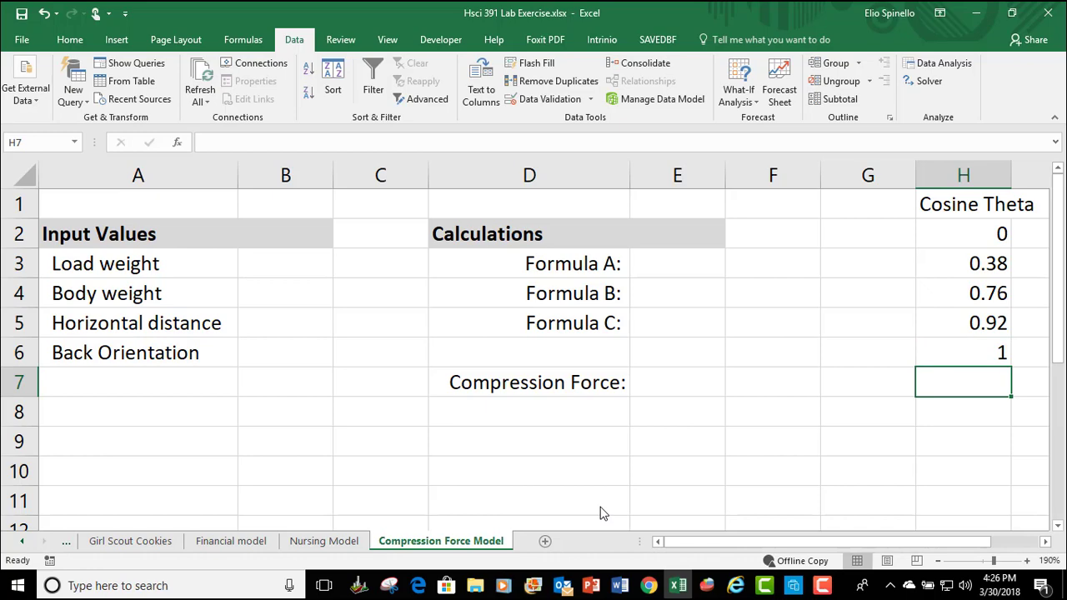
pyautogui.hotkey('alt', 'Tab')
pyautogui.hotkey('alt', 'Tab')
# Step: Try the Comma Style on the Cosine Theta values in H2:H6 and settle on the Number format
pyautogui.moveTo(992, 242); pyautogui.dragTo(989, 345)
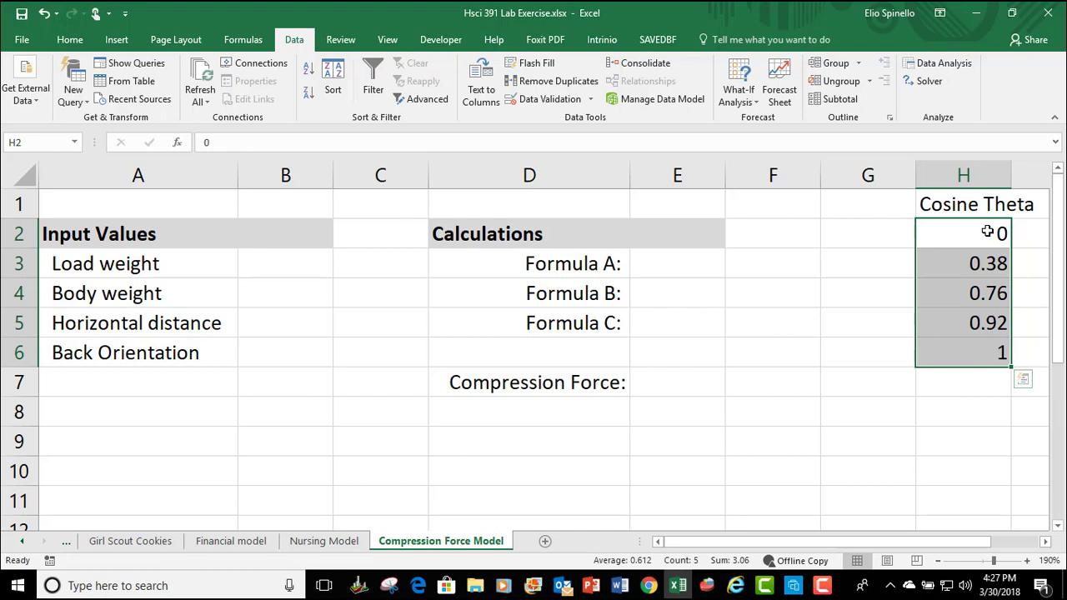
pyautogui.click(70, 40)
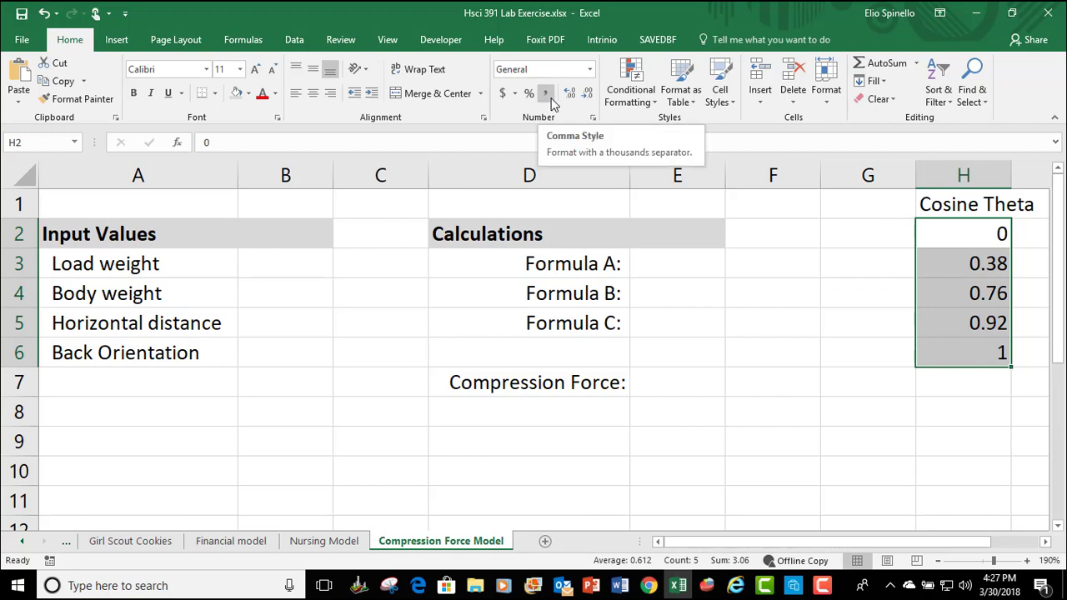
pyautogui.click(590, 72)
pyautogui.click(591, 72)
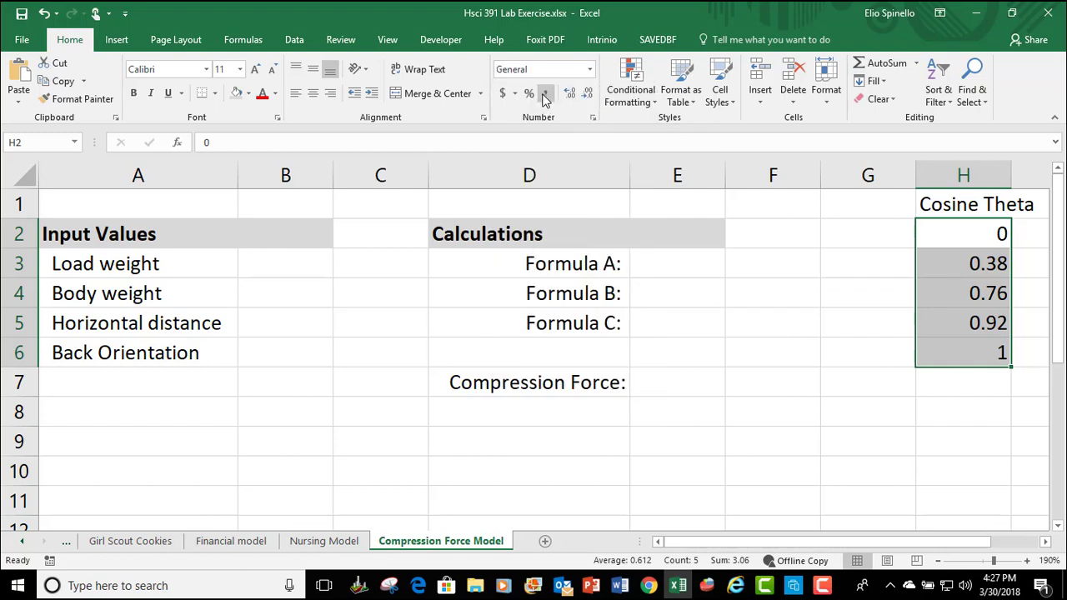
pyautogui.click(546, 95)
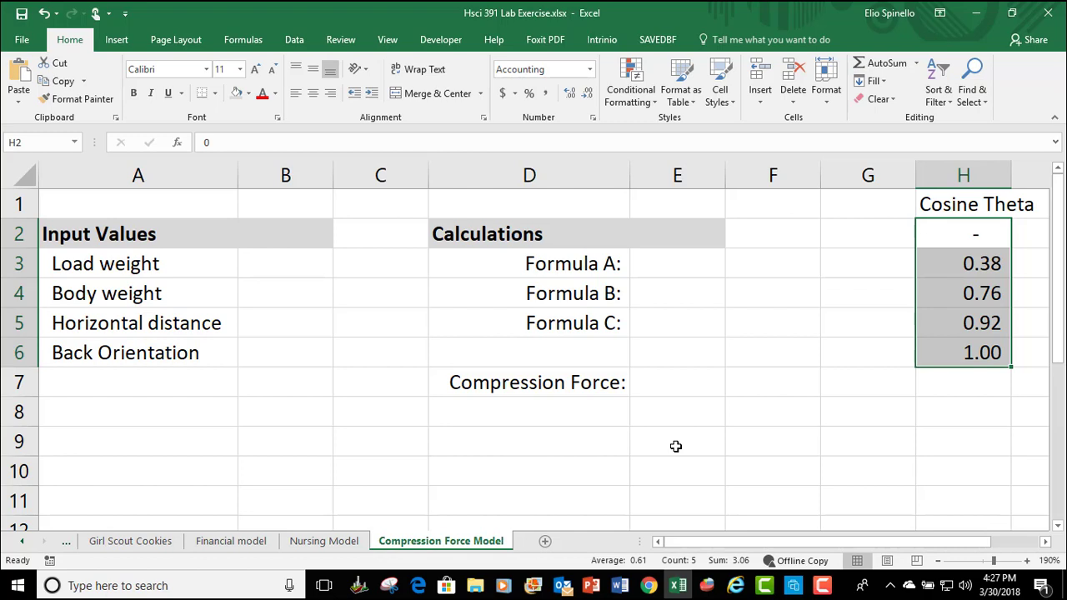
pyautogui.click(591, 69)
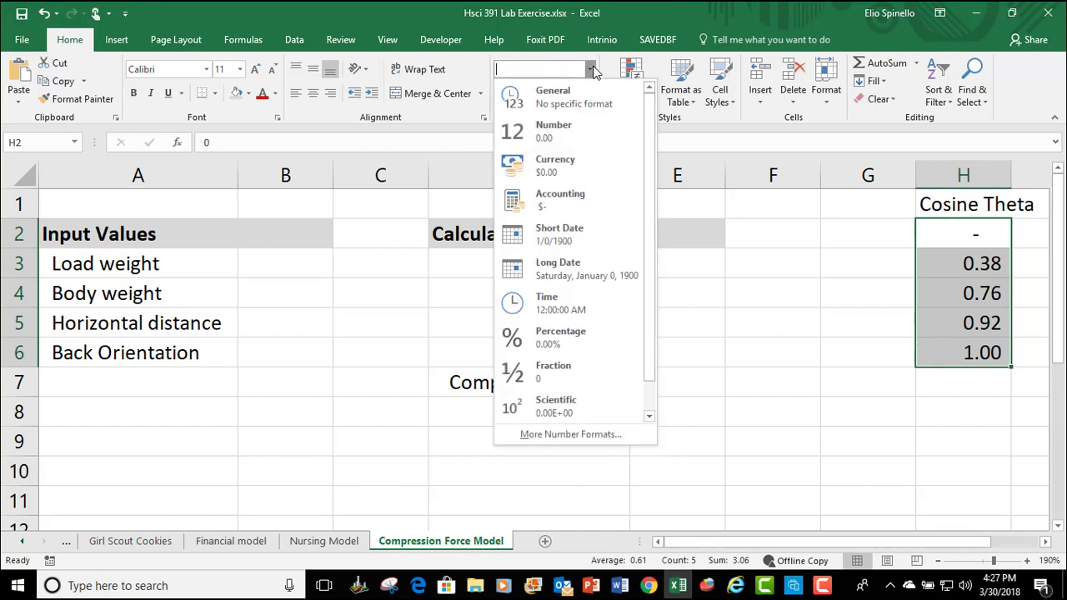
pyautogui.click(563, 136)
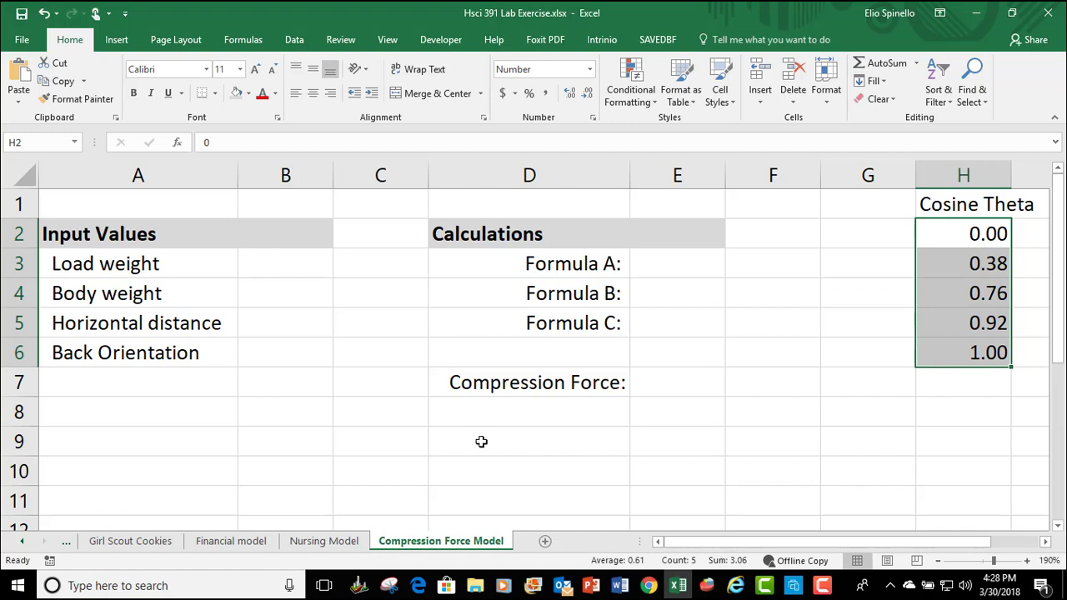
# Step: Start a data validation input message for the Back Orientation cell B6 with the title "Back orientation"
pyautogui.click(327, 354)
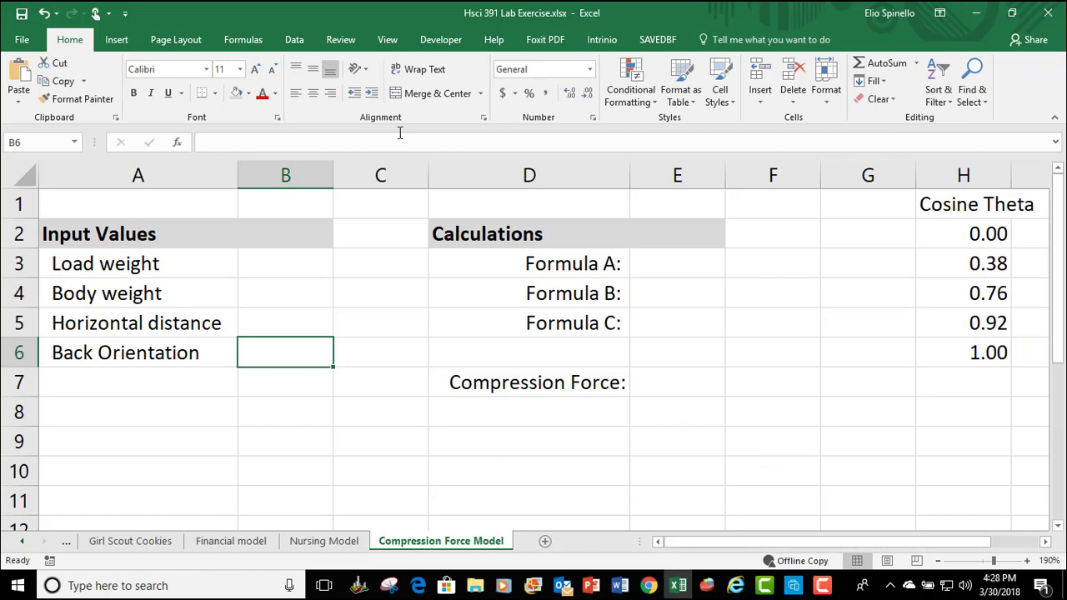
pyautogui.click(305, 44)
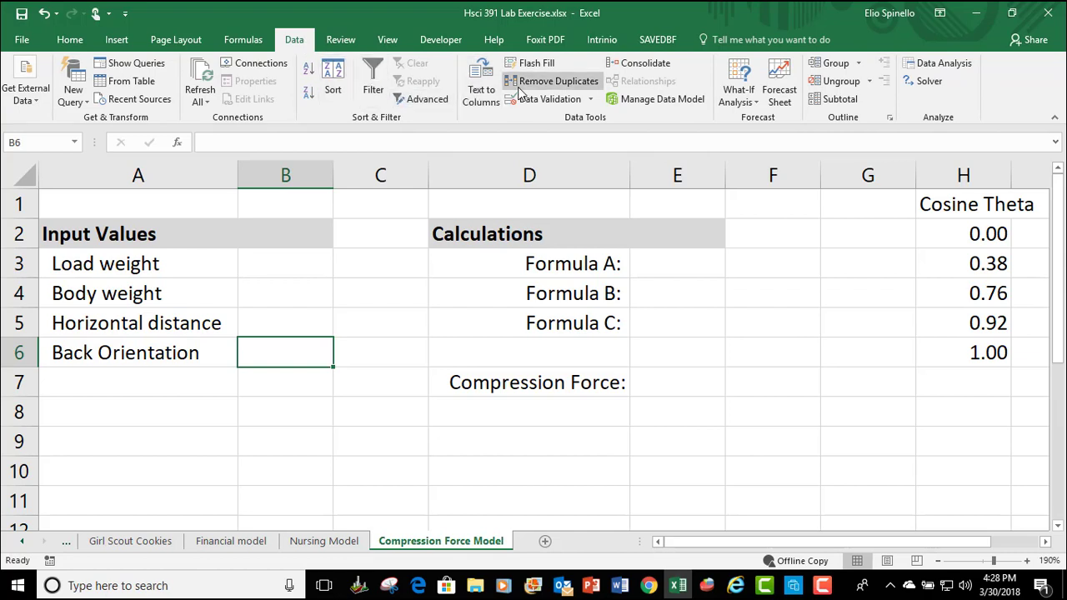
pyautogui.click(552, 100)
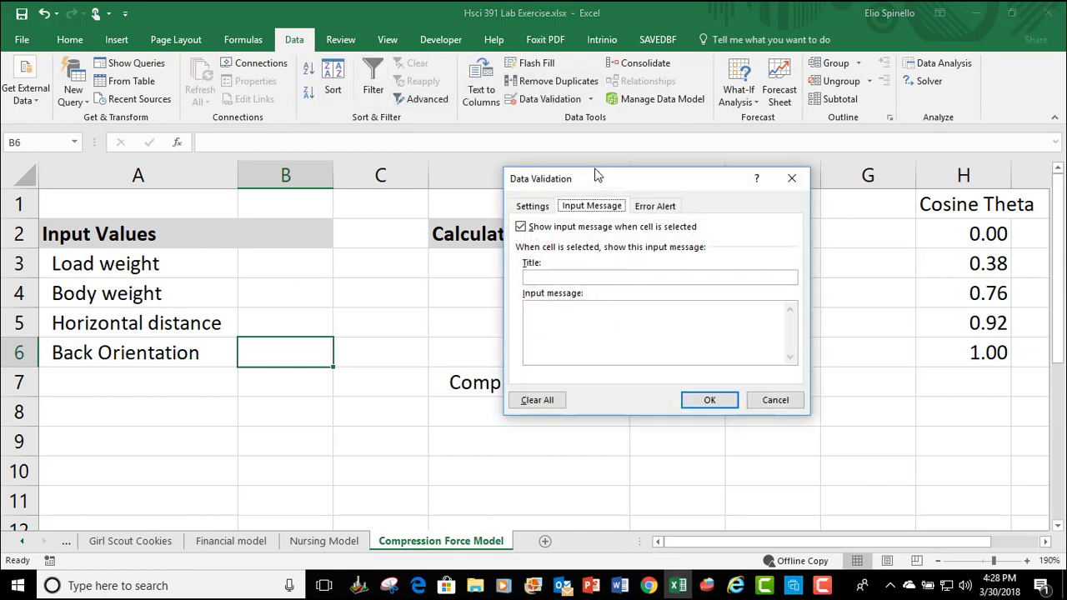
pyautogui.click(551, 276)
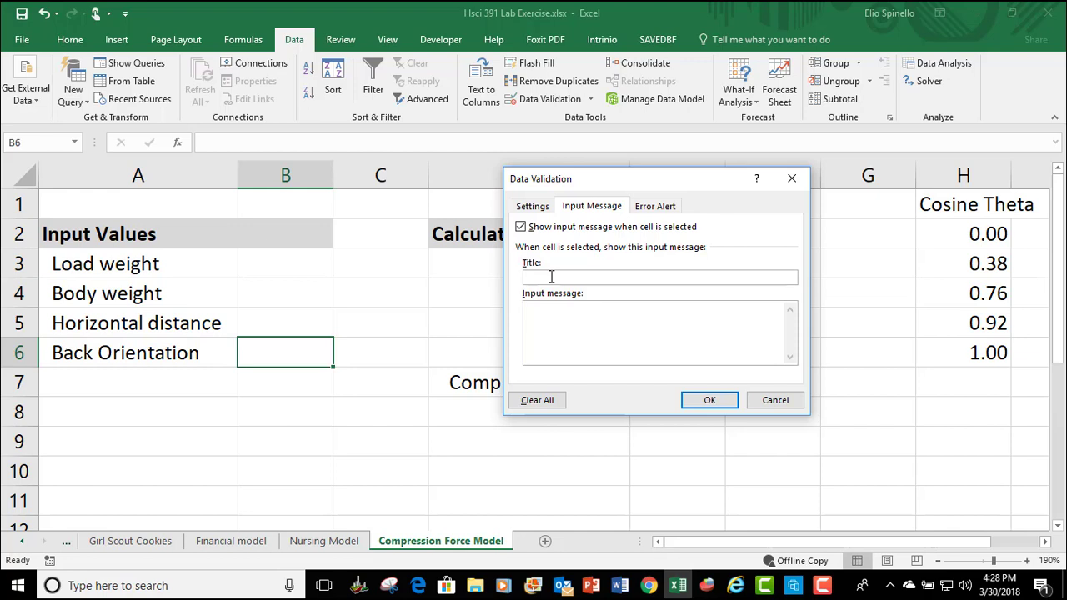
pyautogui.write('Back orientation')
# Step: Begin the input message text with "Enter value corresponding to the orientation of the back:"
pyautogui.click(553, 316)
pyautogui.write('Enter val')
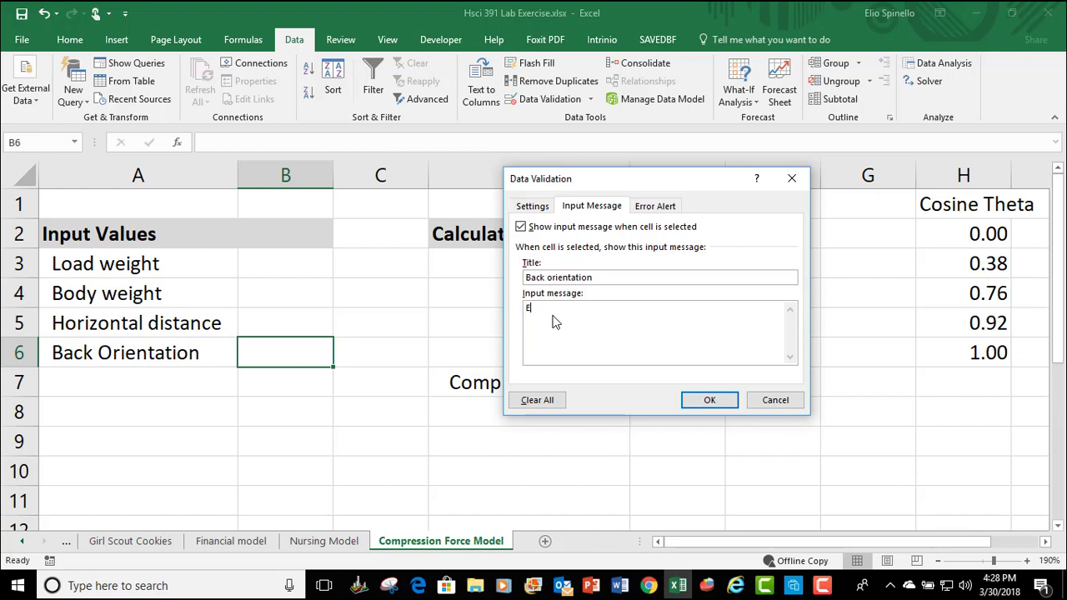
pyautogui.write('ue corresponding to th')
pyautogui.write('e orienti')
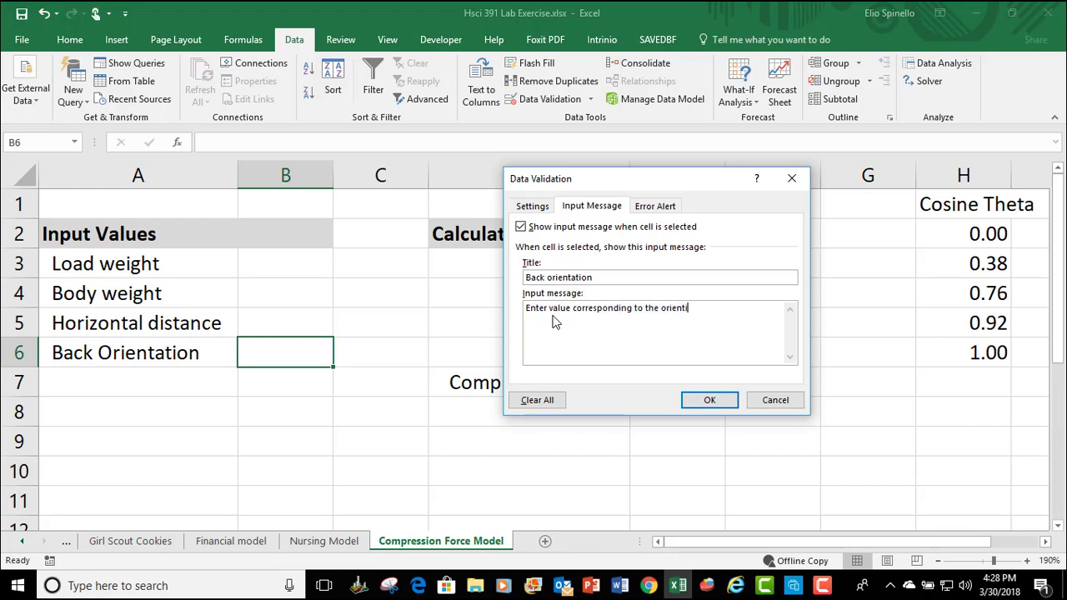
pyautogui.write('ation of the')
pyautogui.press('BackSpace')
pyautogui.press('BackSpace')
pyautogui.press('BackSpace')
pyautogui.write('he back:')
# Step: Add the lines "0 = Horizontal" and ".38 = 1/4" to the input message
pyautogui.press('Return')
pyautogui.write('0 = ho')
pyautogui.press('BackSpace')
pyautogui.press('BackSpace')
pyautogui.write('Horizontal')
pyautogui.press('Return')
pyautogui.write('.38')
pyautogui.write(' = T')
pyautogui.write('r')
pyautogui.write('4')
# Step: Complete the input message with the lines ".76 = 1/2", ".92 = 3/4" and "1.0 = Vertical"
pyautogui.write('.76 =')
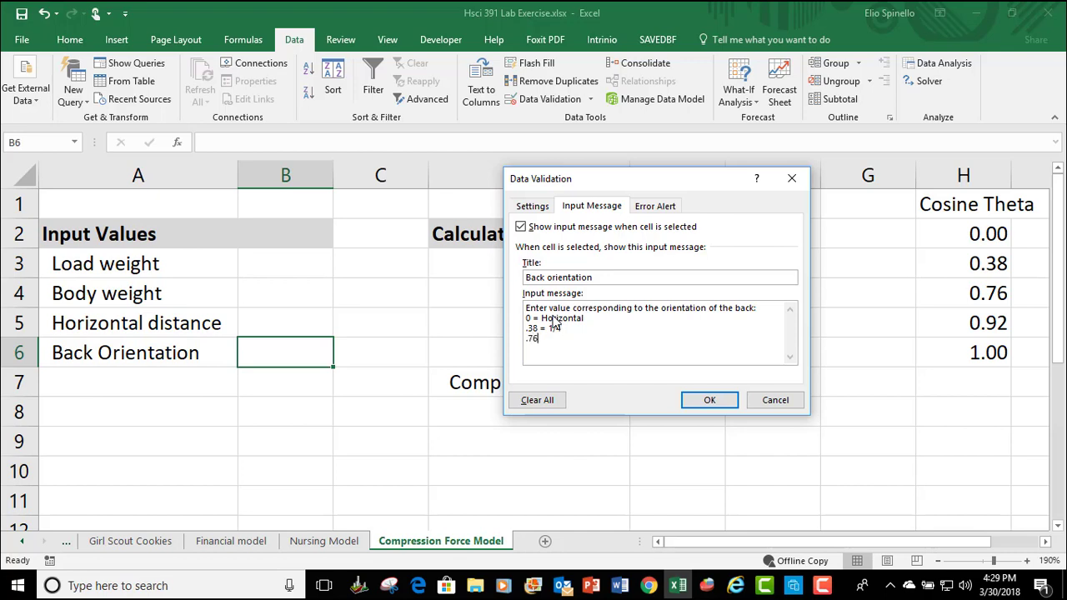
pyautogui.write(' 1/')
pyautogui.write('2')
pyautogui.press('Return')
pyautogui.write('.92 = 3/4')
pyautogui.press('Return')
pyautogui.write('1.0 = Vertical')
# Step: Swap the end labels in the input message so it reads "0 = Vertical" and "1.0 = Horizontal"
pyautogui.moveTo(587, 318); pyautogui.dragTo(542, 320)
pyautogui.write('Vertical')
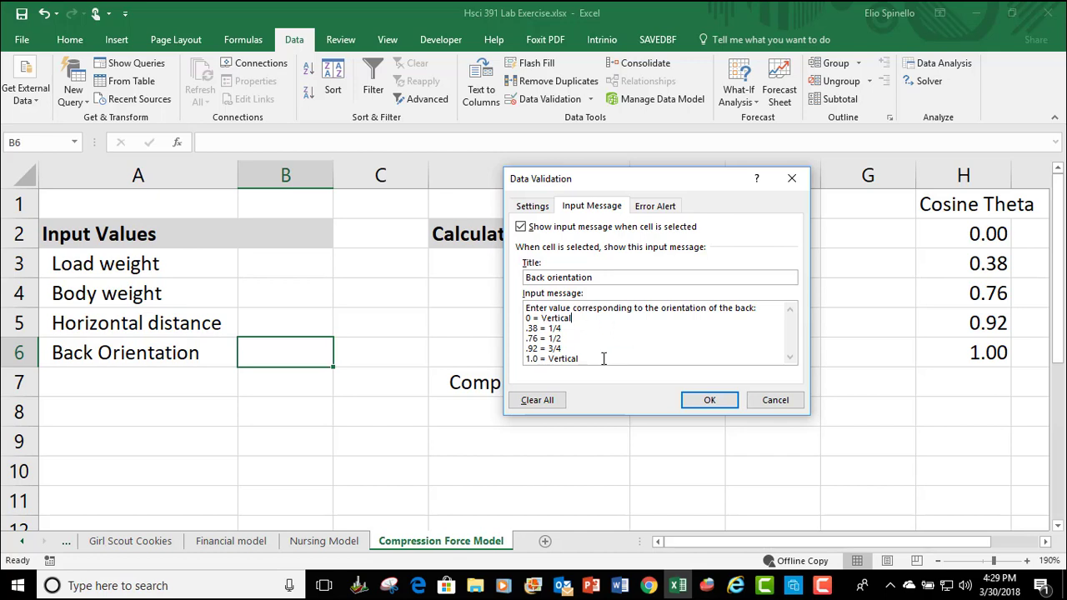
pyautogui.moveTo(584, 360); pyautogui.dragTo(551, 357)
pyautogui.press('BackSpace')
pyautogui.write('C')
pyautogui.press('BackSpace')
pyautogui.write('Horizontal')
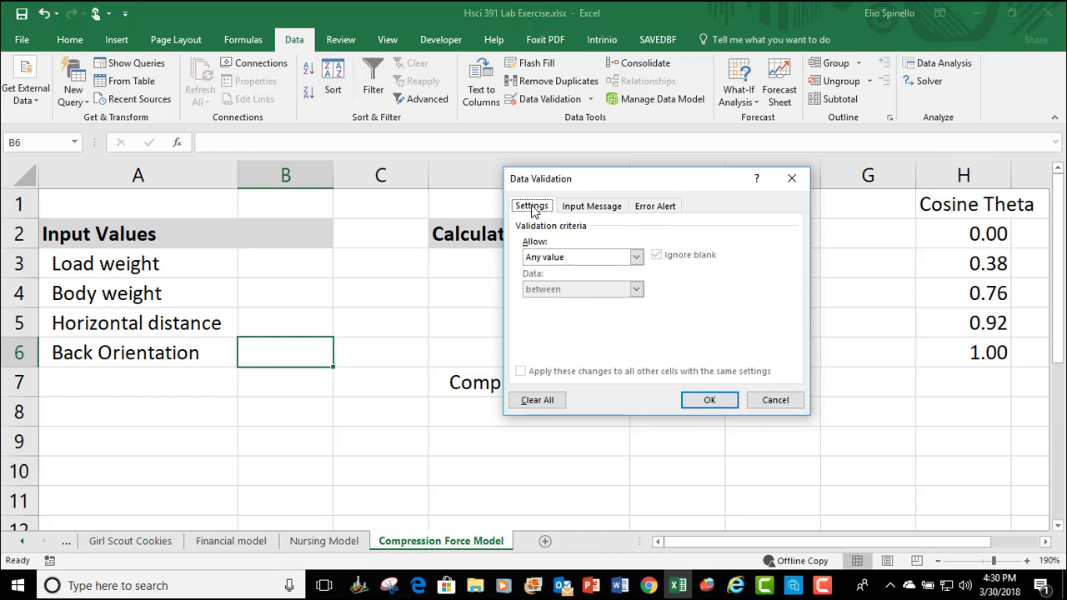
# Step: Restrict B6 to a list with the Cosine Theta values in H2:H6 as its source, and apply the validation
pyautogui.click(636, 257)
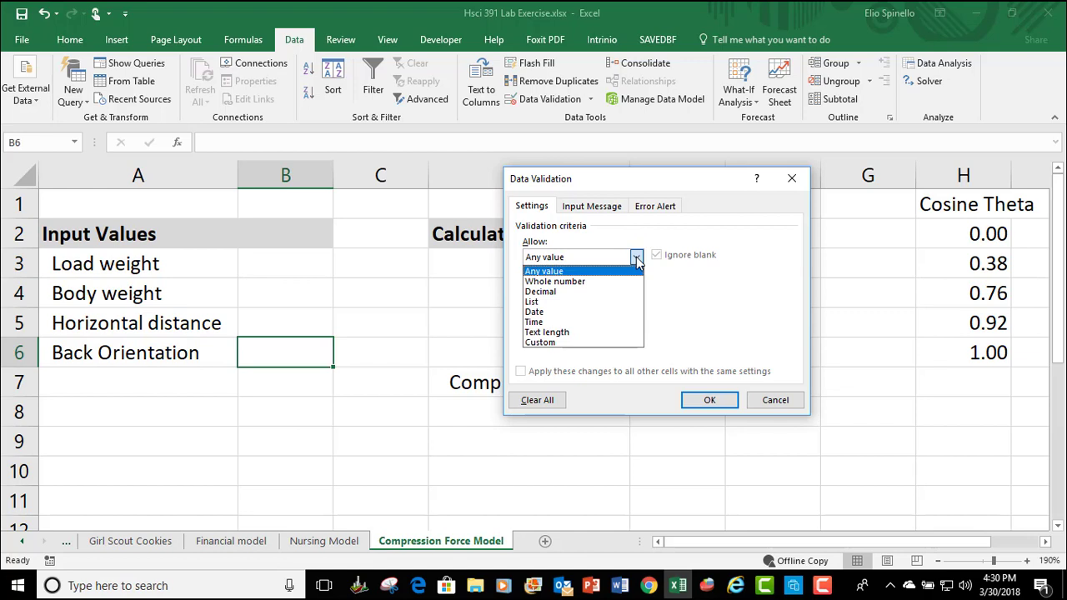
pyautogui.click(538, 302)
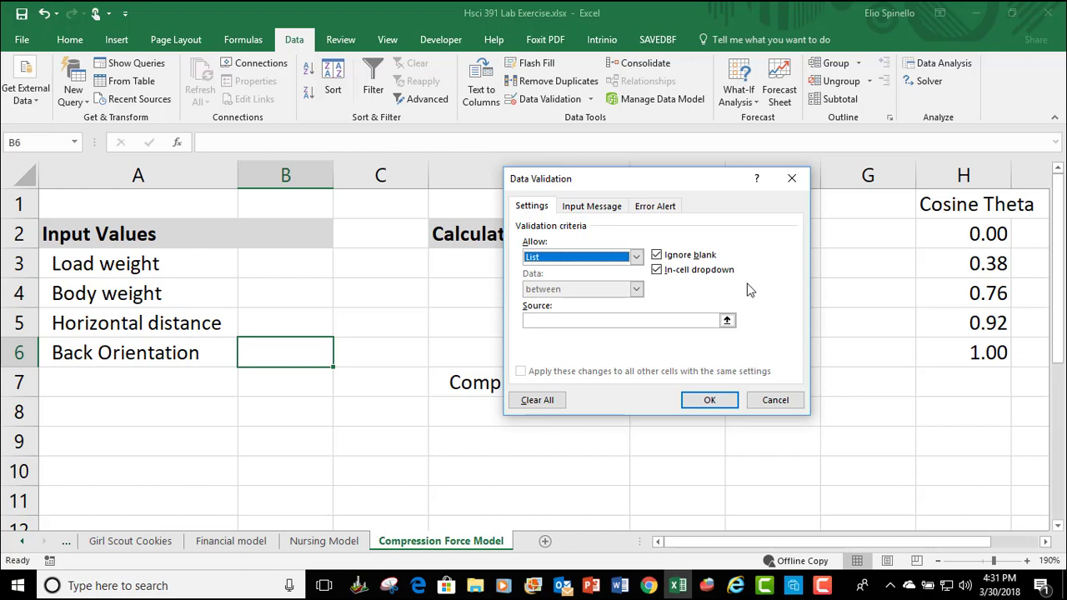
pyautogui.click(572, 320)
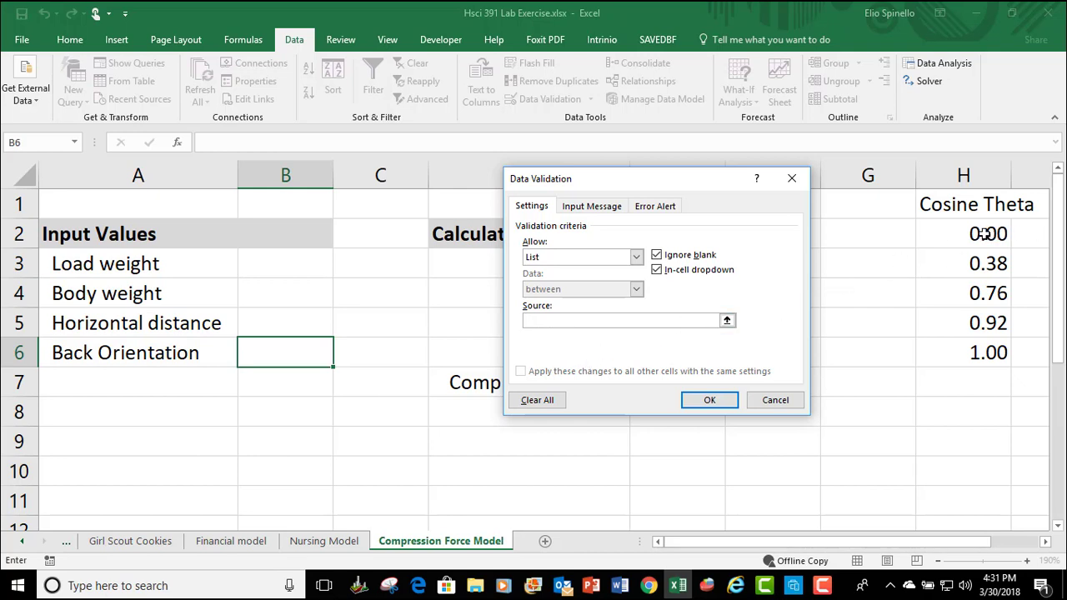
pyautogui.moveTo(984, 233); pyautogui.dragTo(979, 353)
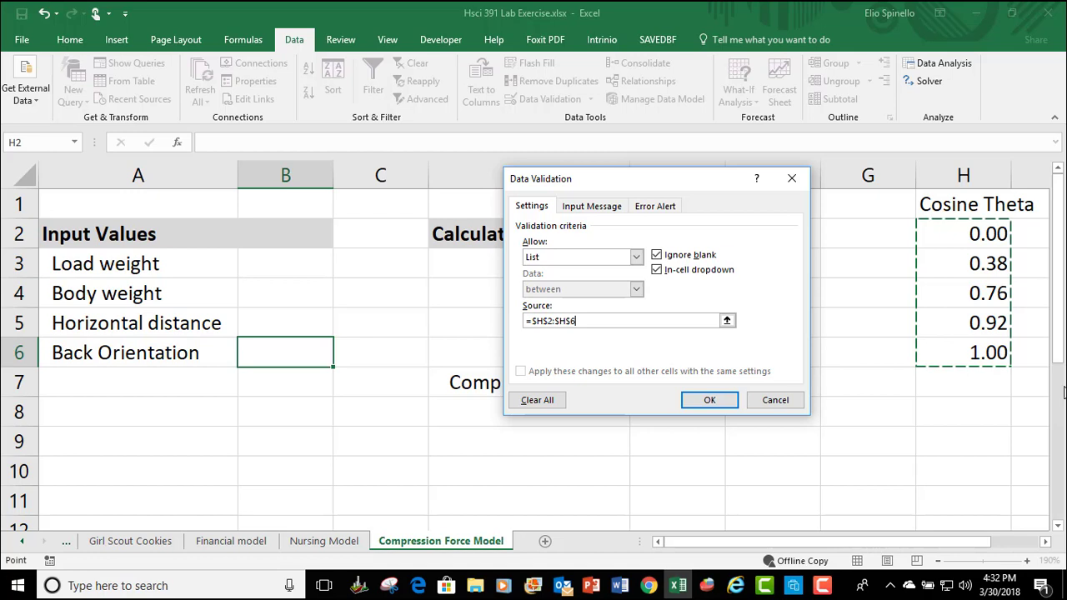
pyautogui.click(708, 400)
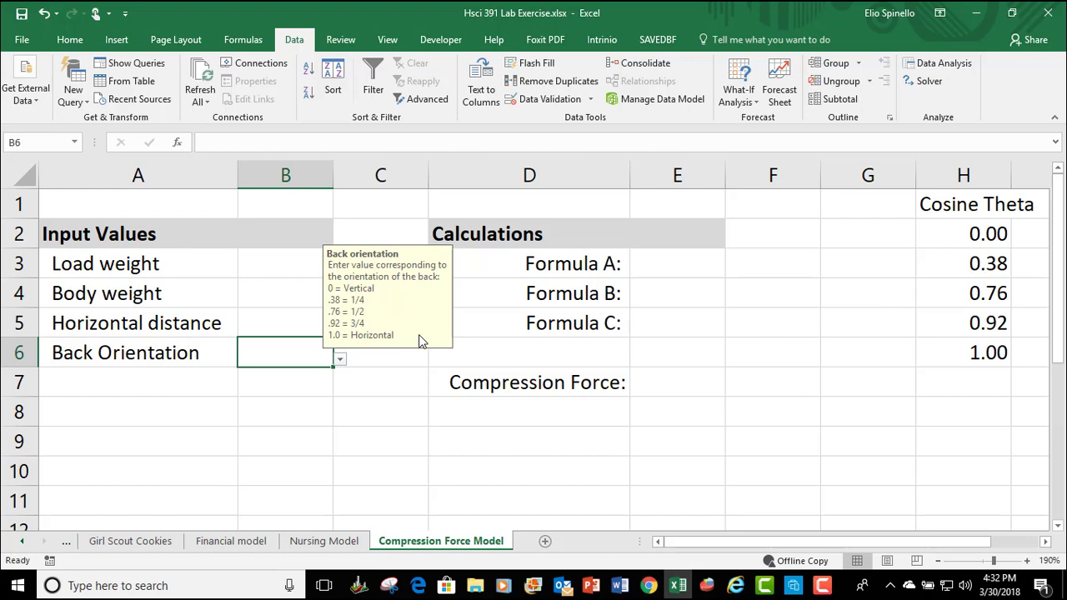
# Step: Test the B6 list with 0.38 and 0.92, settle on 0.76, and move the input message away from the cell
pyautogui.click(340, 361)
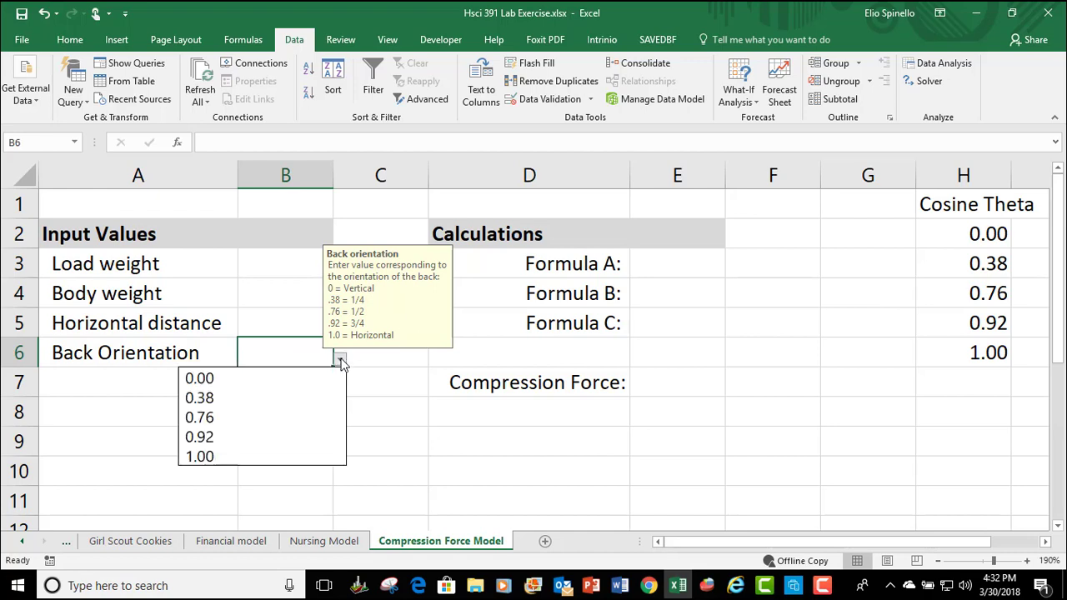
pyautogui.click(204, 398)
pyautogui.click(340, 360)
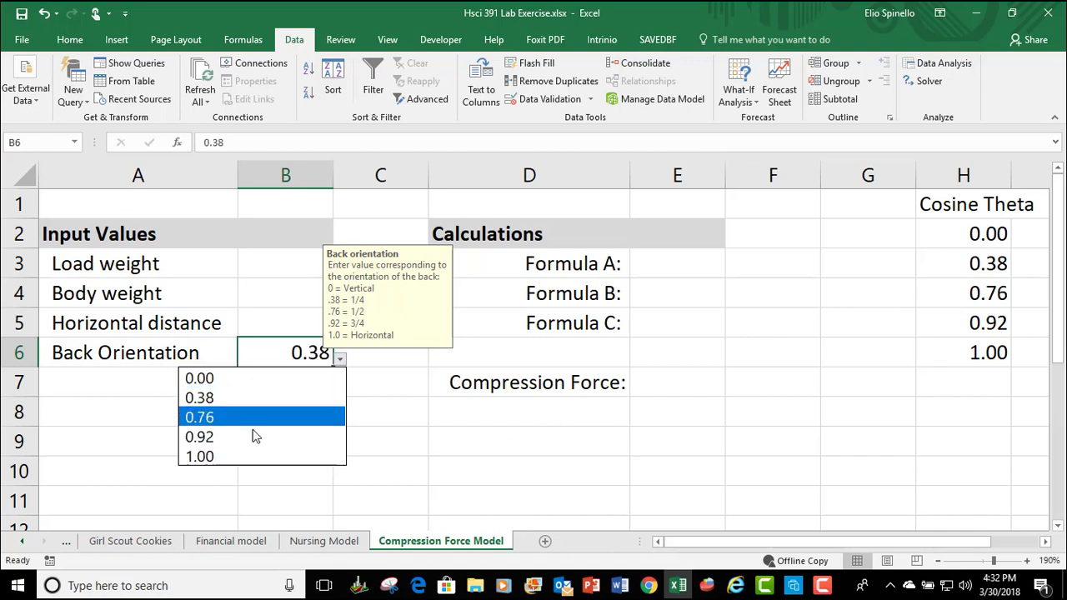
pyautogui.click(237, 440)
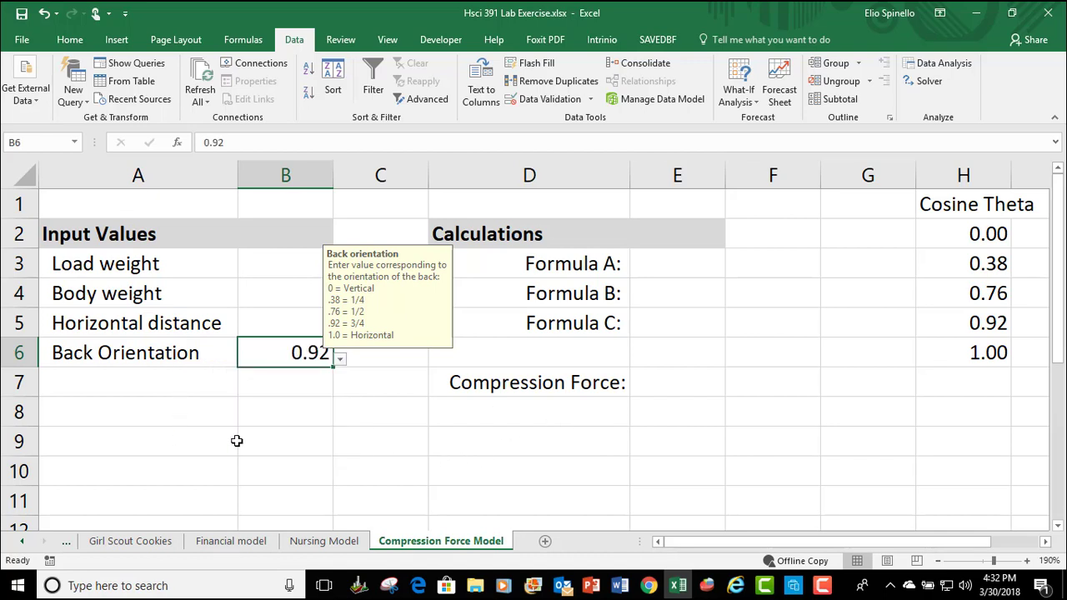
pyautogui.click(340, 362)
pyautogui.click(271, 418)
pyautogui.moveTo(386, 333); pyautogui.dragTo(428, 349)
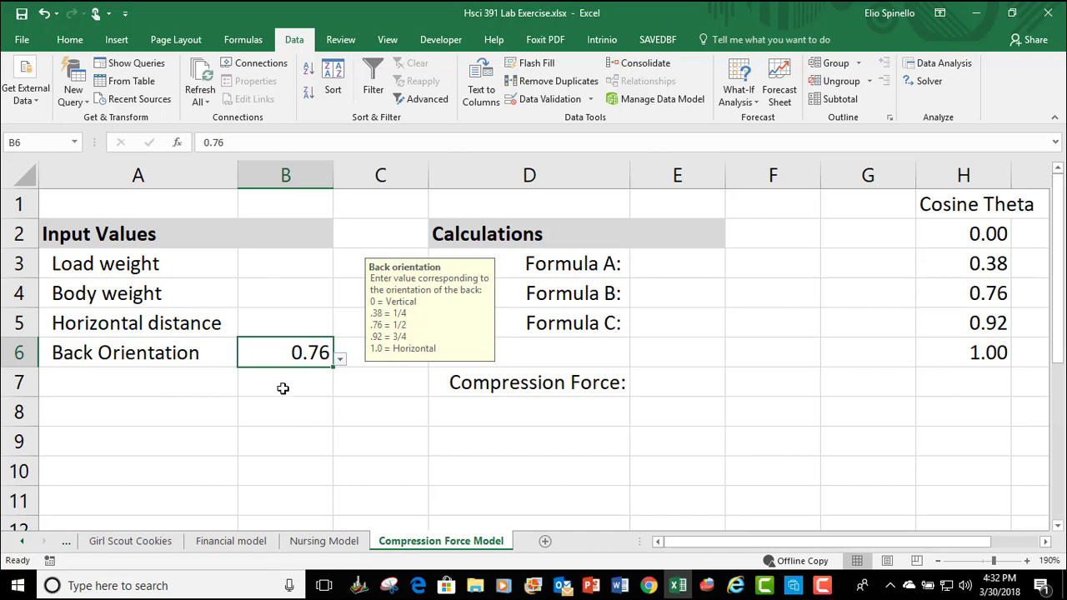
# Step: Test the body weight validation in B4 with 99 and 301, and set the body weight to 150
pyautogui.click(286, 267)
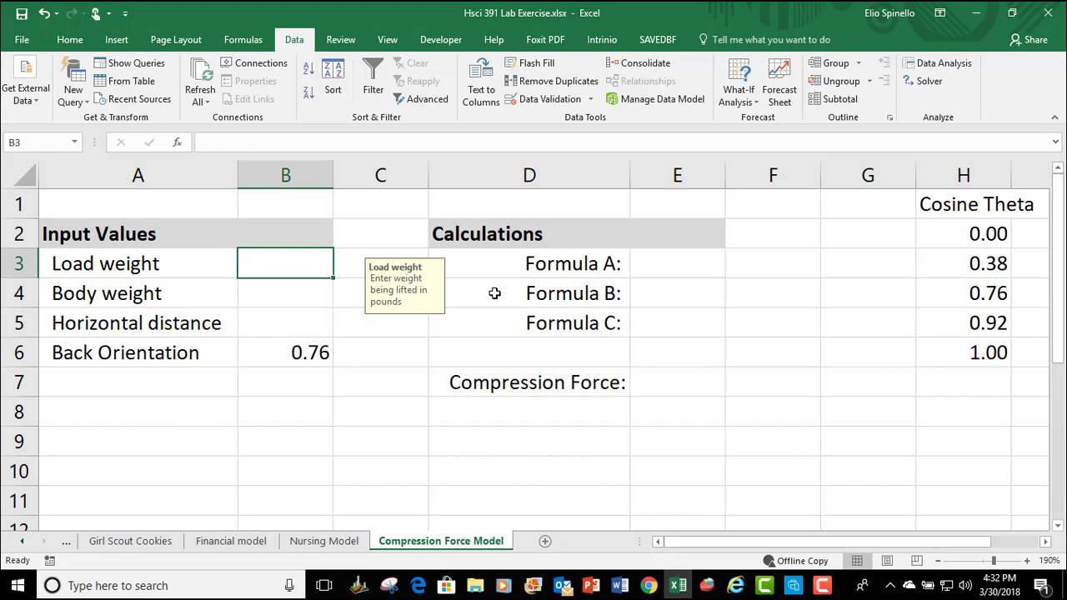
pyautogui.press('Down')
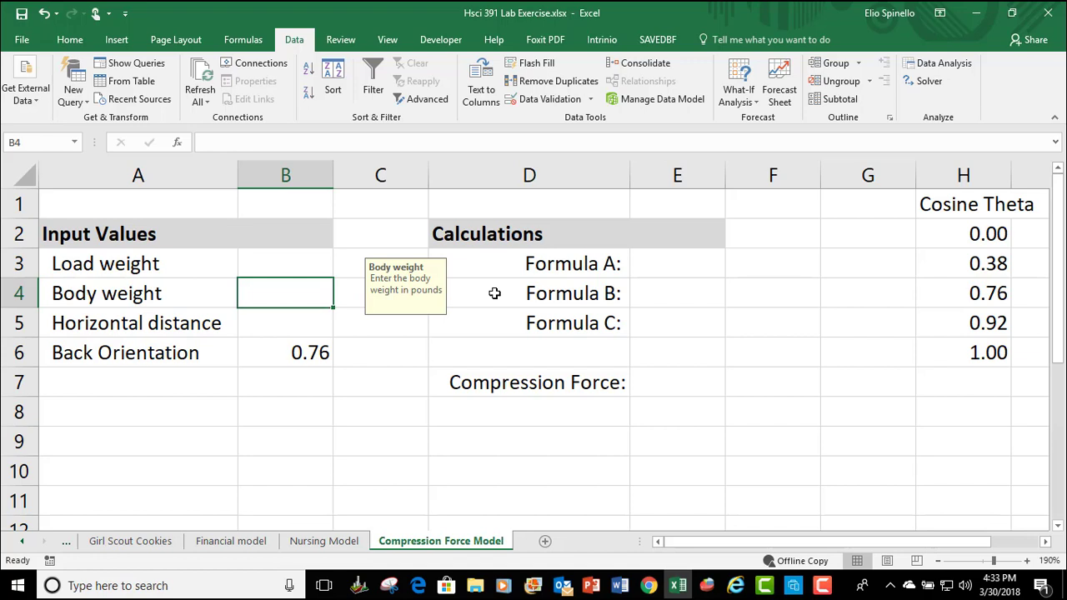
pyautogui.write('99')
pyautogui.press('Return')
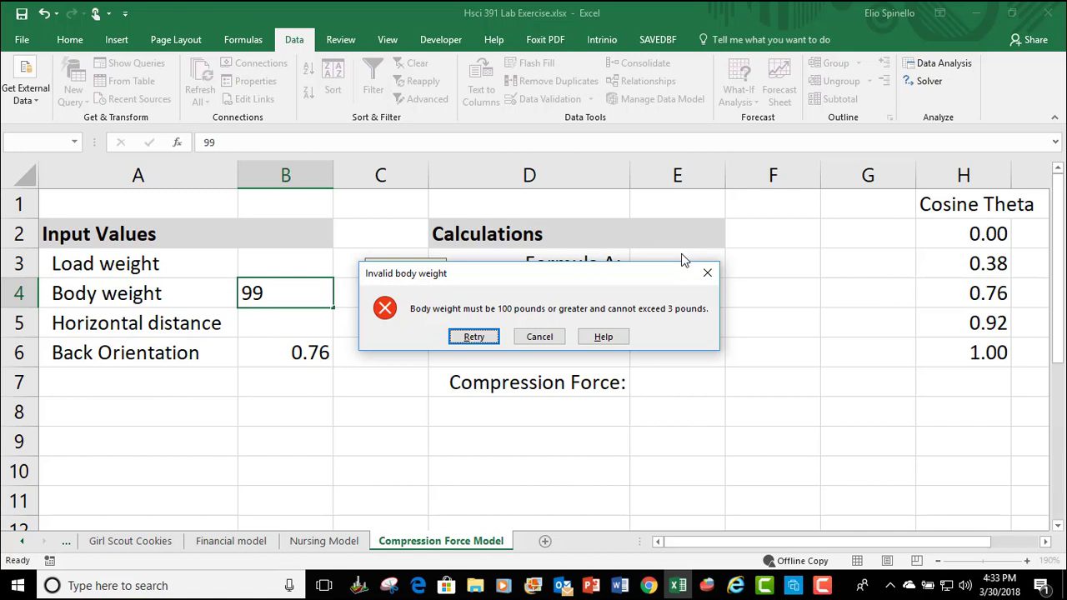
pyautogui.click(474, 336)
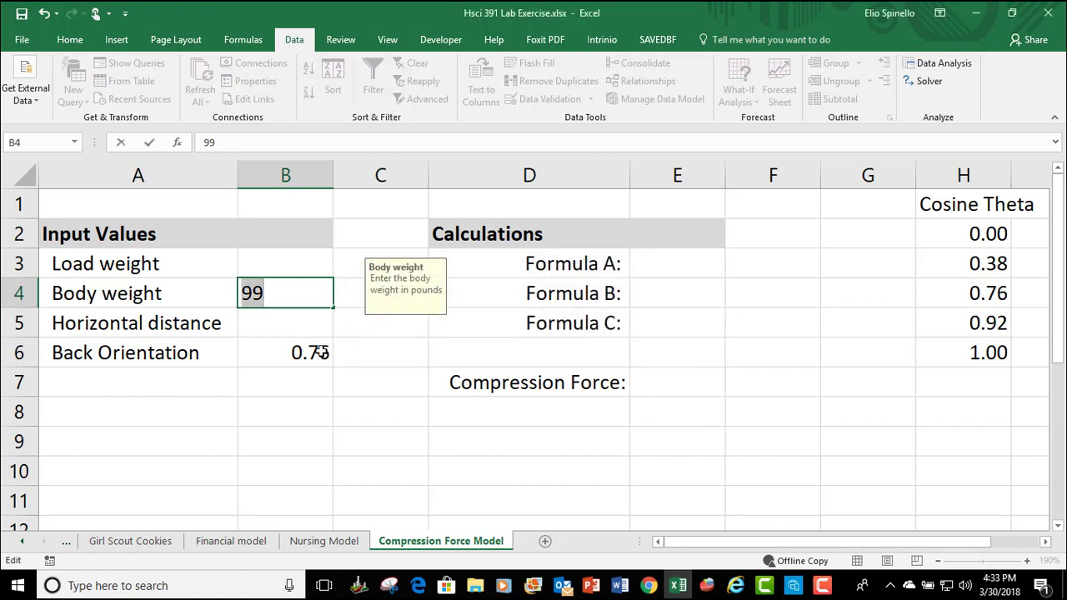
pyautogui.write('301')
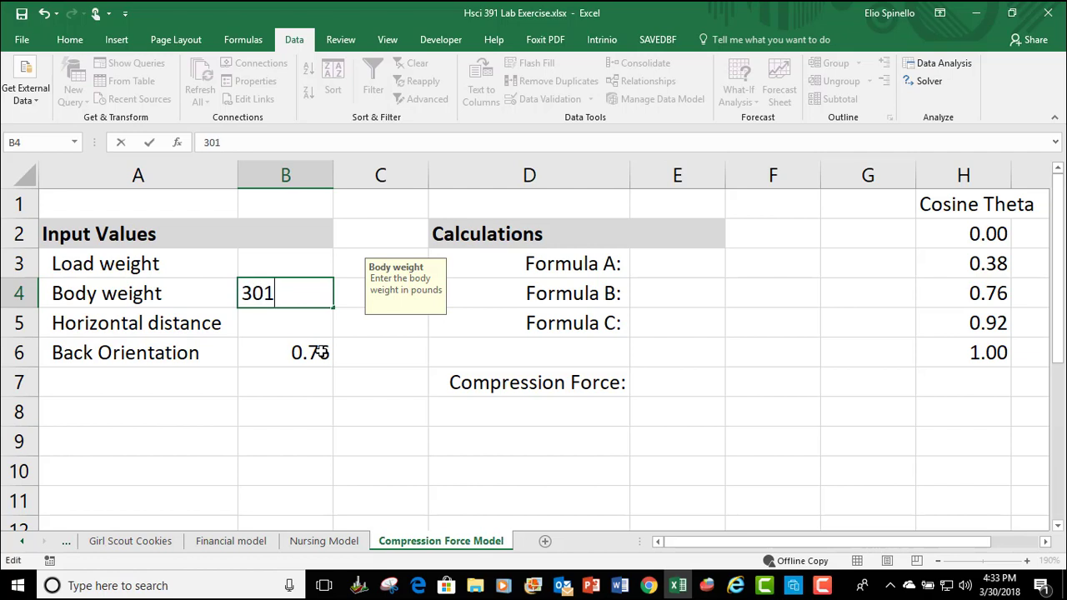
pyautogui.press('Return')
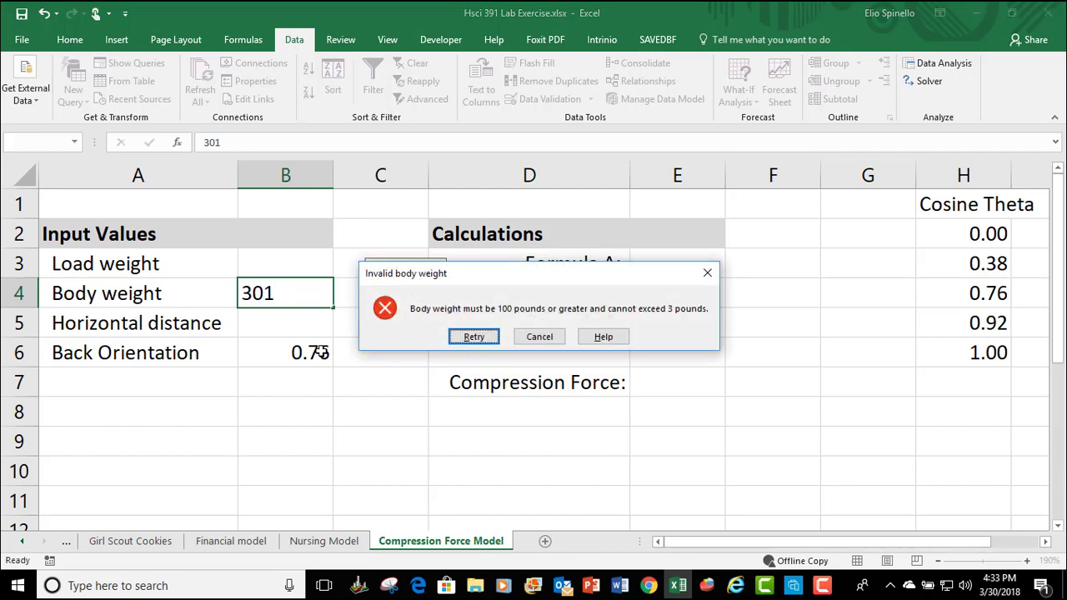
pyautogui.click(472, 337)
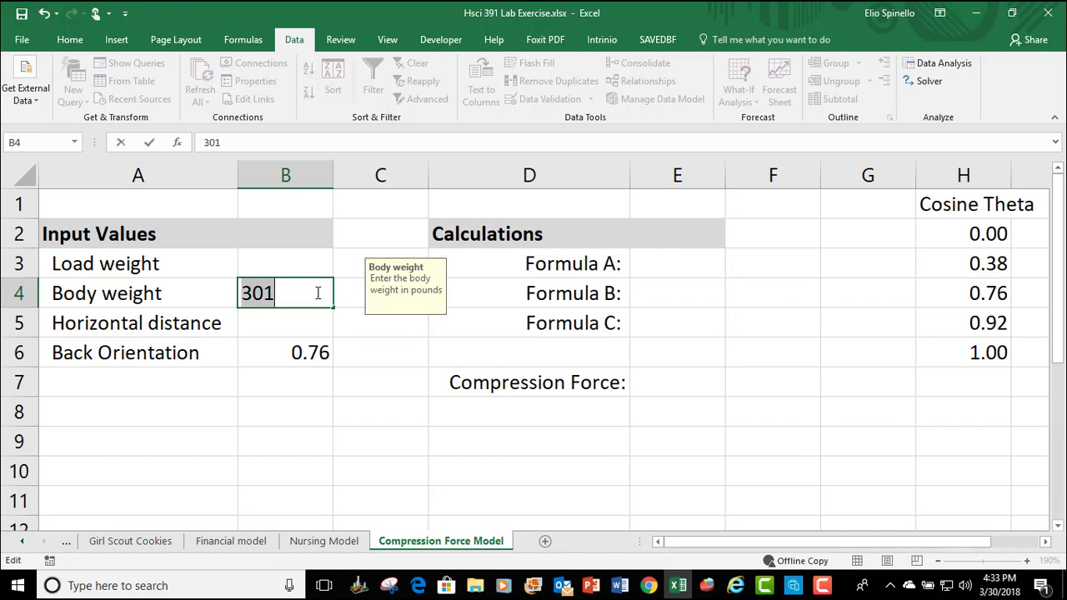
pyautogui.write('150')
pyautogui.press('Return')
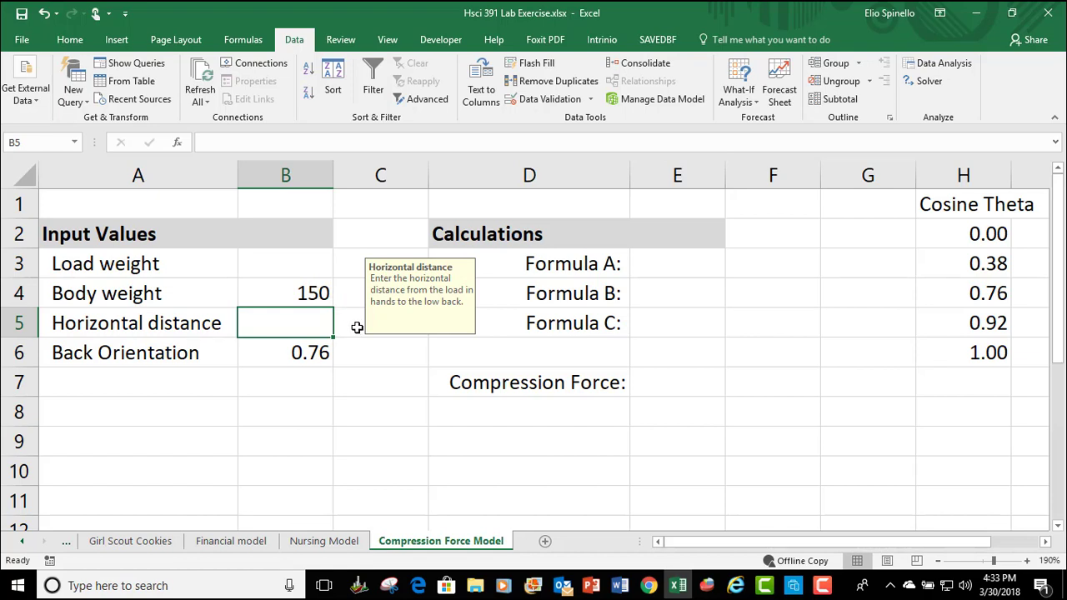
# Step: Test the load weight validation in B3 with 151, reject that value, and set the load weight to 40
pyautogui.click(303, 269)
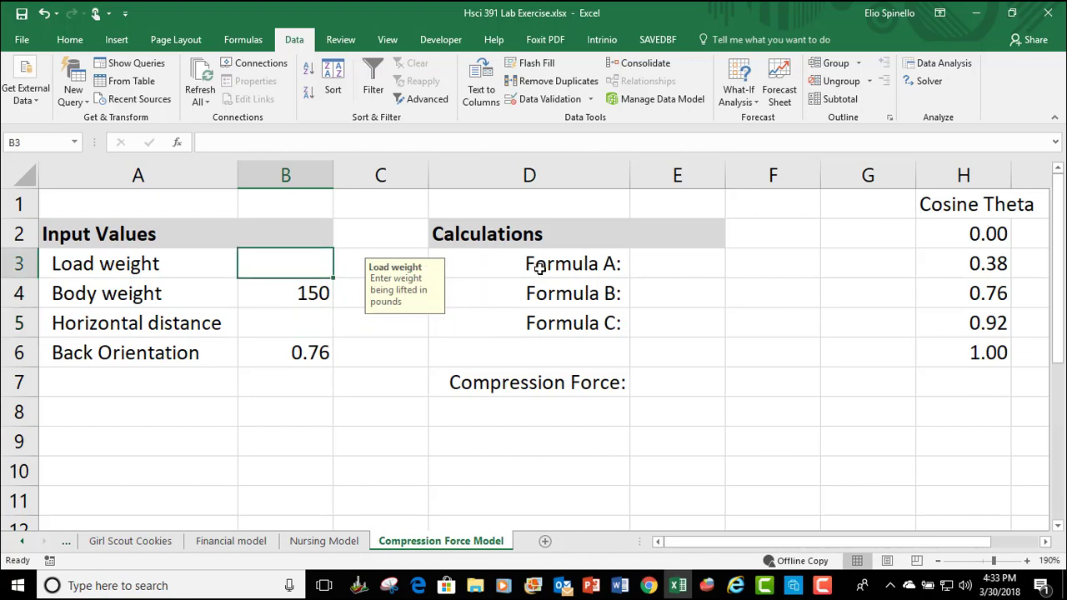
pyautogui.write('151')
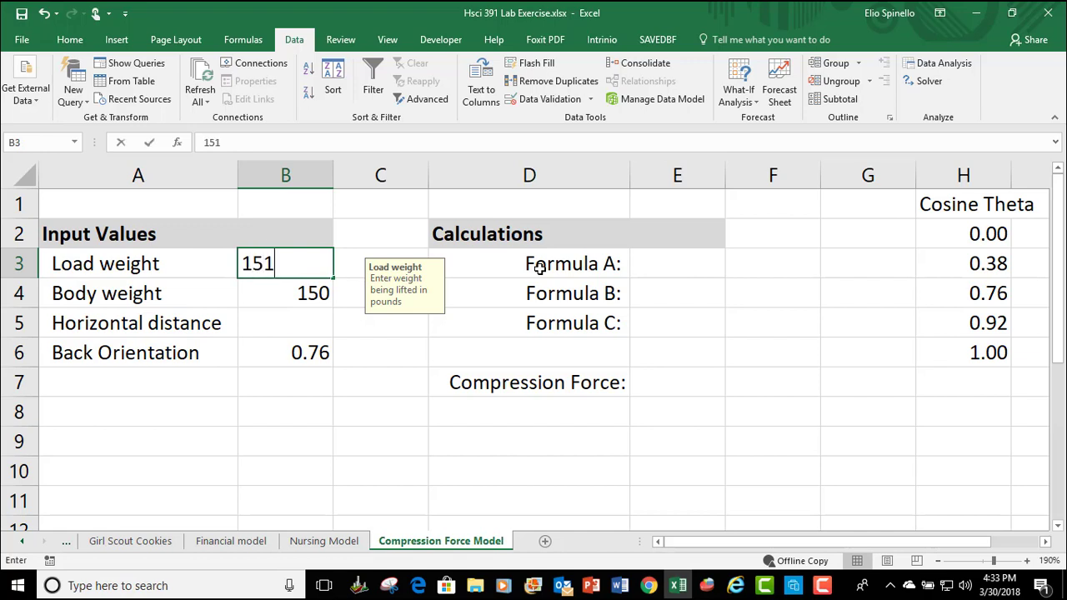
pyautogui.press('Return')
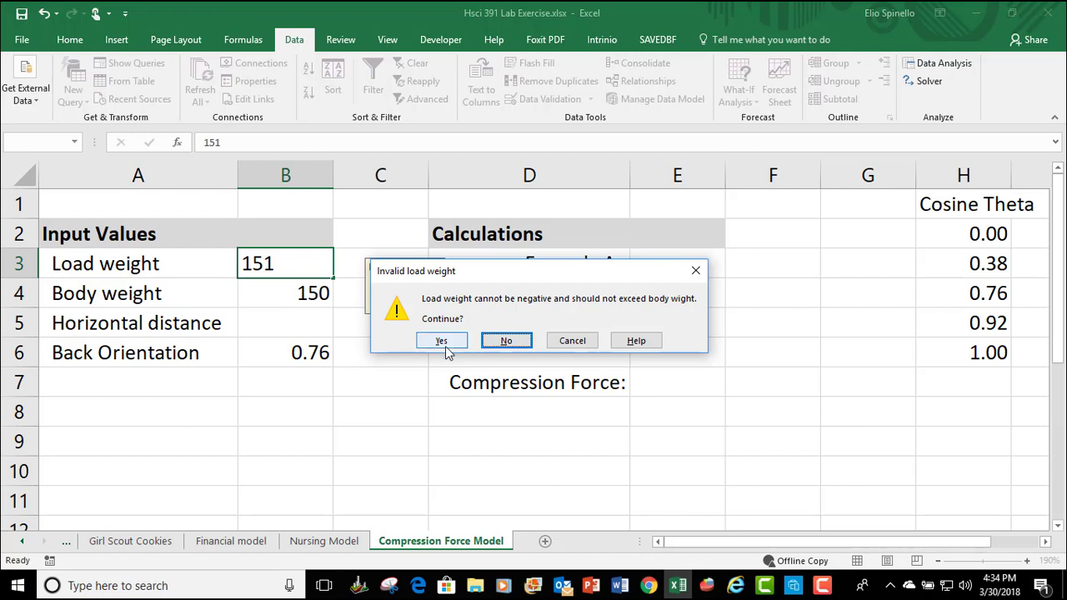
pyautogui.click(507, 341)
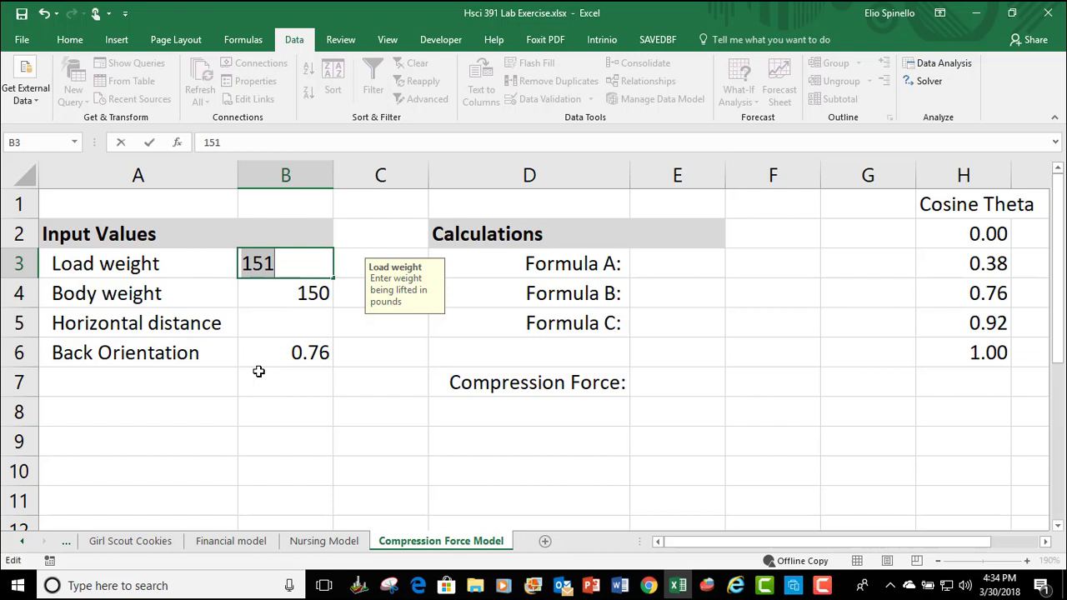
pyautogui.write('40')
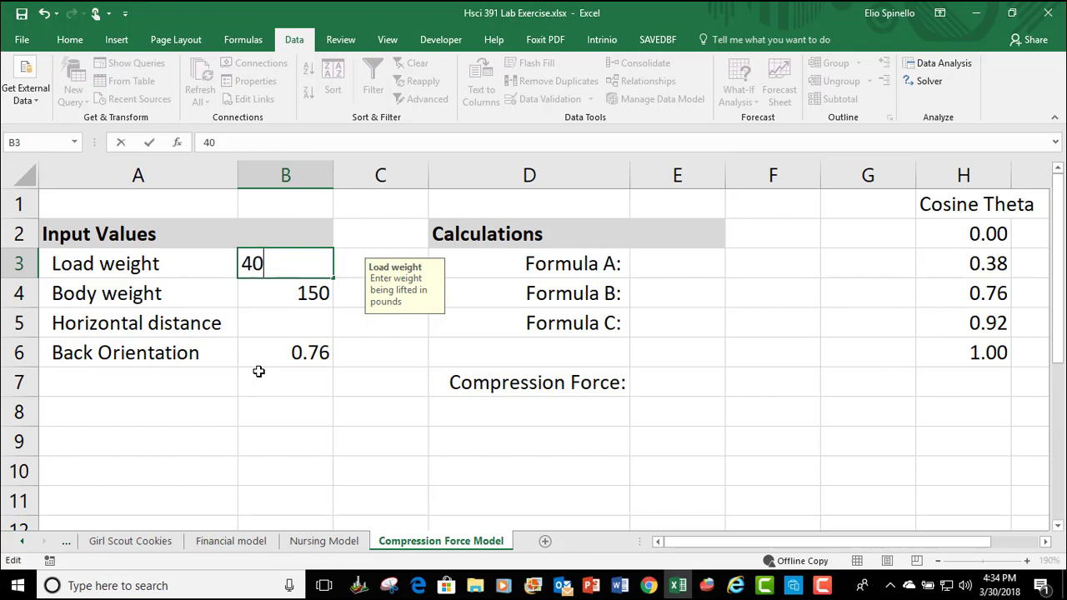
pyautogui.press('Return')
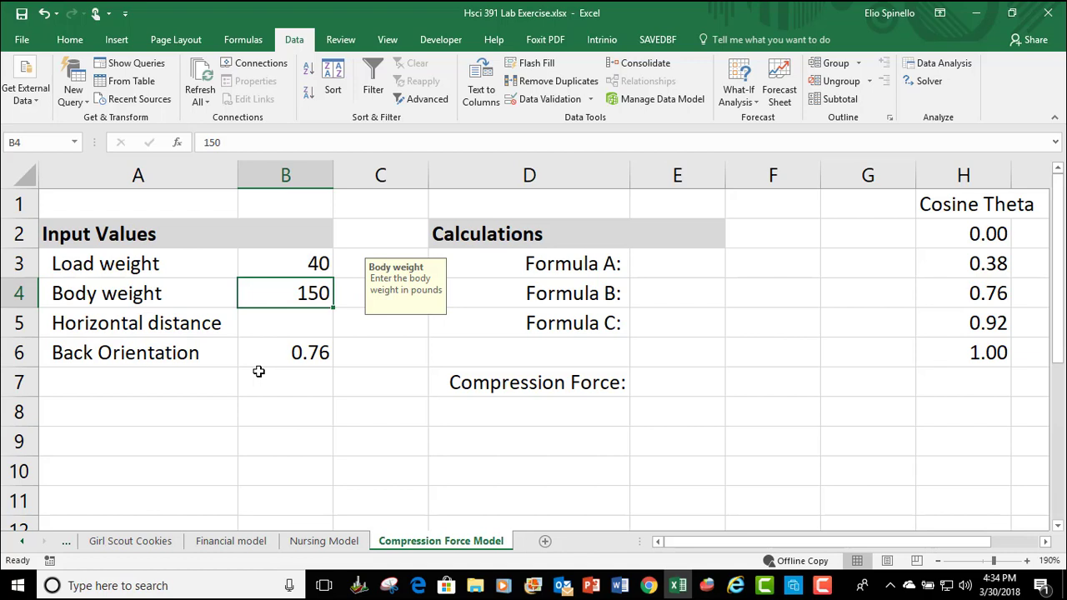
# Step: Enter a horizontal distance of 20 in B5
pyautogui.click(311, 332)
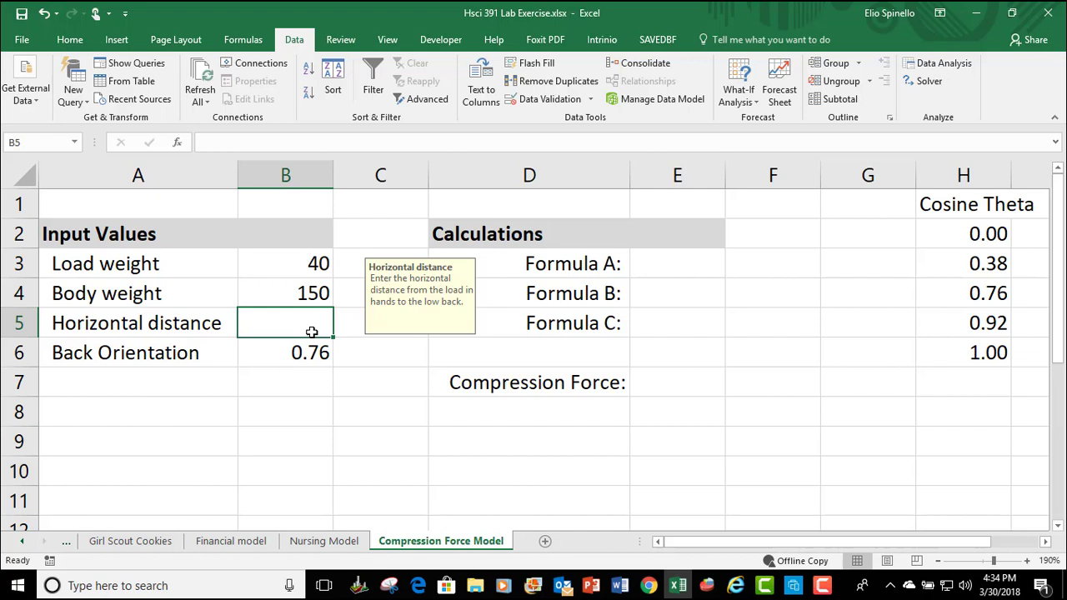
pyautogui.write('20')
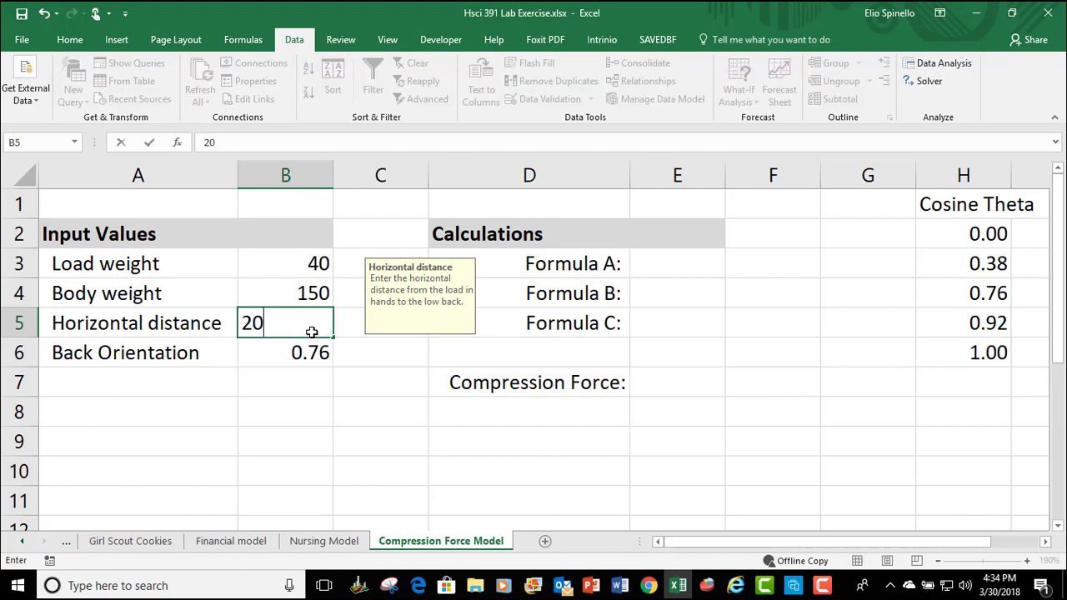
pyautogui.press('Return')
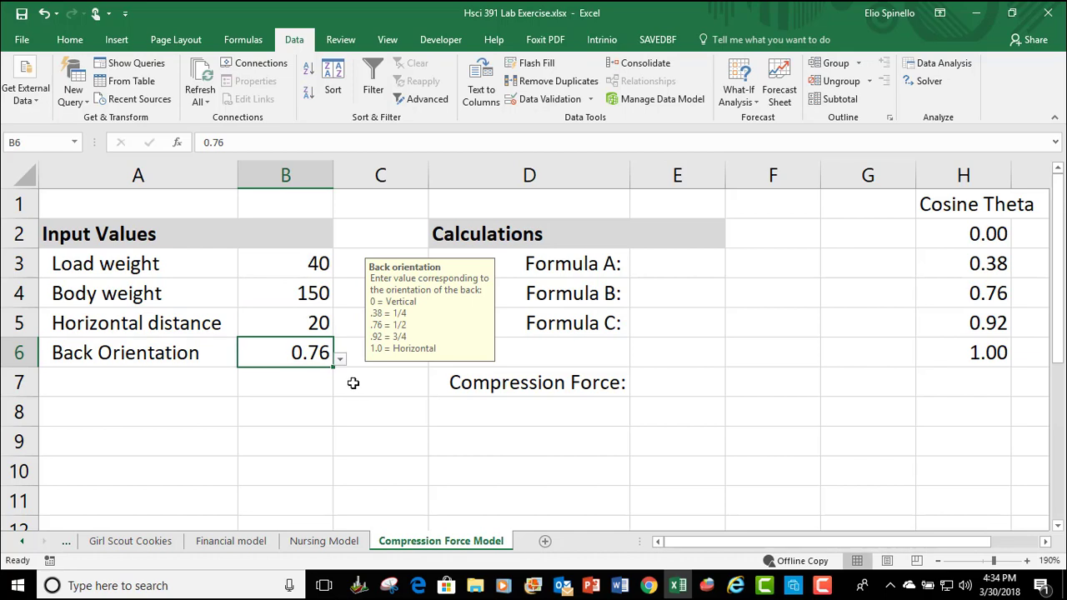
# Step: Set the back orientation in B6 to 0.38 from its list of allowed values
pyautogui.click(341, 358)
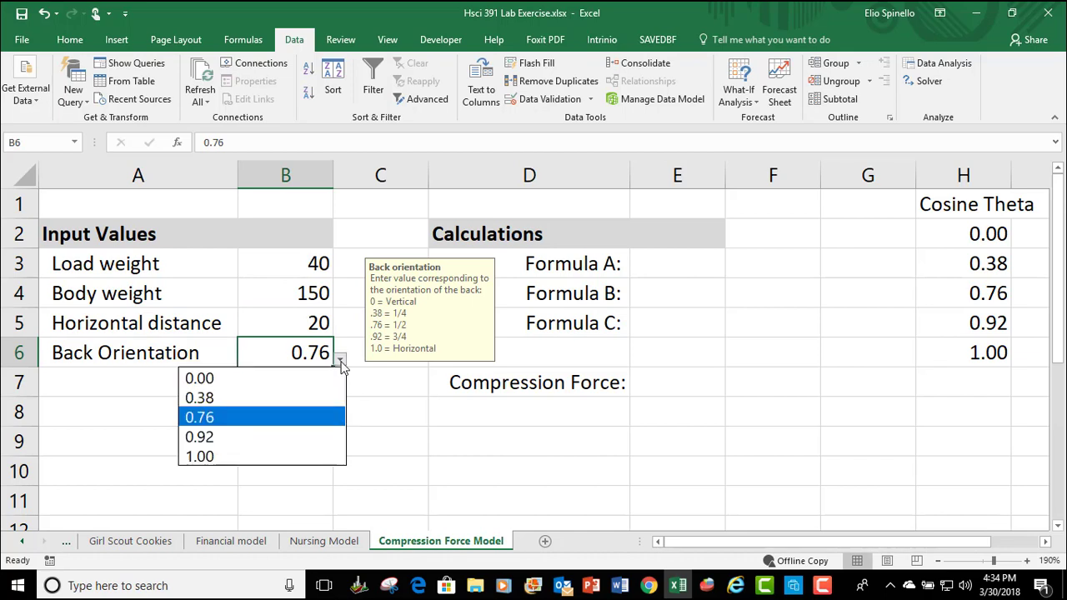
pyautogui.click(247, 399)
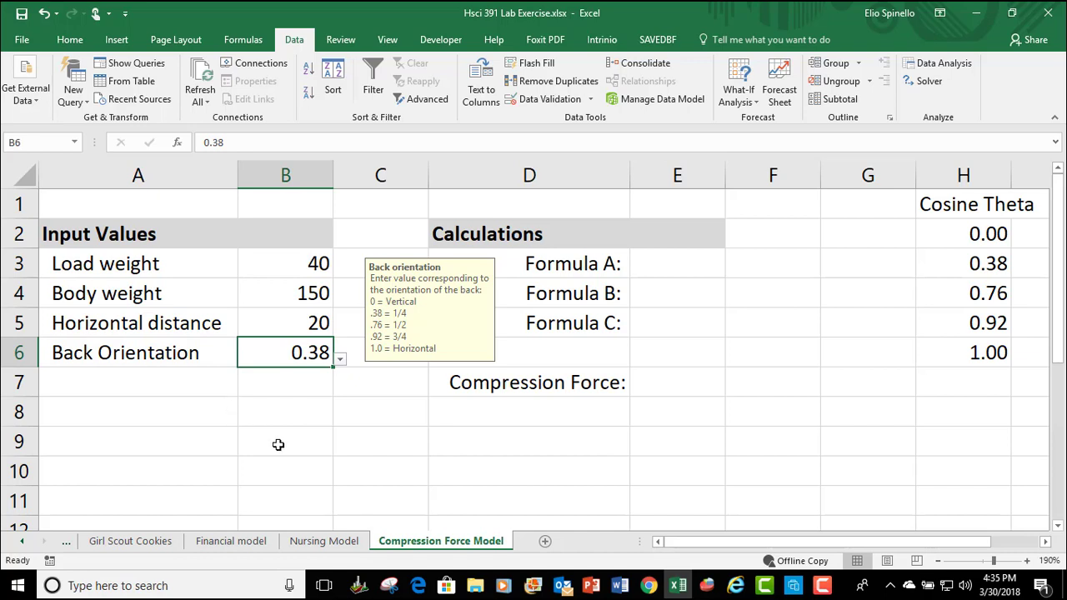
pyautogui.click(797, 587)
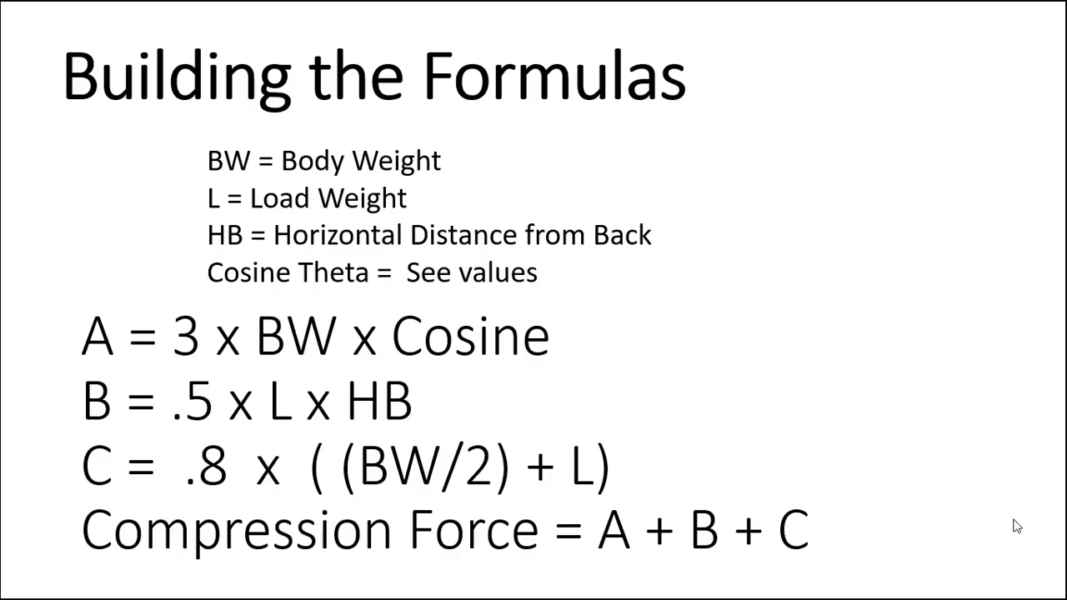
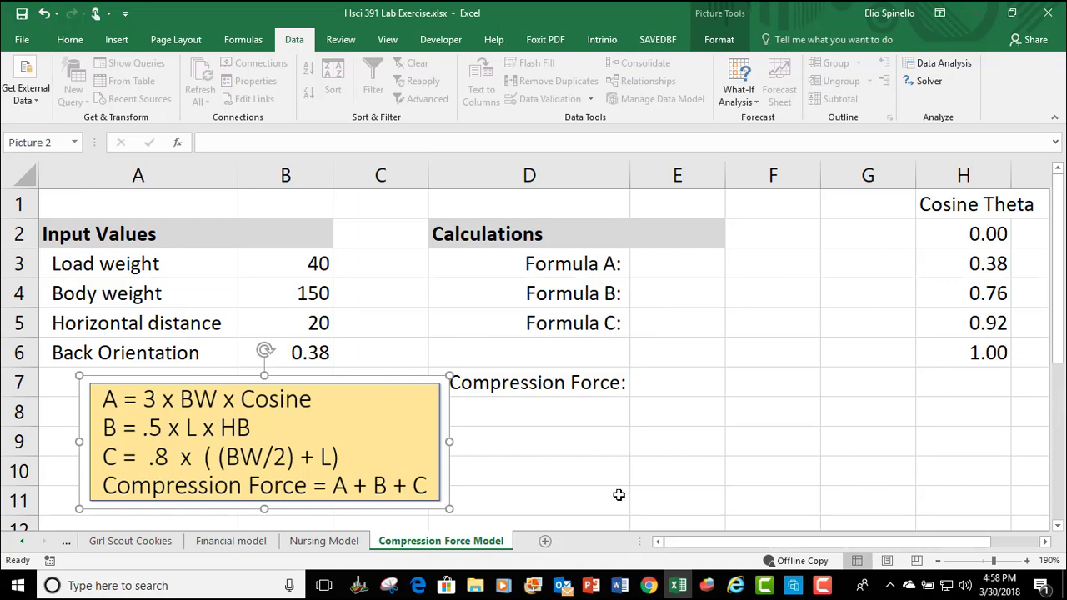
# Step: Enter Formula A in E3 as =3*B4*B6, multiplying 3 by the body weight and the back orientation
pyautogui.click(619, 495)
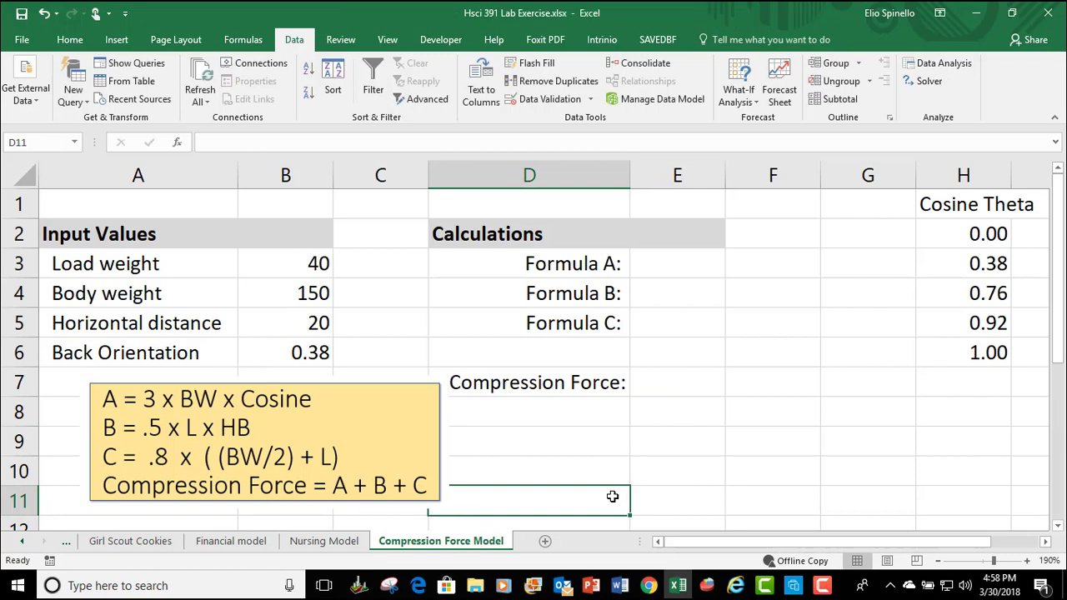
pyautogui.click(707, 260)
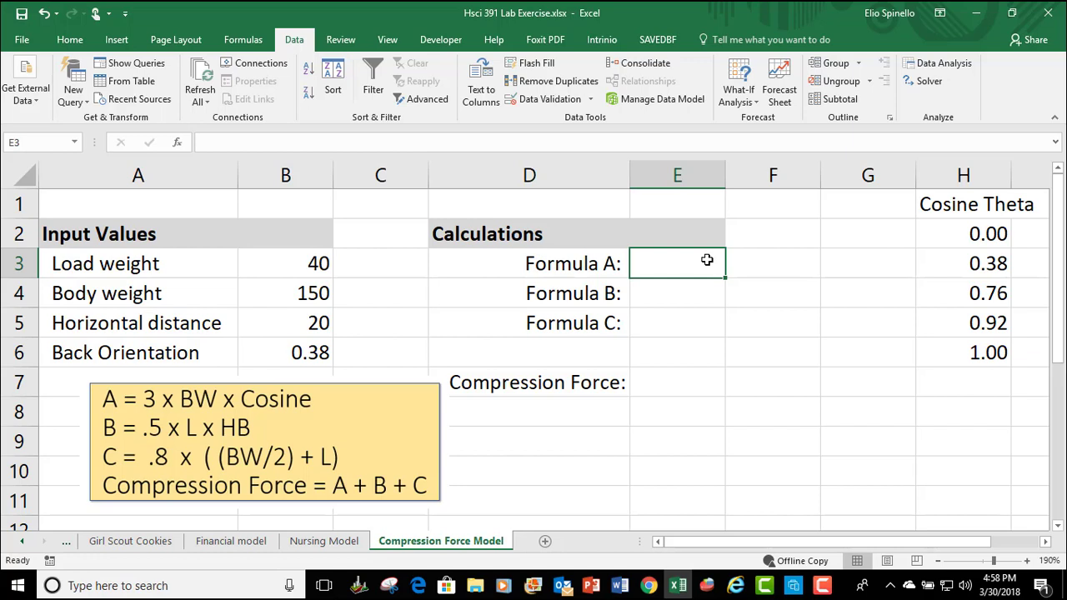
pyautogui.write('=')
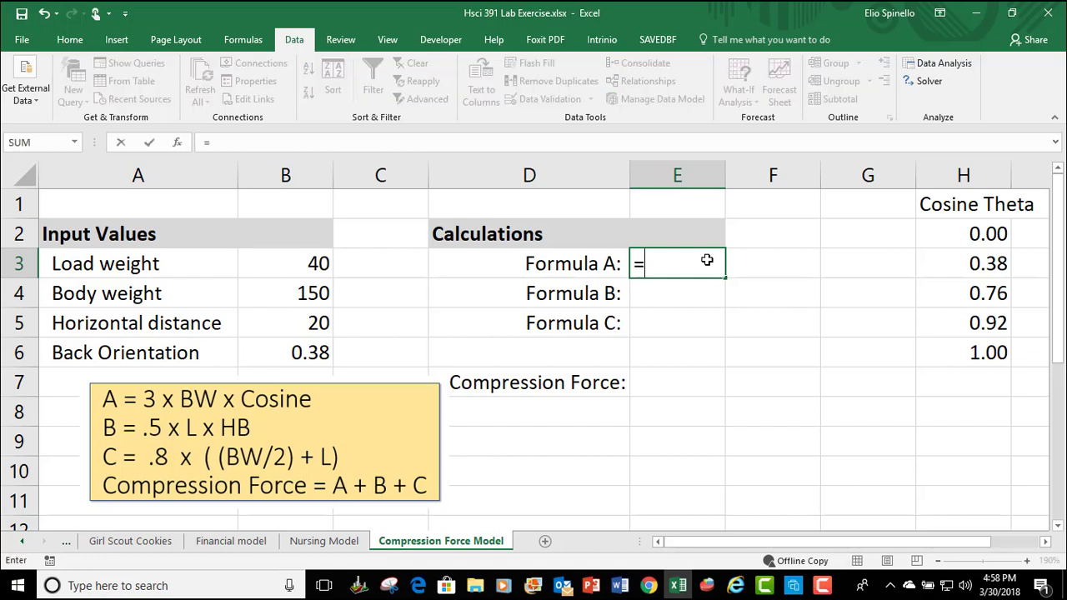
pyautogui.write('3')
pyautogui.write('*')
pyautogui.click(311, 294)
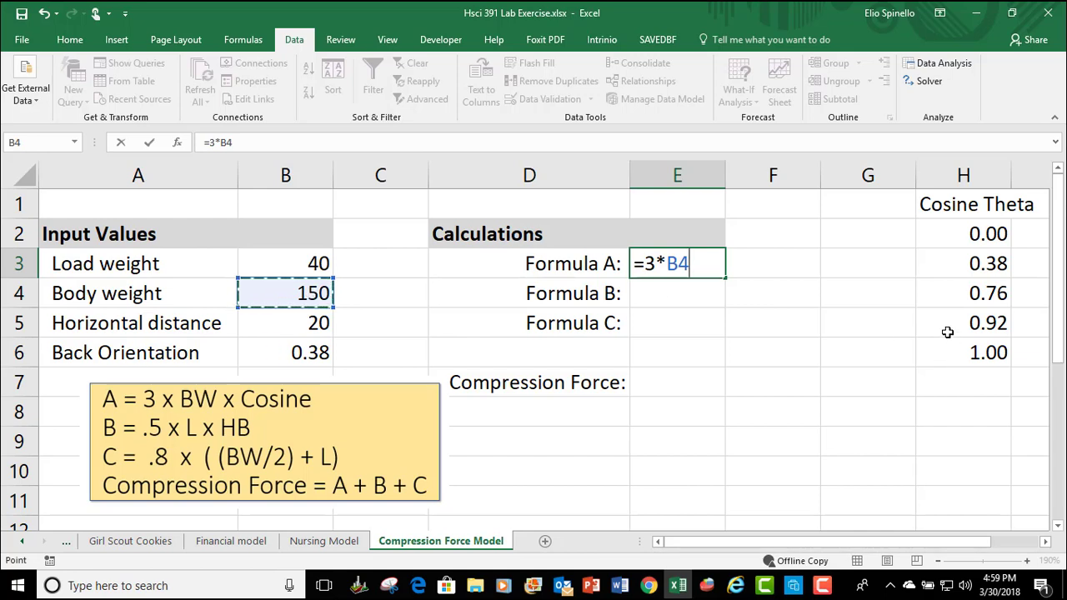
pyautogui.write('*')
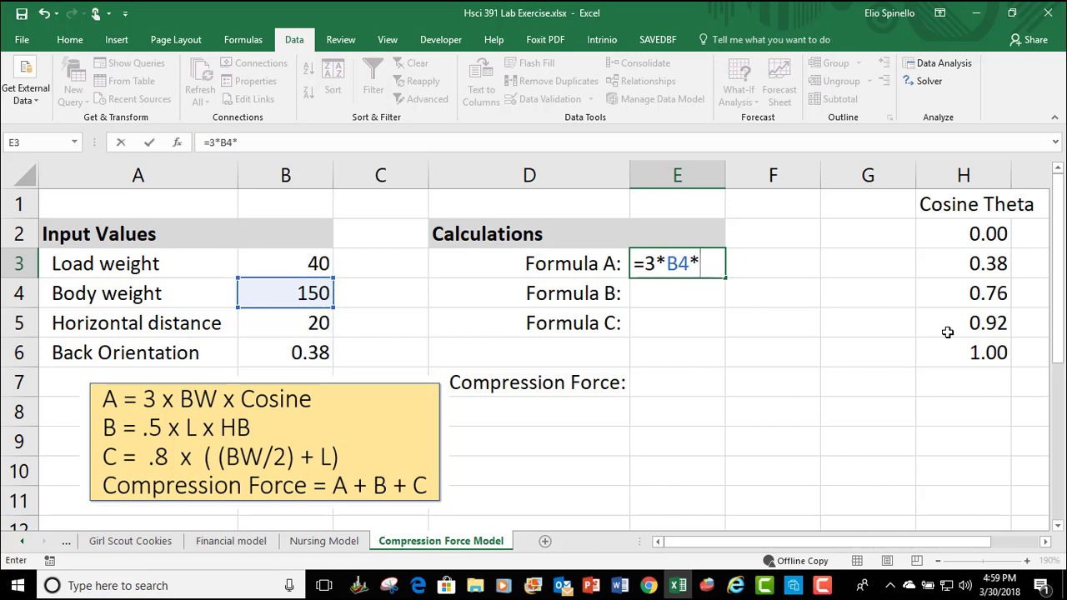
pyautogui.click(298, 351)
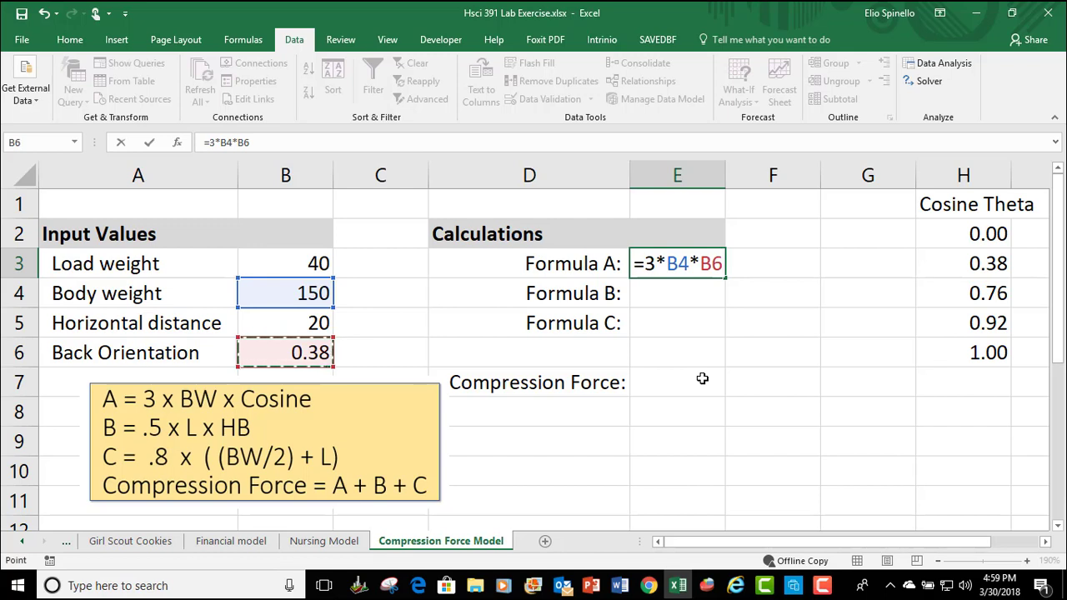
pyautogui.press('Return')
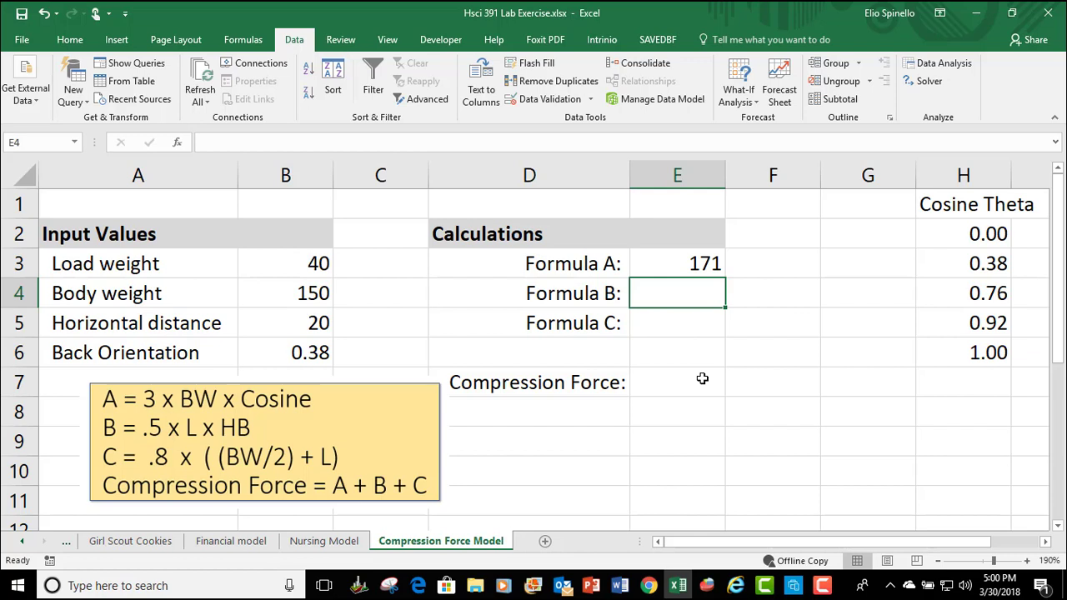
# Step: Enter Formula B in E4 as =.5*B3*B5, using the load weight and the horizontal distance
pyautogui.write('=')
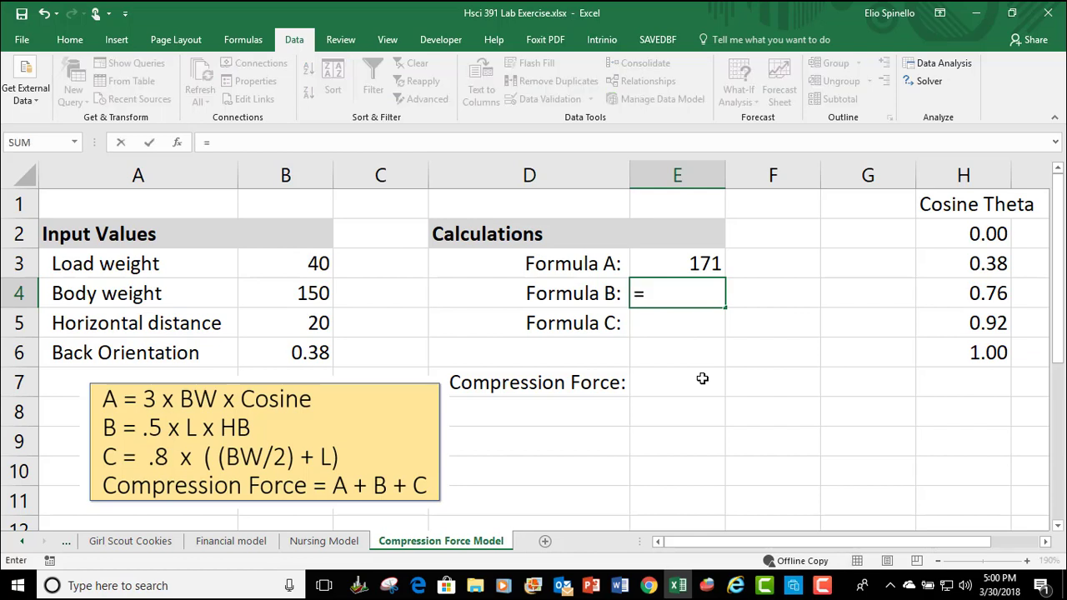
pyautogui.write('.5*')
pyautogui.click(319, 262)
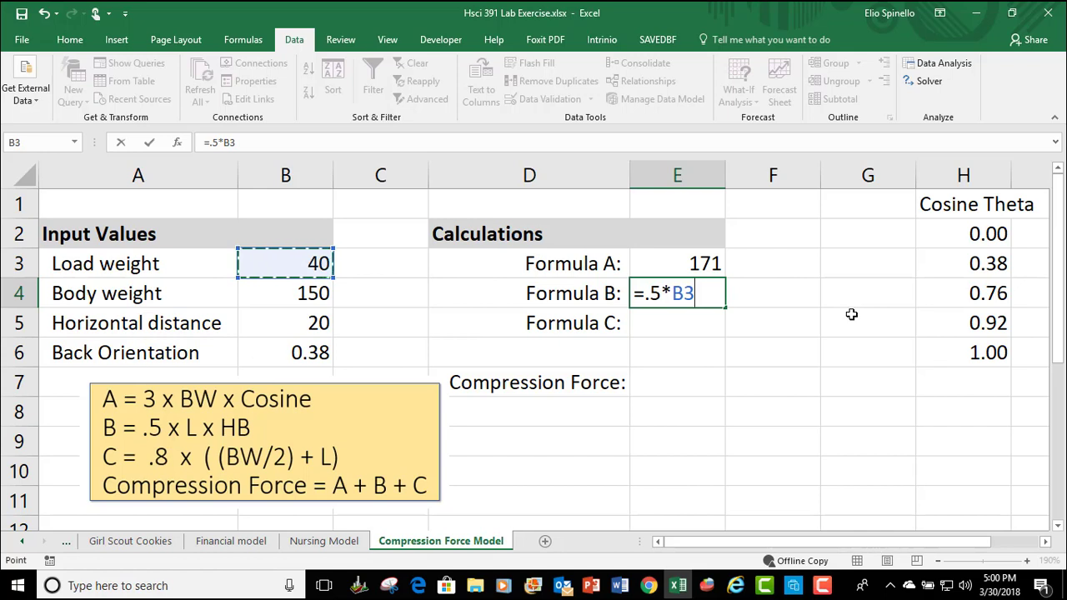
pyautogui.write('*')
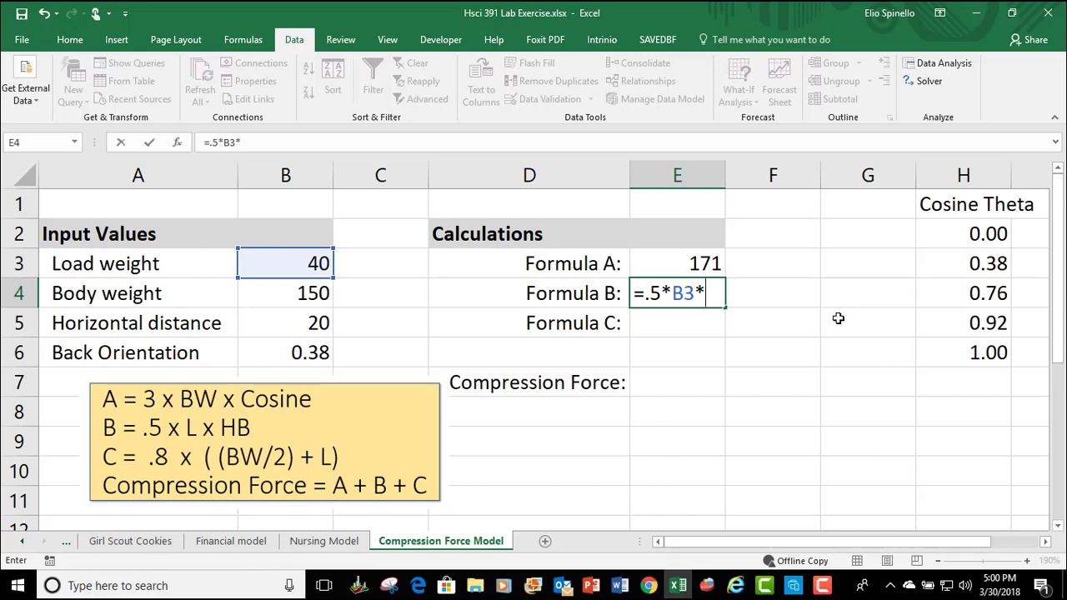
pyautogui.click(306, 325)
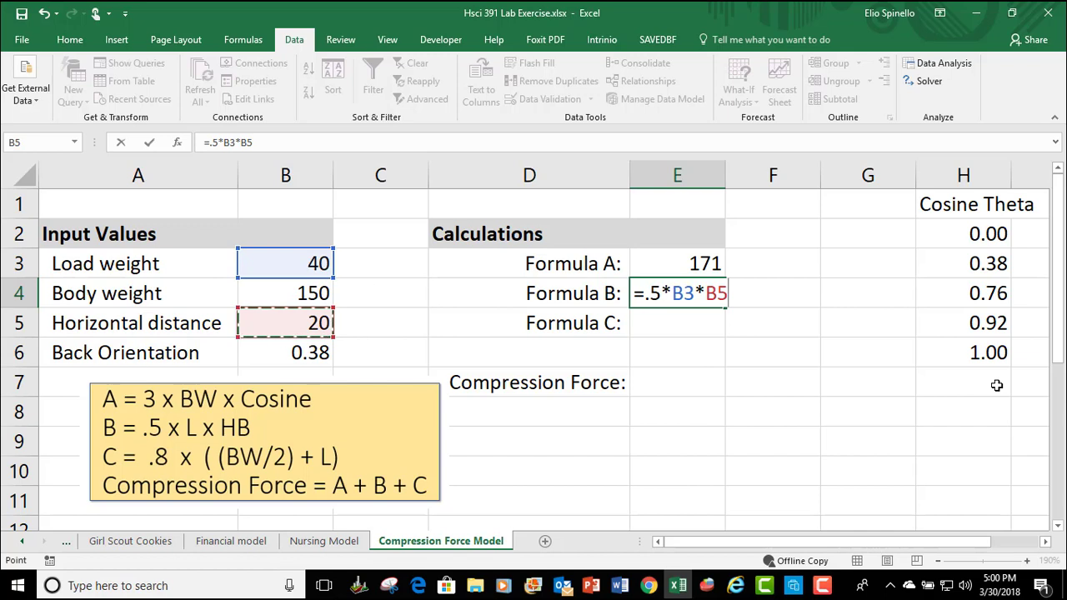
pyautogui.press('Return')
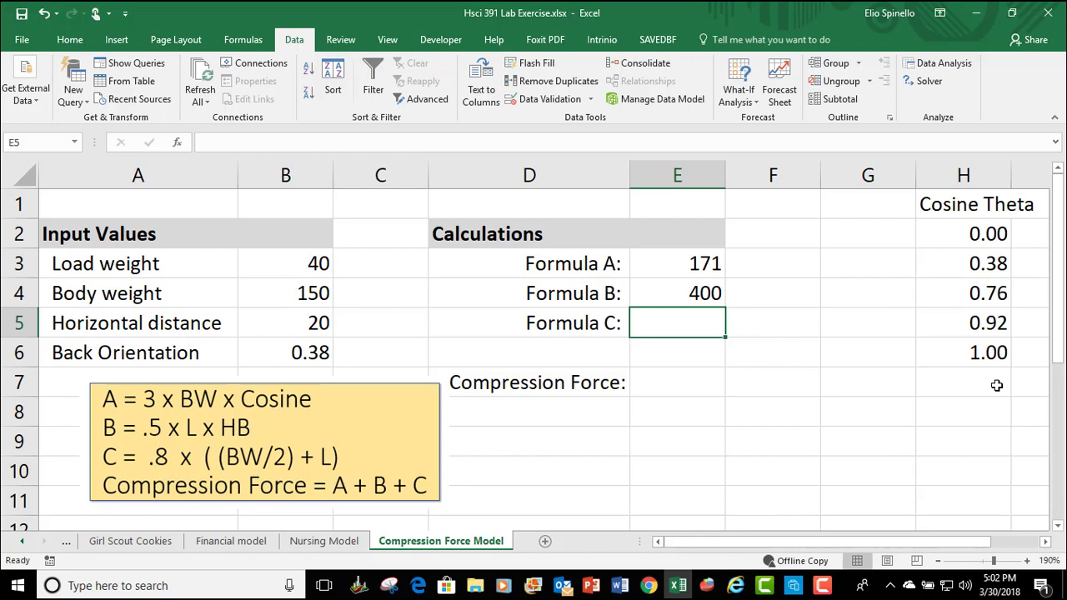
# Step: Enter Formula C in E5 as =.8*((B4/2)+B3), using half the body weight plus the load weight
pyautogui.write('=')
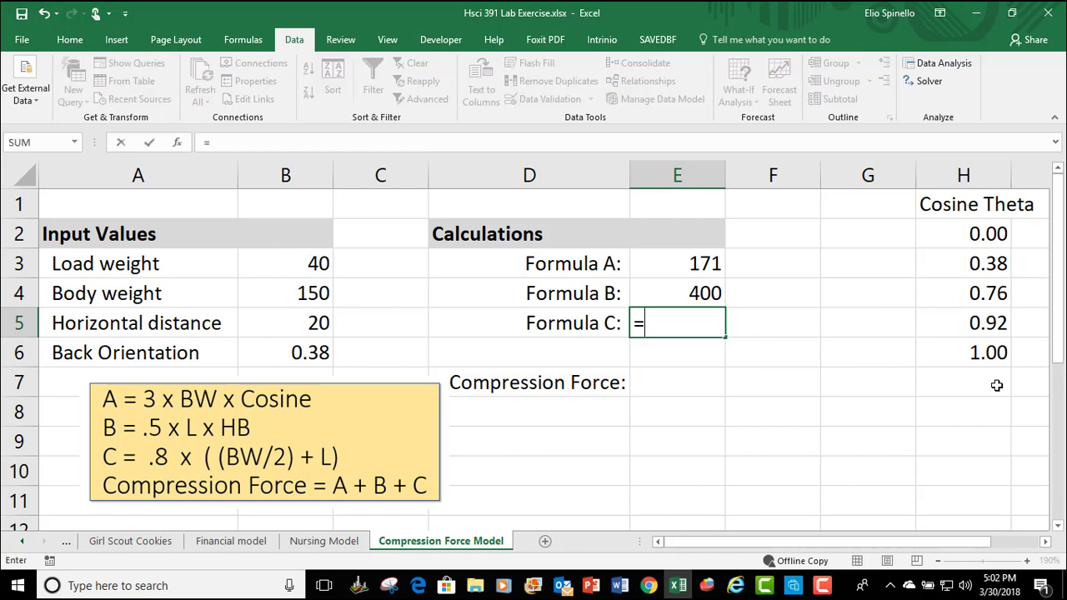
pyautogui.write('.8*')
pyautogui.write('((')
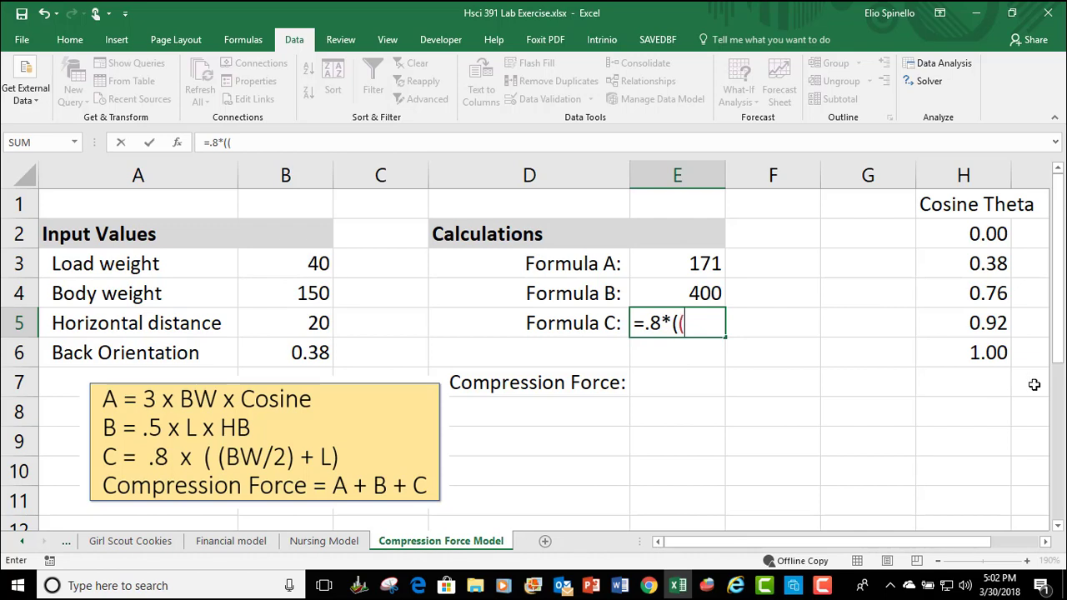
pyautogui.click(319, 294)
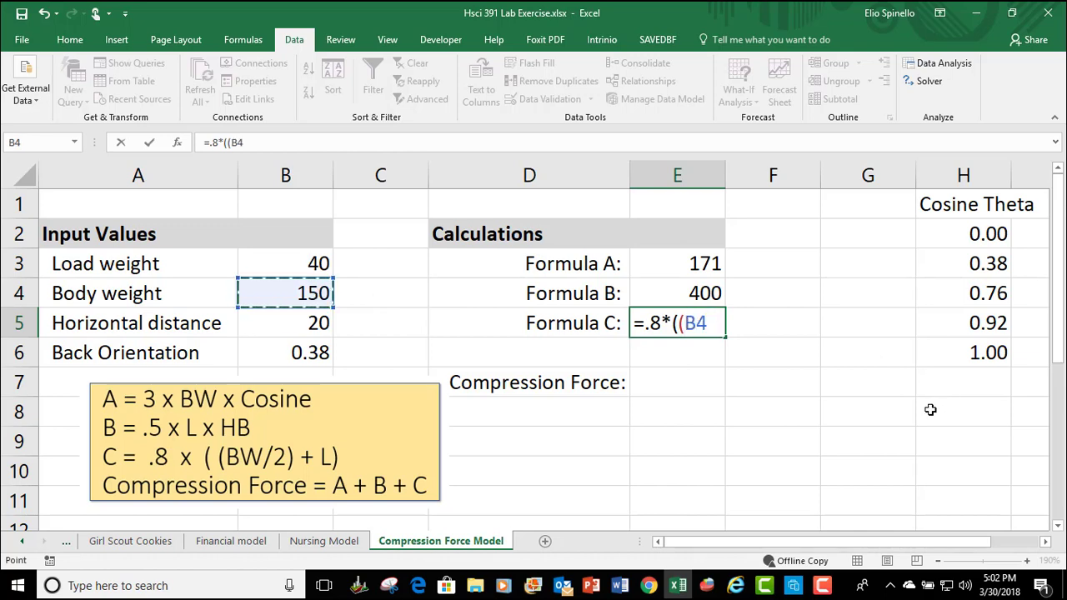
pyautogui.write('/2')
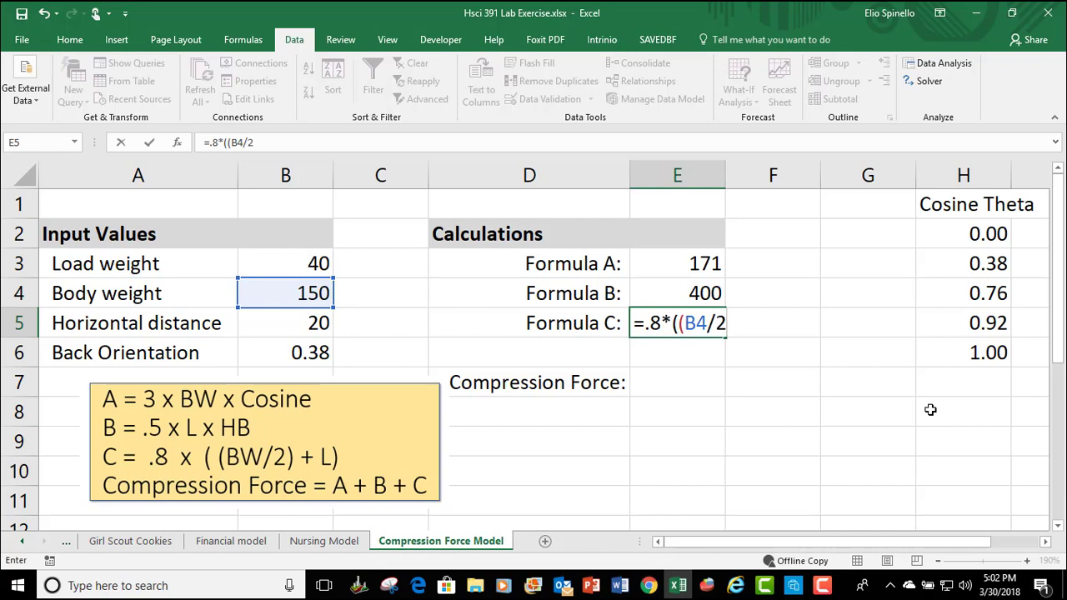
pyautogui.write(')')
pyautogui.write('+')
pyautogui.click(290, 264)
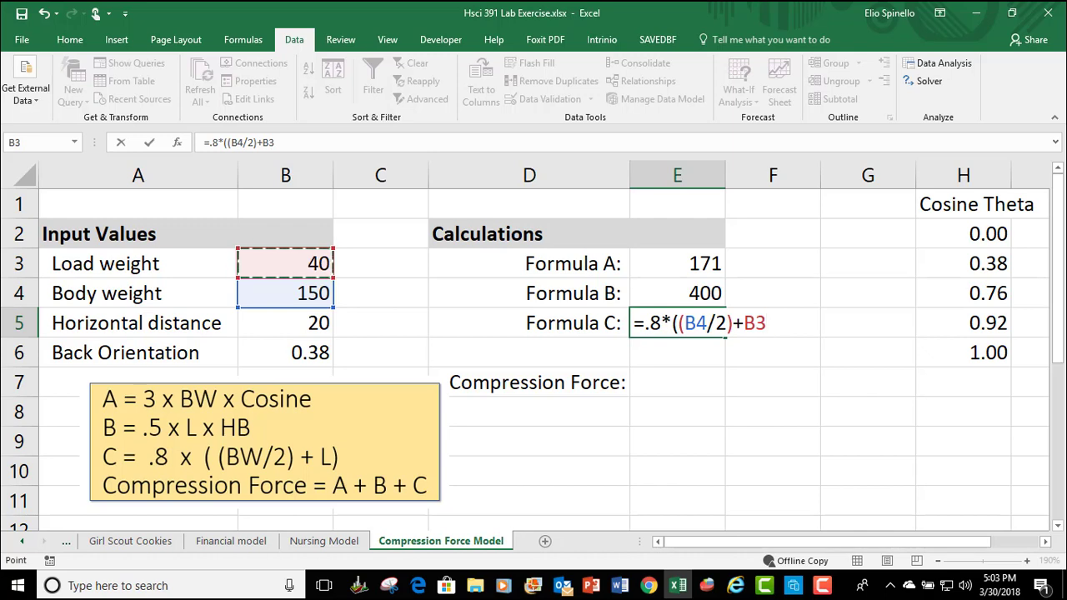
pyautogui.write(')')
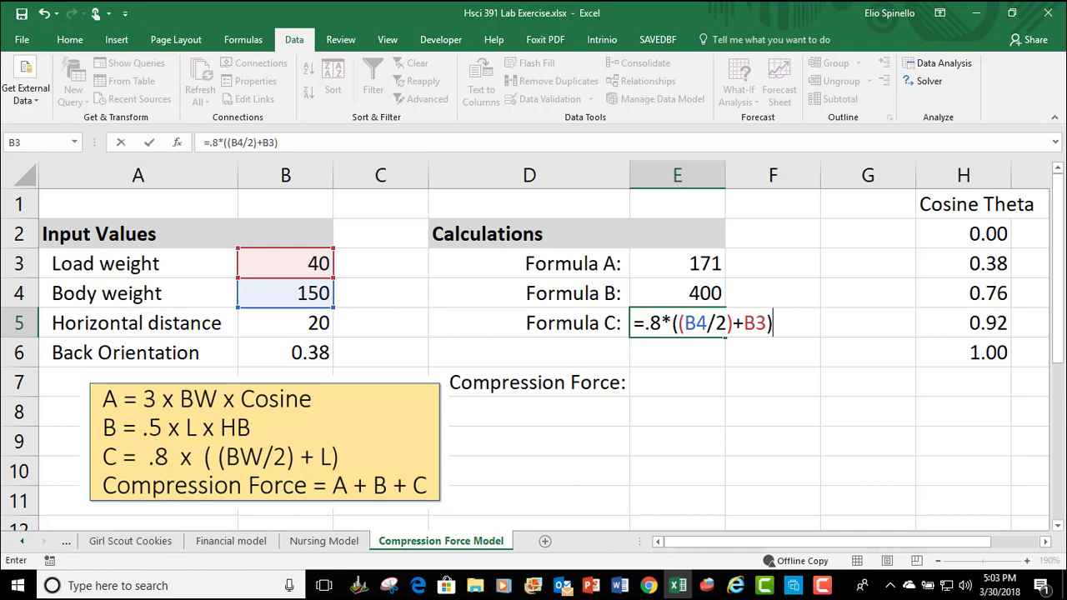
pyautogui.press('Return')
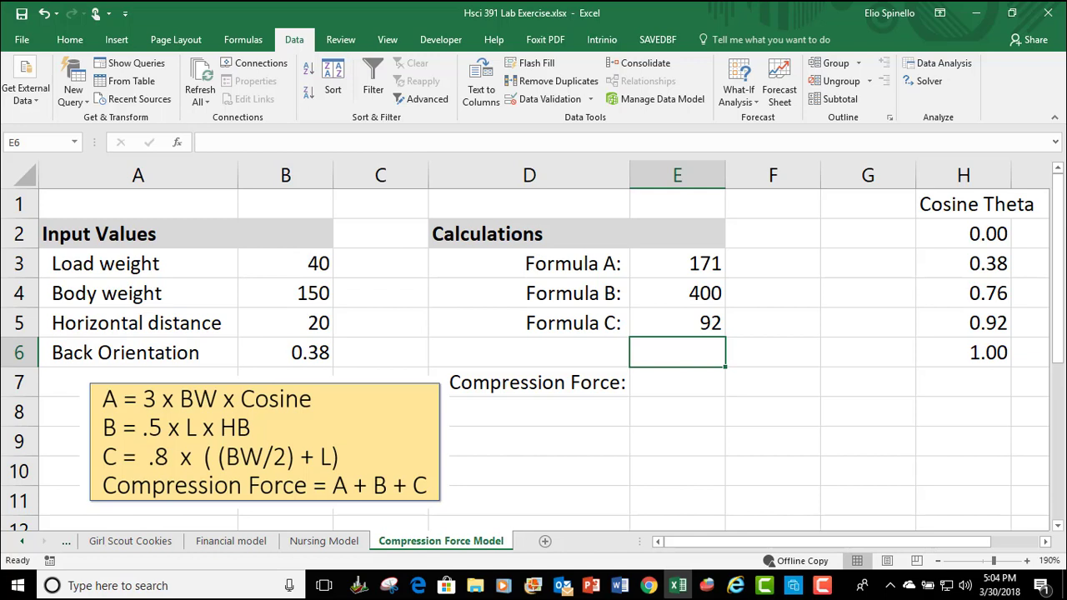
# Step: Calculate the Compression Force in E7 with =E3+E4+E5, adding the three formula results
pyautogui.click(684, 385)
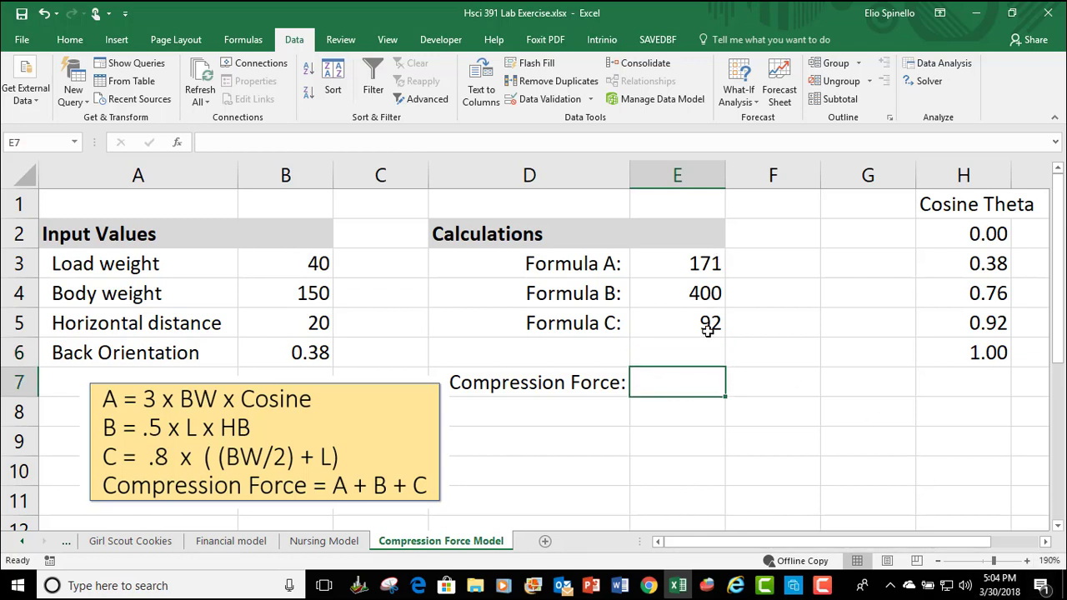
pyautogui.write('=')
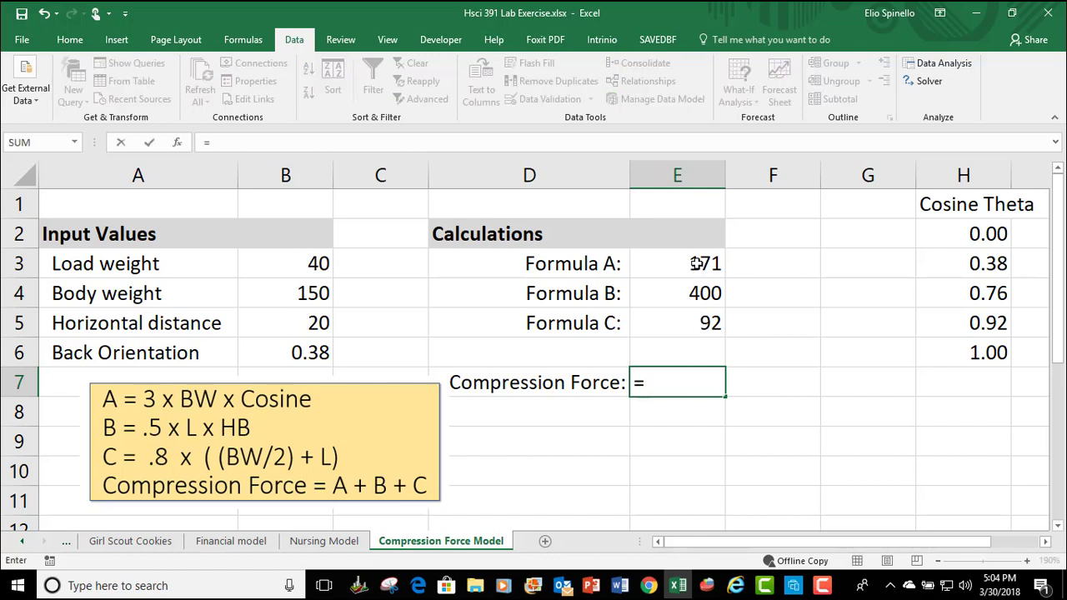
pyautogui.click(695, 263)
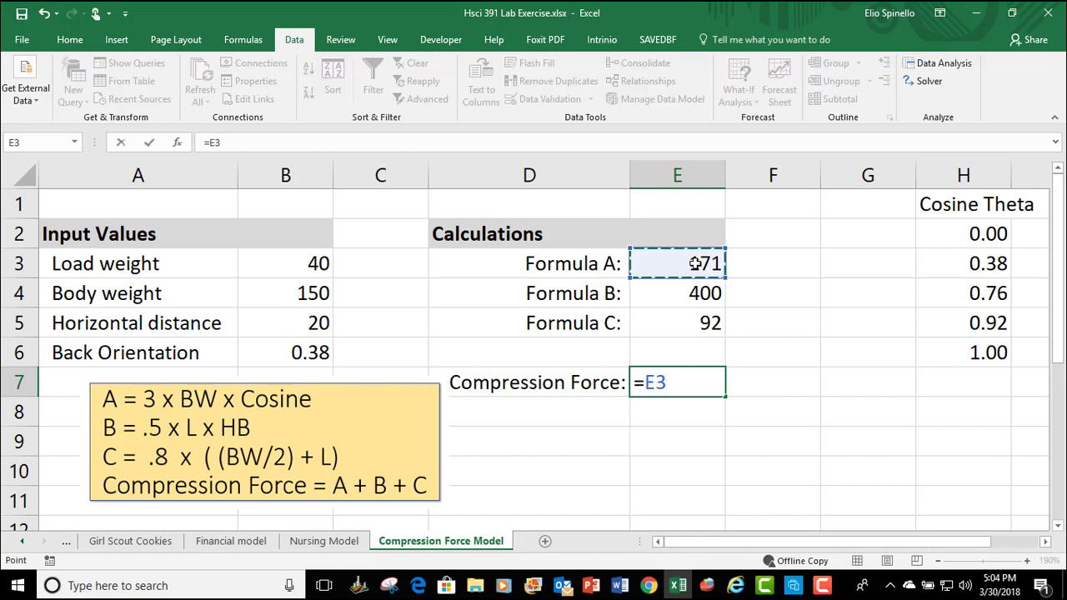
pyautogui.write('+')
pyautogui.click(682, 292)
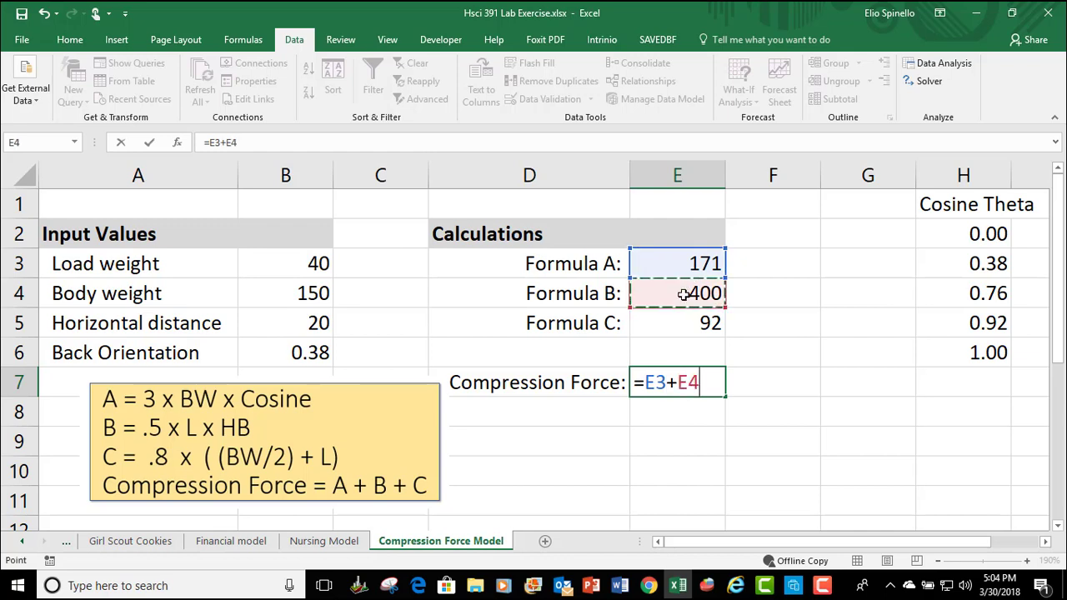
pyautogui.write('+')
pyautogui.click(694, 325)
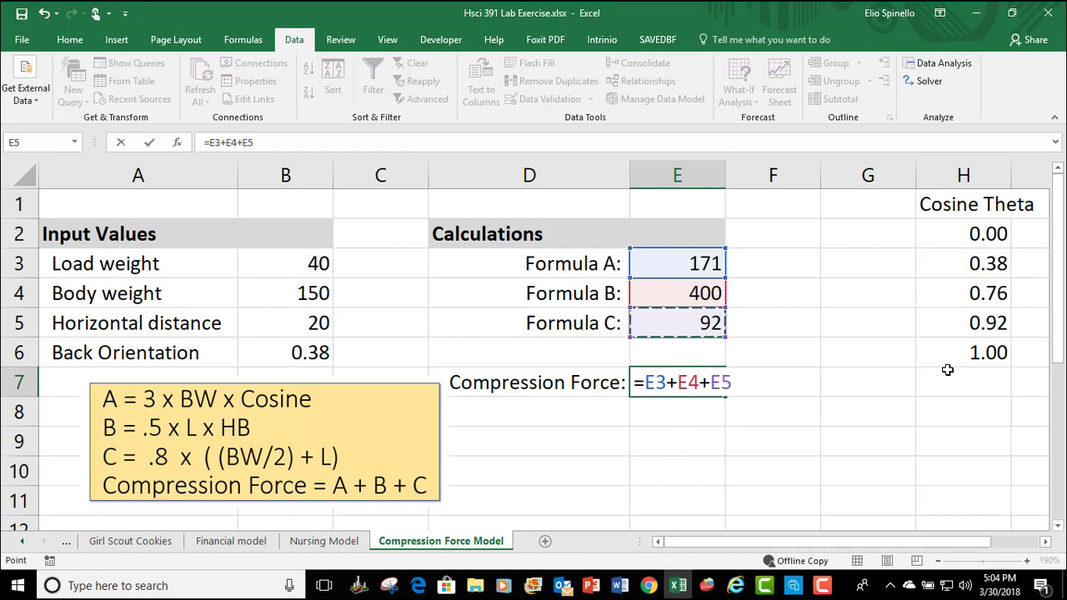
pyautogui.press('Return')
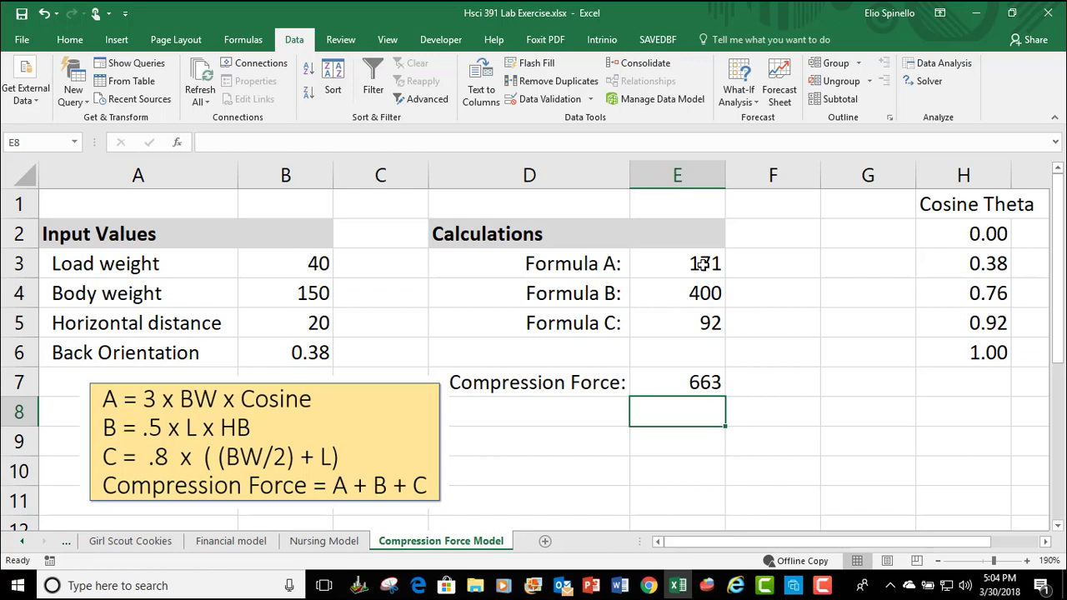
# Step: Review the input cells B3:B6 and check which of them the Formula A cell E3 references
pyautogui.moveTo(320, 269); pyautogui.dragTo(310, 353)
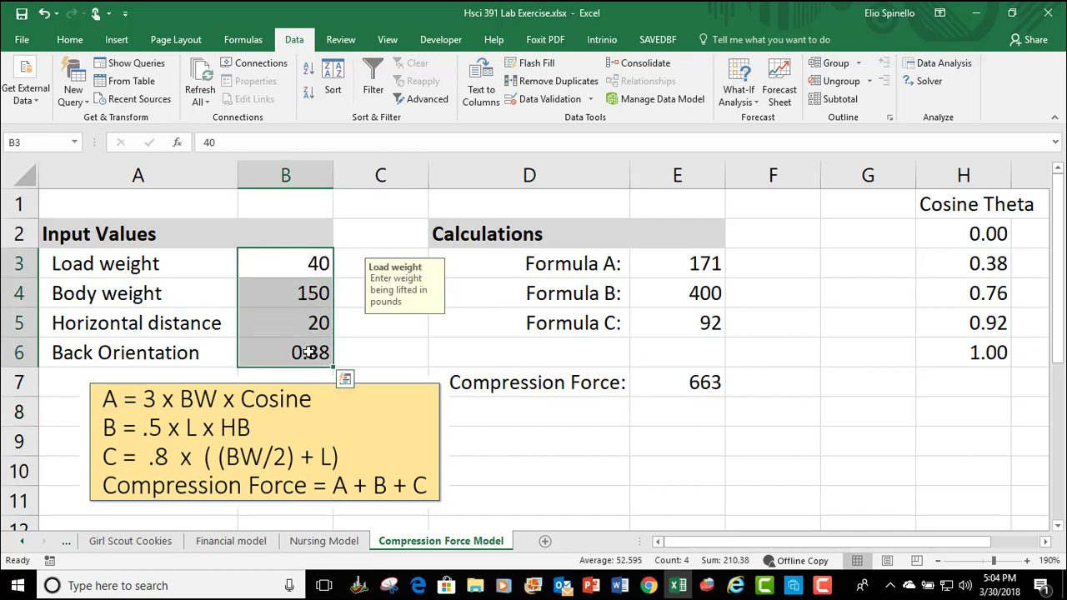
pyautogui.doubleClick(706, 263)
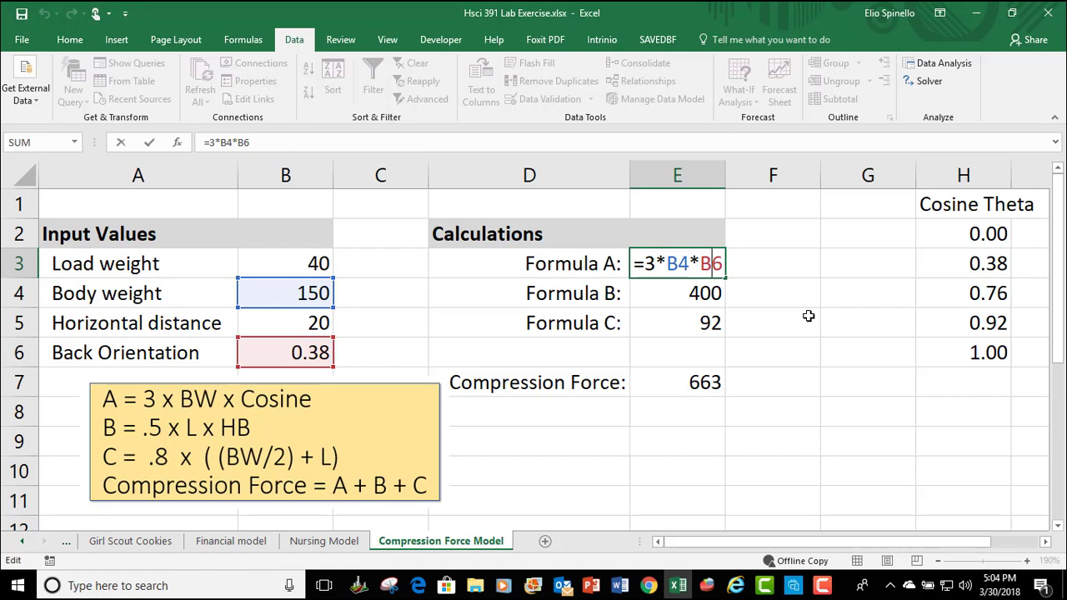
pyautogui.hotkey('ctrl', 'Return')
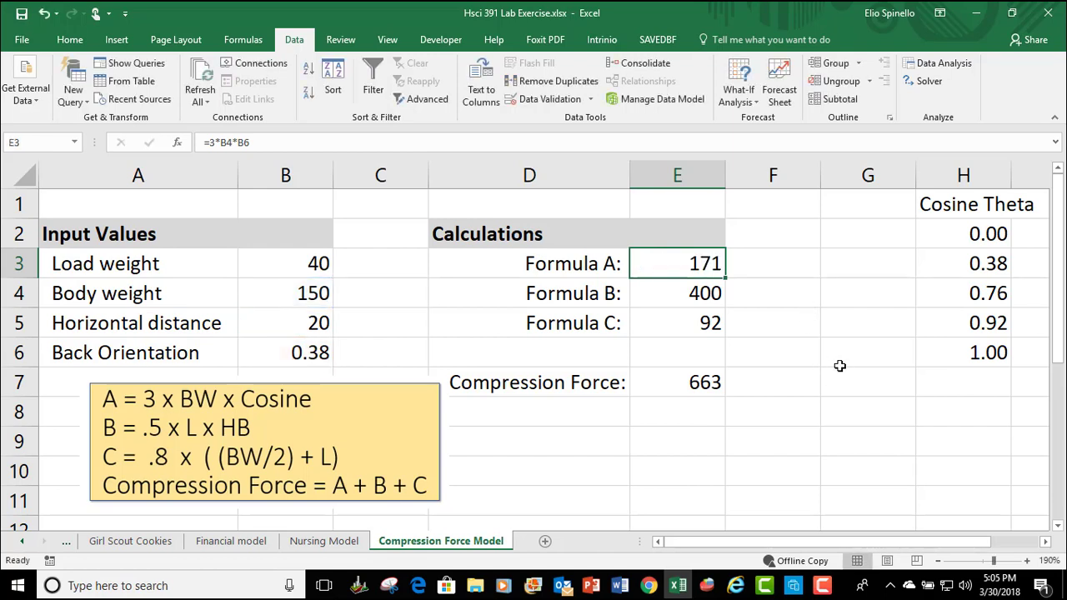
# Step: Delete the formula reference picture beneath the input values and select the load weight cell B3
pyautogui.click(436, 447)
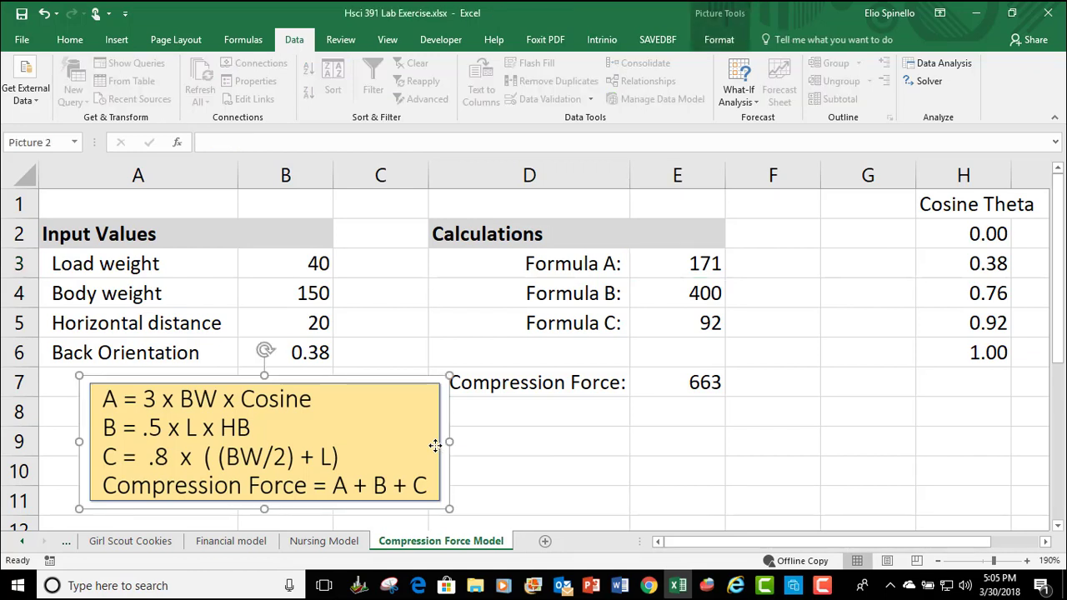
pyautogui.press('Delete')
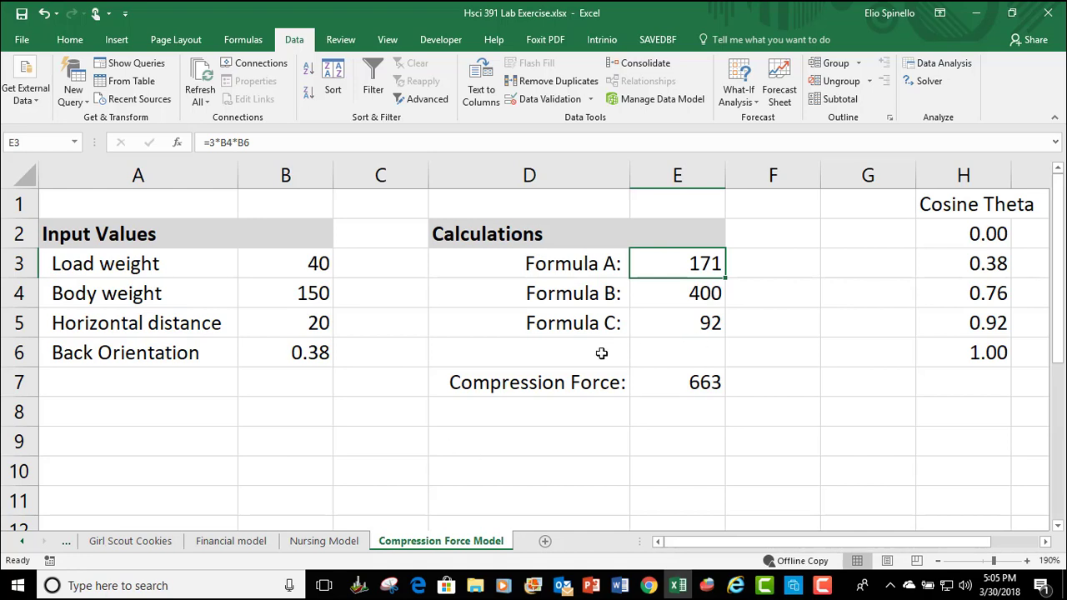
pyautogui.click(325, 267)
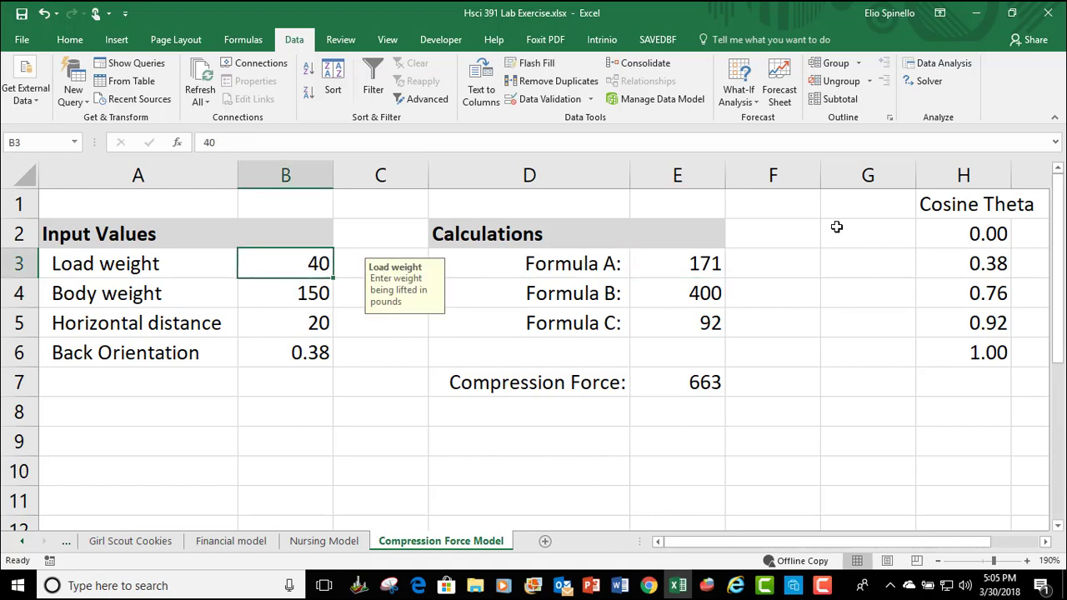
# Step: Enter the unit label PSI in F7, beside the Compression Force result
pyautogui.click(709, 387)
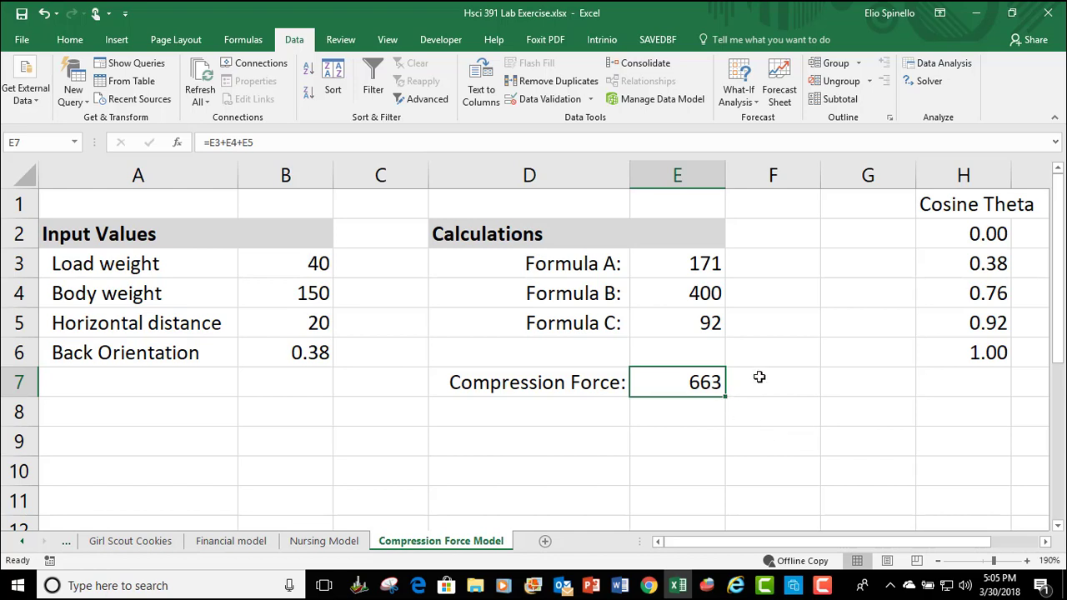
pyautogui.click(759, 377)
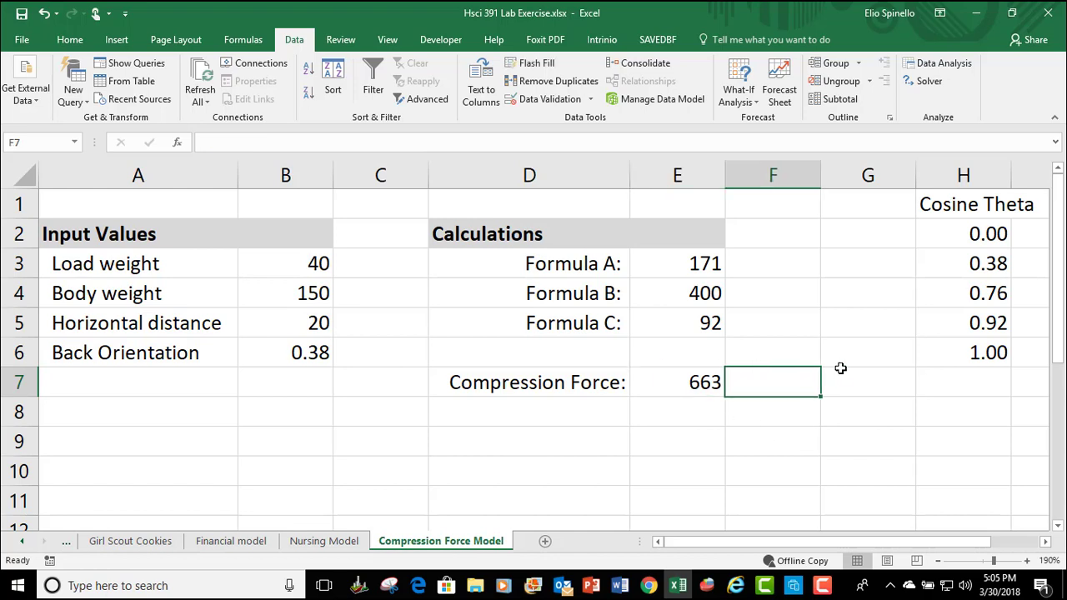
pyautogui.write('PSI')
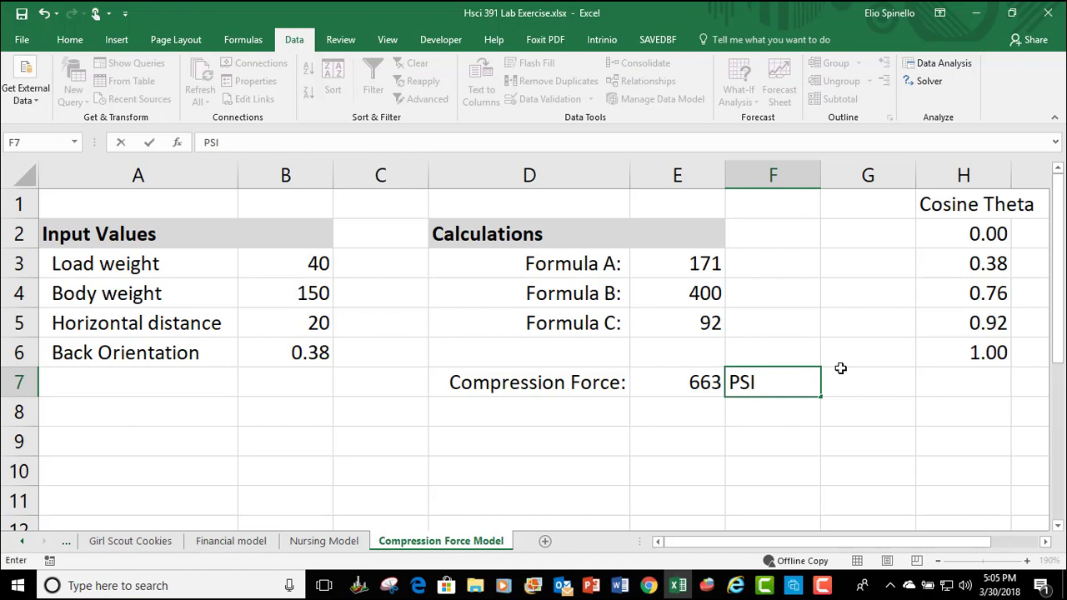
pyautogui.press('Return')
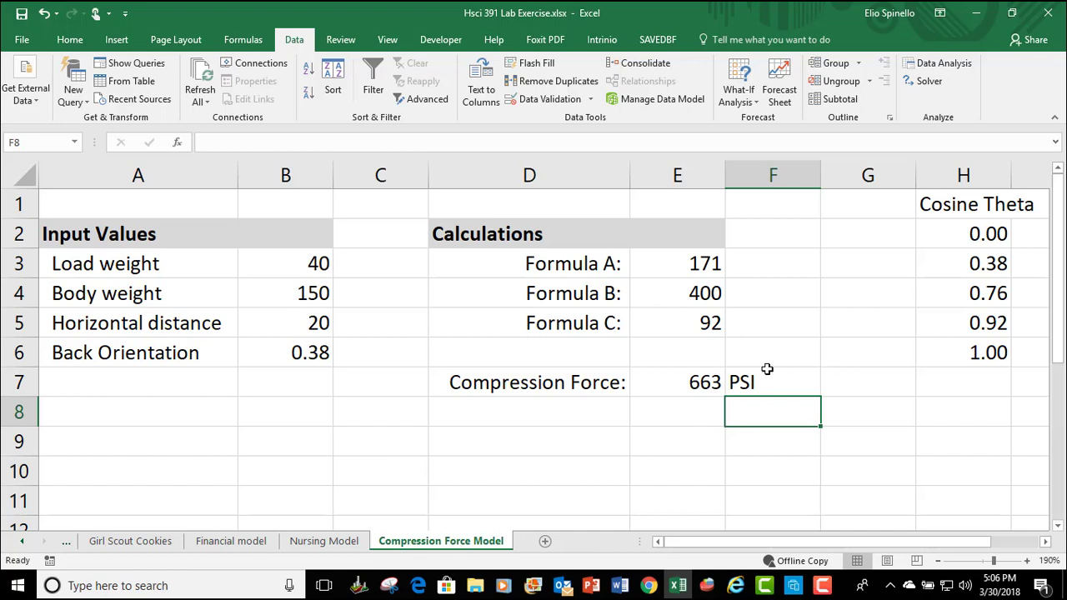
# Step: Add a comment to the Compression Force cell E7 reading "Compression force is expressed in pounds per sq. inch exerted on the lower vertebrae."
pyautogui.click(697, 384)
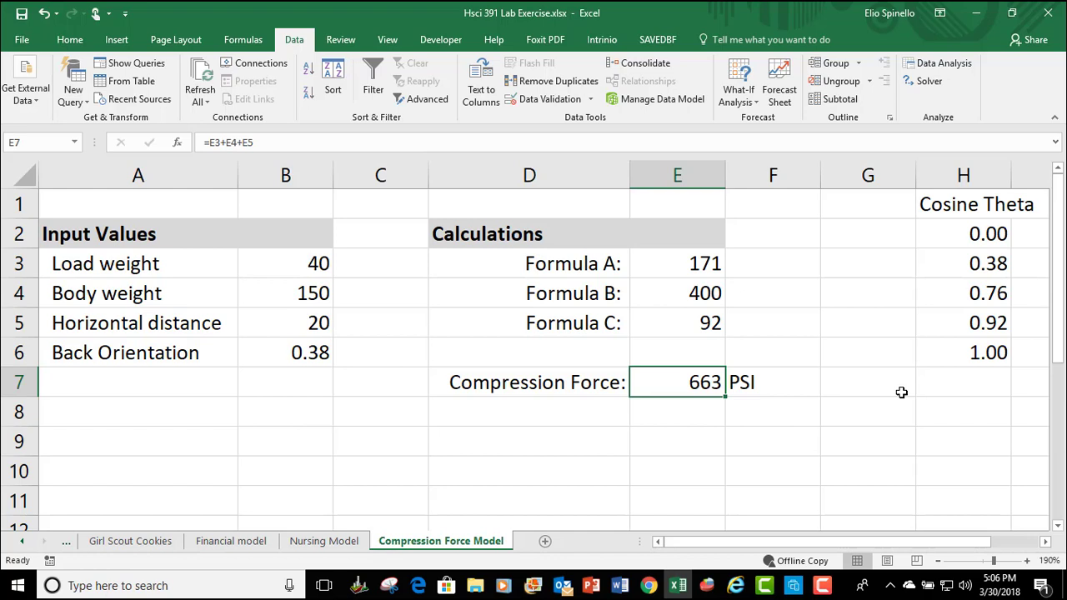
pyautogui.rightClick(693, 383)
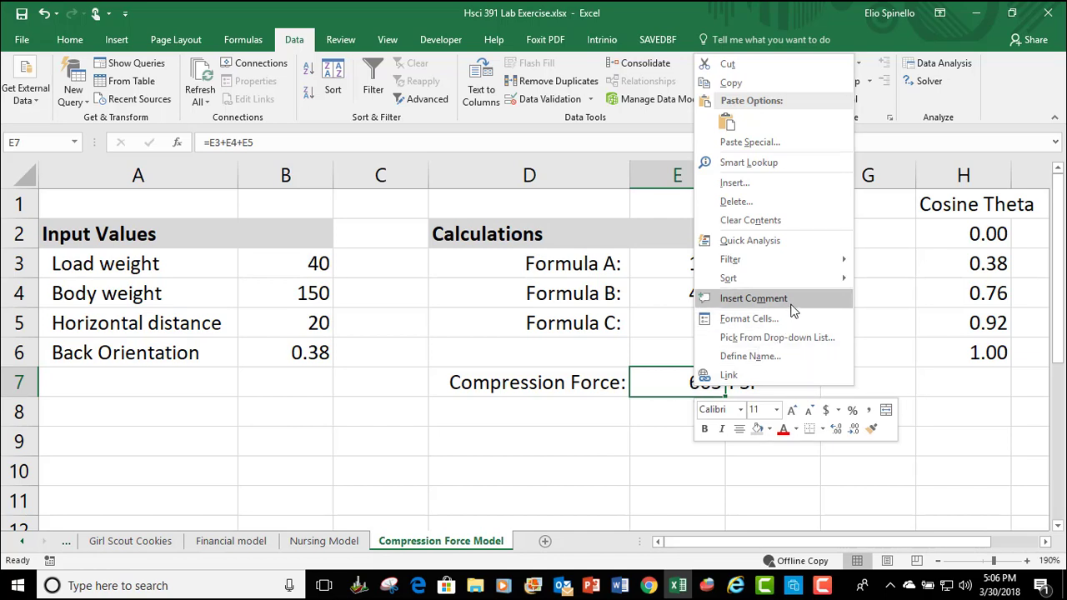
pyautogui.click(753, 299)
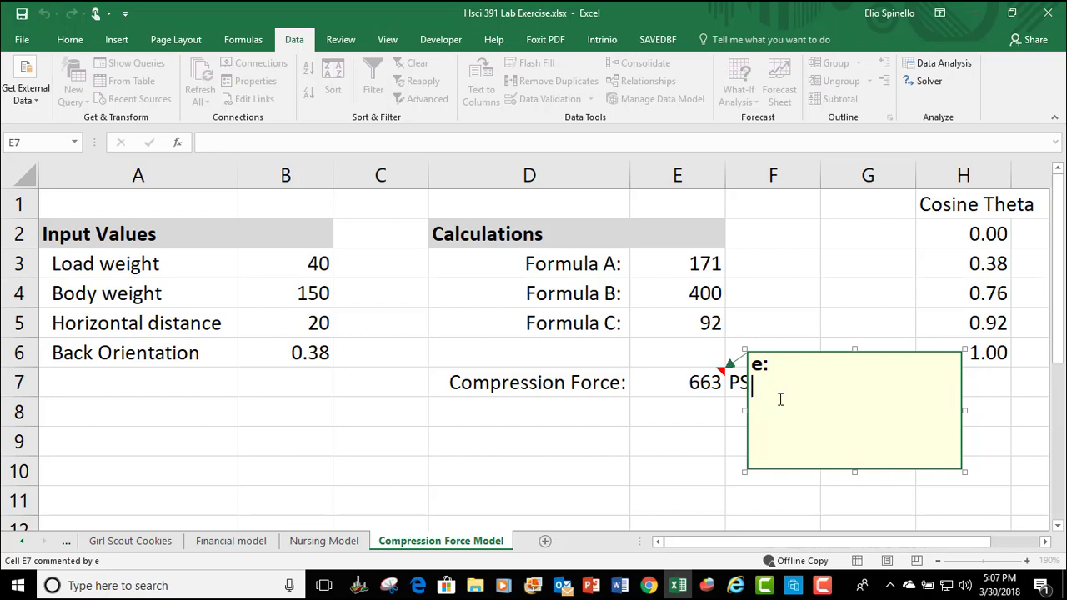
pyautogui.write('COmpression force ')
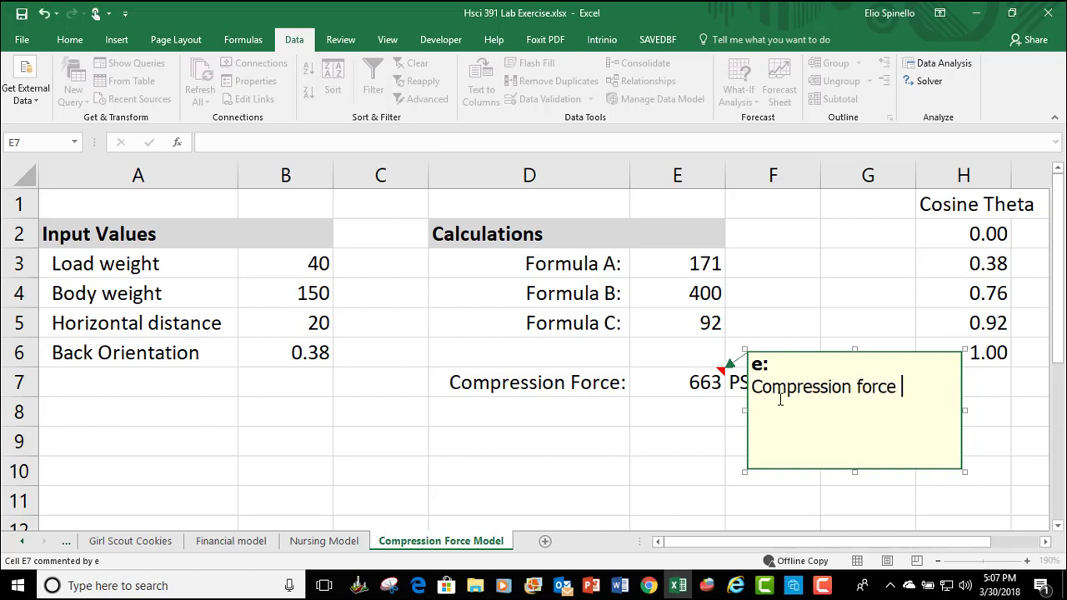
pyautogui.write('is expressed in pounds per s')
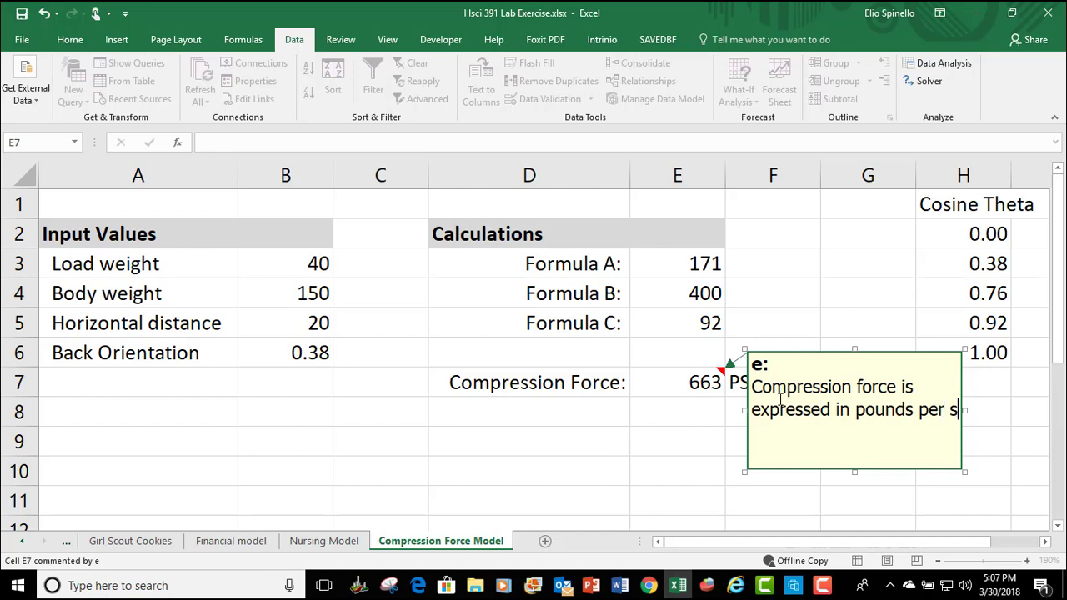
pyautogui.write('q. inch')
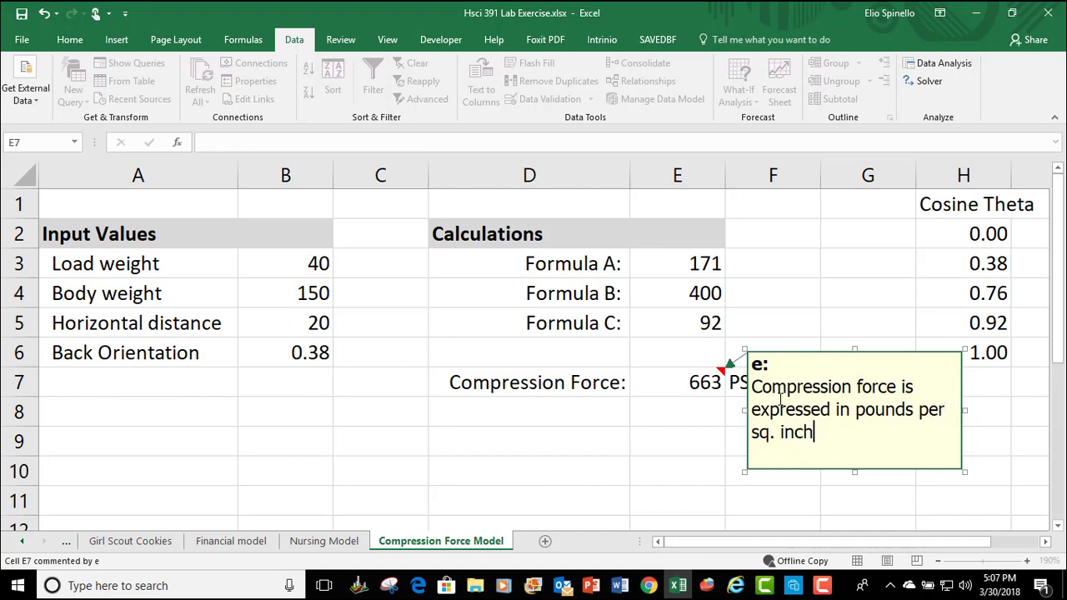
pyautogui.write(' excer')
pyautogui.press('BackSpace')
pyautogui.press('BackSpace')
pyautogui.press('BackSpace')
pyautogui.write('erted on thlo')
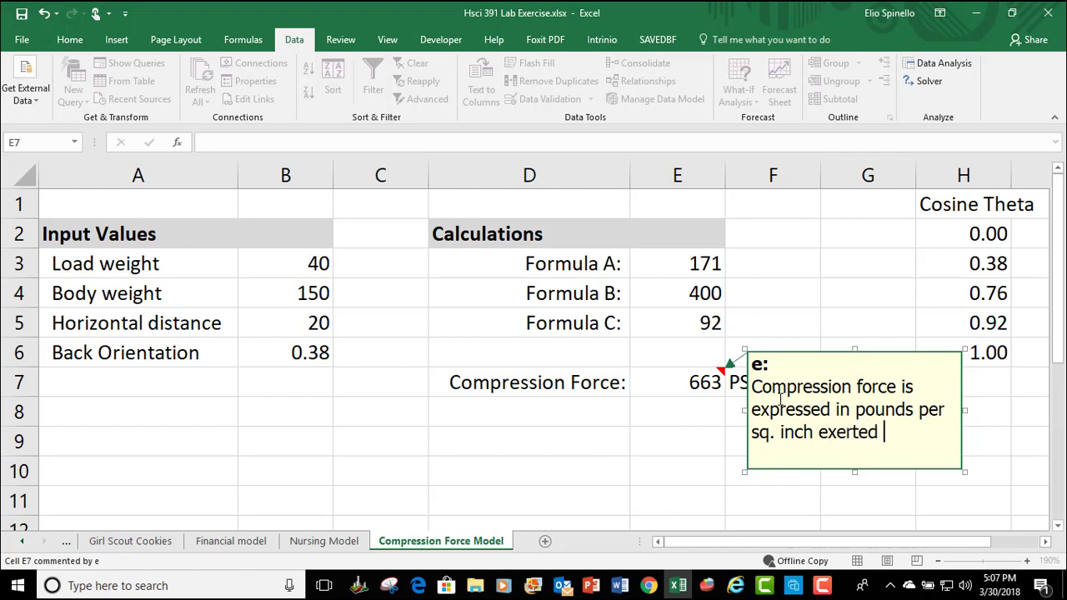
pyautogui.press('BackSpace')
pyautogui.press('BackSpace')
pyautogui.write('e lower v')
pyautogui.write('a')
pyautogui.press('BackSpace')
pyautogui.write('ertebrae.')
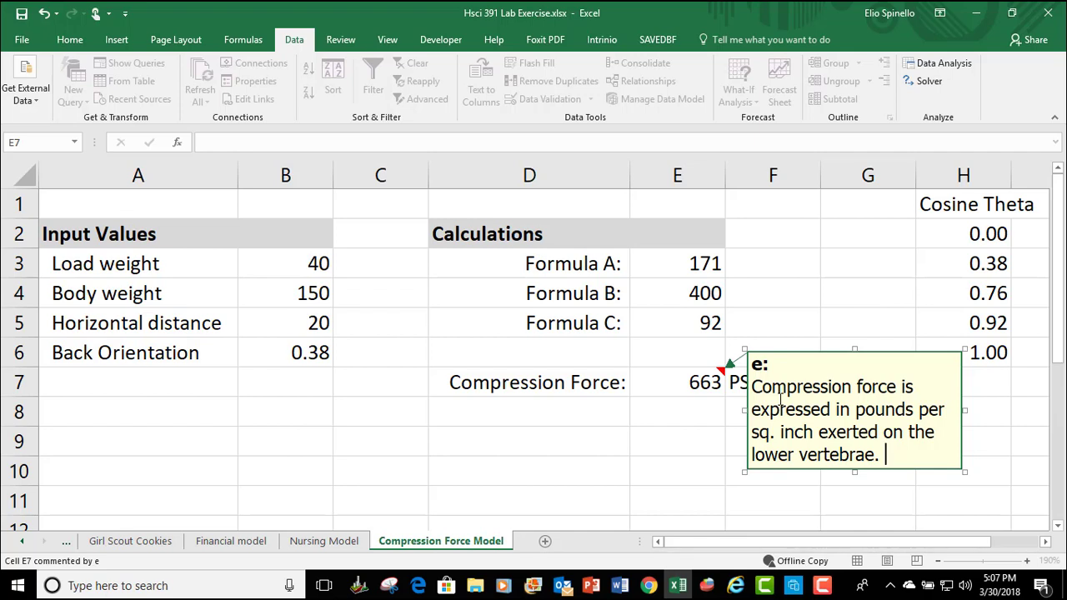
pyautogui.click(701, 438)
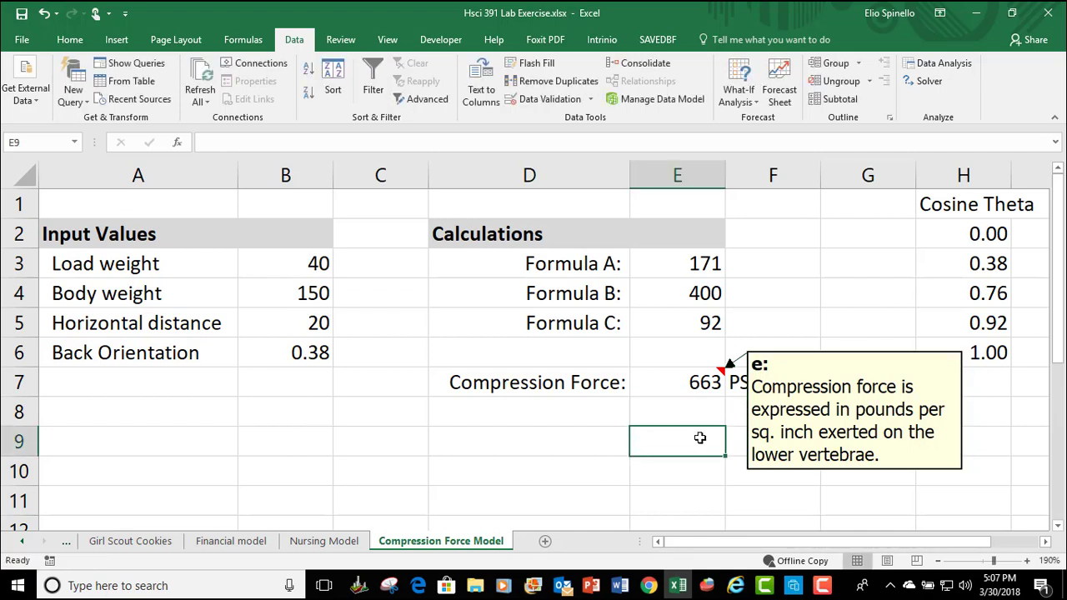
pyautogui.click(806, 495)
# Step: Hide the comment on the Compression Force cell E7 so that it is not permanently displayed
pyautogui.click(717, 382)
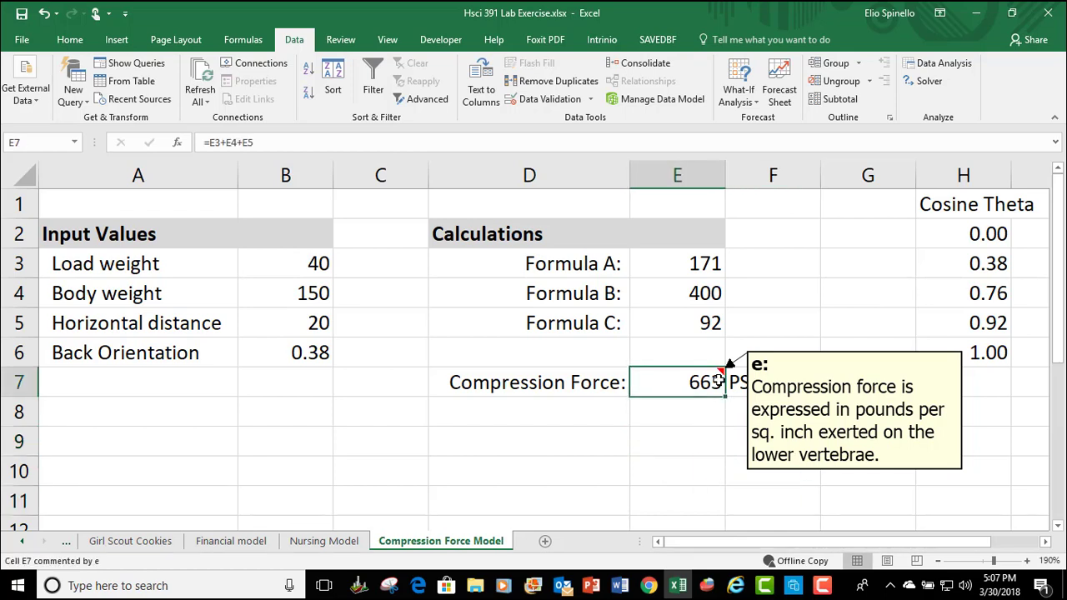
pyautogui.rightClick(719, 382)
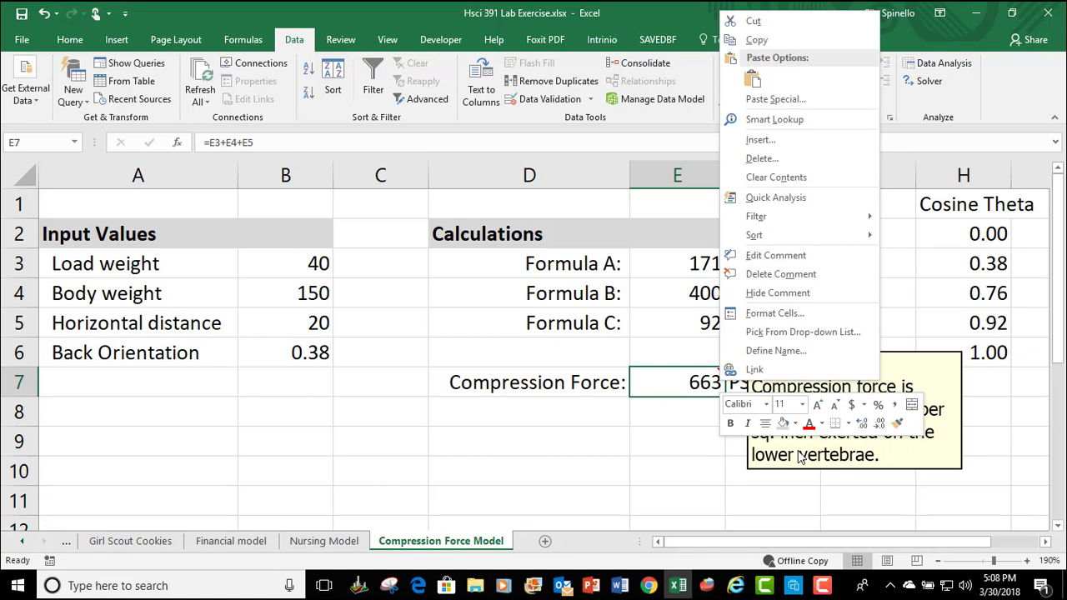
pyautogui.click(802, 293)
pyautogui.click(719, 456)
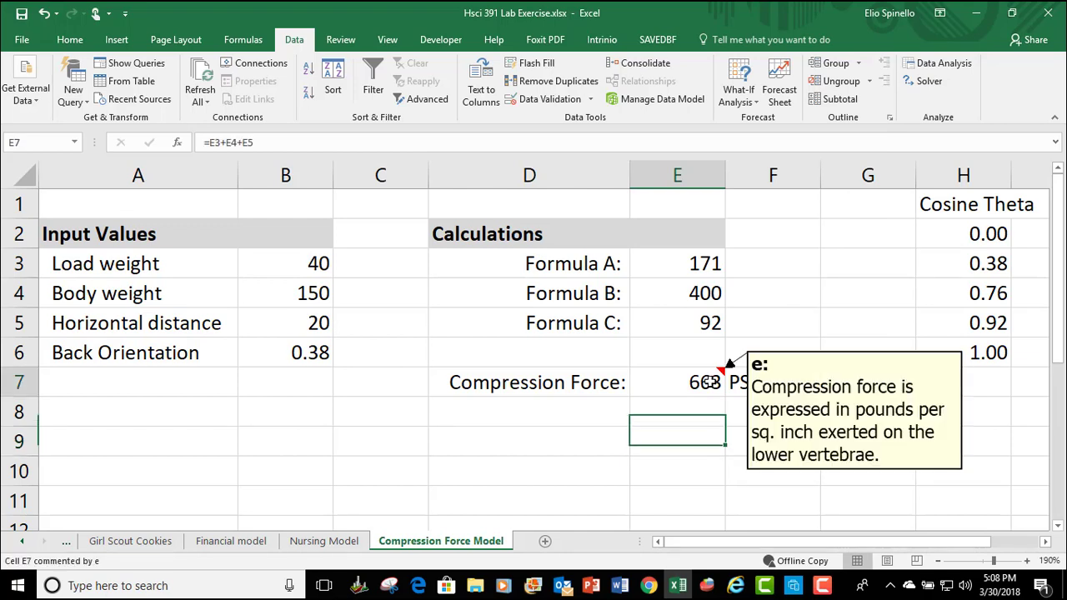
pyautogui.rightClick(710, 382)
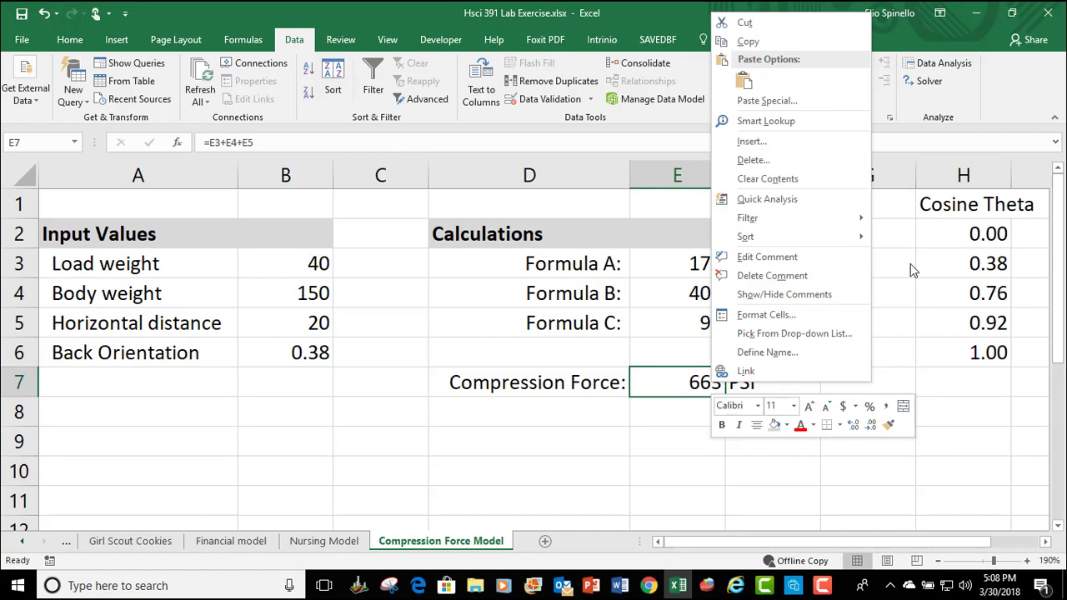
pyautogui.press('Escape')
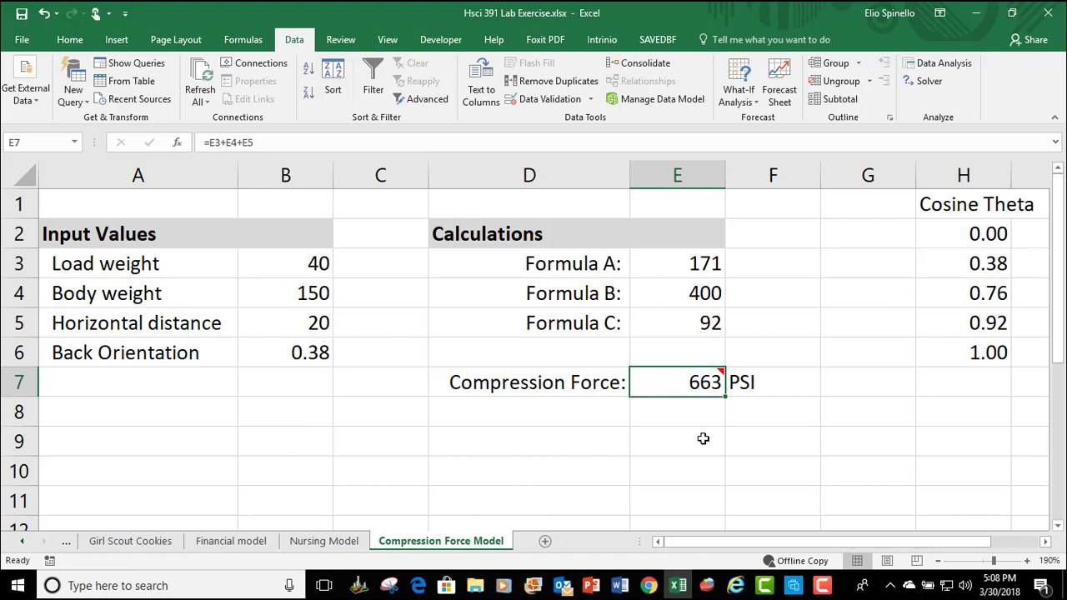
# Step: Check the input message on the load weight cell B3 and the comment on the Compression Force cell E7
pyautogui.click(300, 267)
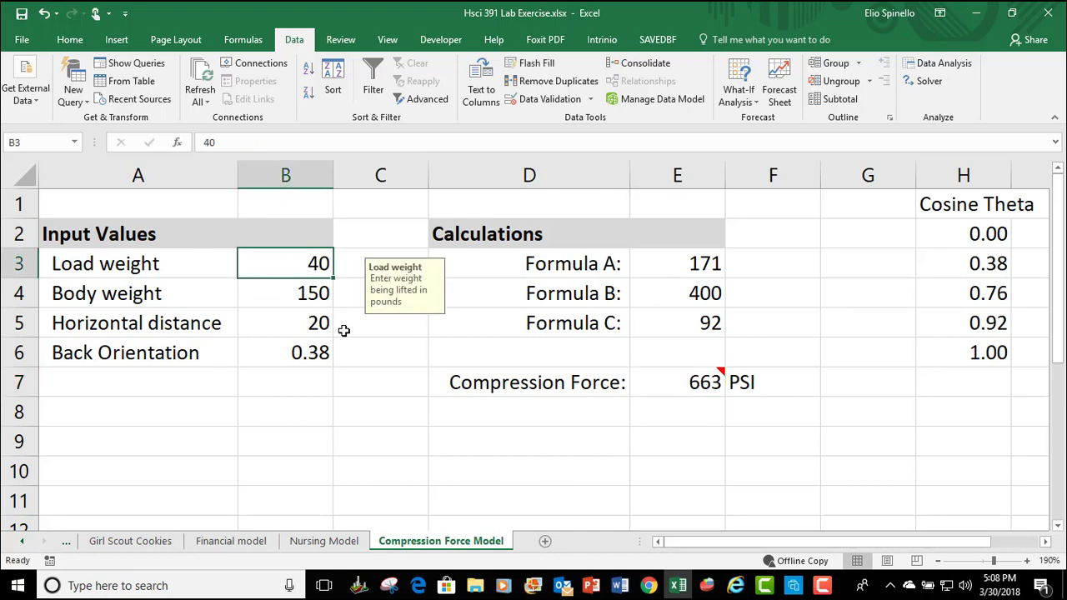
pyautogui.click(384, 402)
pyautogui.moveTo(714, 379)
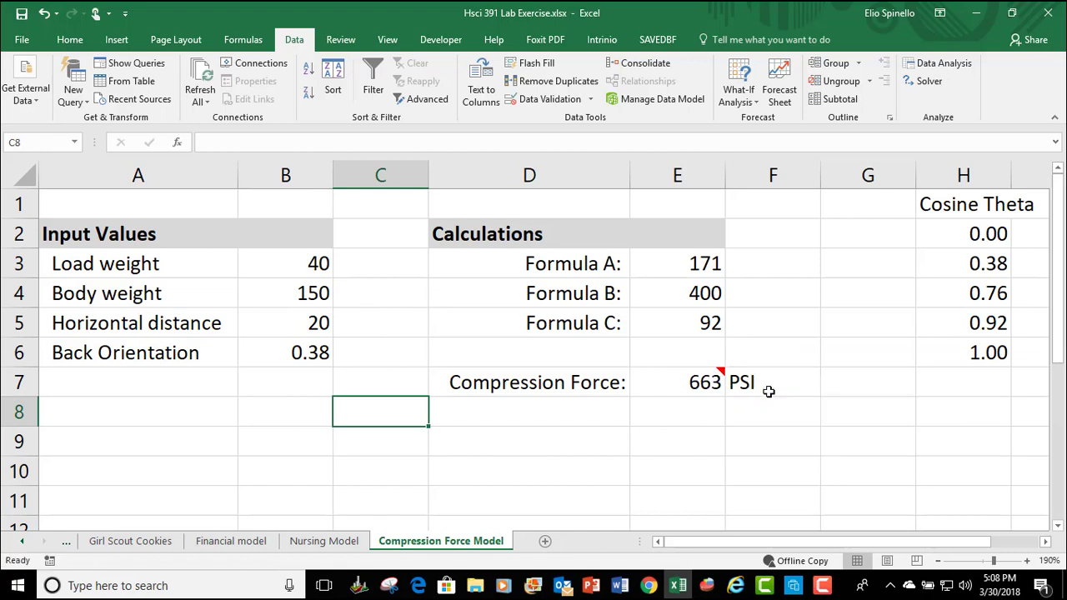
pyautogui.click(715, 381)
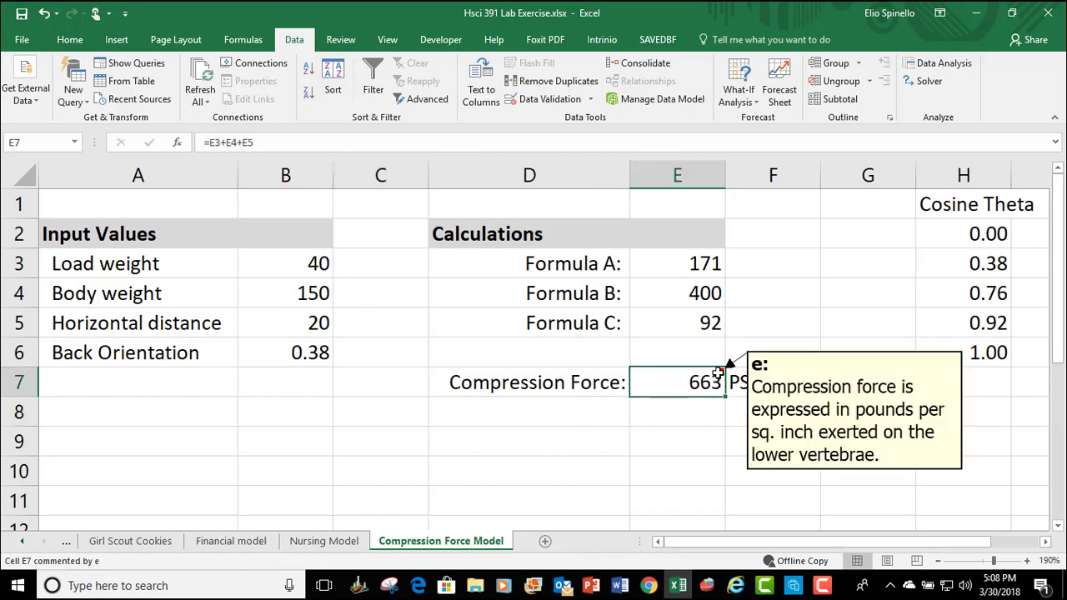
pyautogui.click(713, 447)
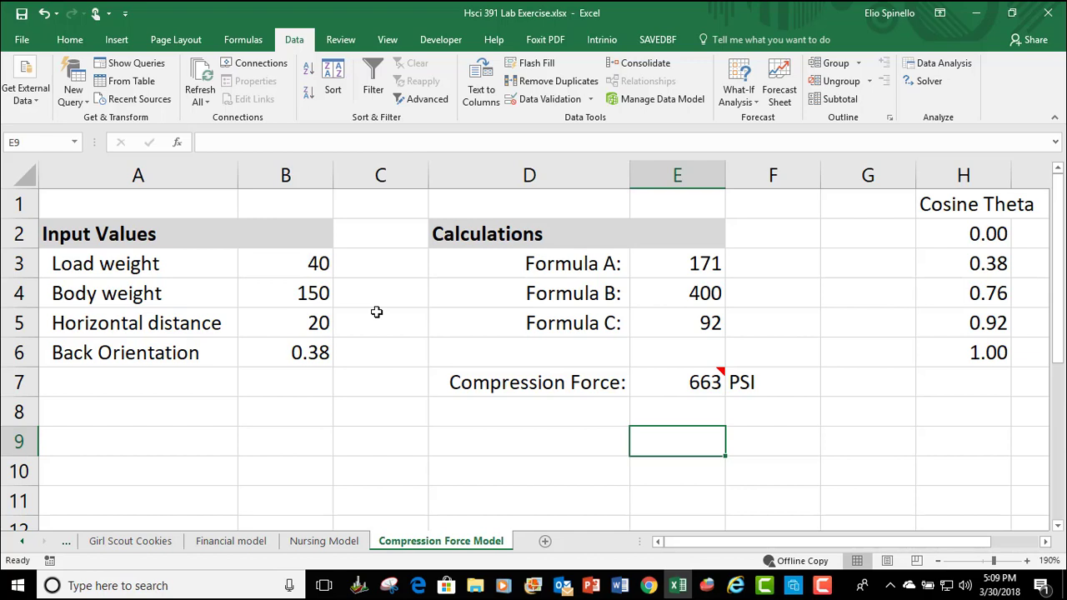
# Step: Set the load weight in B3 to 50 and the body weight in B4 to 200
pyautogui.click(308, 267)
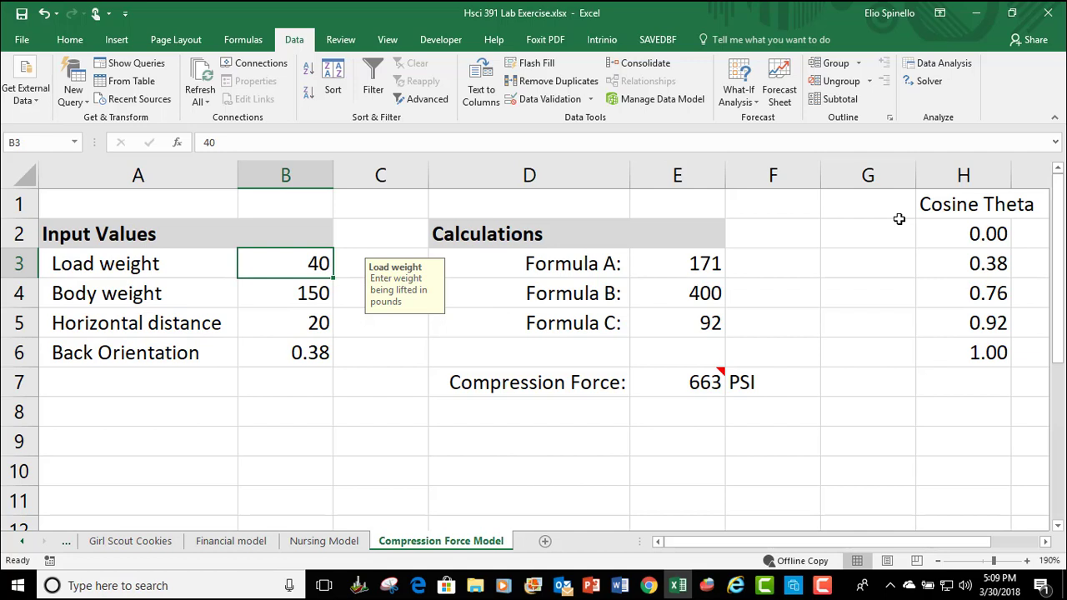
pyautogui.write('50')
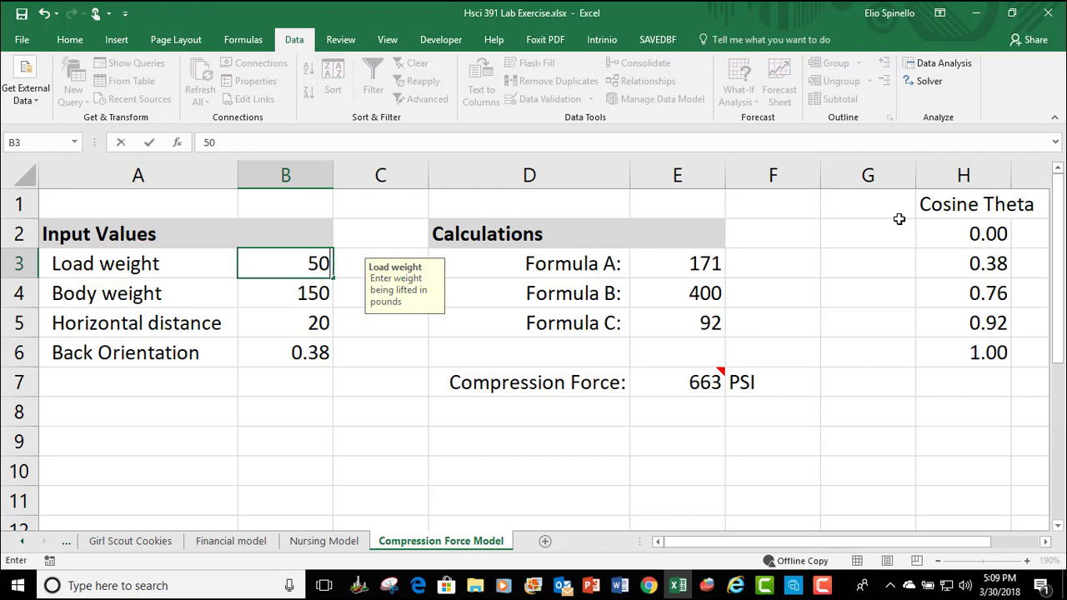
pyautogui.press('Return')
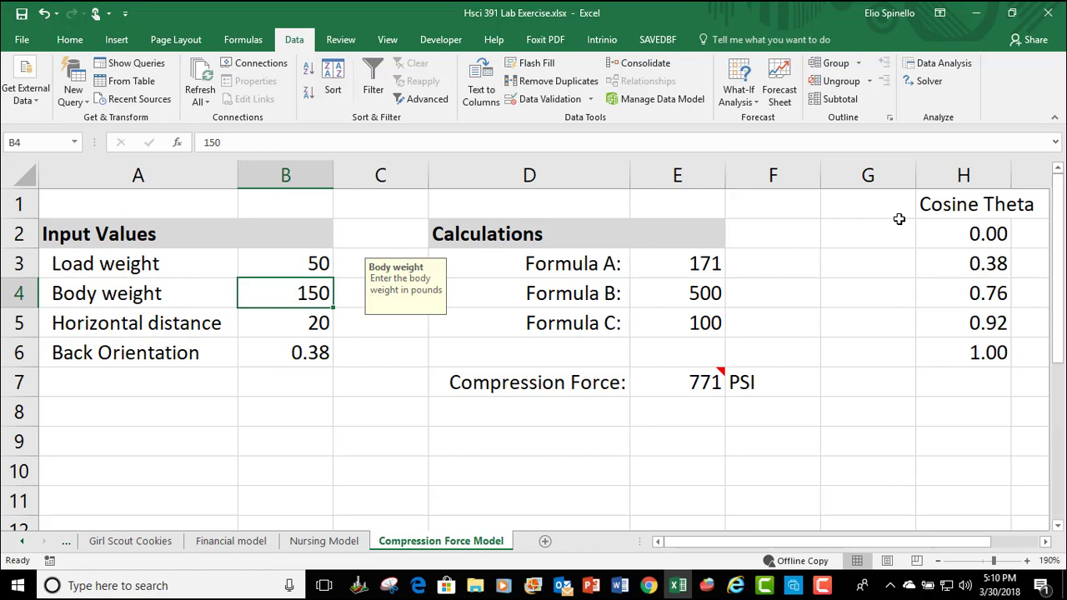
pyautogui.write('200')
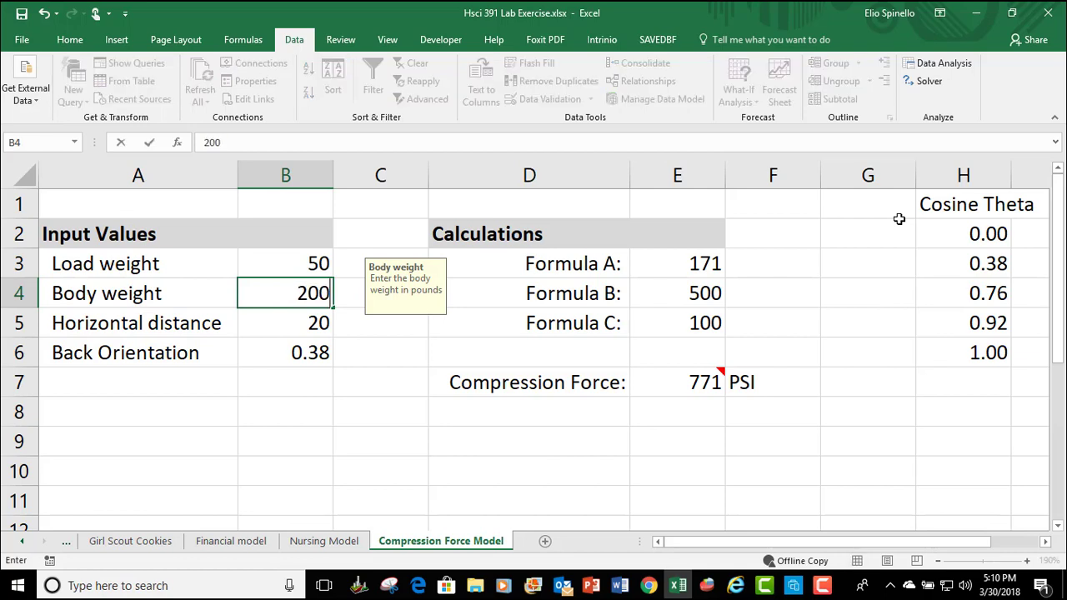
pyautogui.press('Return')
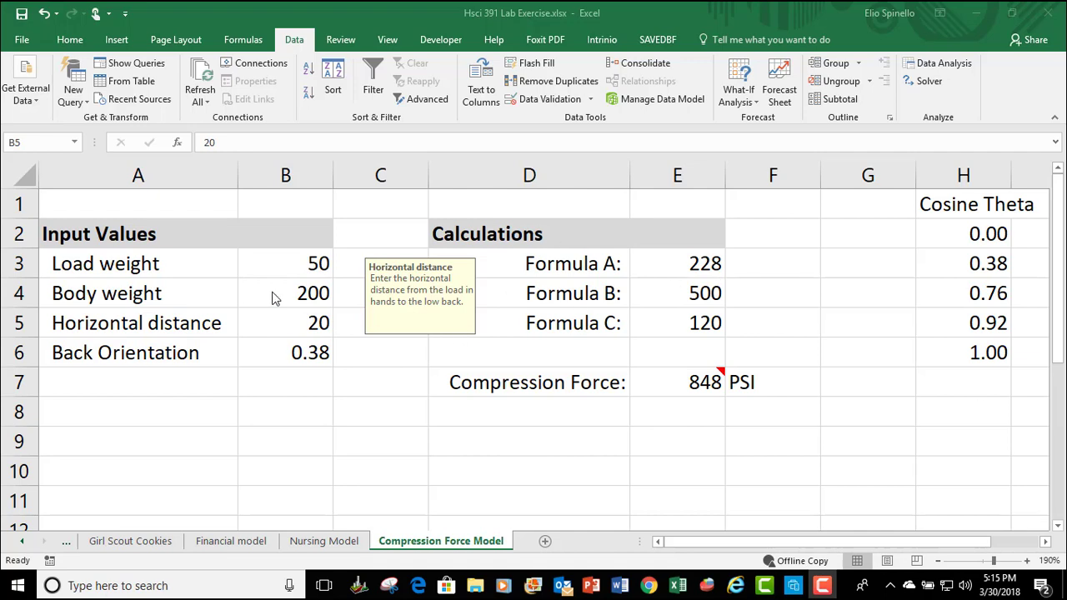
# Step: Set the horizontal distance in B5 to 22 and choose 0.76 as the back orientation in B6
pyautogui.click(296, 323)
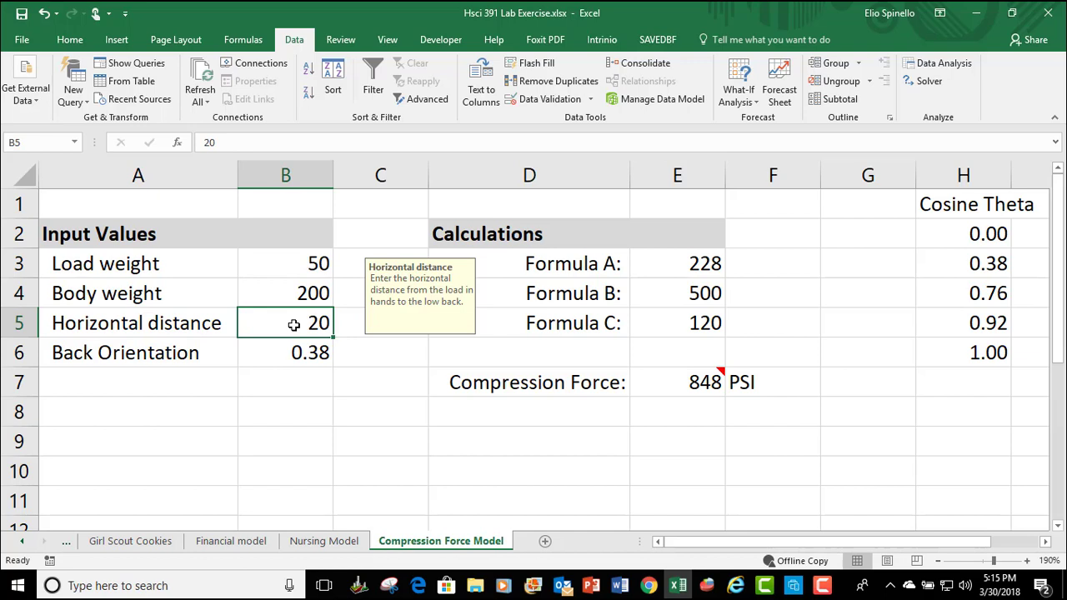
pyautogui.write('22')
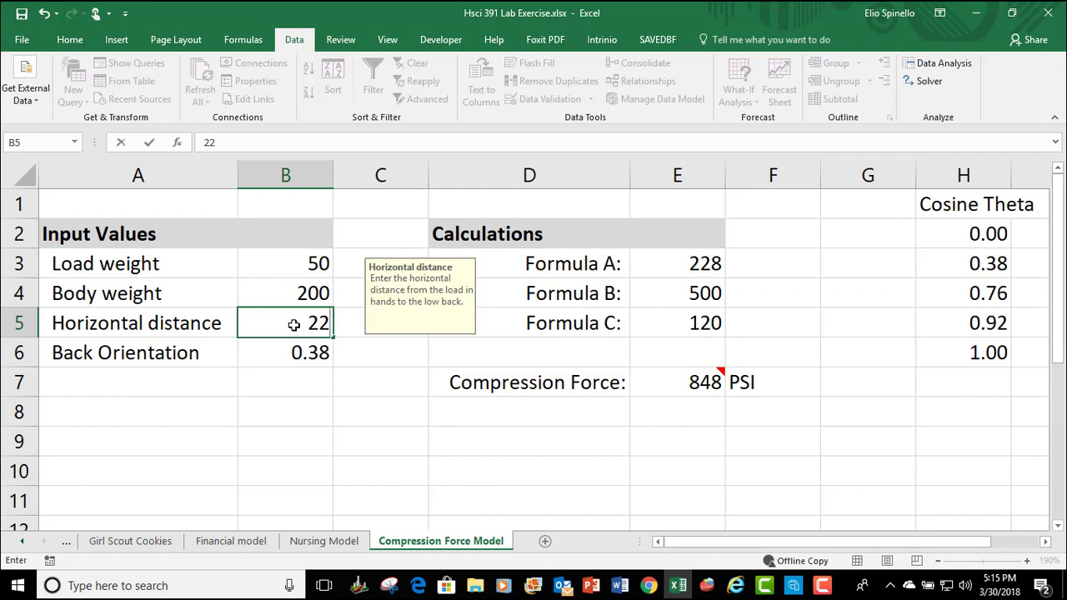
pyautogui.press('Return')
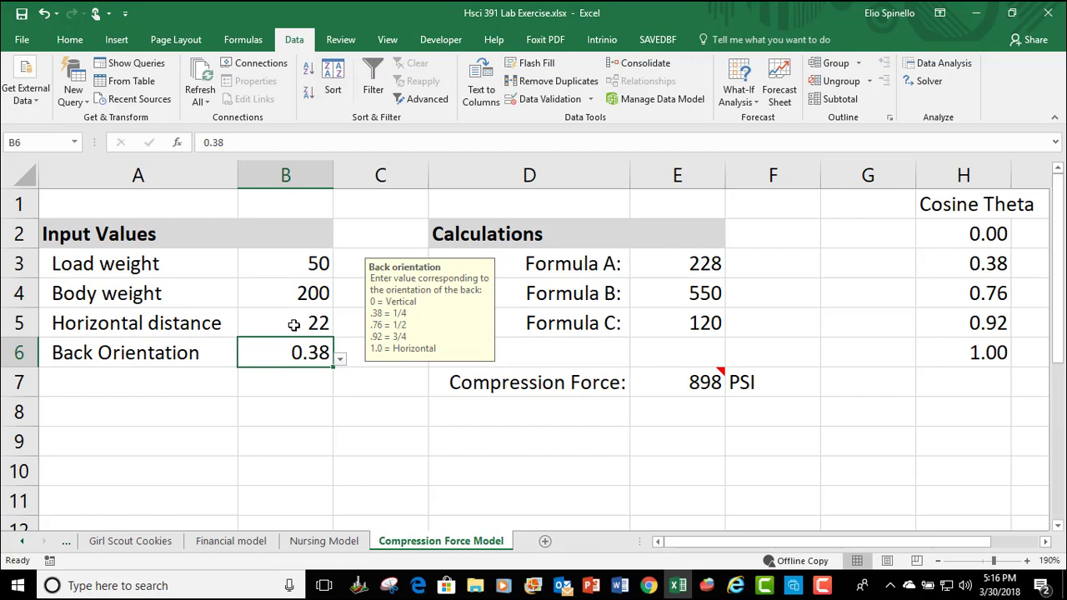
pyautogui.click(340, 362)
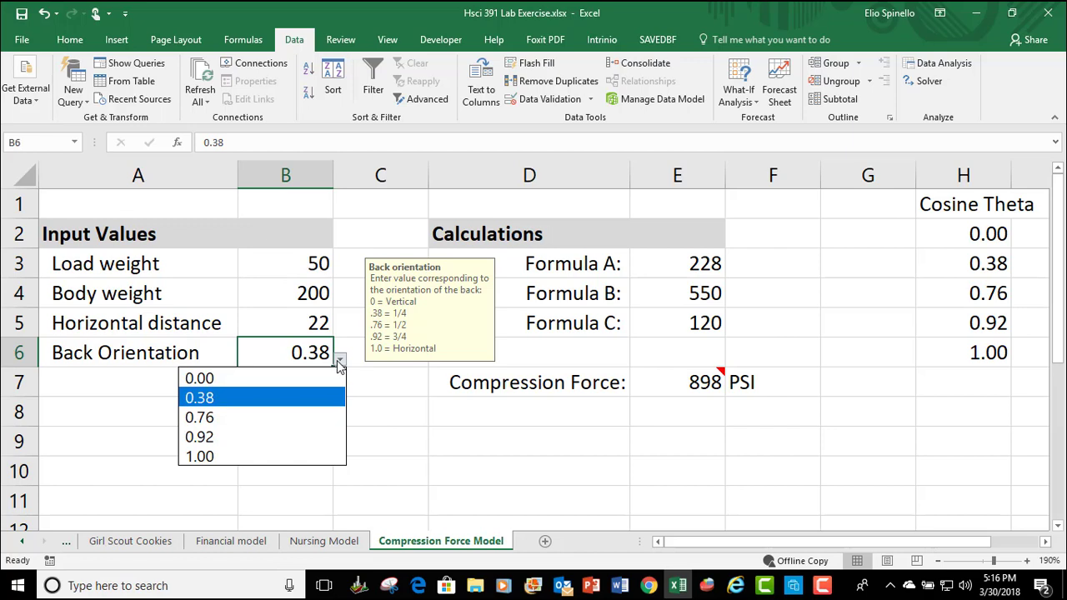
pyautogui.click(239, 416)
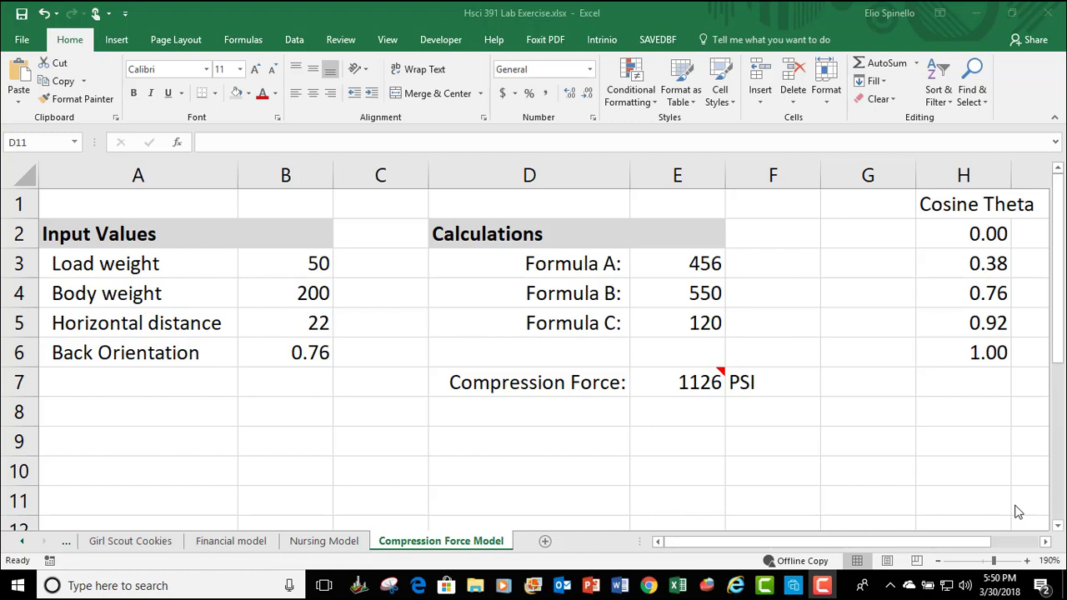
# Step: Set the load weight in B3 to 35 and the body weight in B4 to 150
pyautogui.click(306, 262)
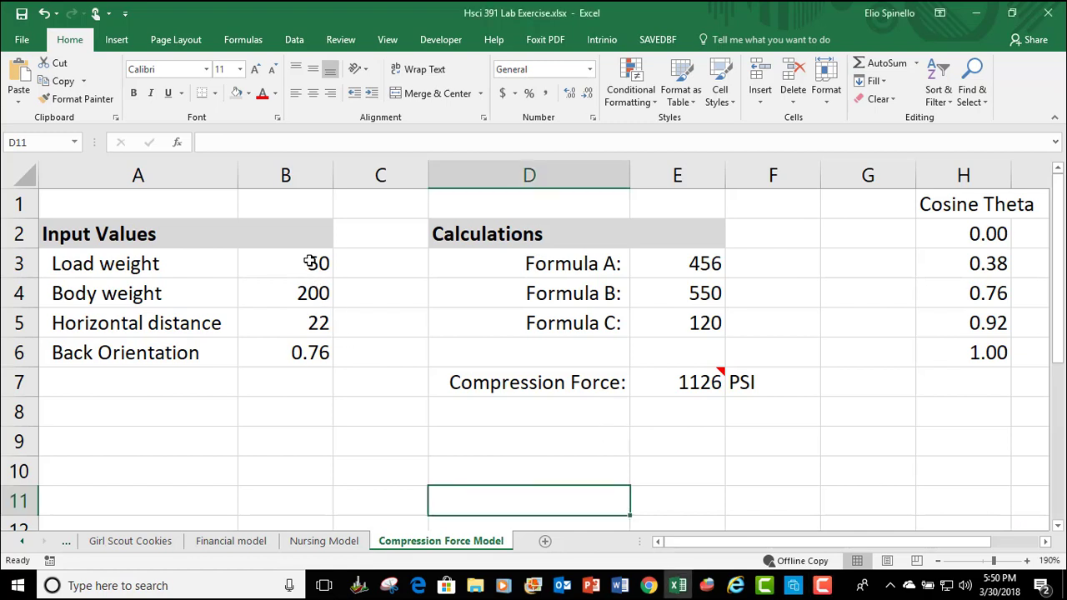
pyautogui.click(308, 262)
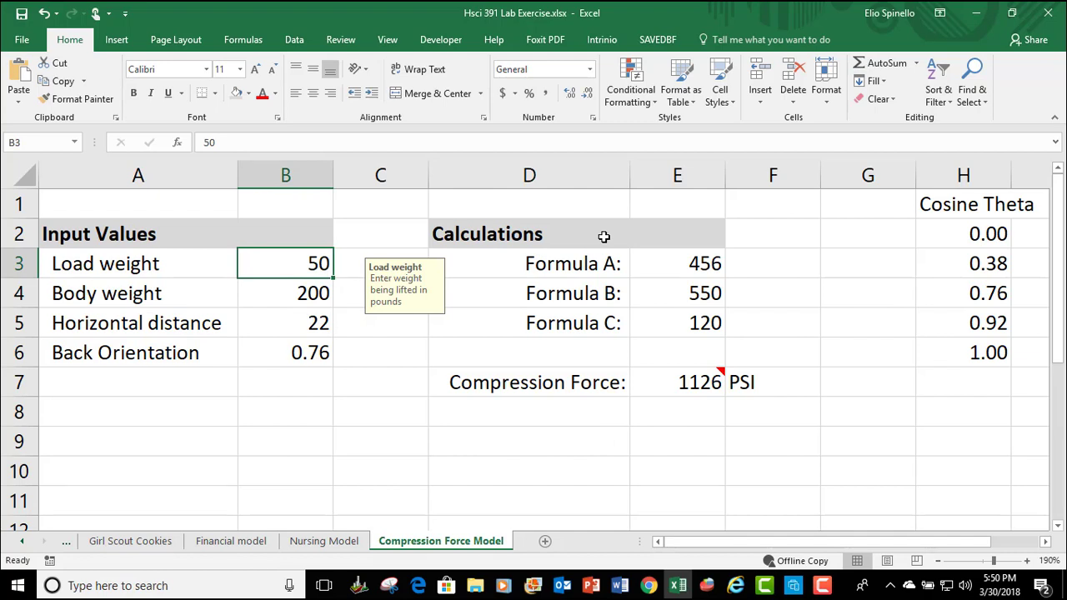
pyautogui.write('35')
pyautogui.press('Return')
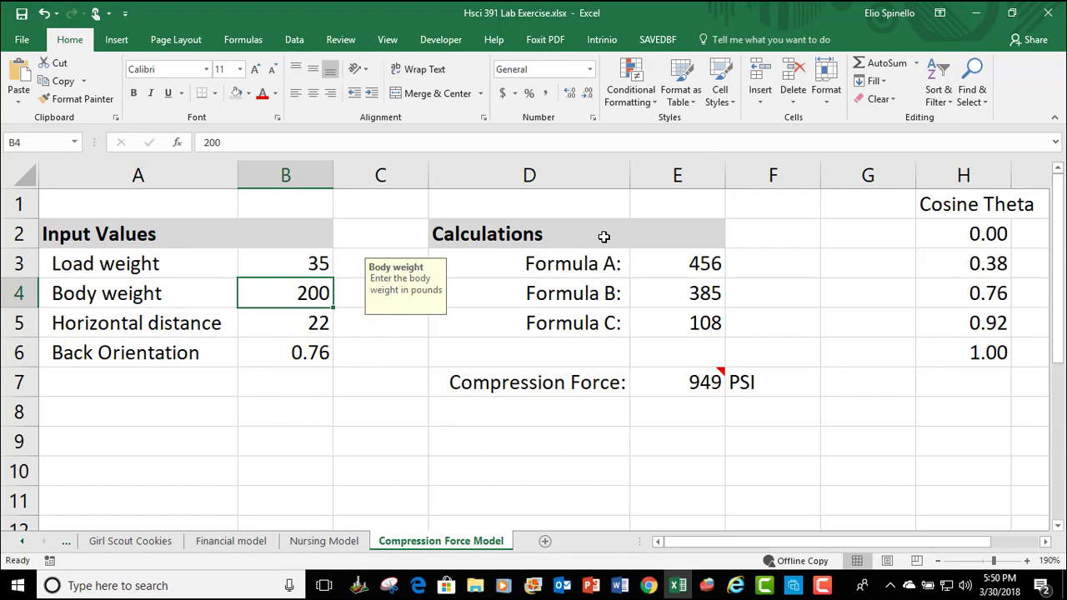
pyautogui.write('150')
pyautogui.press('Return')
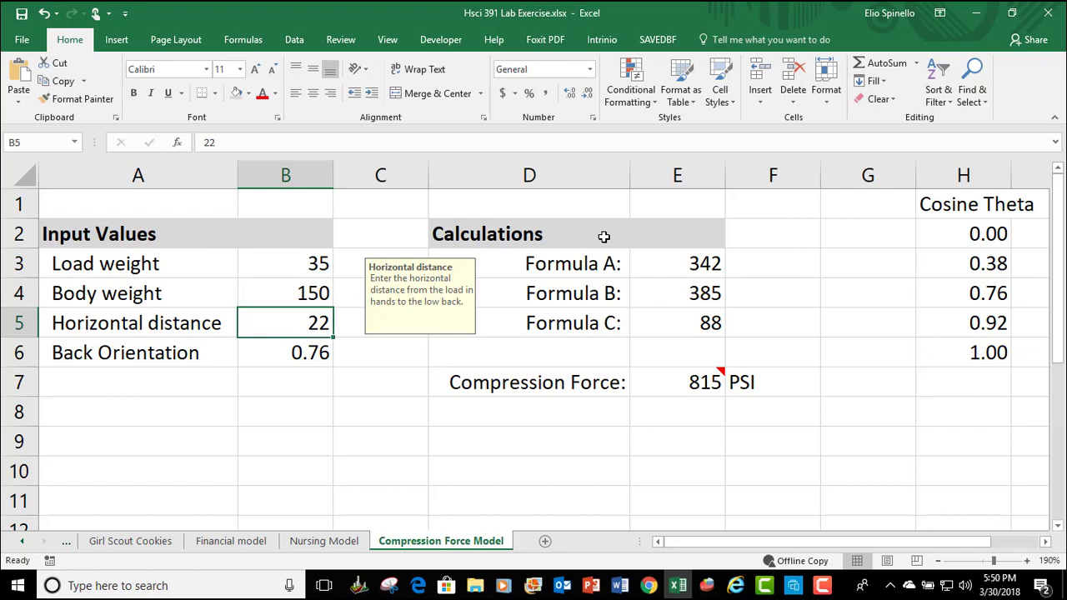
# Step: Choose 0.38 as the back orientation in B6
pyautogui.click(300, 352)
pyautogui.click(341, 359)
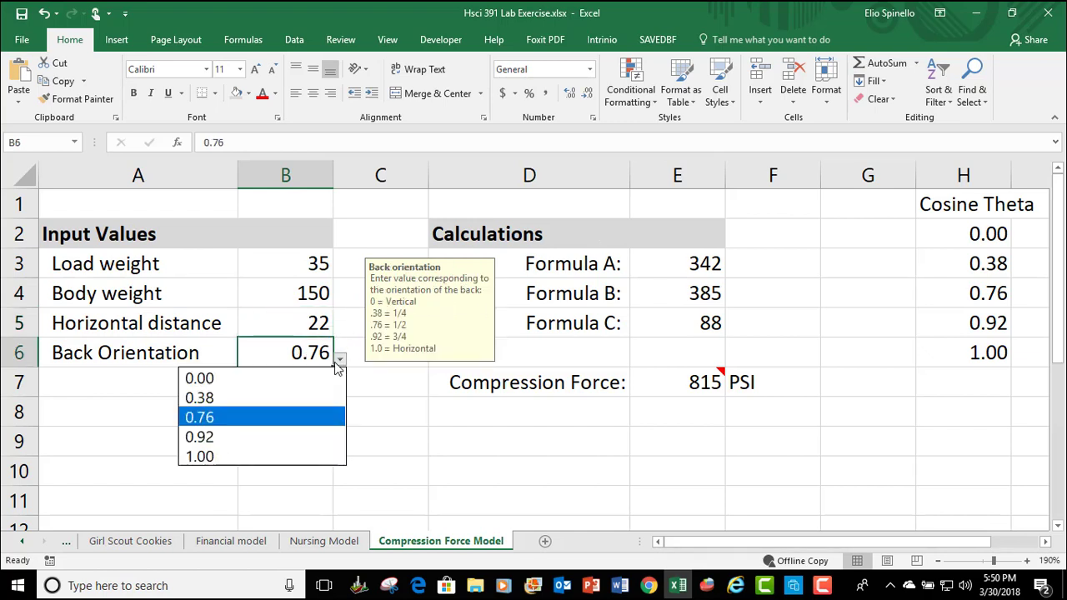
pyautogui.click(241, 402)
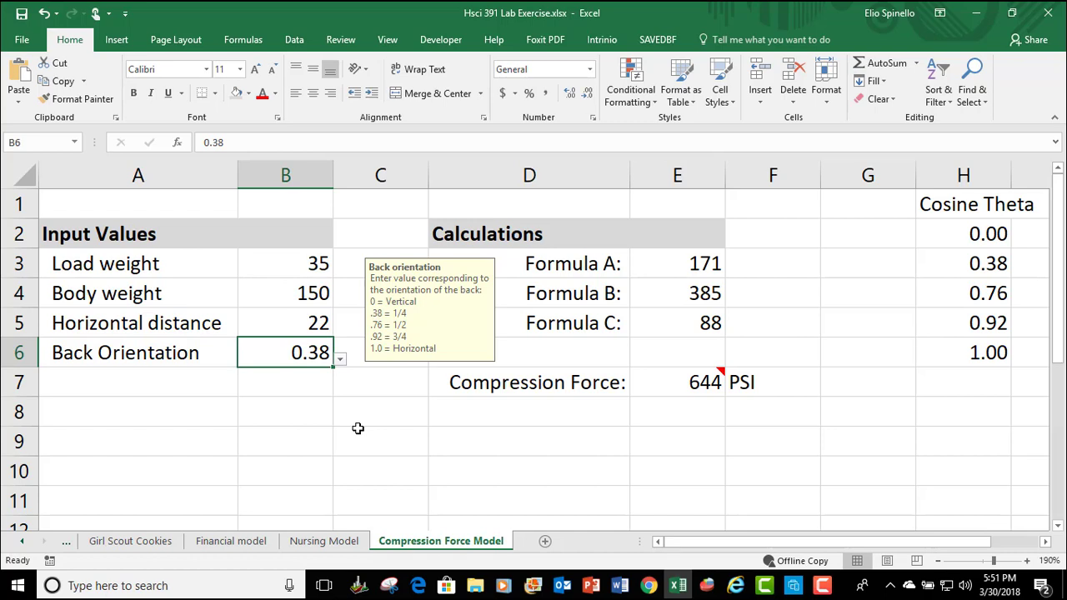
# Step: Add the heading "Risk Factors" in cell A8 and format it bold and underlined
pyautogui.click(112, 403)
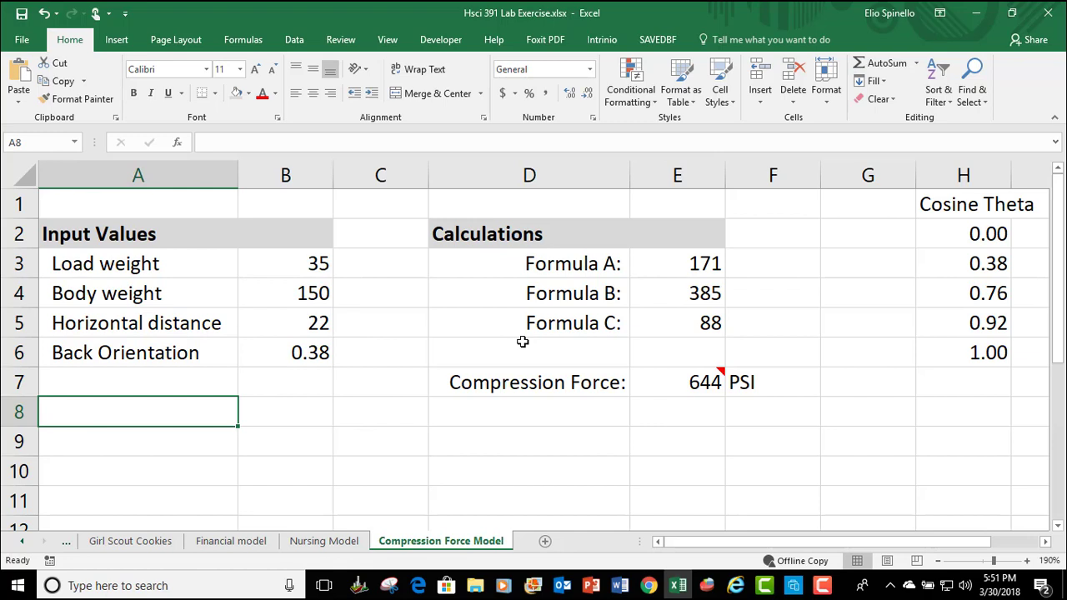
pyautogui.write('Risk Factors')
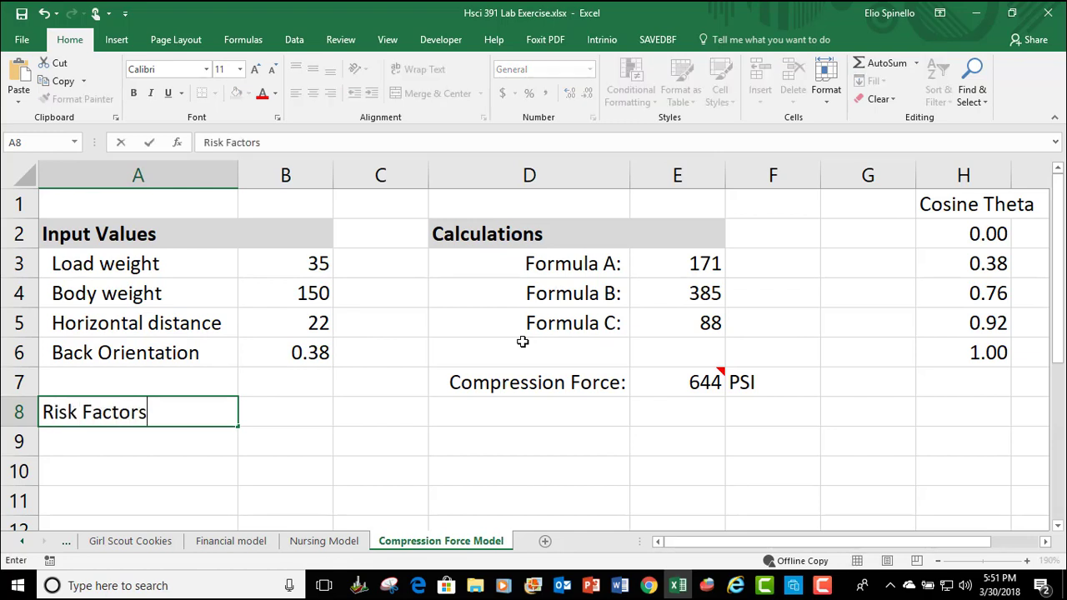
pyautogui.press('Return')
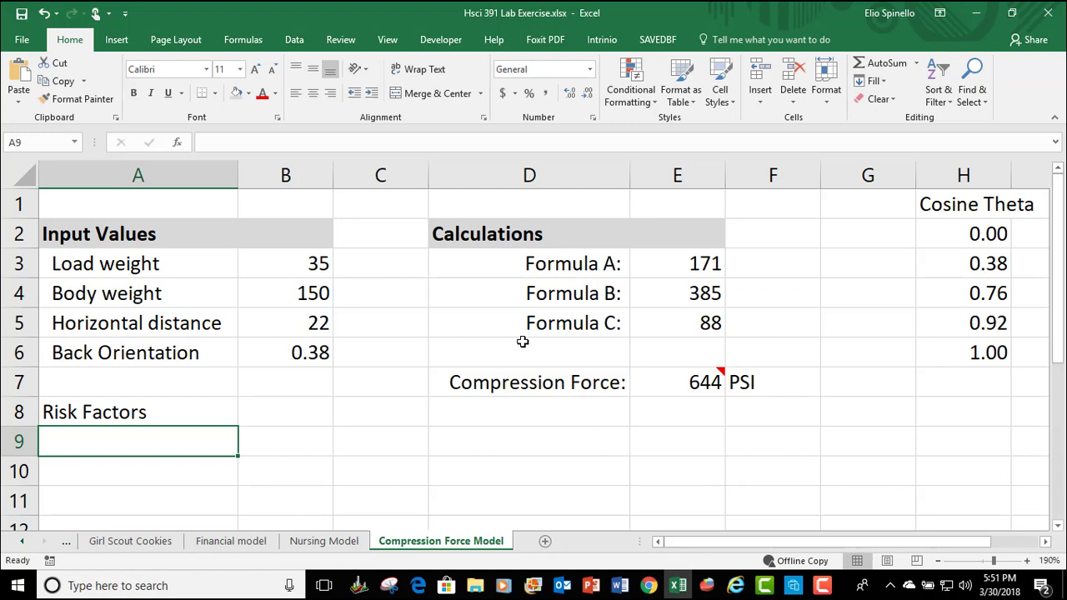
pyautogui.click(148, 416)
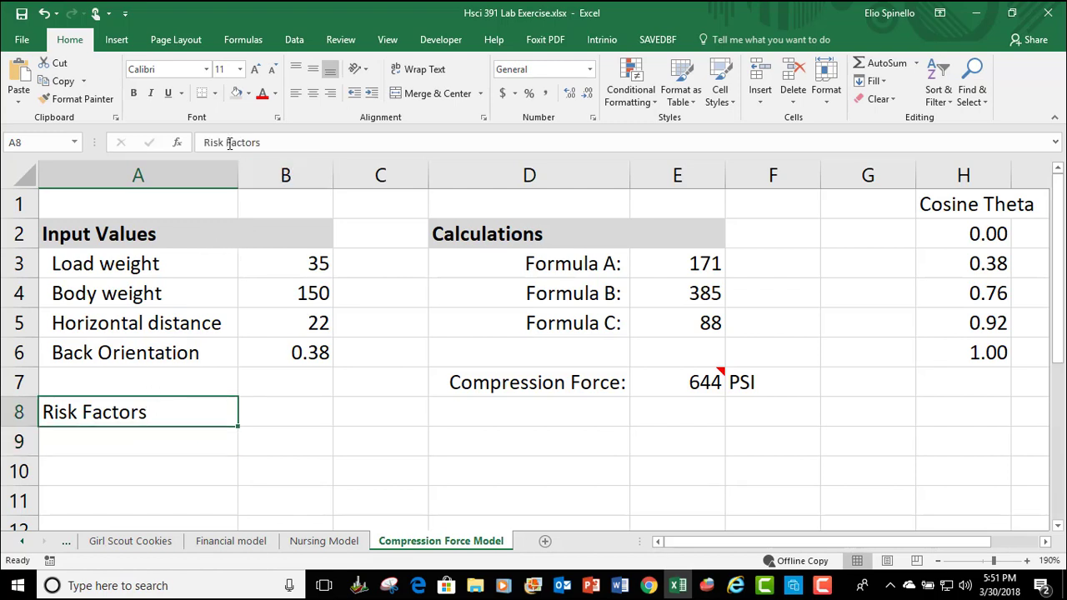
pyautogui.click(133, 93)
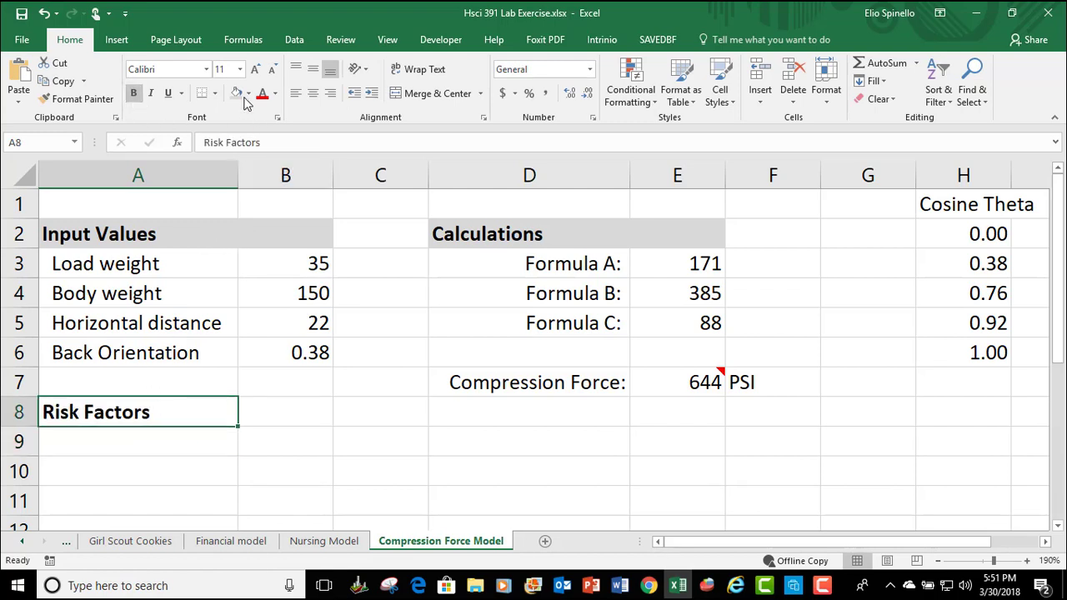
pyautogui.click(168, 93)
pyautogui.click(232, 467)
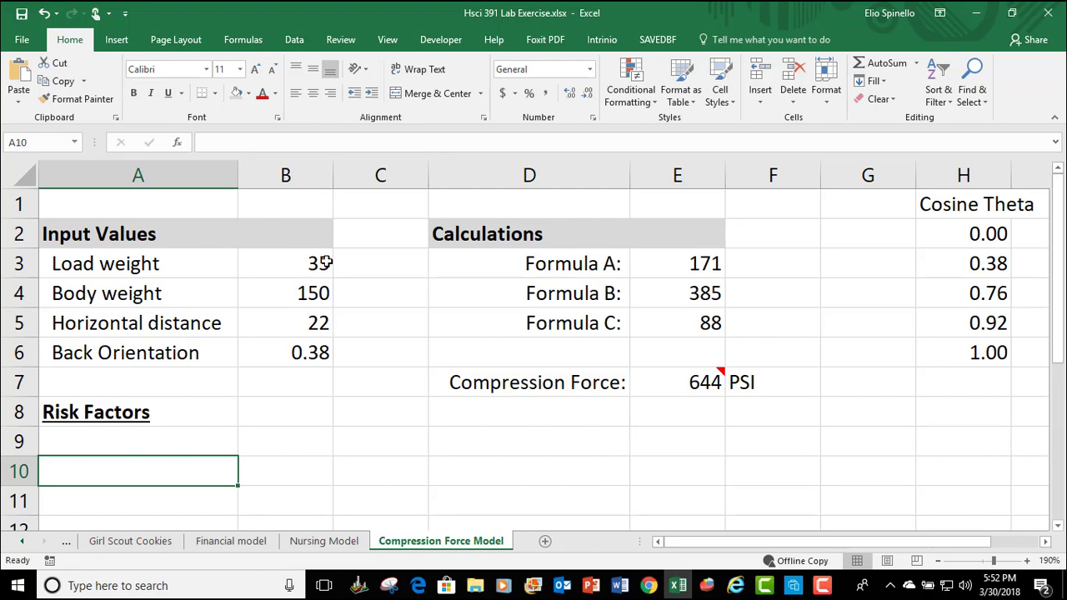
# Step: Change the font color of the input values in B3:B6 to the standard blue
pyautogui.moveTo(325, 262); pyautogui.dragTo(295, 348)
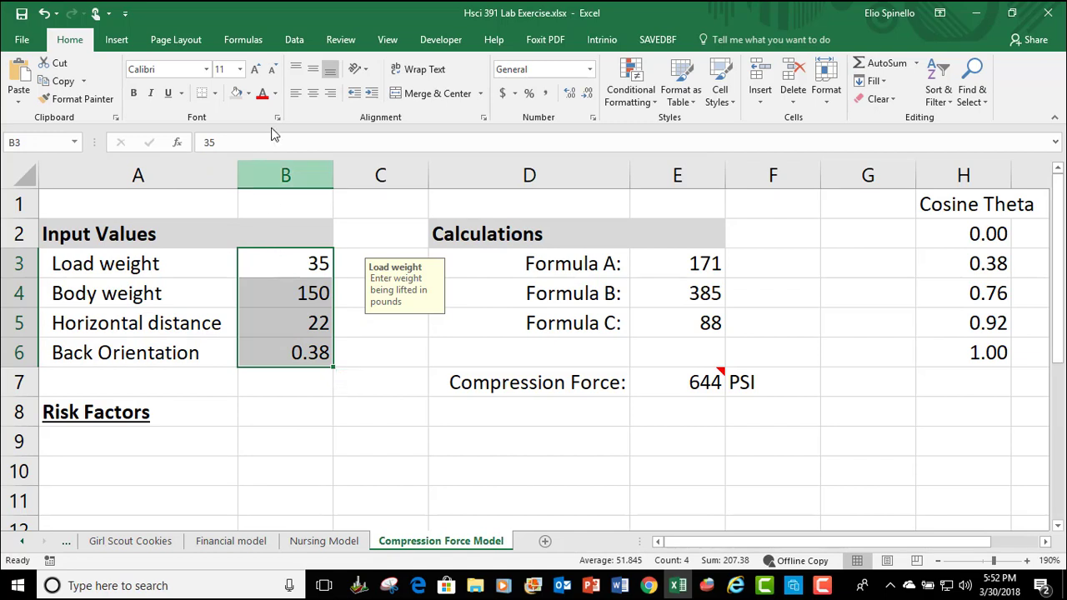
pyautogui.click(275, 95)
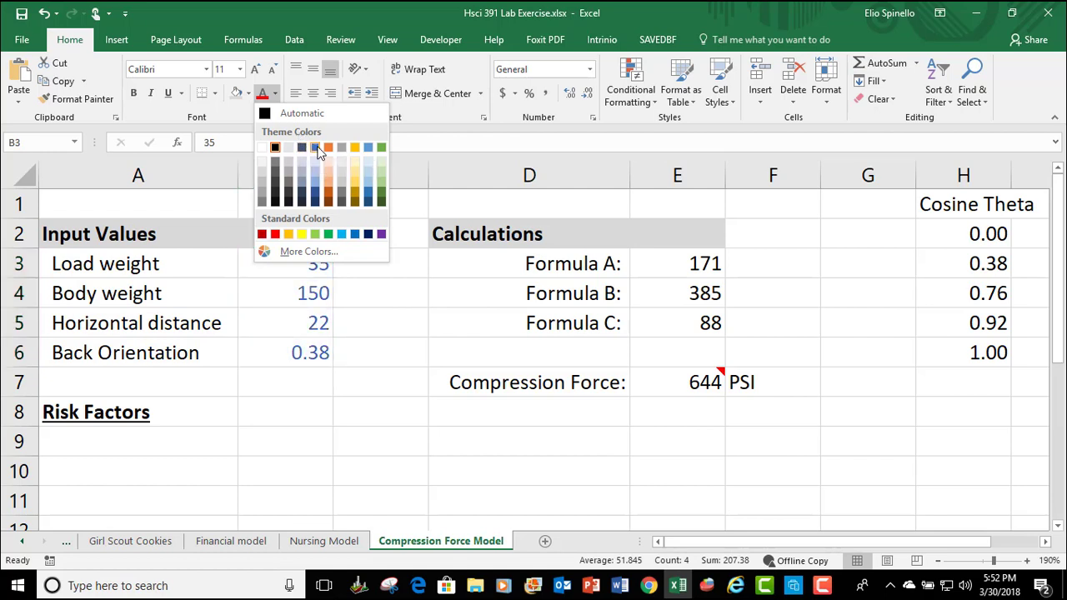
pyautogui.click(355, 236)
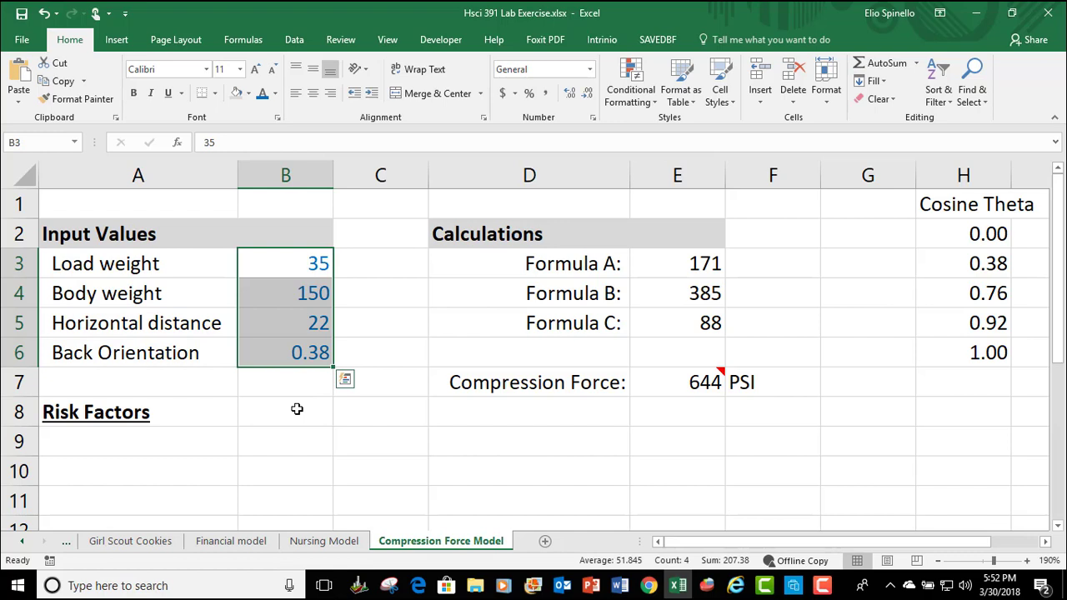
pyautogui.click(187, 449)
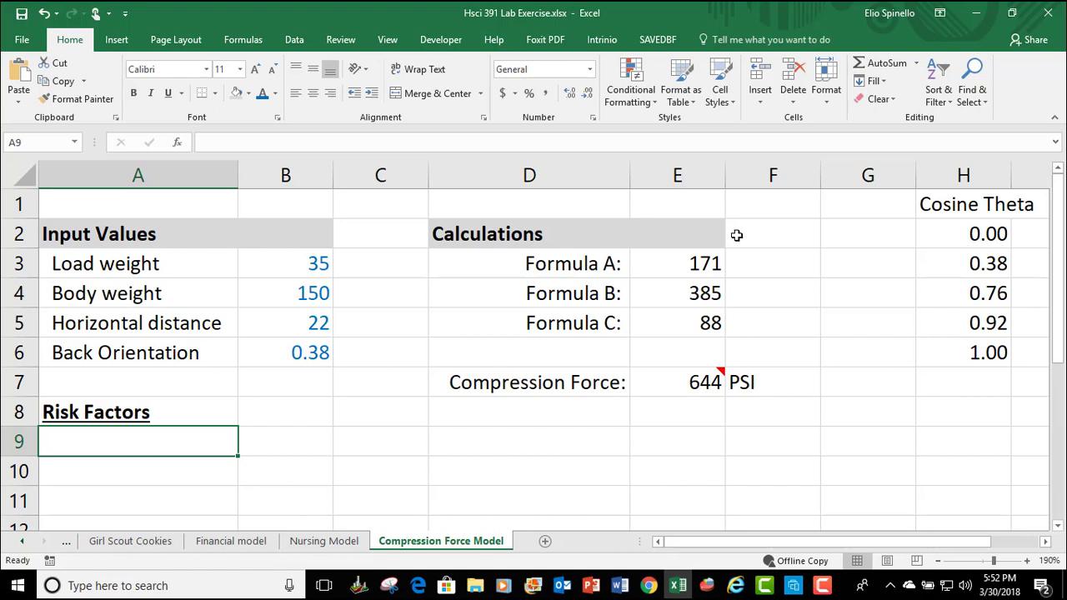
pyautogui.moveTo(710, 276); pyautogui.dragTo(686, 373)
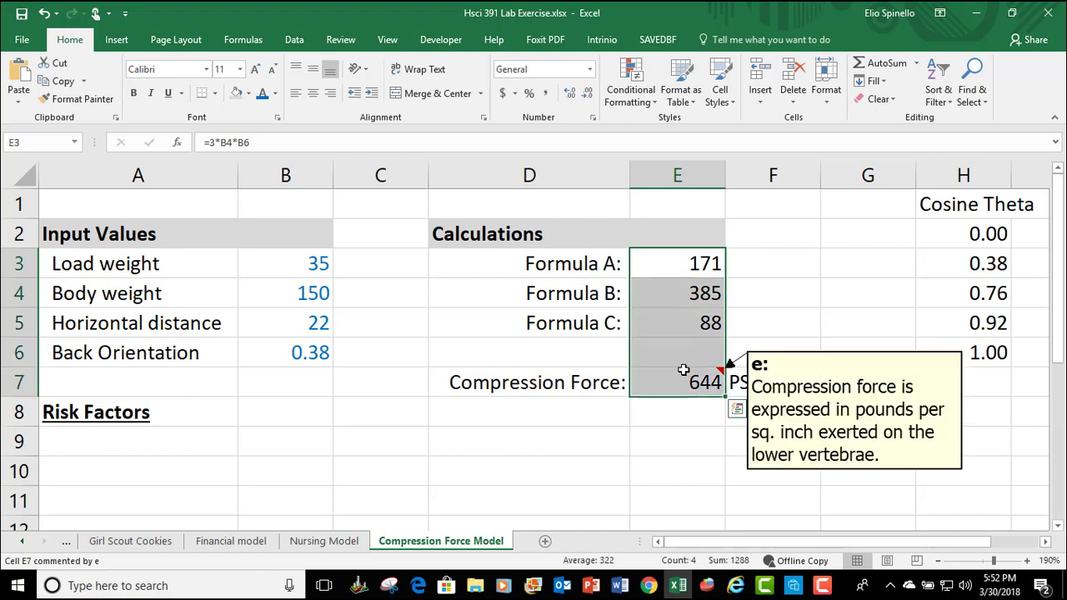
pyautogui.click(637, 417)
# Step: Enter the indented label "Elevated Risk" in A9 with the threshold value 1000 in B9
pyautogui.click(125, 449)
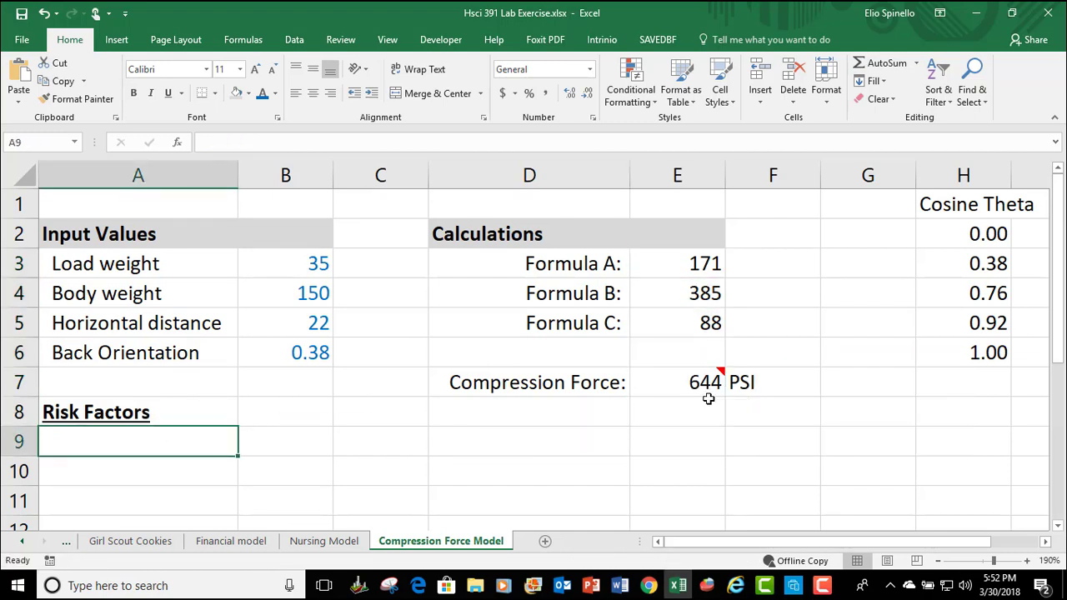
pyautogui.write('Elevated Risk')
pyautogui.press('Return')
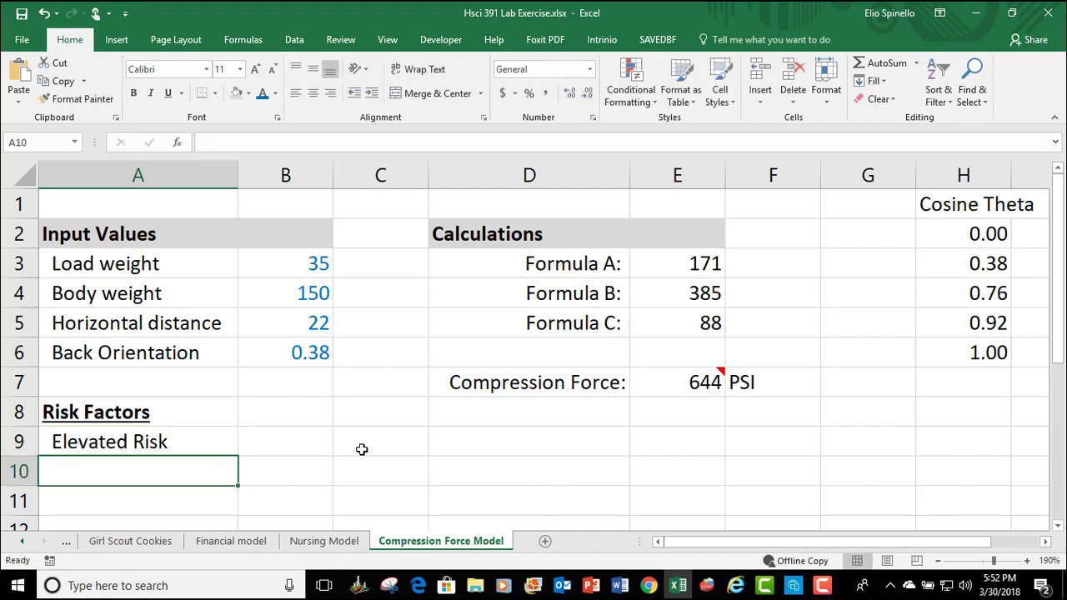
pyautogui.click(275, 447)
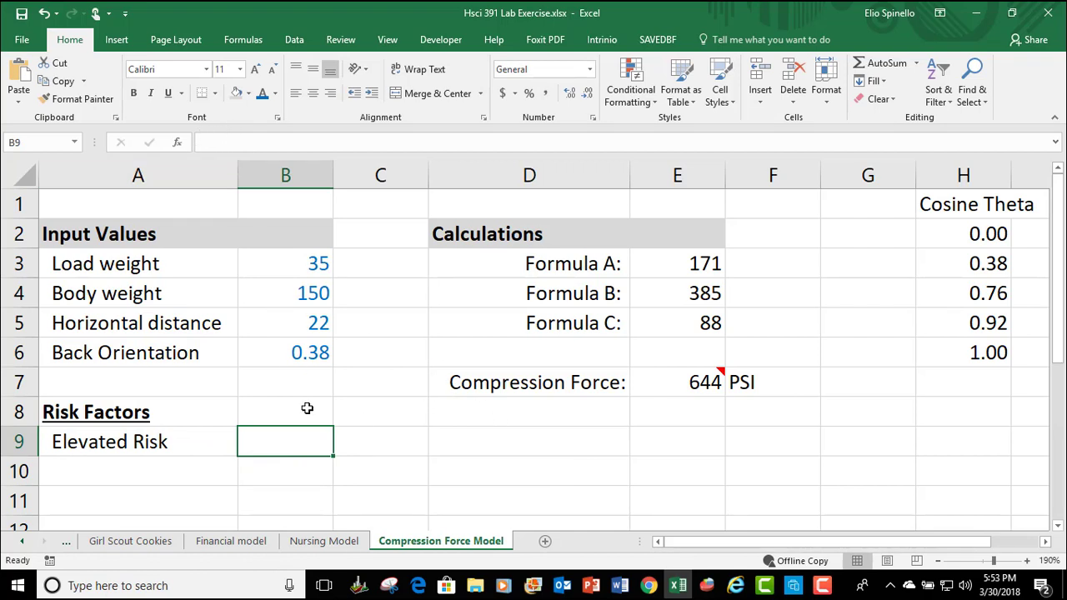
pyautogui.write('1000')
pyautogui.press('Return')
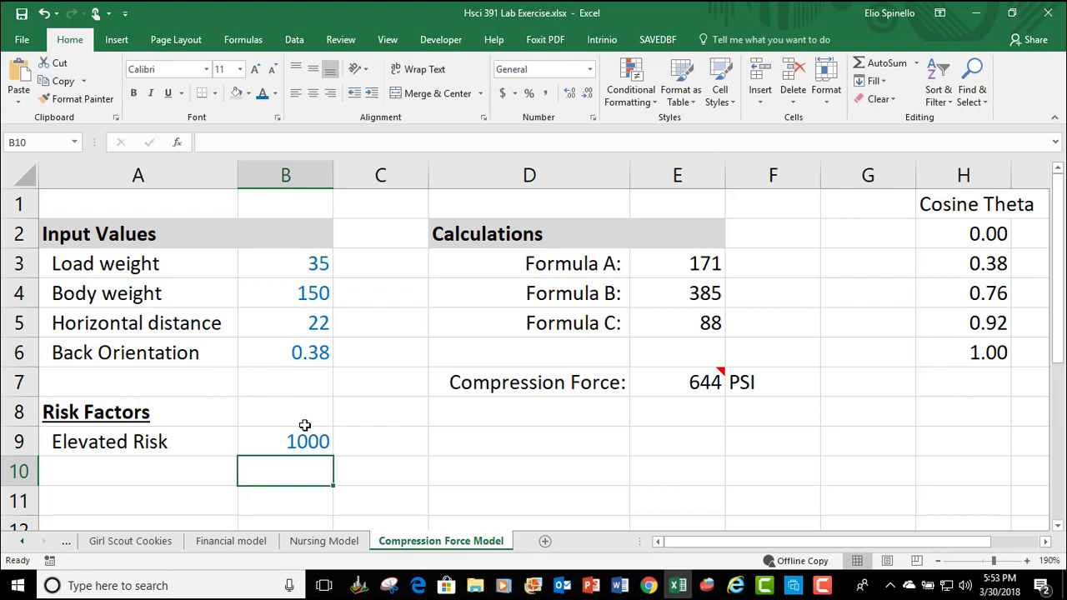
# Step: Enter the indented label "High Risk" in A10 with the threshold value 1250 in B10
pyautogui.click(139, 477)
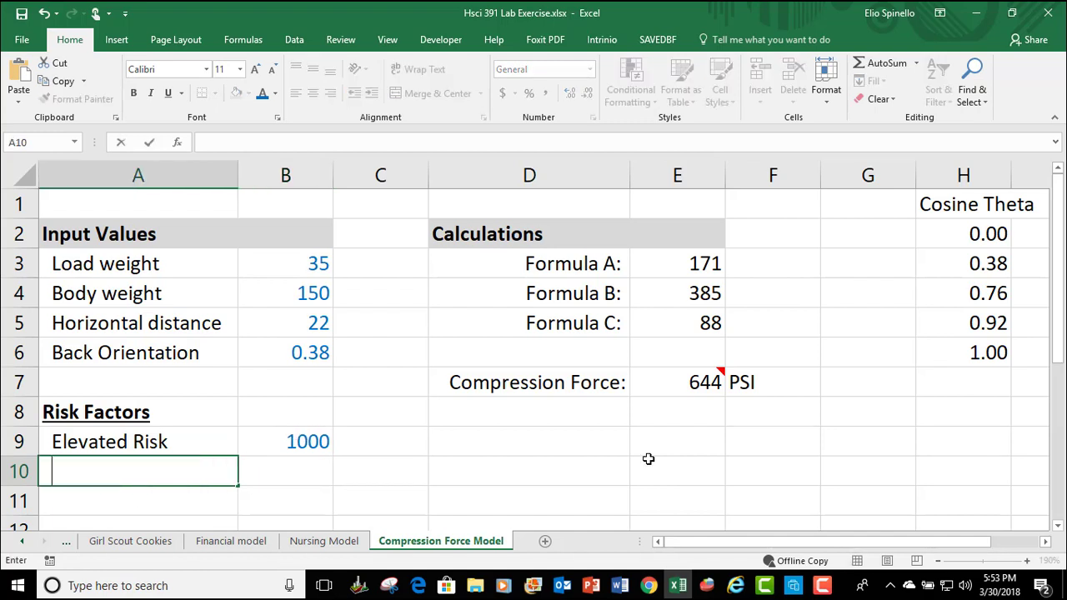
pyautogui.write('High risk')
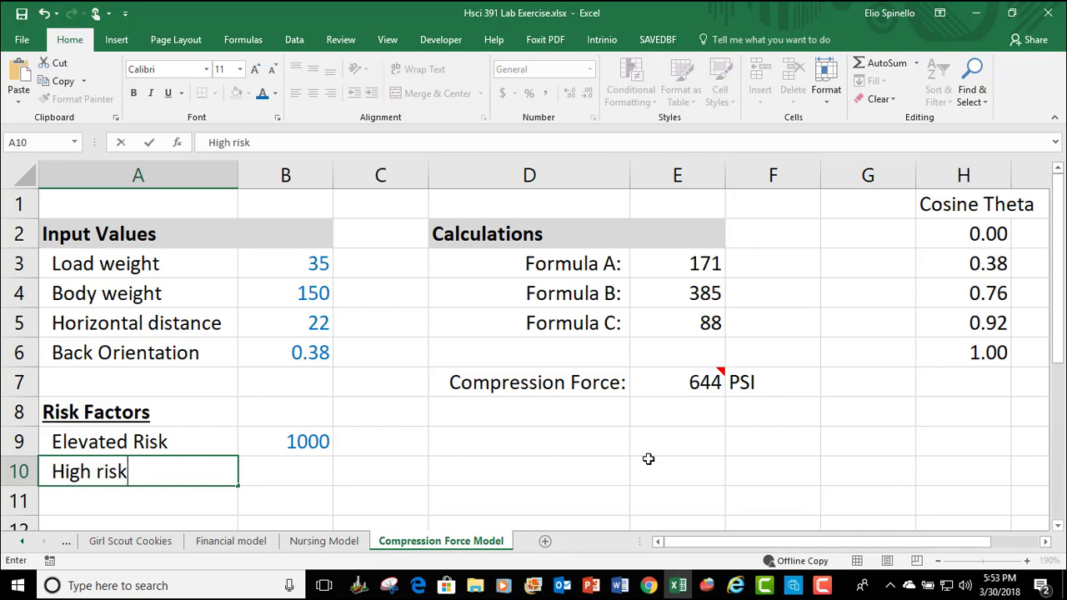
pyautogui.press('Return')
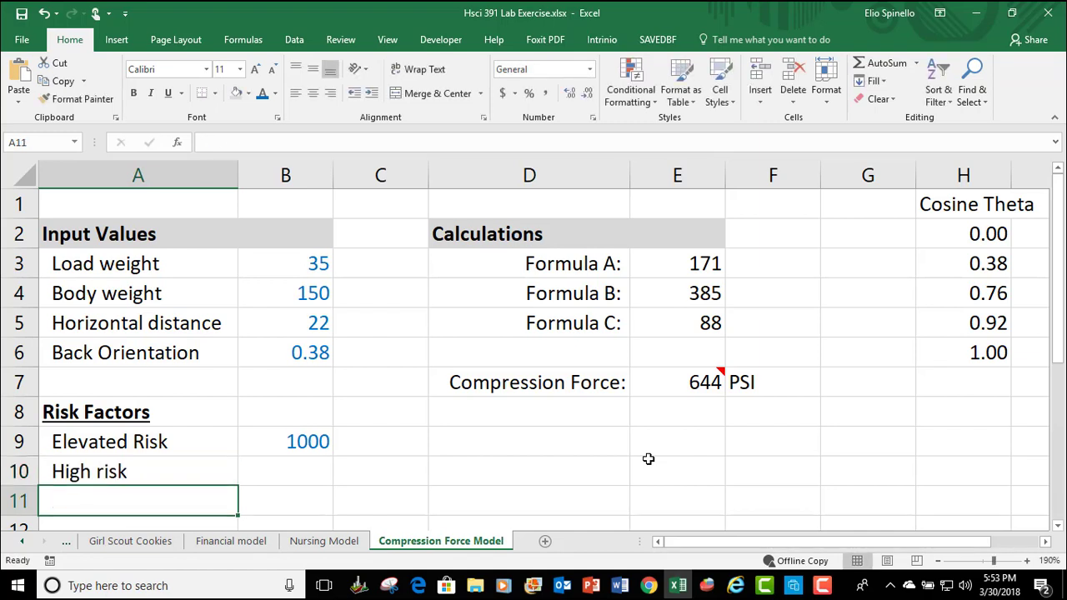
pyautogui.doubleClick(100, 474)
pyautogui.moveTo(98, 473); pyautogui.dragTo(127, 474)
pyautogui.write('Risk')
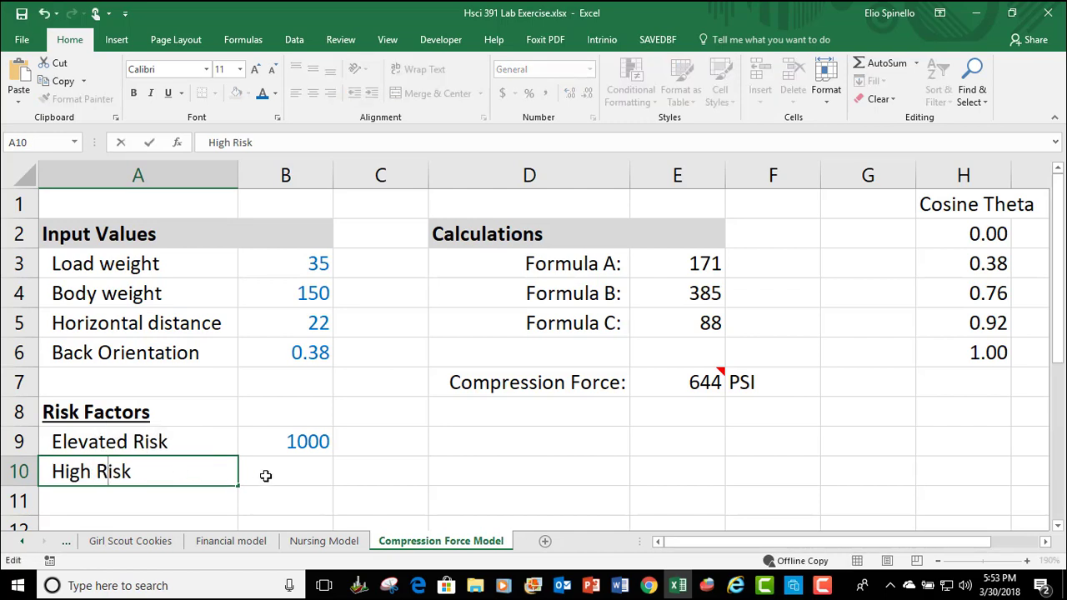
pyautogui.click(285, 472)
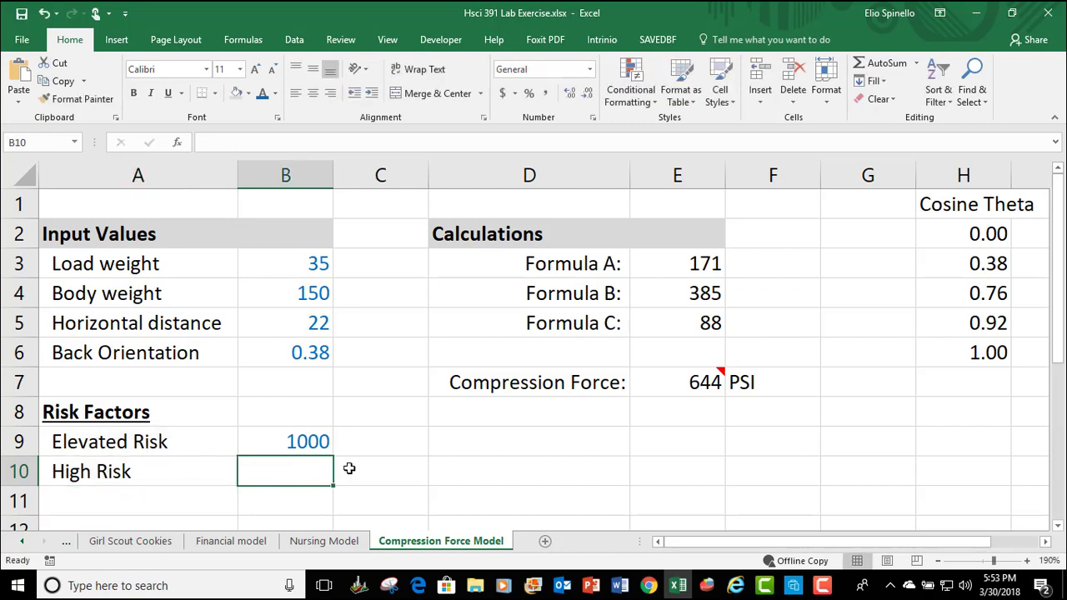
pyautogui.write('1250')
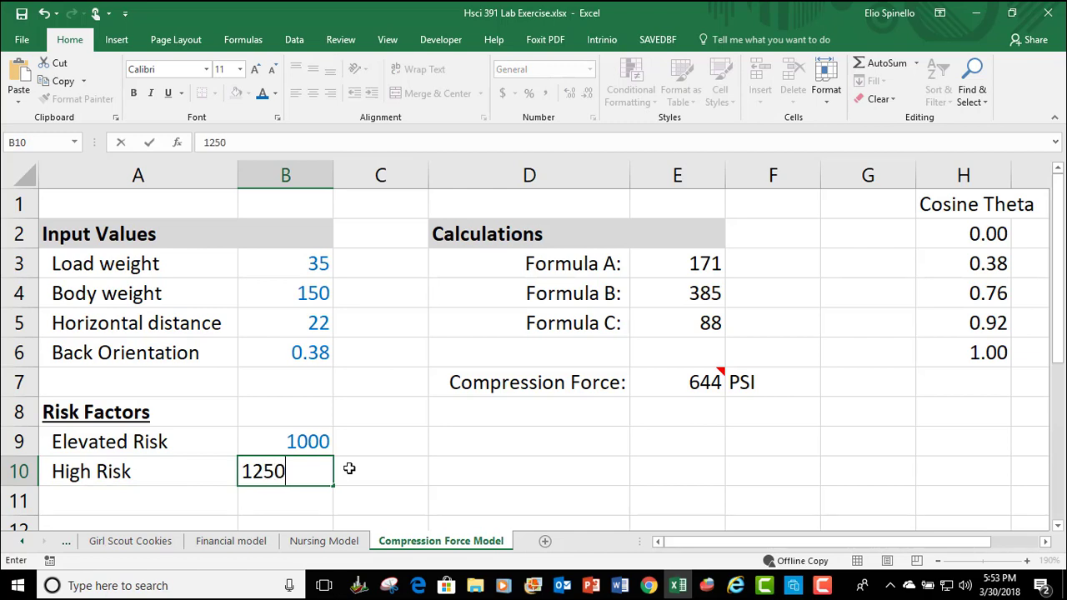
pyautogui.press('Return')
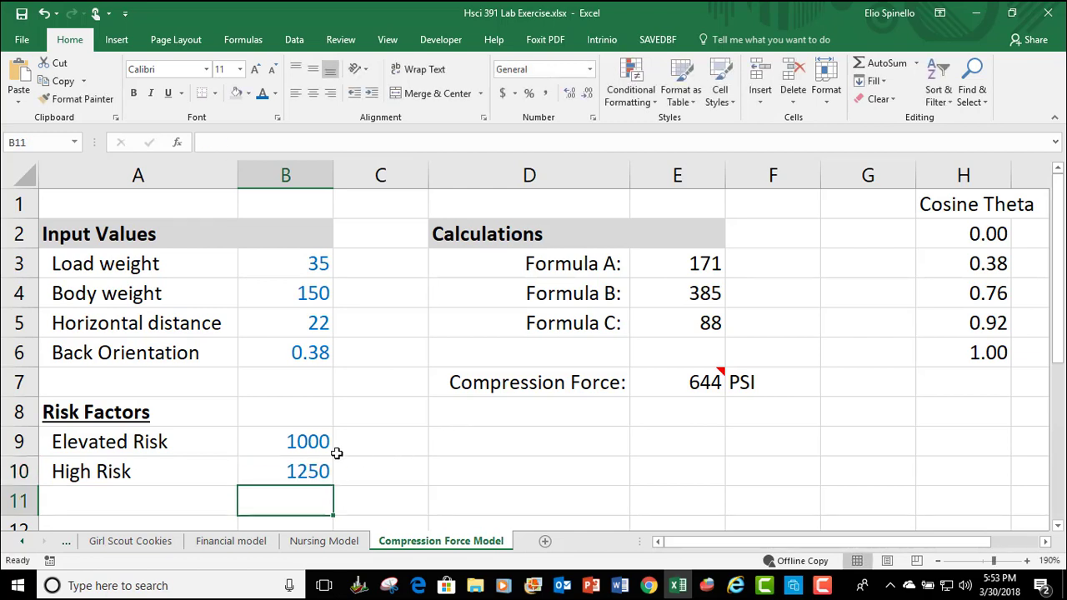
# Step: Format the risk thresholds in B9:B10 with a thousands separator and no decimal places
pyautogui.moveTo(313, 442); pyautogui.dragTo(307, 470)
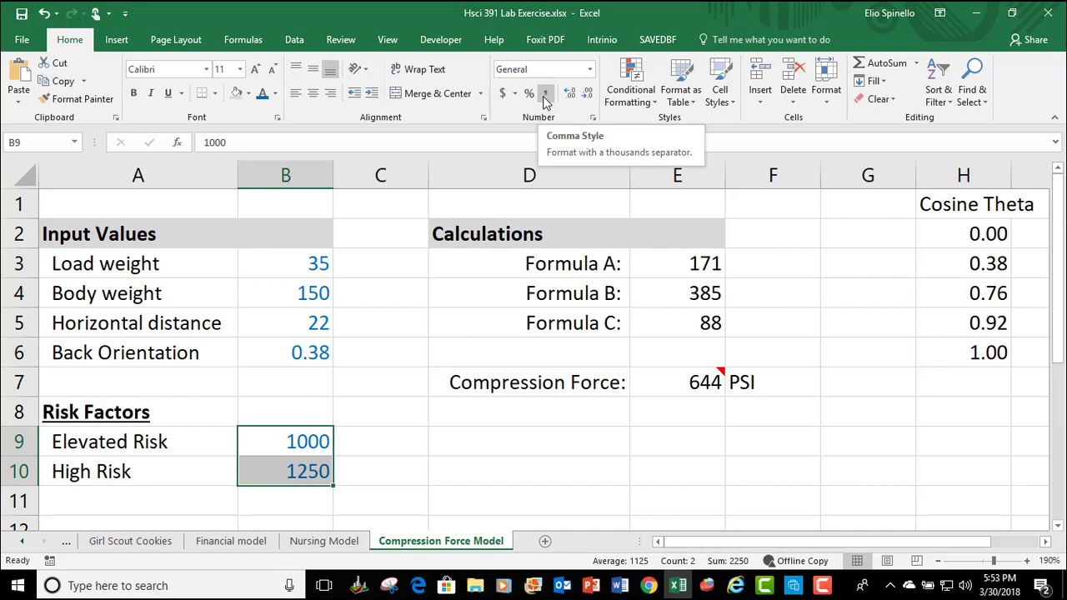
pyautogui.click(543, 95)
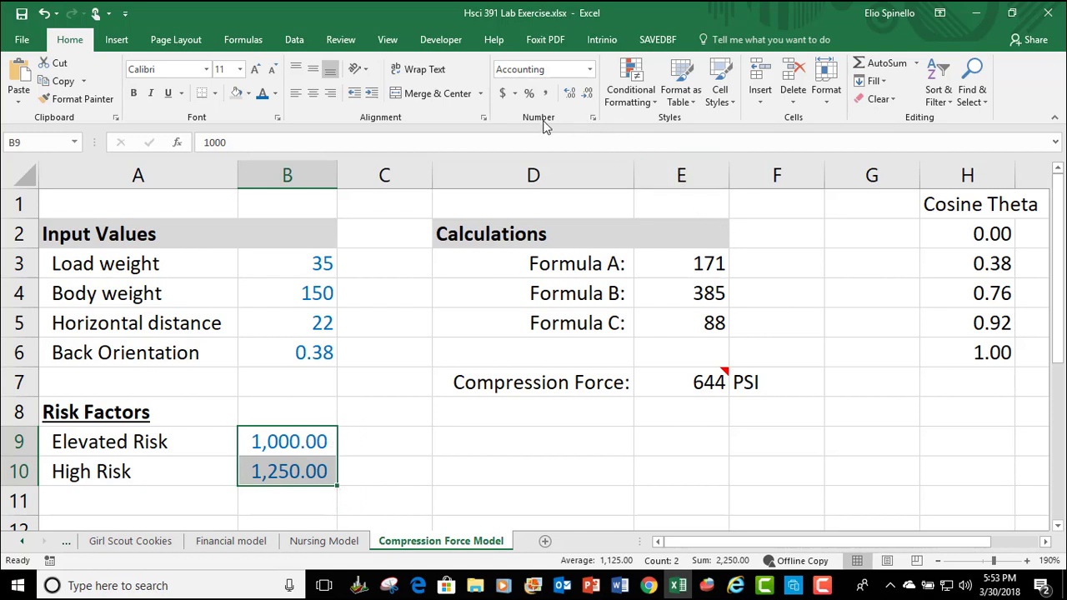
pyautogui.click(587, 95)
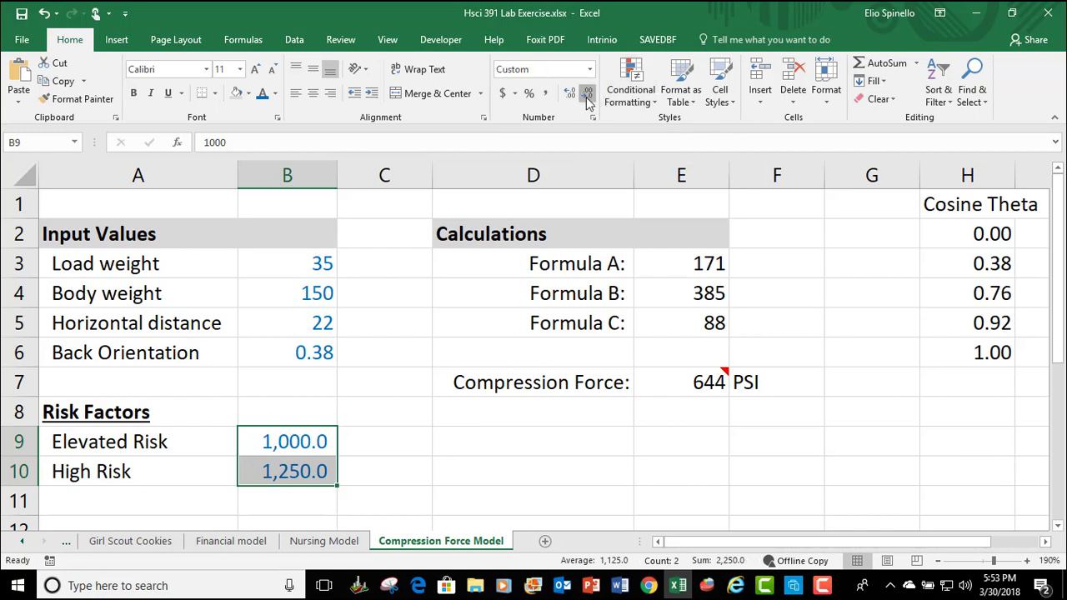
pyautogui.click(587, 95)
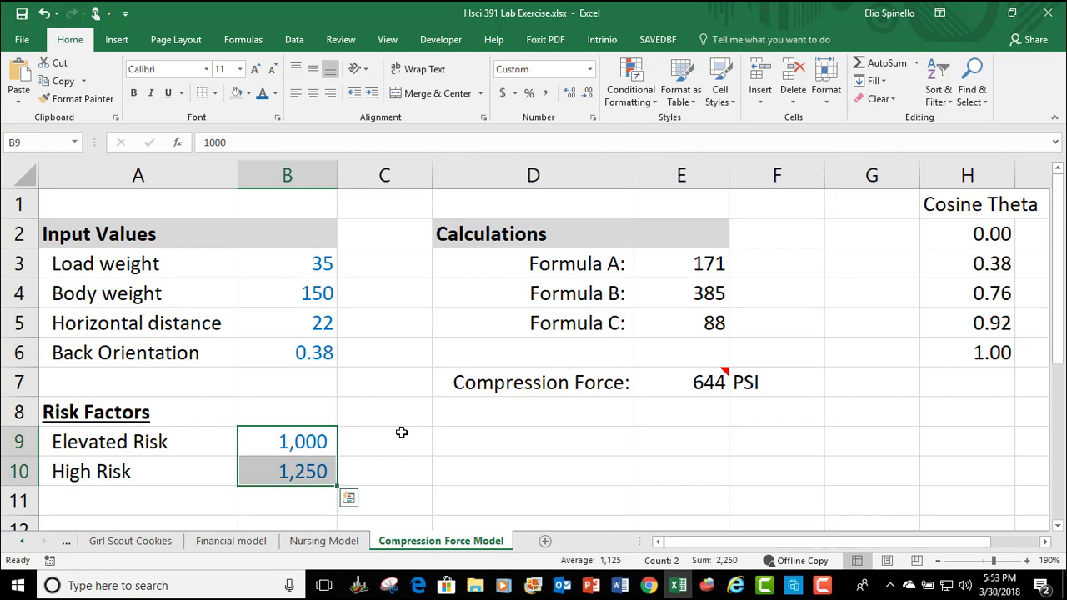
pyautogui.click(405, 443)
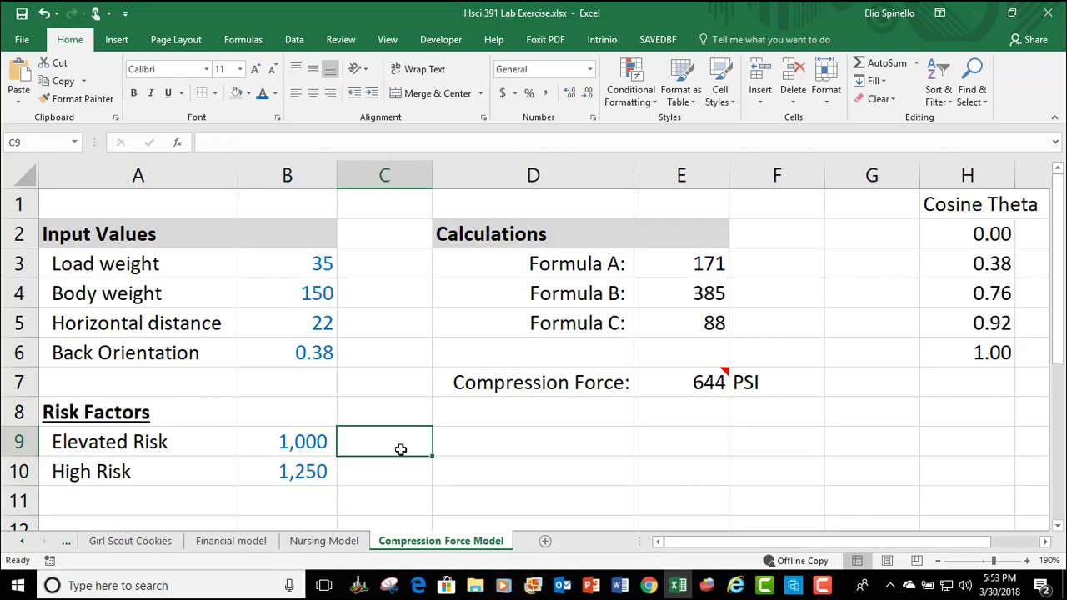
# Step: Conditionally format the compression force in E7 with Yellow Fill with Dark Yellow Text when it is greater than $B$9
pyautogui.moveTo(713, 389)
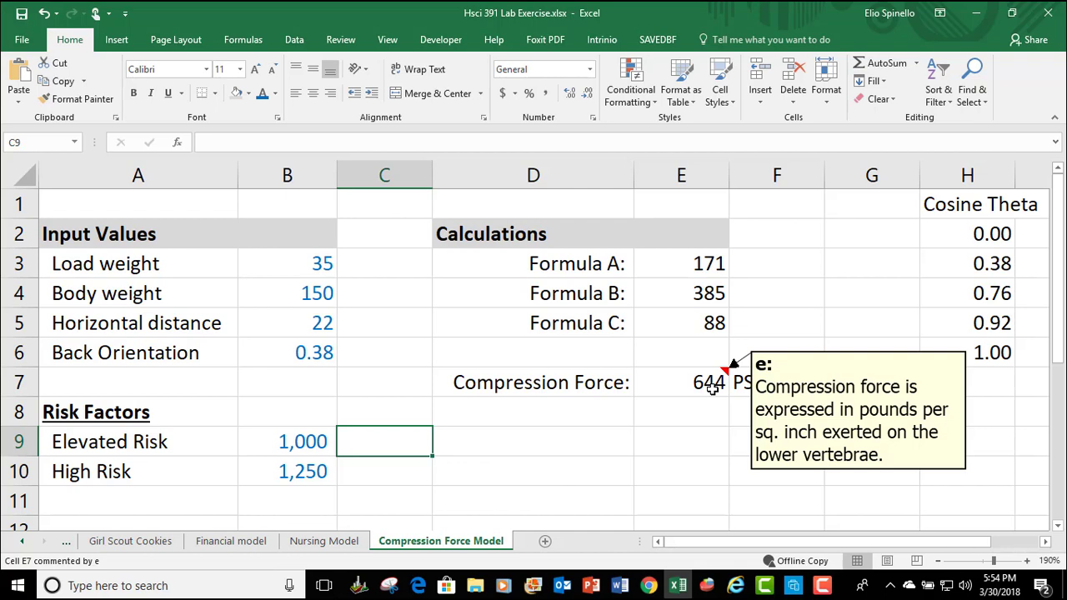
pyautogui.click(713, 389)
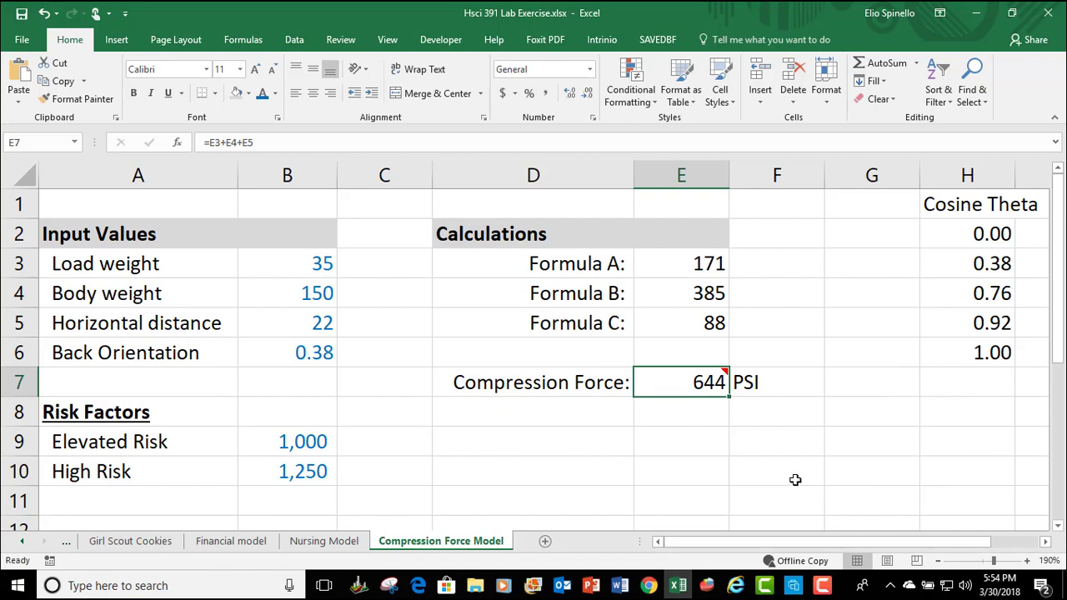
pyautogui.click(649, 103)
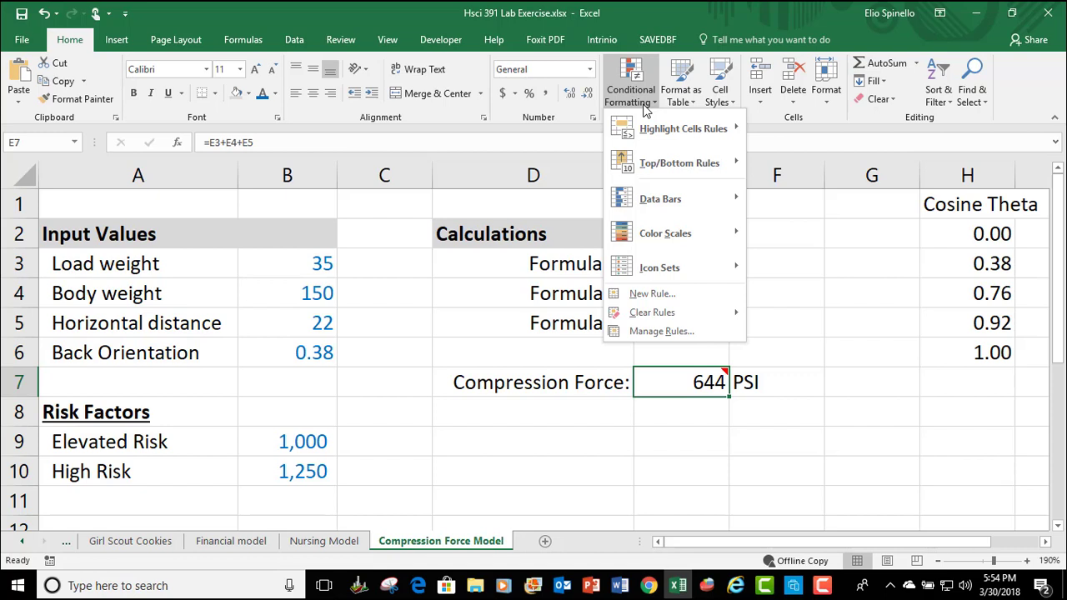
pyautogui.moveTo(656, 140)
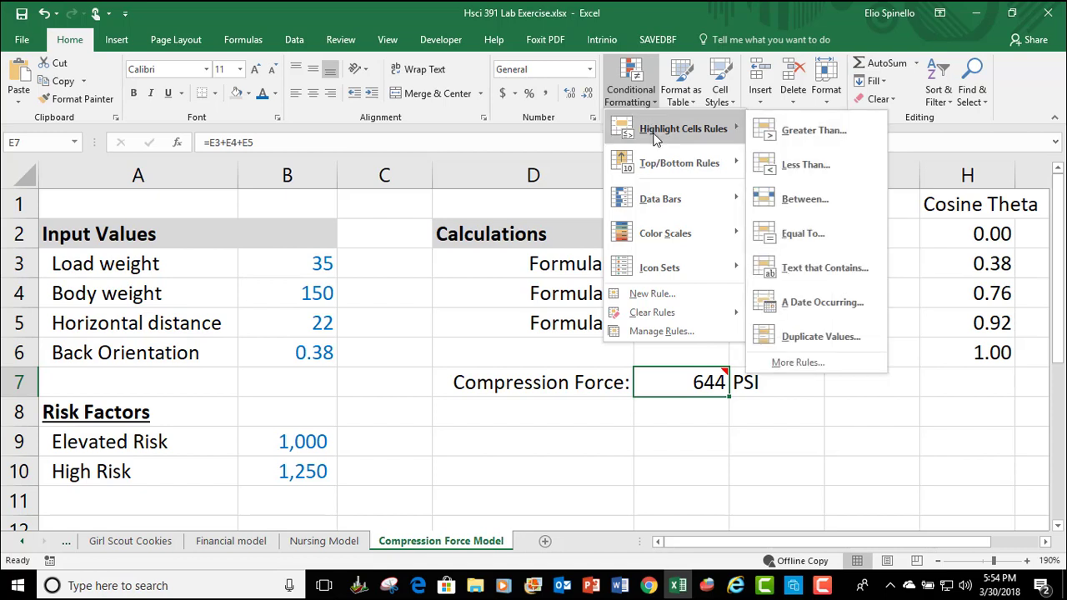
pyautogui.click(814, 131)
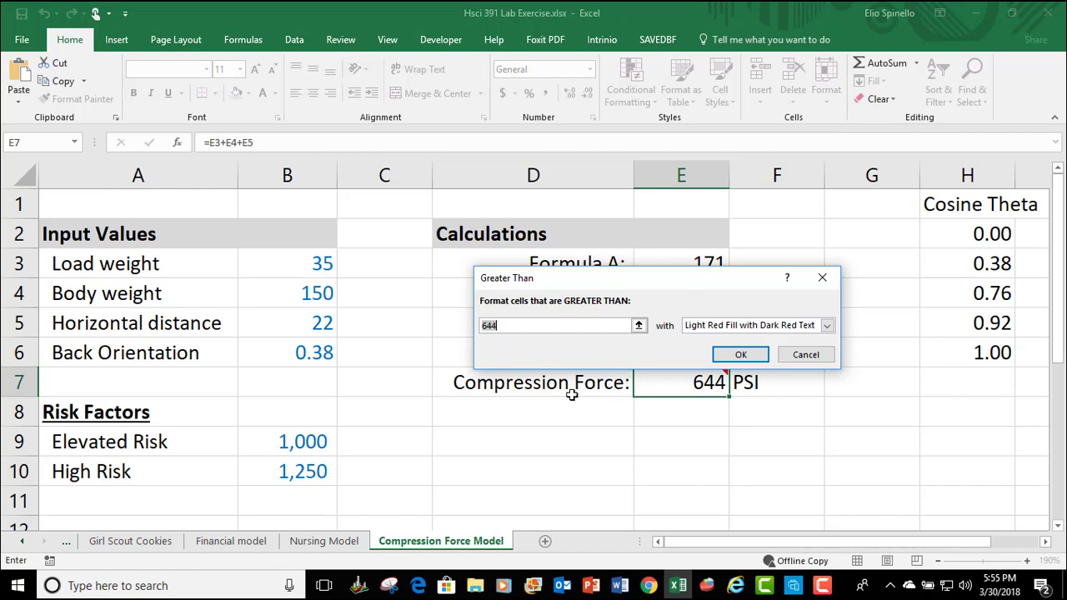
pyautogui.click(309, 450)
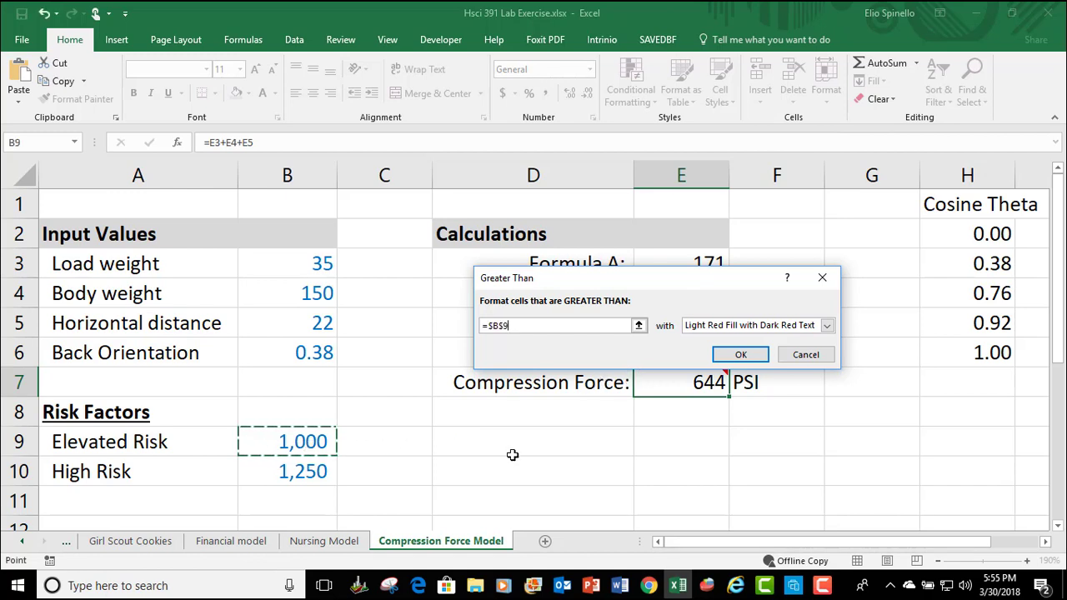
pyautogui.click(828, 326)
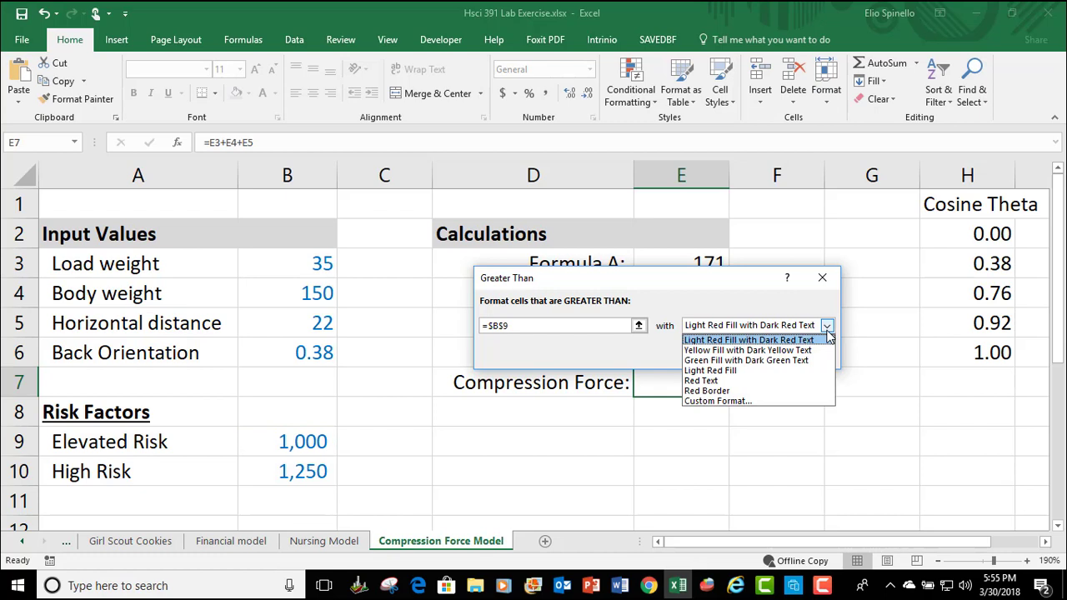
pyautogui.click(749, 351)
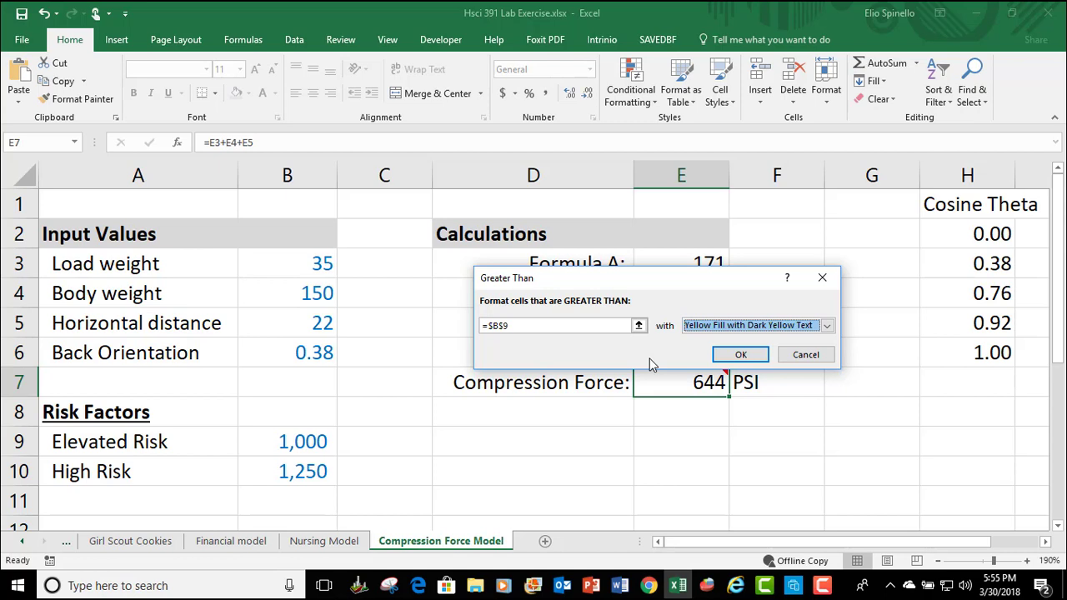
pyautogui.click(728, 356)
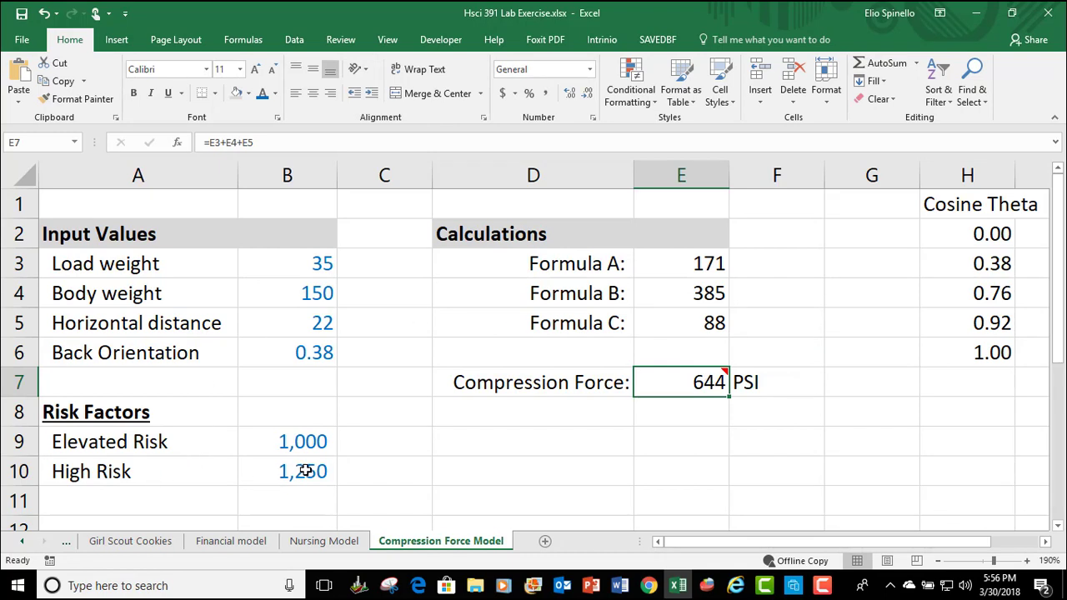
# Step: Add a second rule to E7 applying Light Red Fill with Dark Red Text when the value is greater than $B$10
pyautogui.click(646, 107)
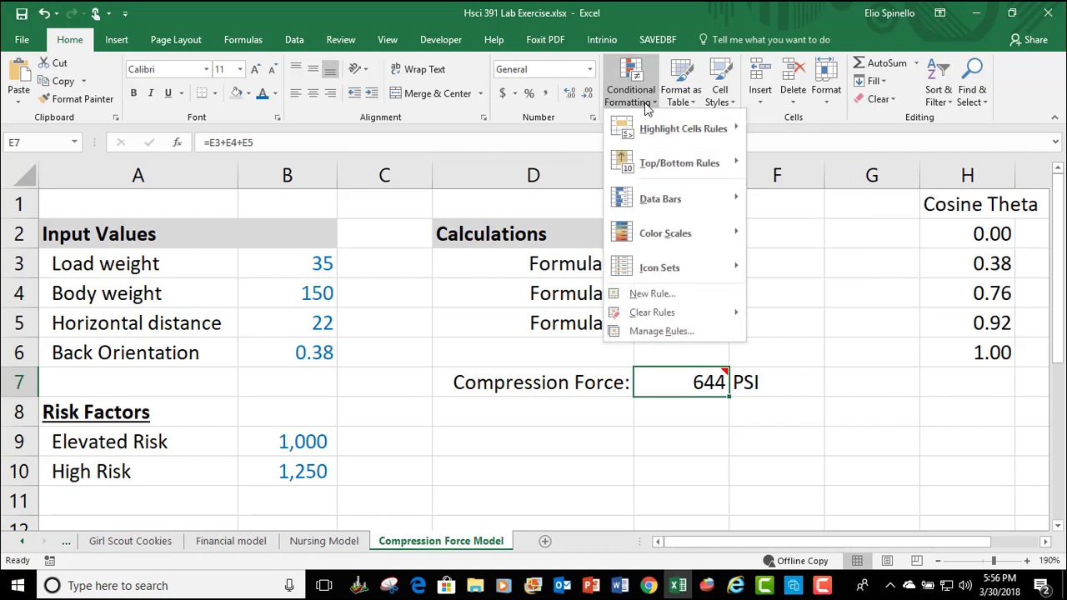
pyautogui.moveTo(675, 140)
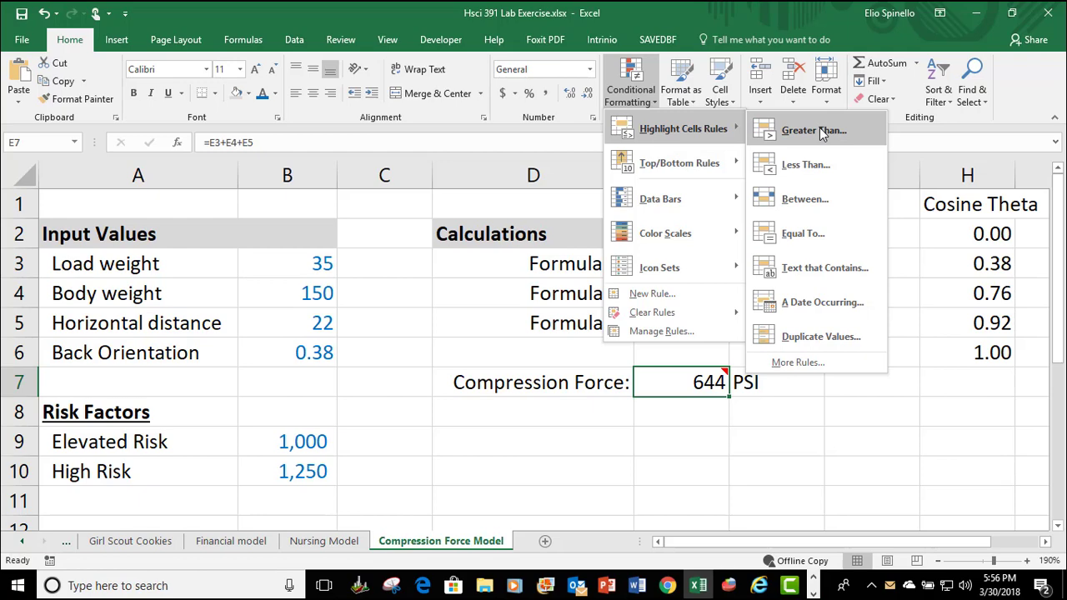
pyautogui.click(813, 131)
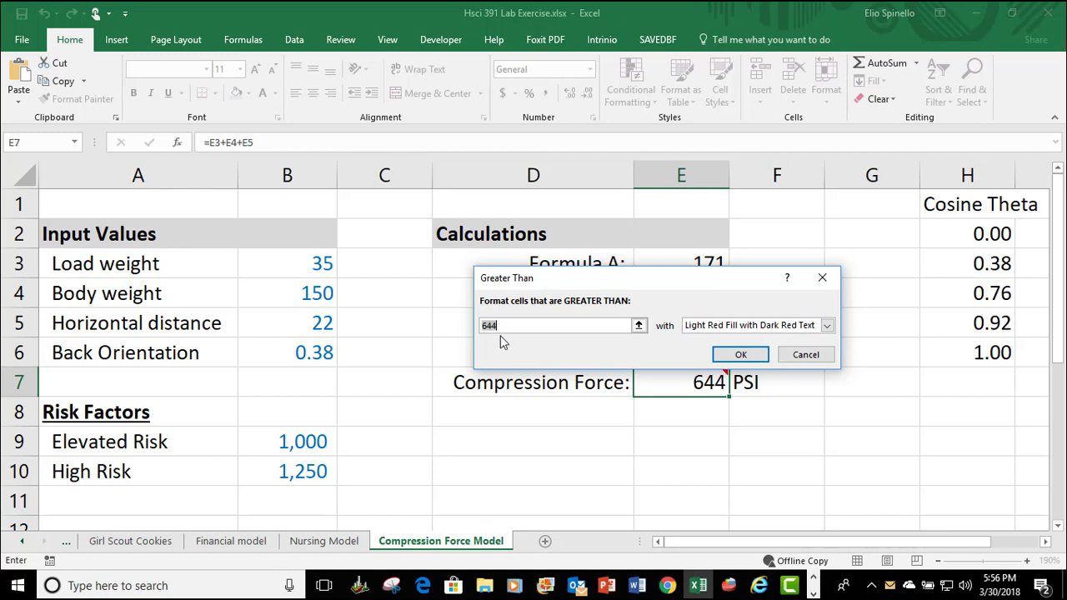
pyautogui.click(307, 472)
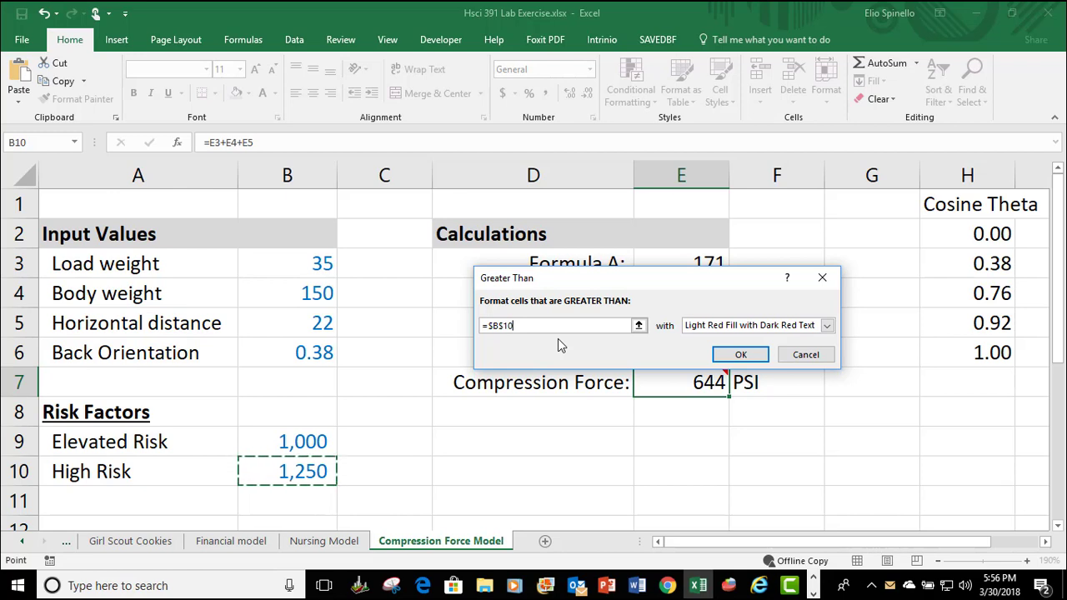
pyautogui.click(828, 326)
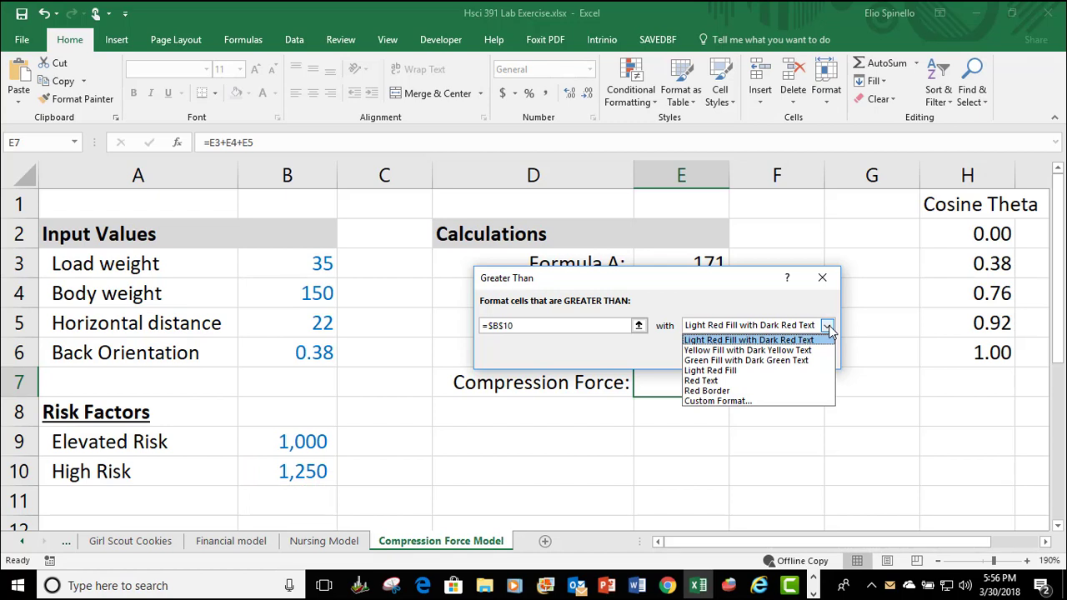
pyautogui.click(732, 341)
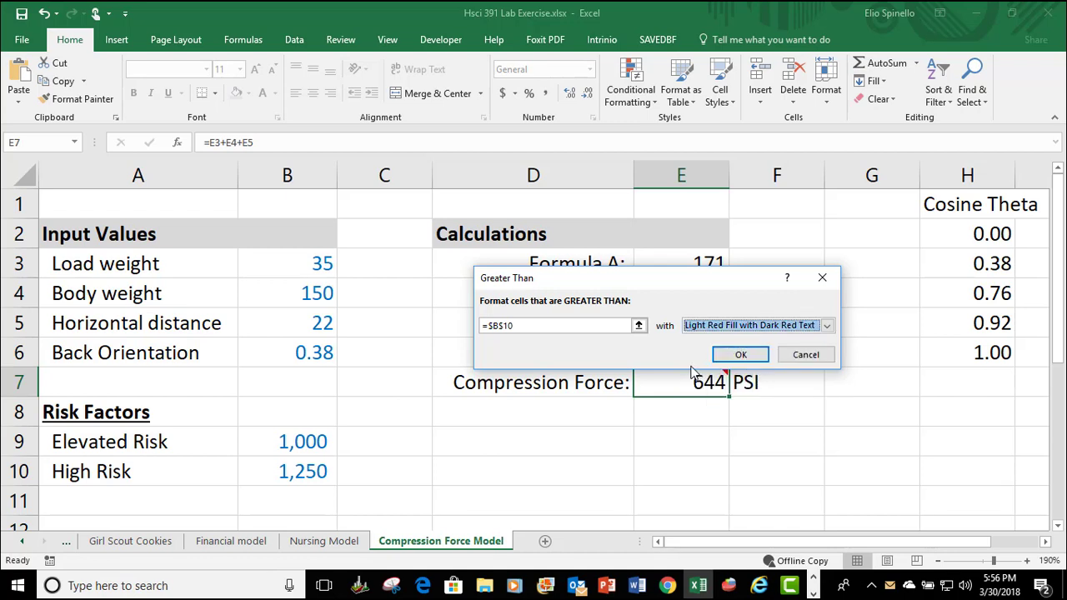
pyautogui.click(738, 355)
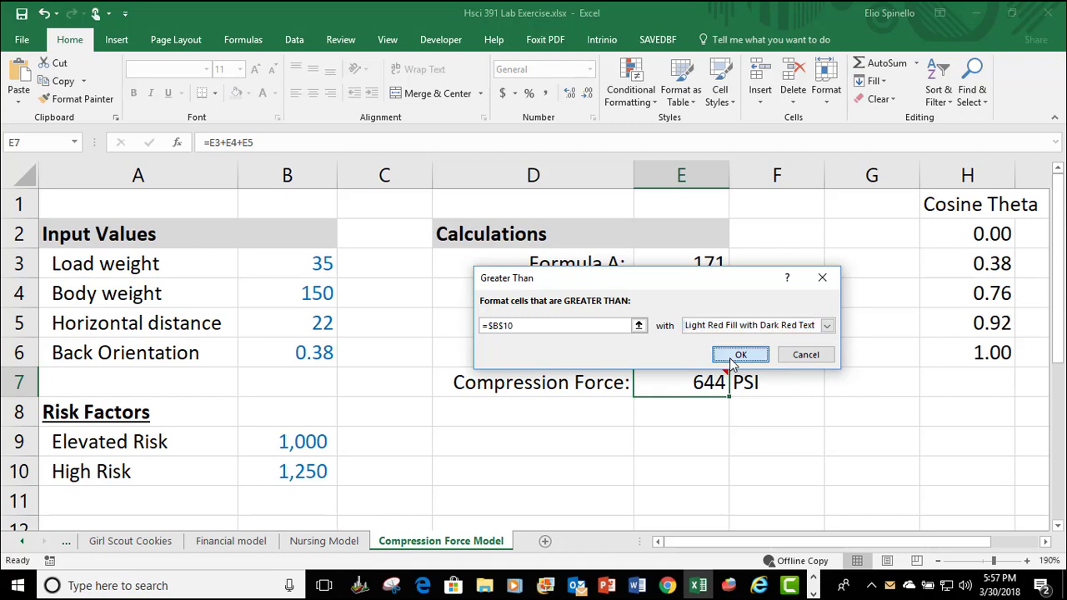
pyautogui.click(739, 431)
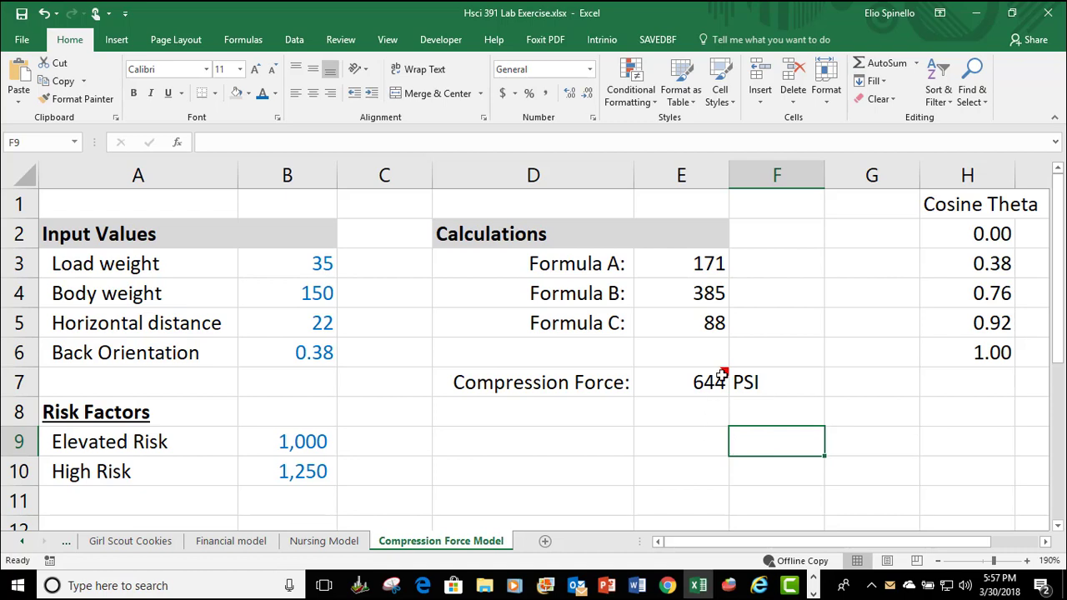
# Step: Set the load weight in B3 to 150 to test the conditional formatting of the compression force
pyautogui.moveTo(718, 383)
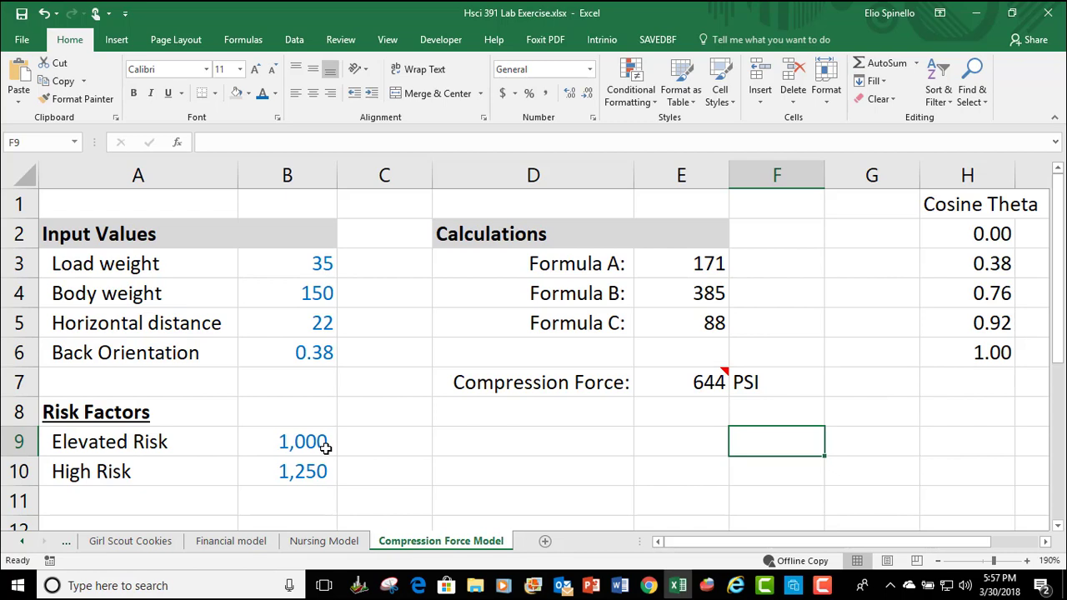
pyautogui.click(293, 271)
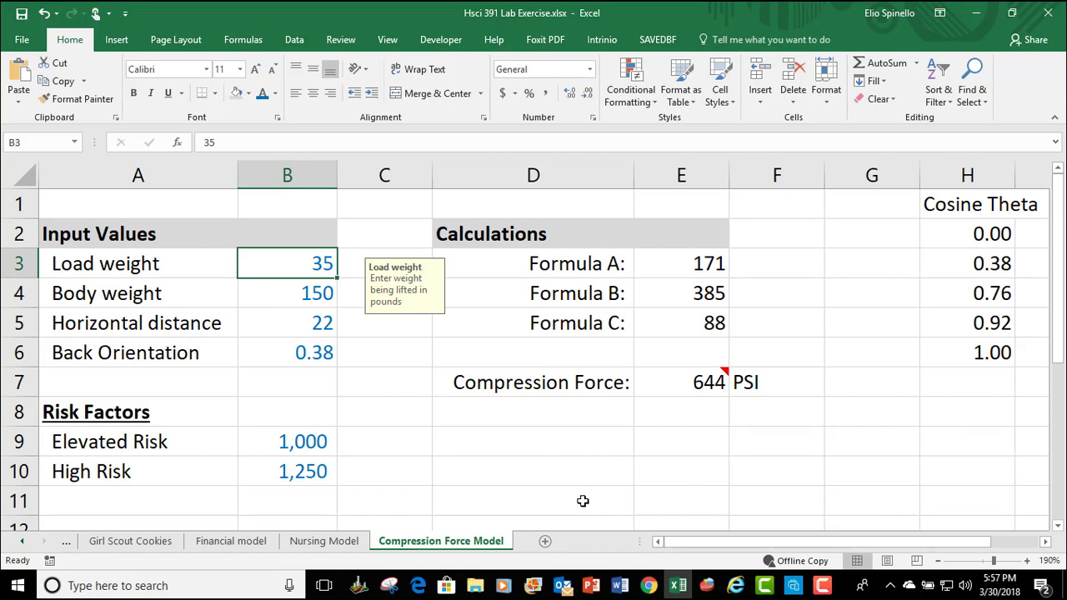
pyautogui.write('150')
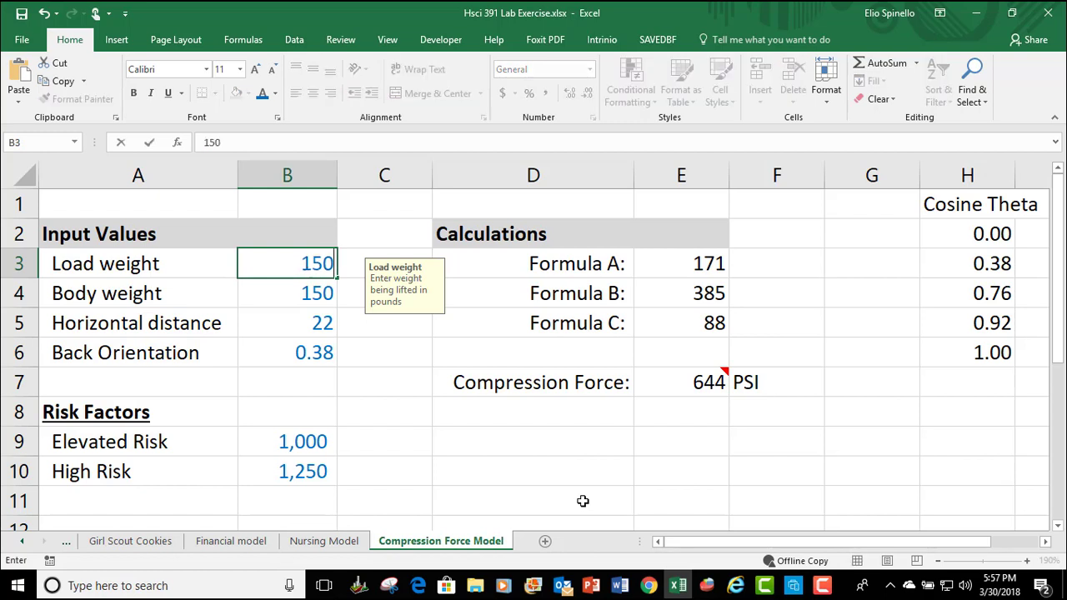
pyautogui.press('Return')
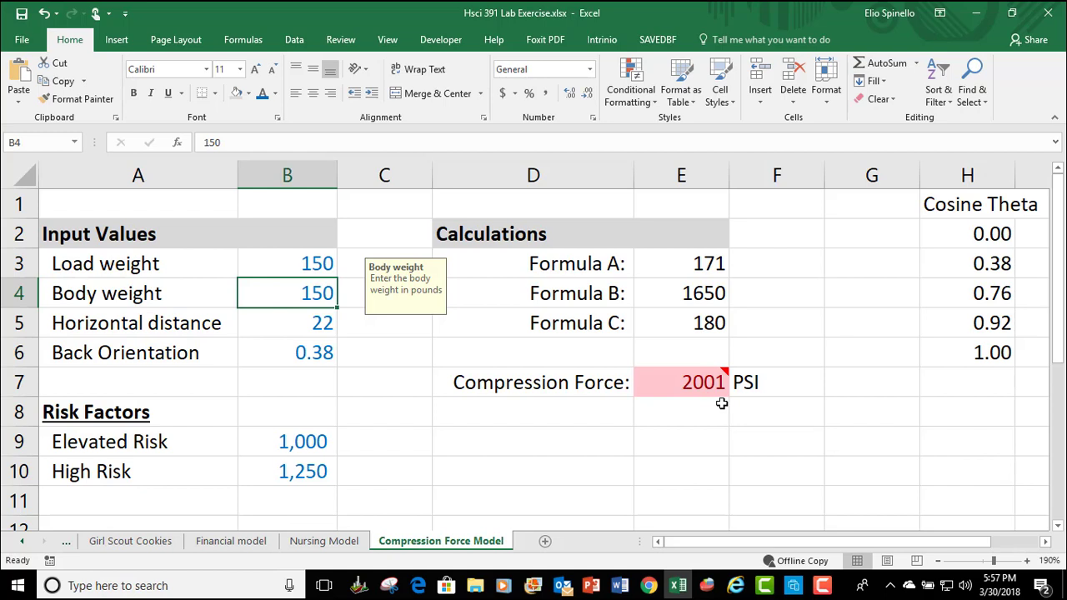
# Step: Test the formatting with lower load weights by setting B3 to 100 and then to 75
pyautogui.click(283, 262)
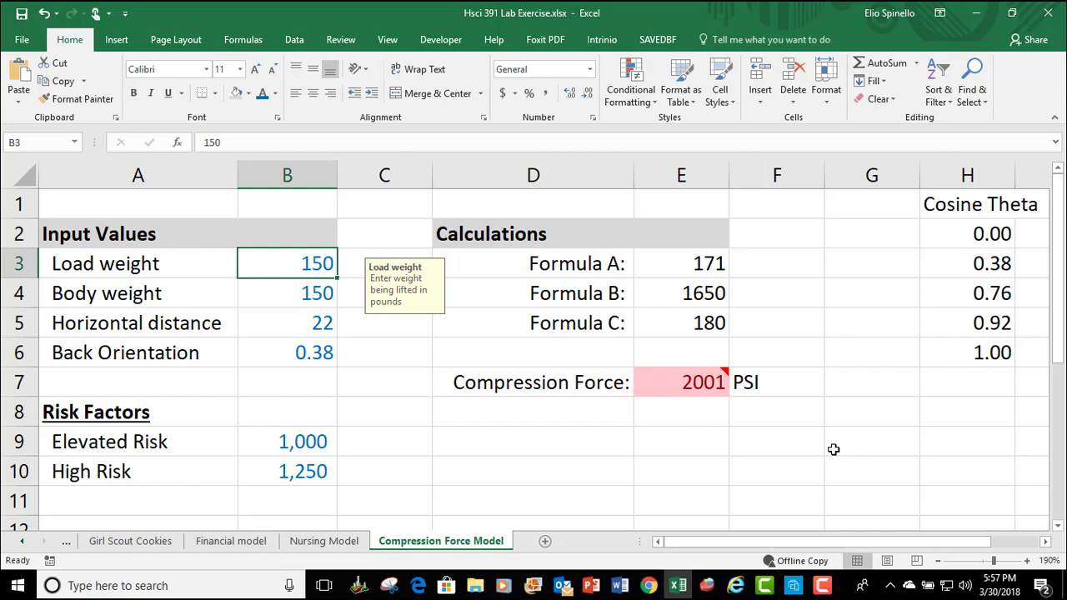
pyautogui.write('100')
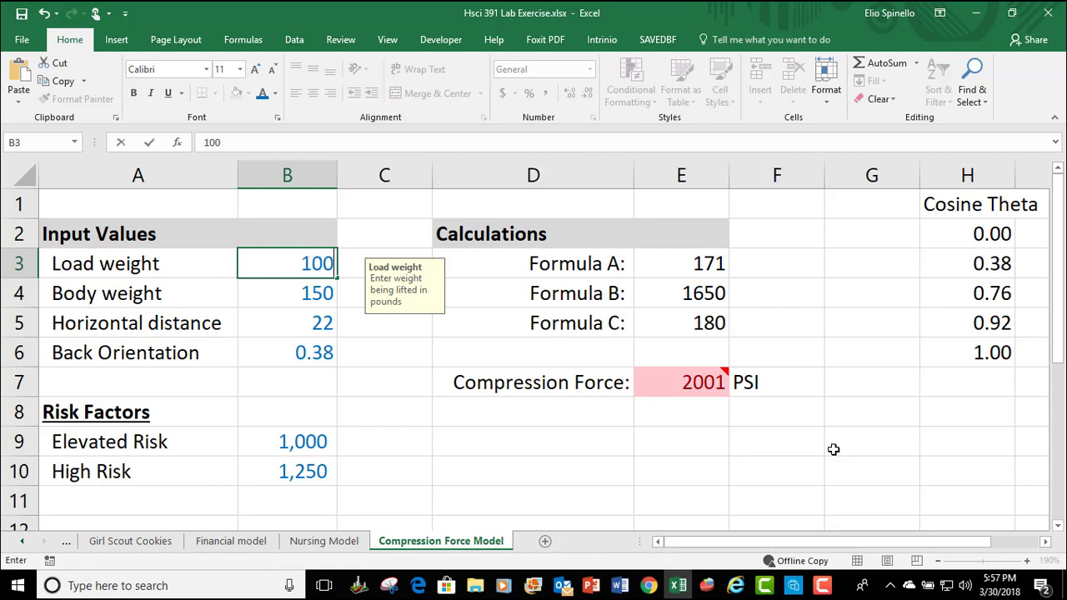
pyautogui.press('Return')
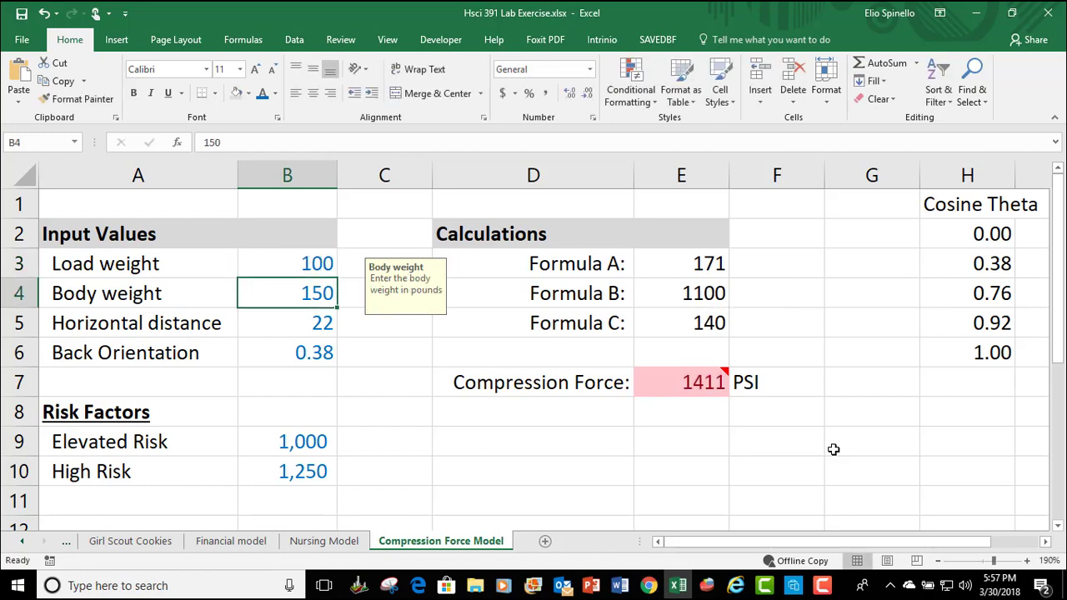
pyautogui.press('Up')
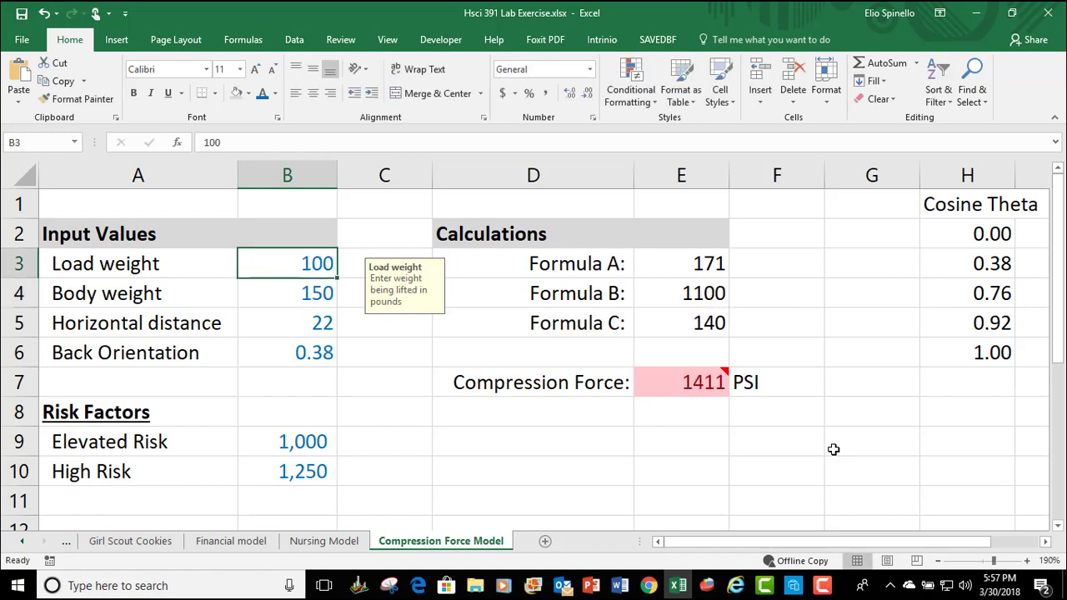
pyautogui.write('75')
pyautogui.press('Return')
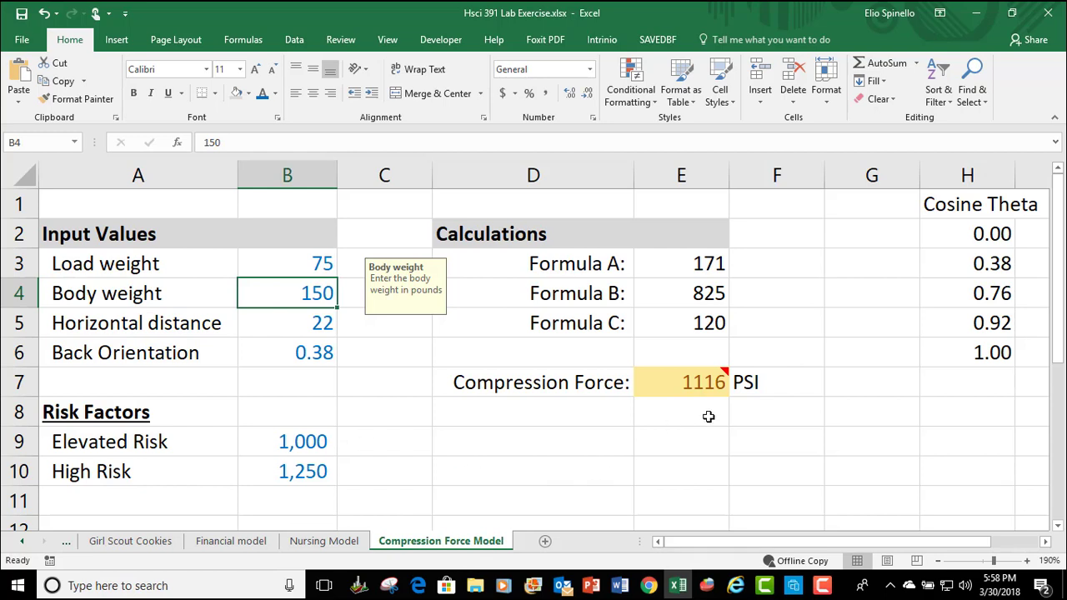
# Step: Format the compression force in E7 with a thousands separator and no decimal places
pyautogui.click(684, 382)
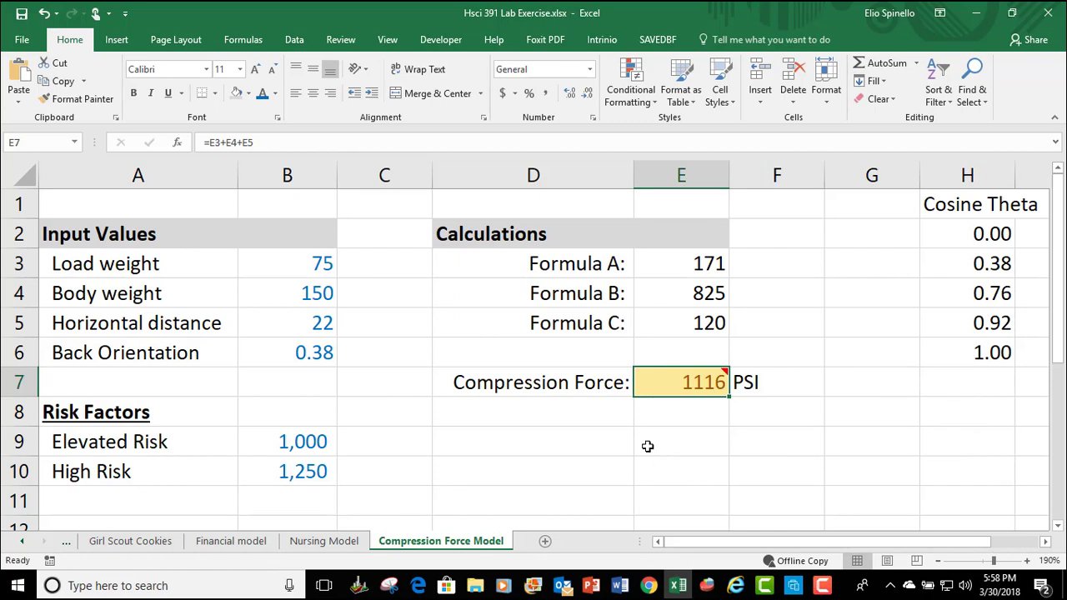
pyautogui.click(546, 94)
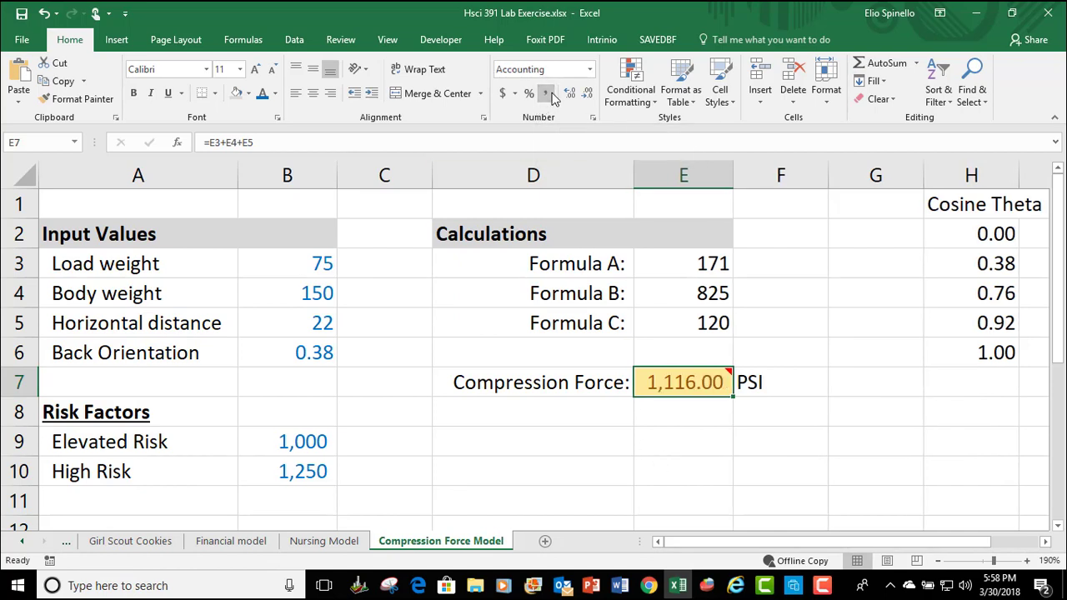
pyautogui.click(588, 93)
pyautogui.click(588, 93)
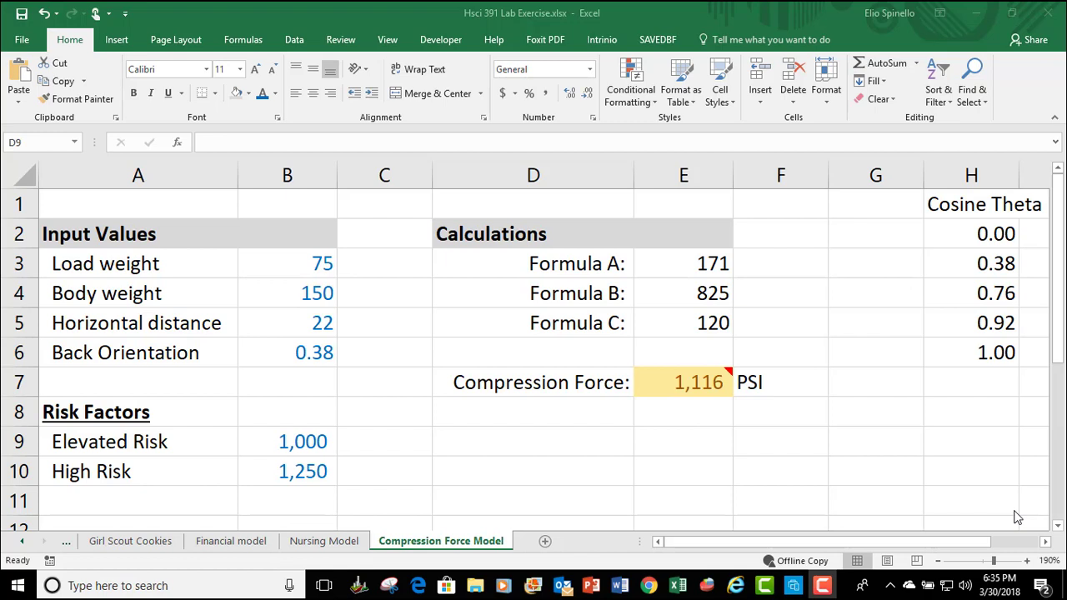
# Step: Set the load weight in B3 back to 35
pyautogui.click(319, 257)
pyautogui.write('35')
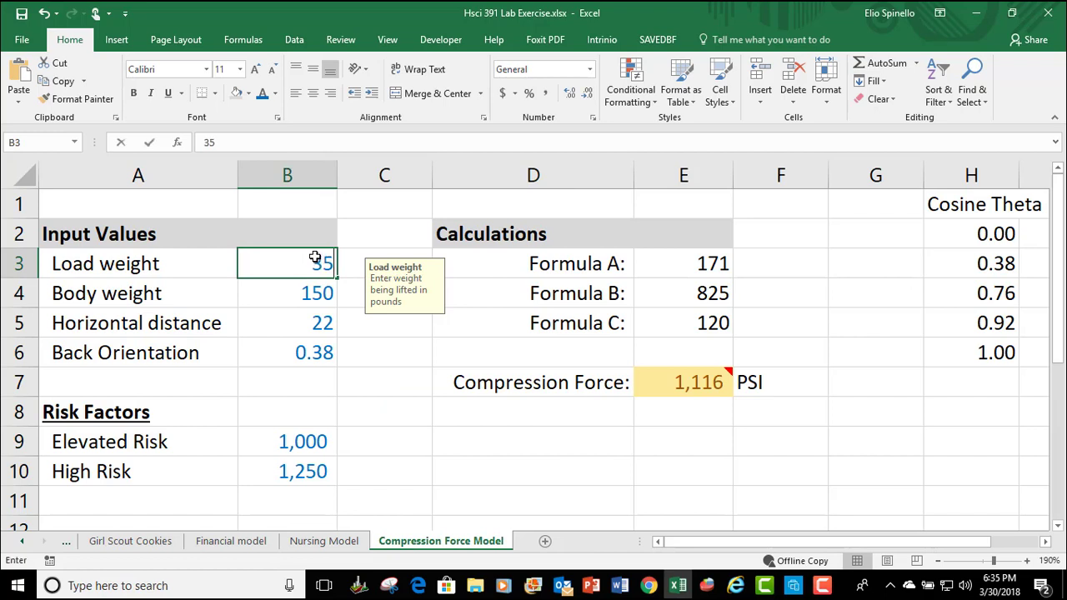
pyautogui.press('Return')
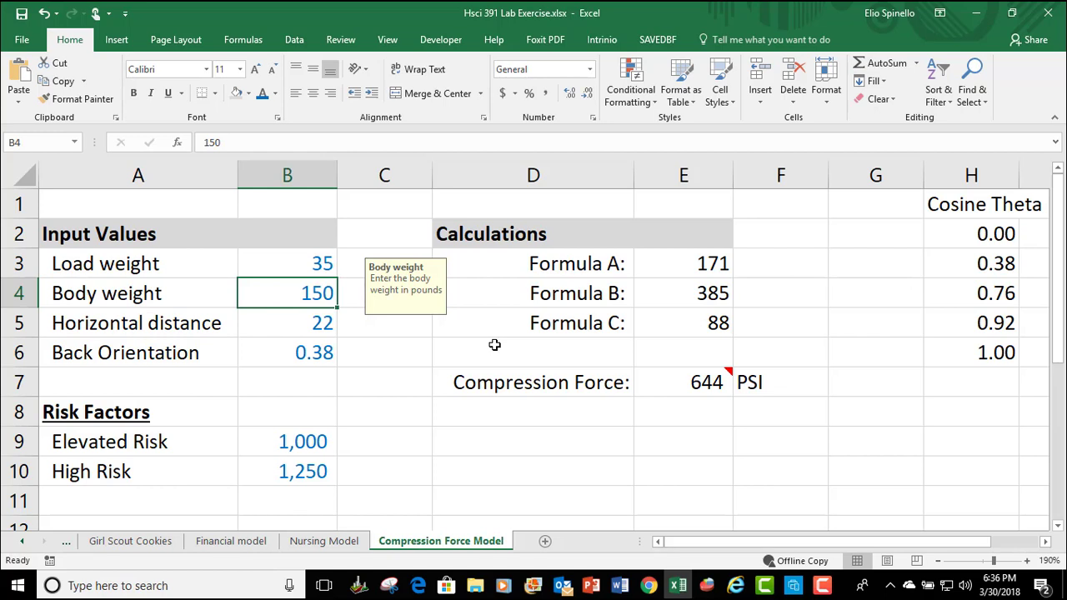
# Step: Enter the label "Status:" in D9 and right-align it
pyautogui.click(494, 444)
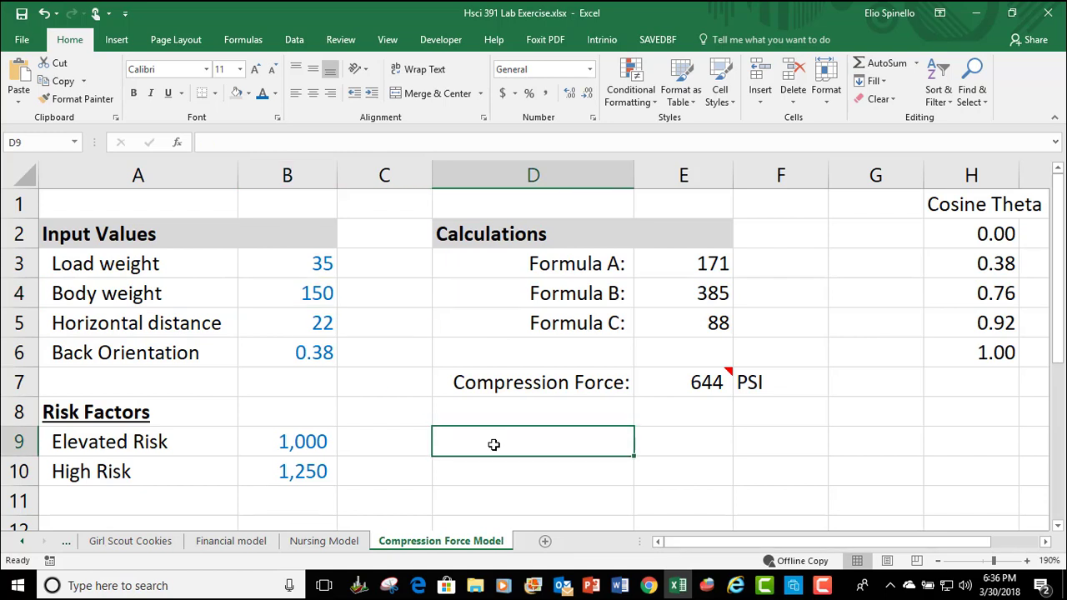
pyautogui.write('Stat')
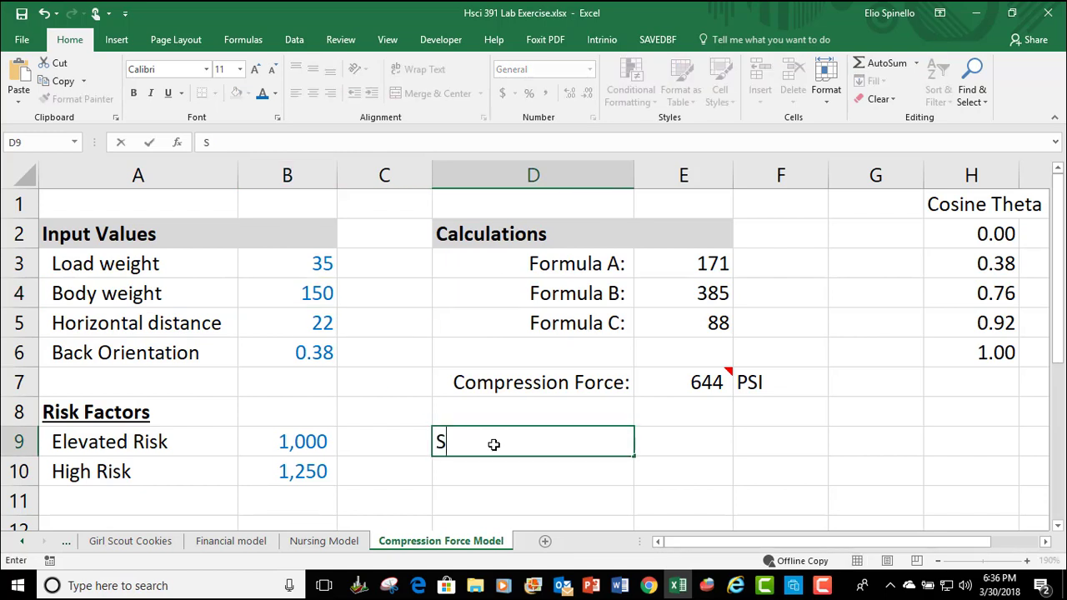
pyautogui.write('us:')
pyautogui.press('Return')
pyautogui.click(588, 438)
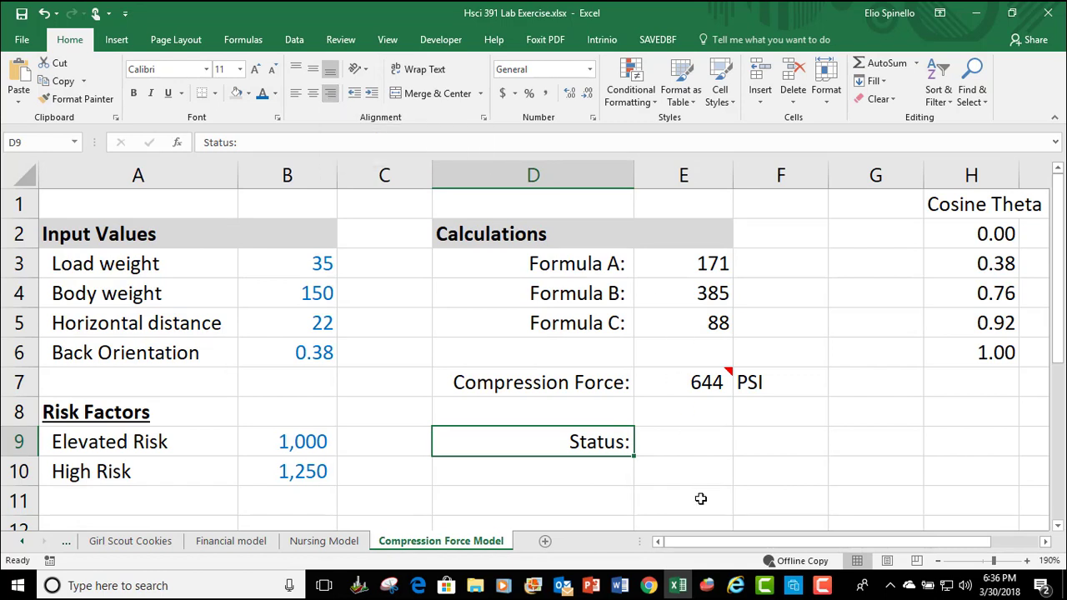
# Step: Widen column E slightly to make room for the status text in E9
pyautogui.click(684, 443)
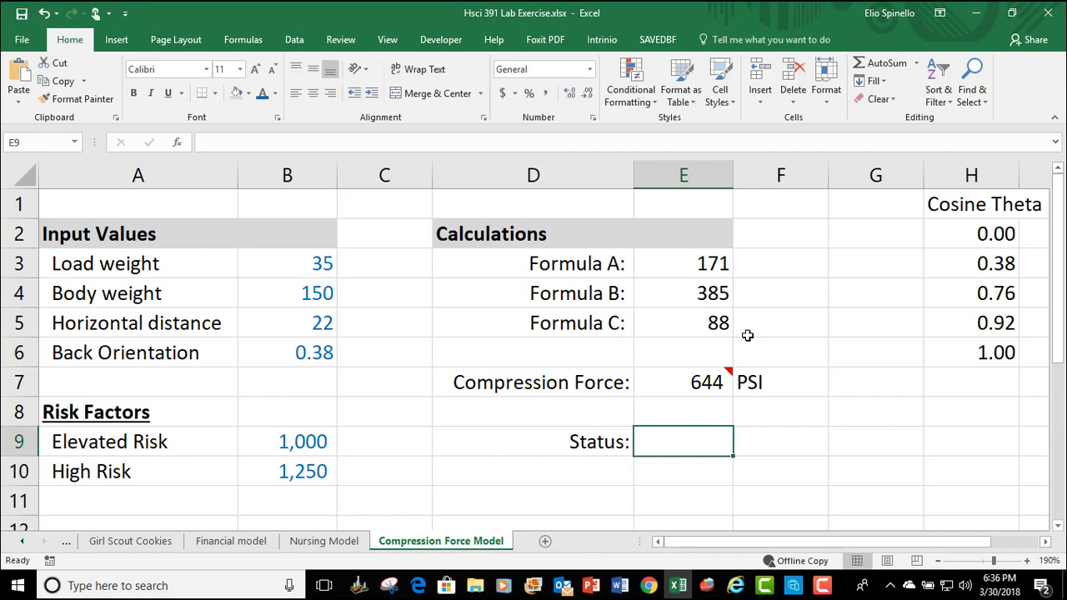
pyautogui.moveTo(737, 175); pyautogui.dragTo(751, 177)
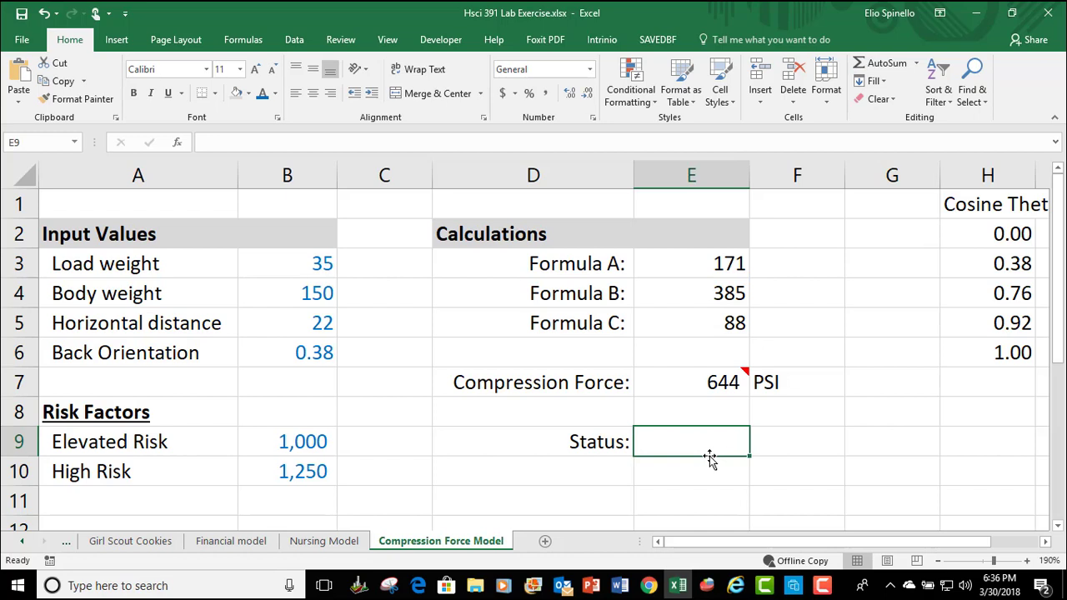
# Step: Examine the compression force in E7 against the Elevated Risk and High Risk thresholds and their labels in A9:B10
pyautogui.click(723, 389)
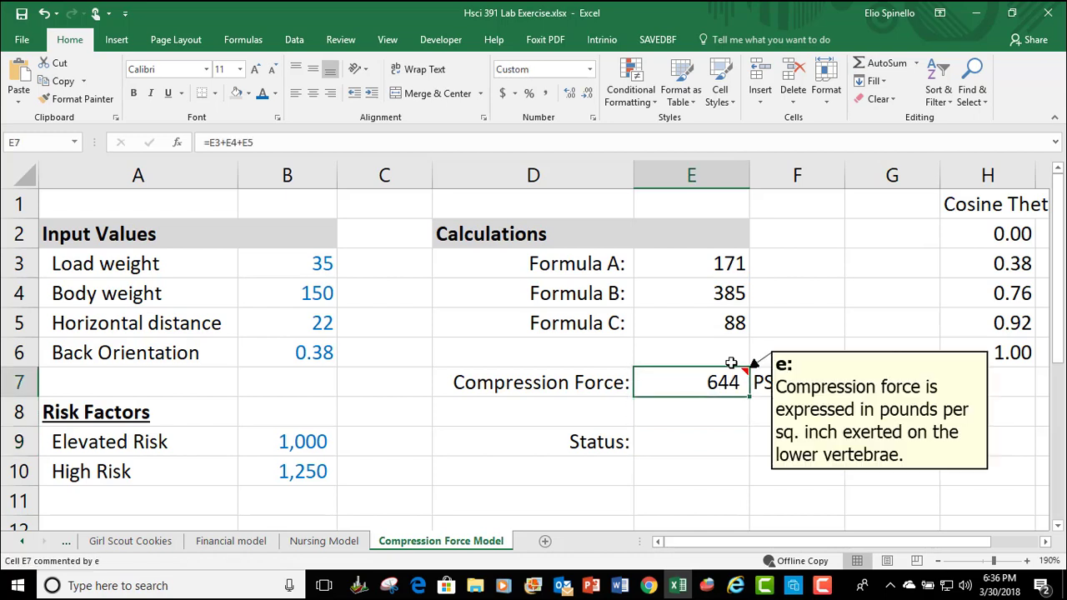
pyautogui.moveTo(706, 387)
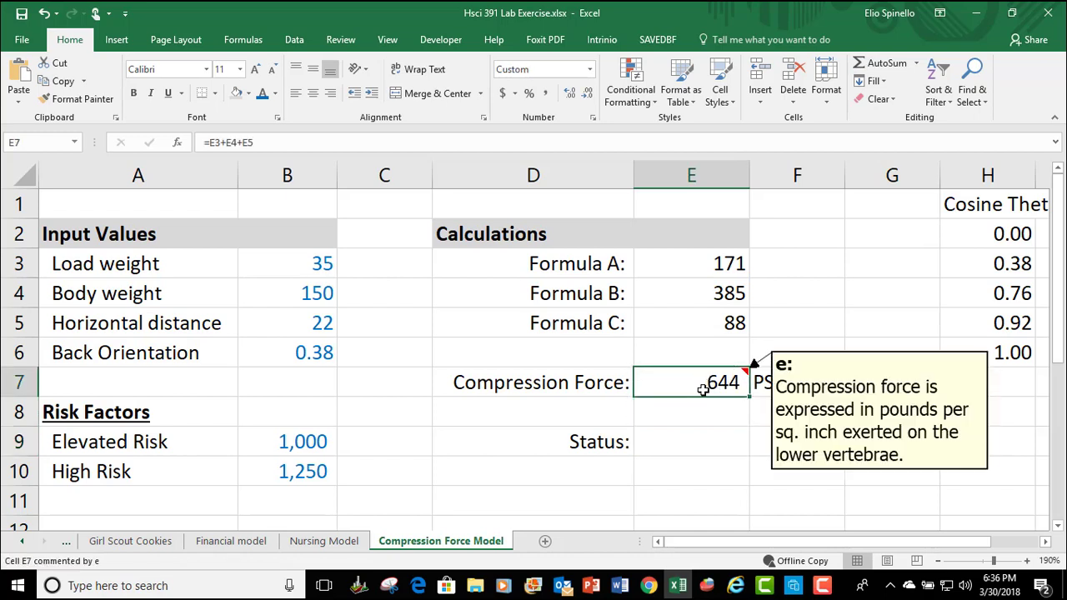
pyautogui.click(319, 443)
pyautogui.click(316, 475)
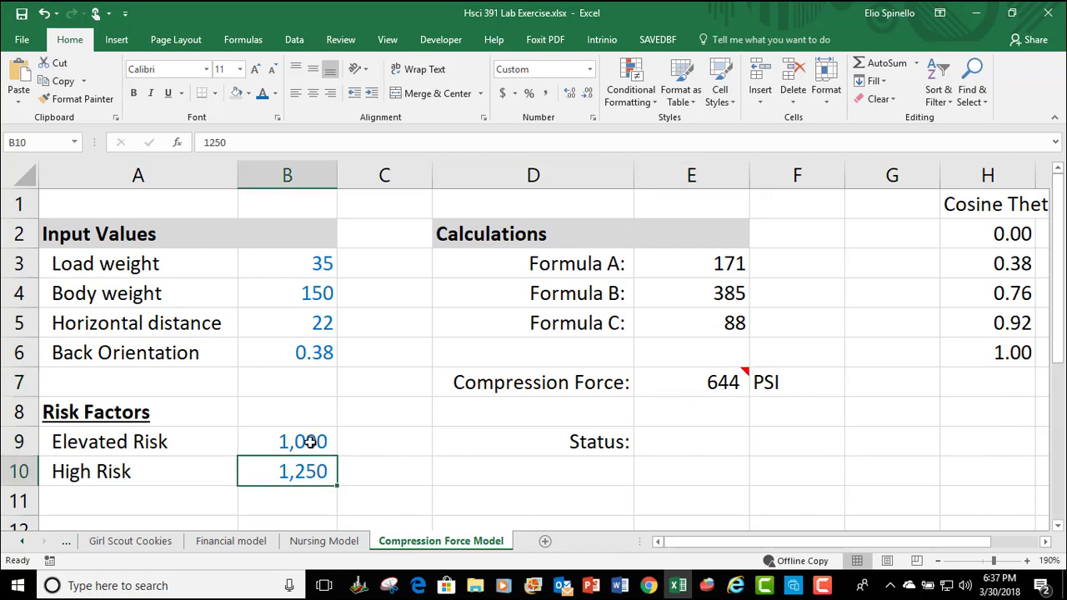
pyautogui.click(310, 443)
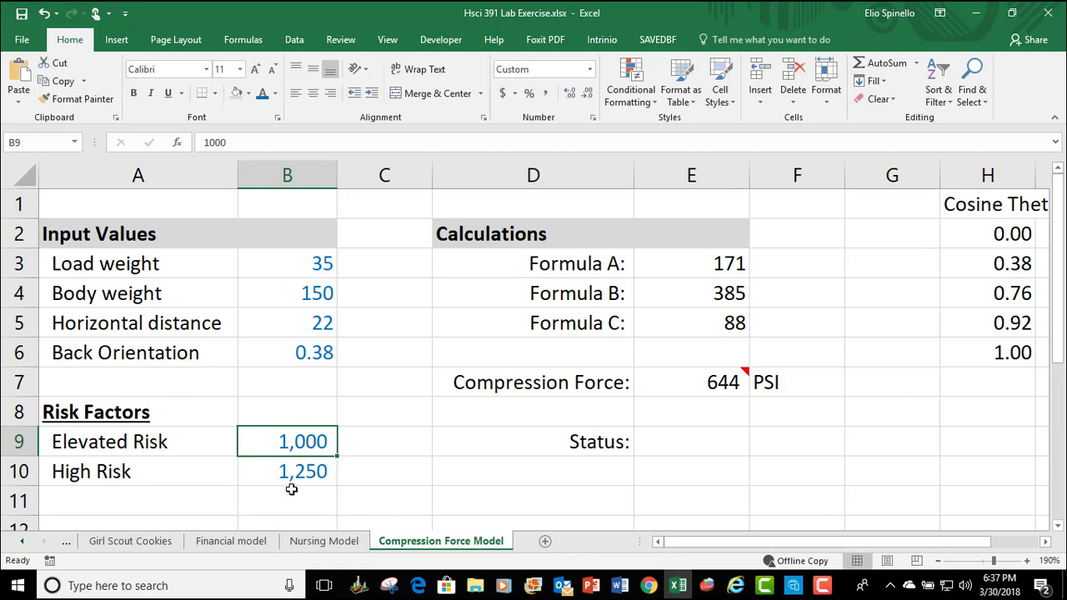
pyautogui.click(301, 474)
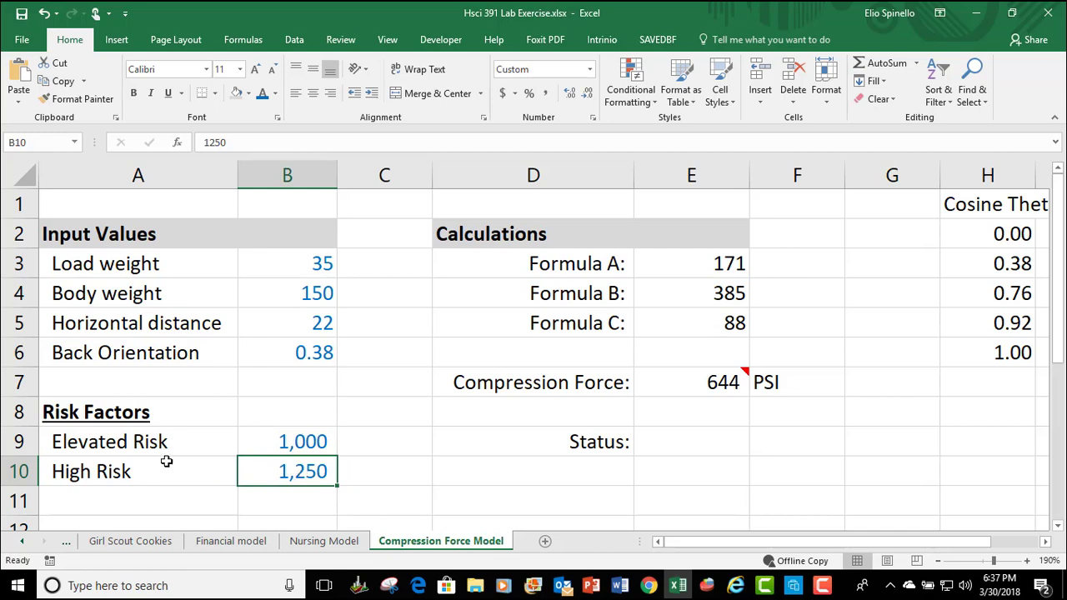
pyautogui.click(148, 442)
pyautogui.click(138, 470)
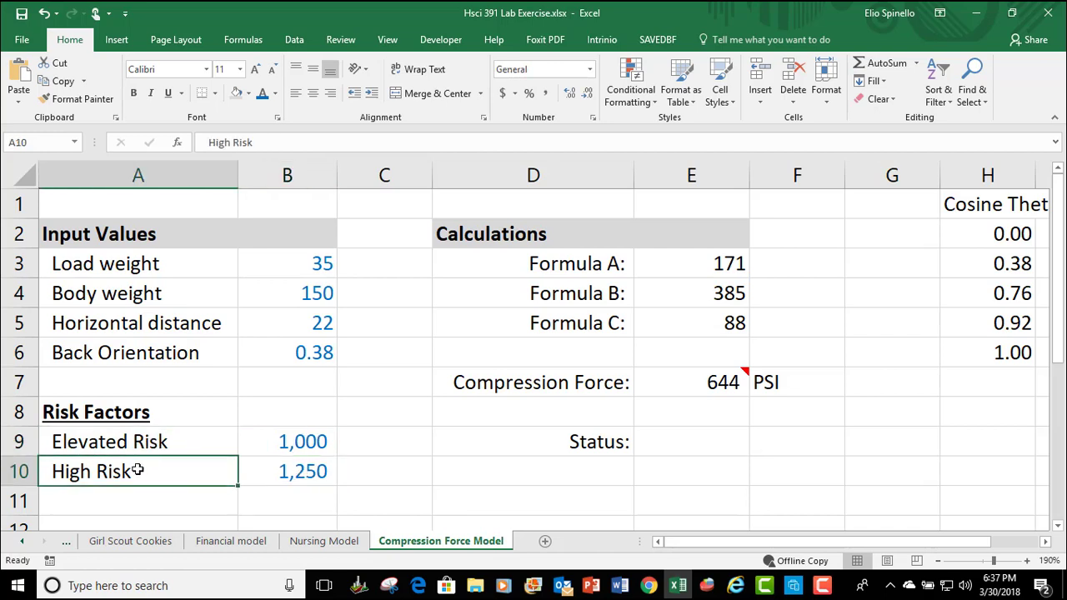
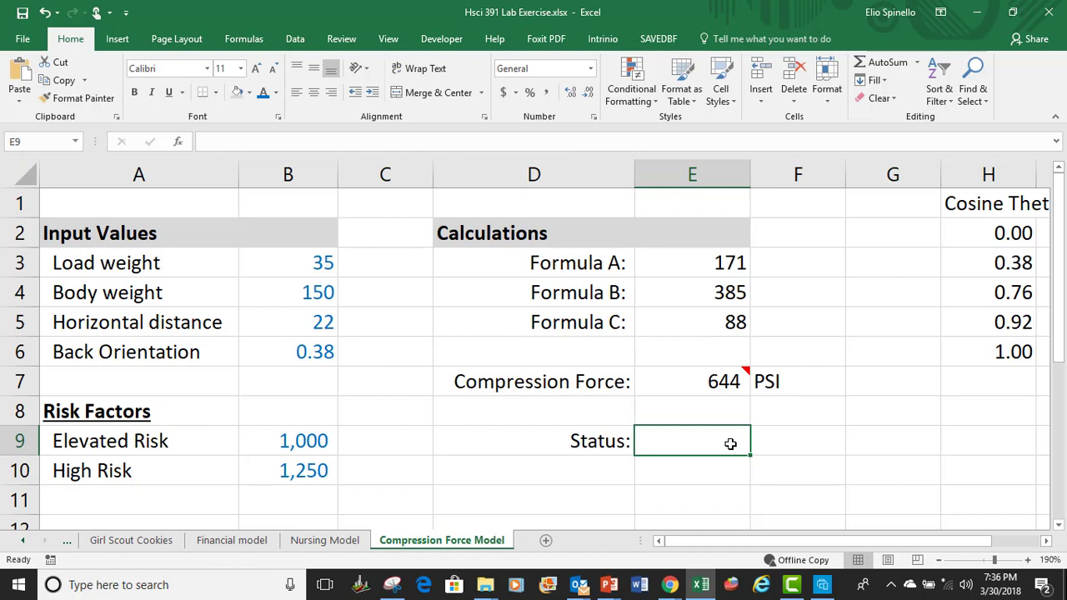
# Step: Enter the formula =IF(E7>=B9,A9) in E9 to return the Elevated Risk label when the force reaches its threshold
pyautogui.write('=I')
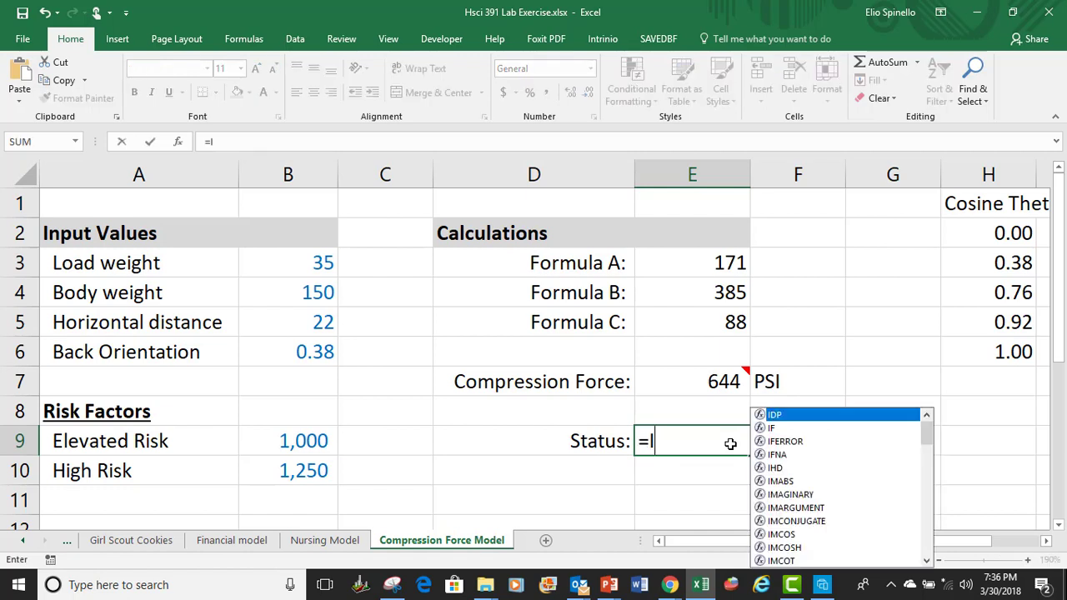
pyautogui.write('F')
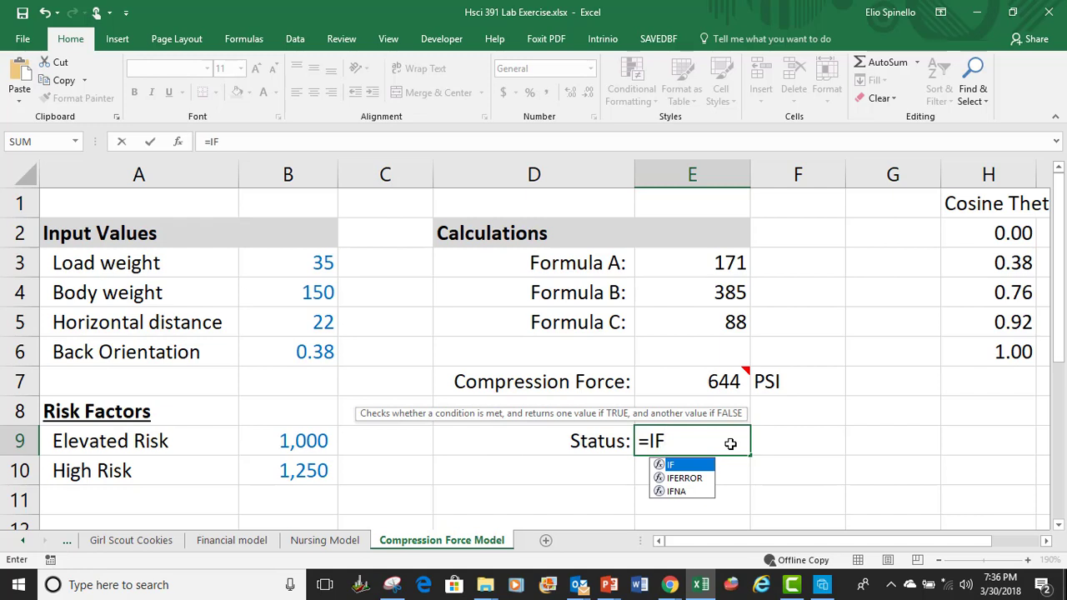
pyautogui.write('(')
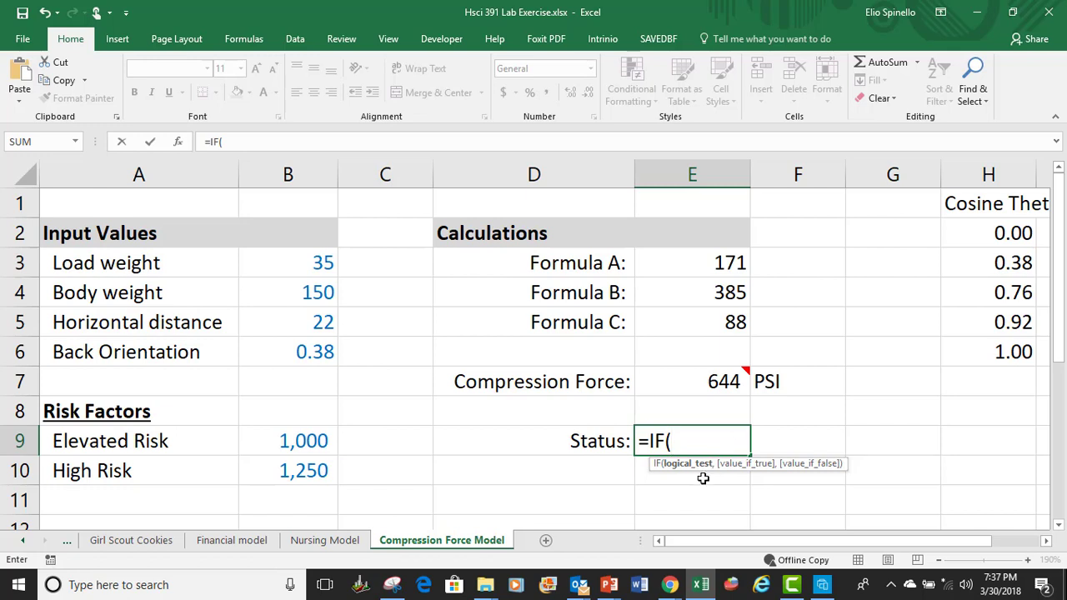
pyautogui.click(722, 382)
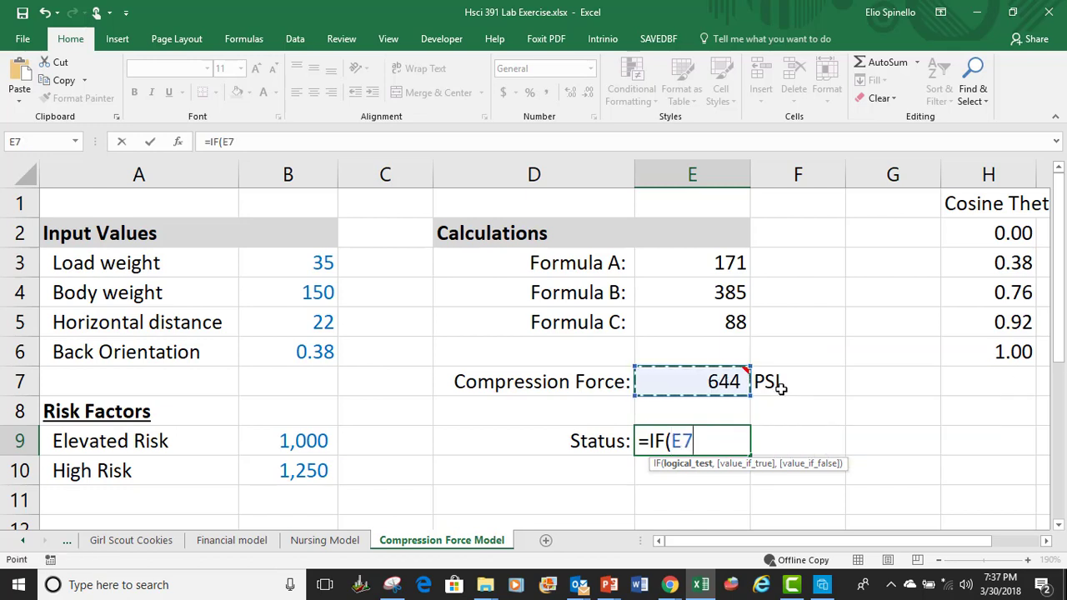
pyautogui.write('>=')
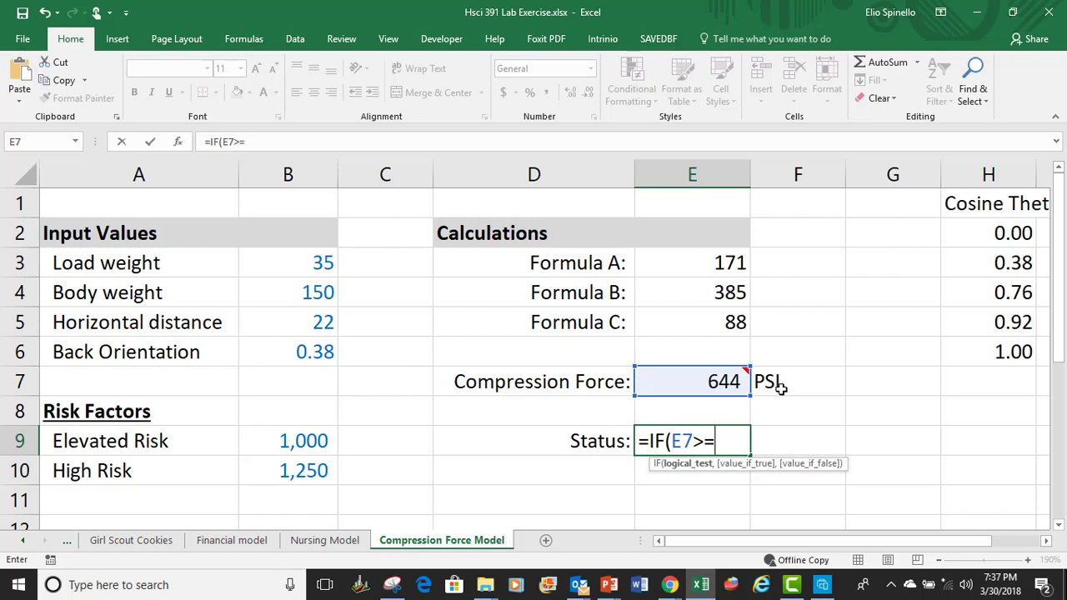
pyautogui.click(286, 444)
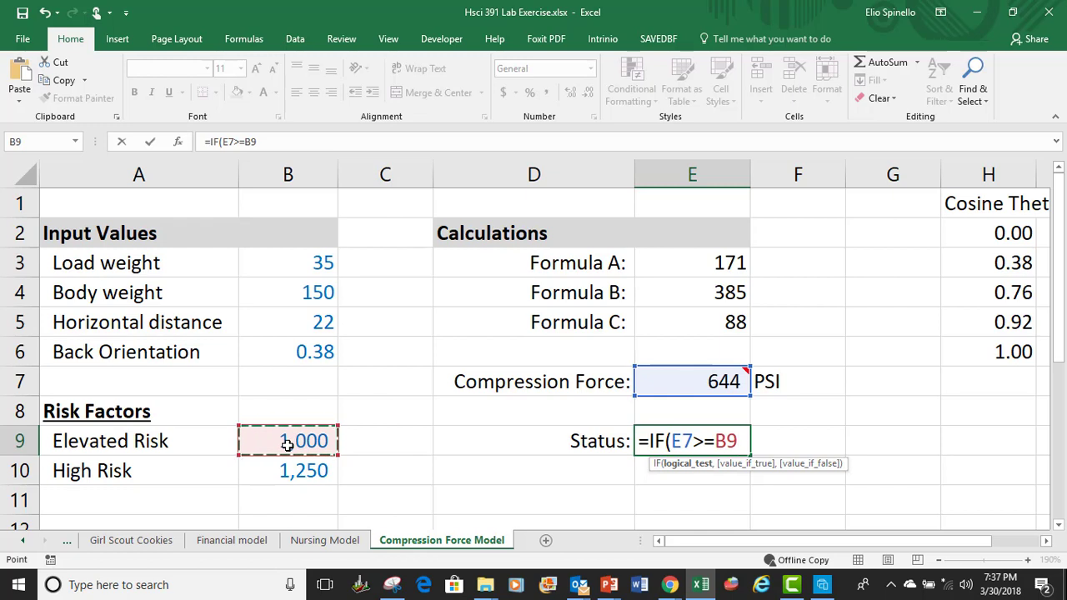
pyautogui.write(',')
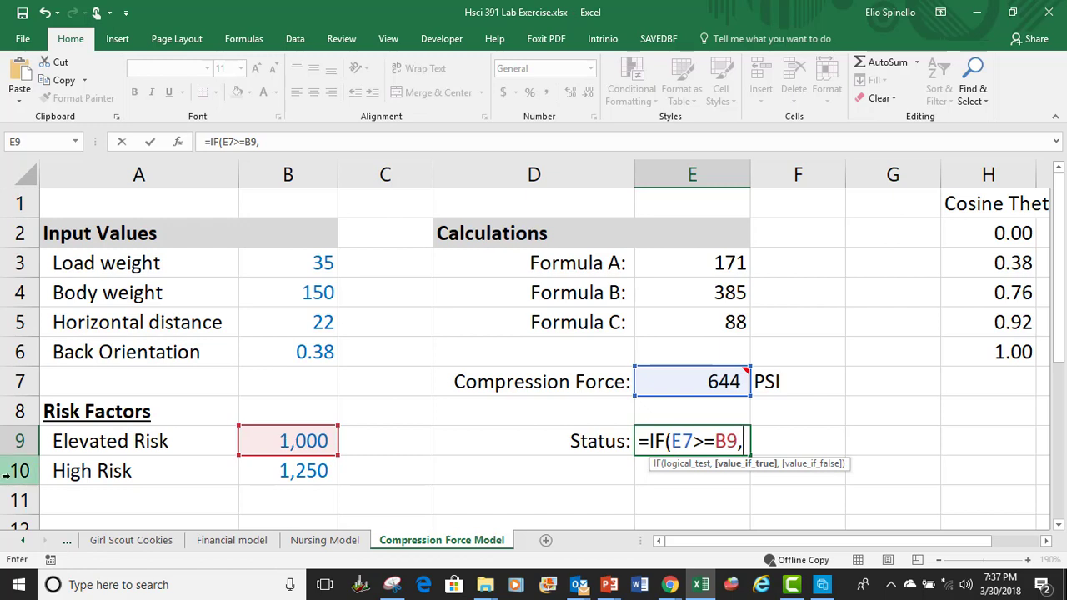
pyautogui.click(153, 442)
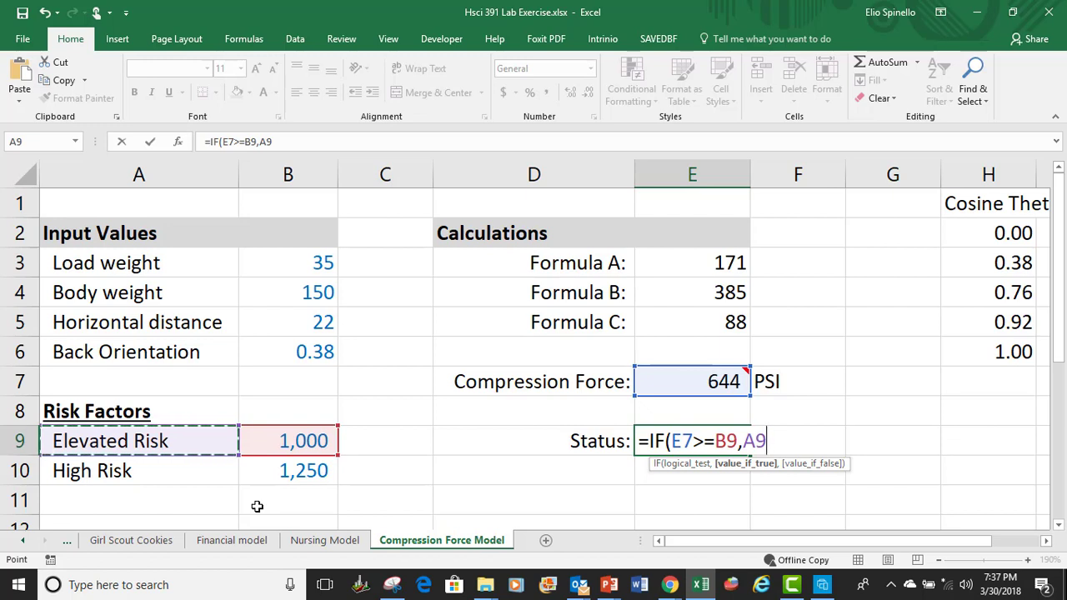
pyautogui.write(')')
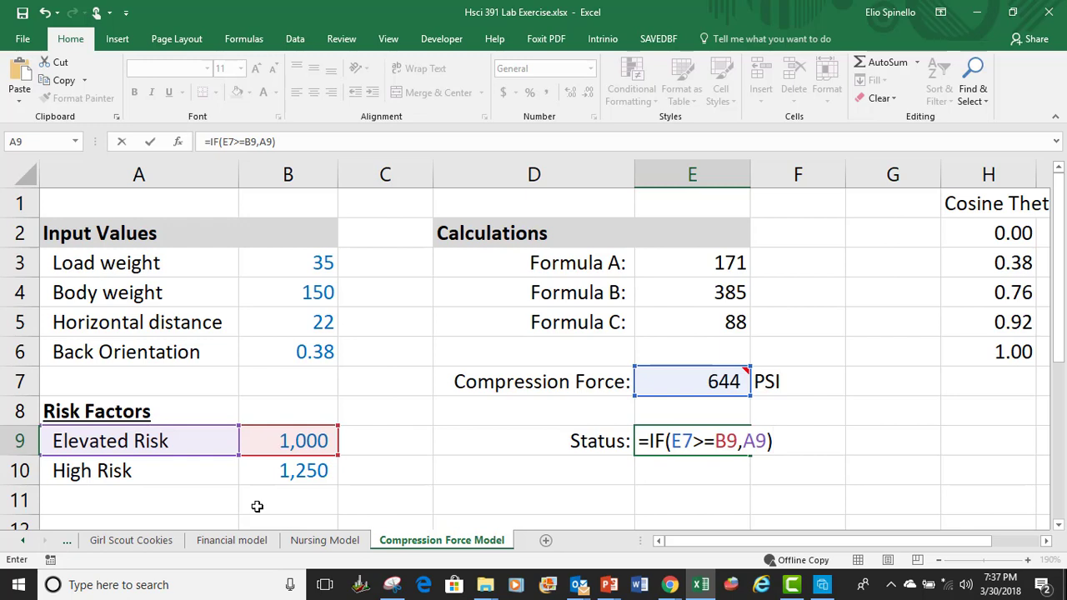
pyautogui.press('Return')
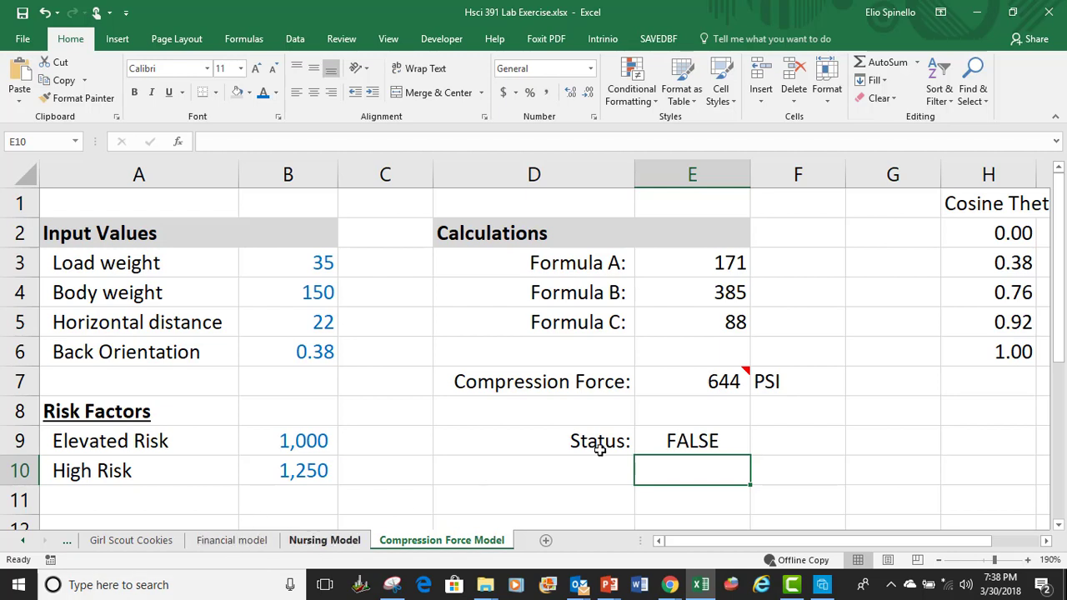
# Step: Add "OK" as the value-if-false argument of the status formula in E9, making it =IF(E7>=B9,A9,"OK")
pyautogui.doubleClick(655, 441)
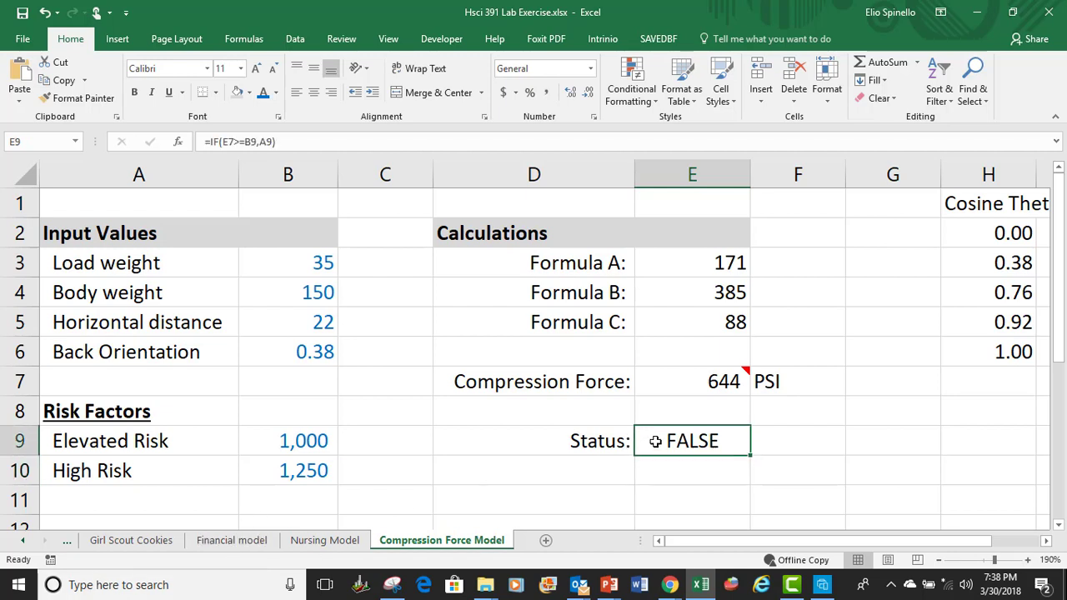
pyautogui.click(768, 440)
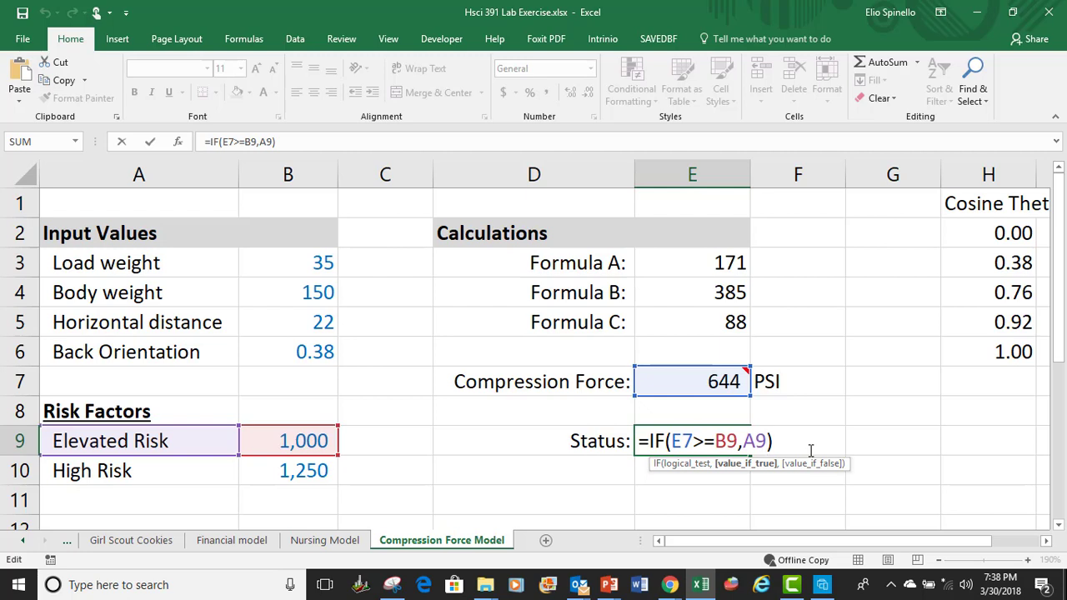
pyautogui.write(',')
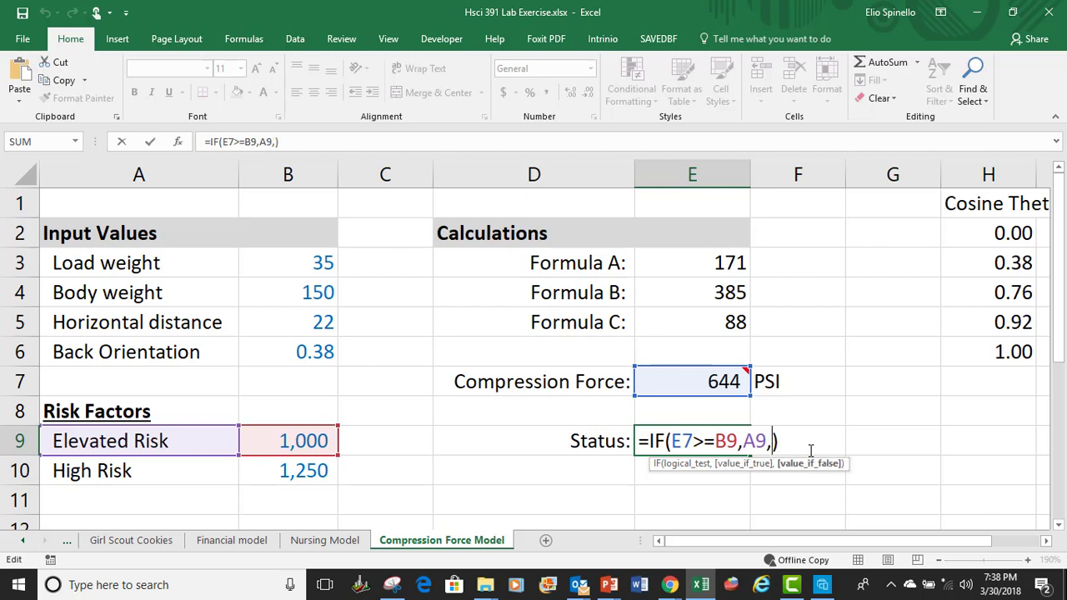
pyautogui.write('"OK"')
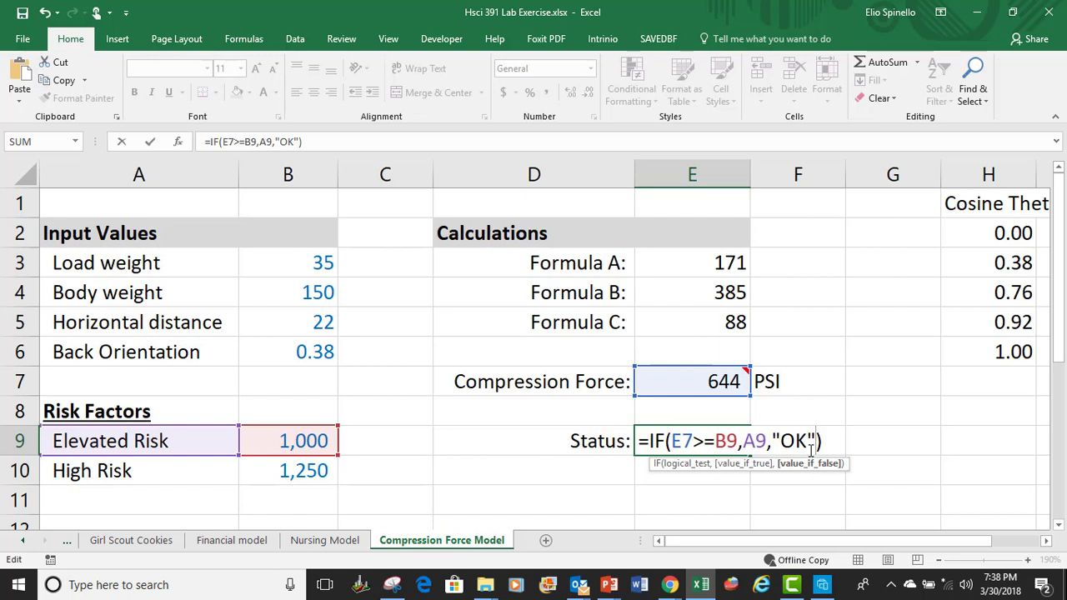
pyautogui.press('Return')
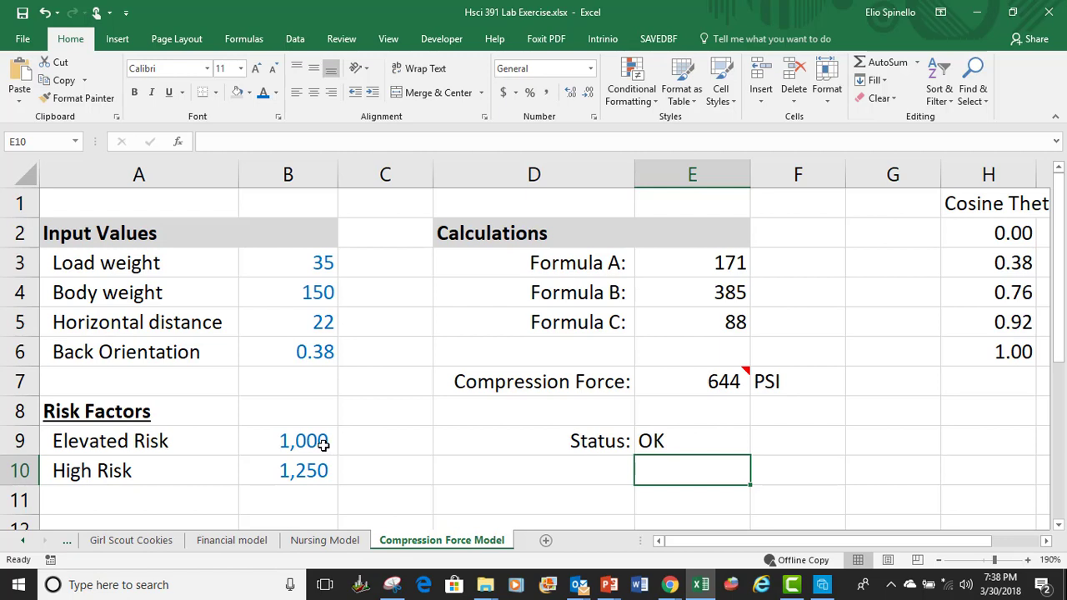
# Step: Test the status formula by setting the load weight in B3 to 100 and compare the compression force with the Elevated Risk threshold
pyautogui.moveTo(745, 383)
pyautogui.click(317, 269)
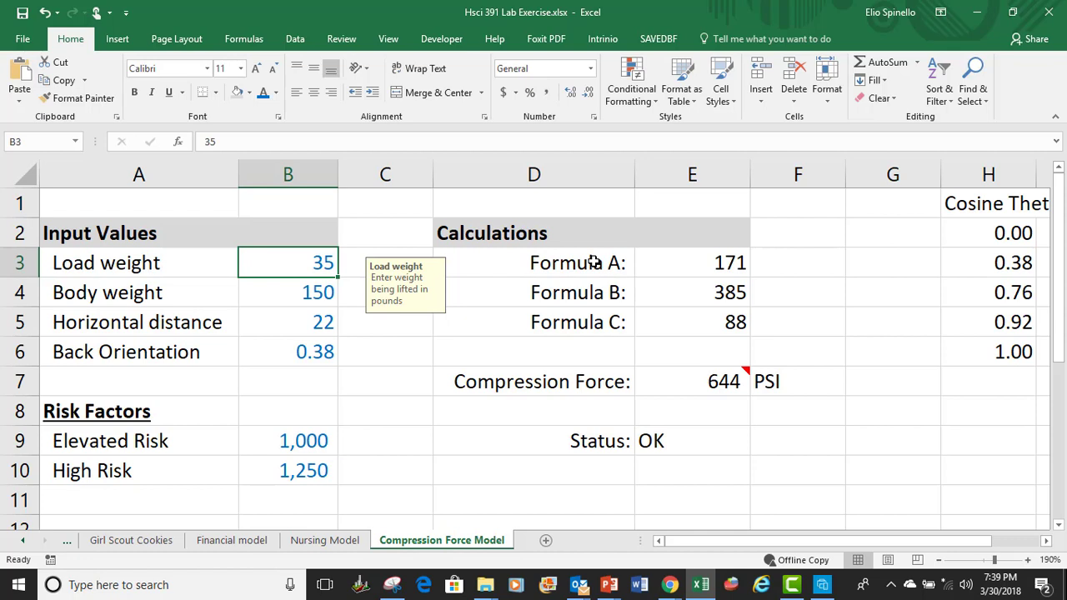
pyautogui.write('100')
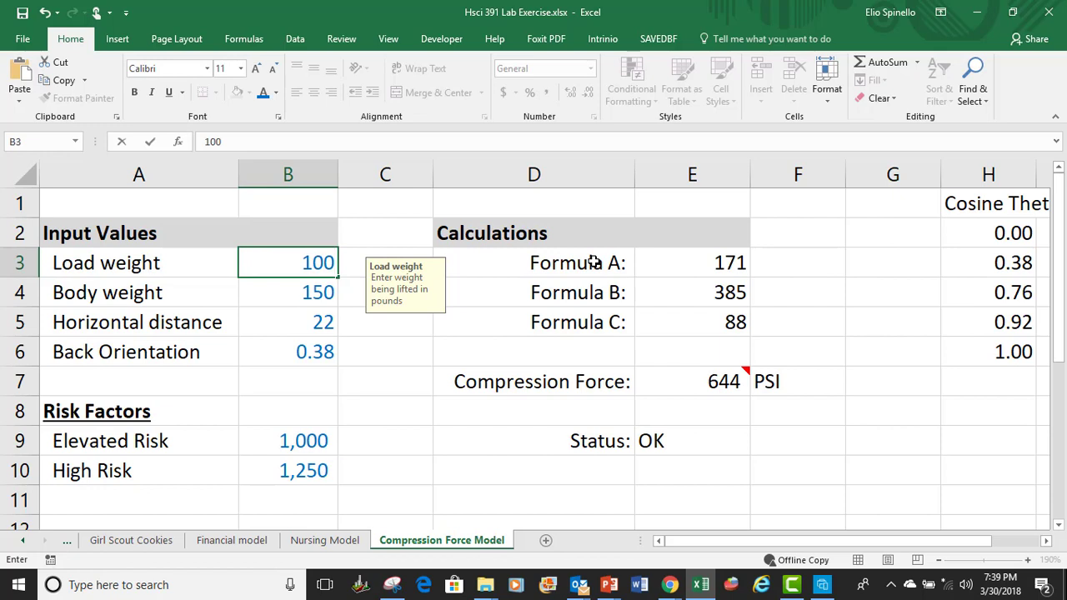
pyautogui.press('Return')
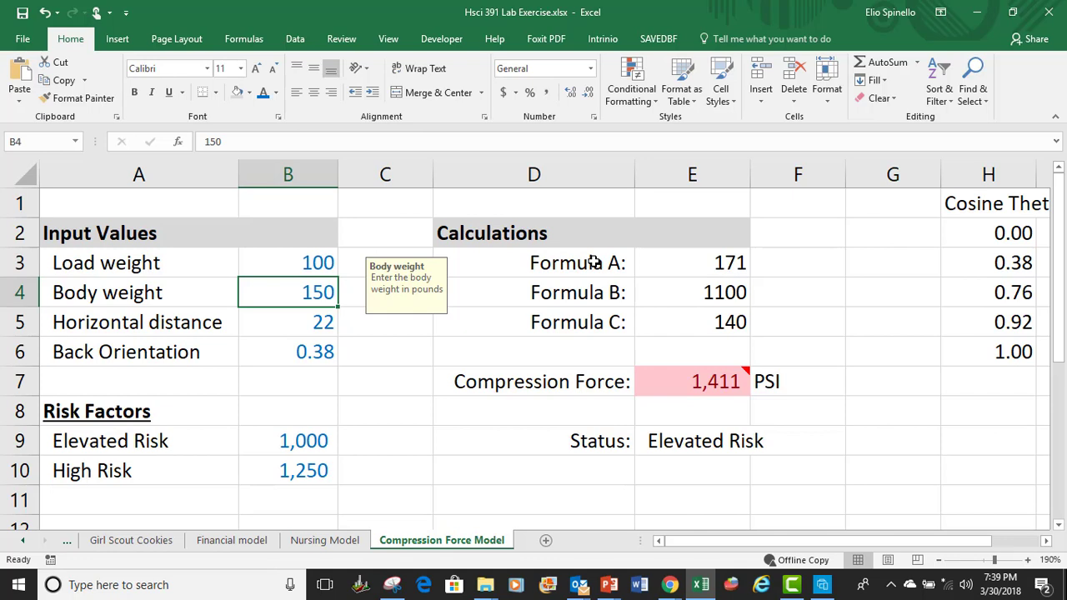
pyautogui.click(711, 390)
pyautogui.click(297, 442)
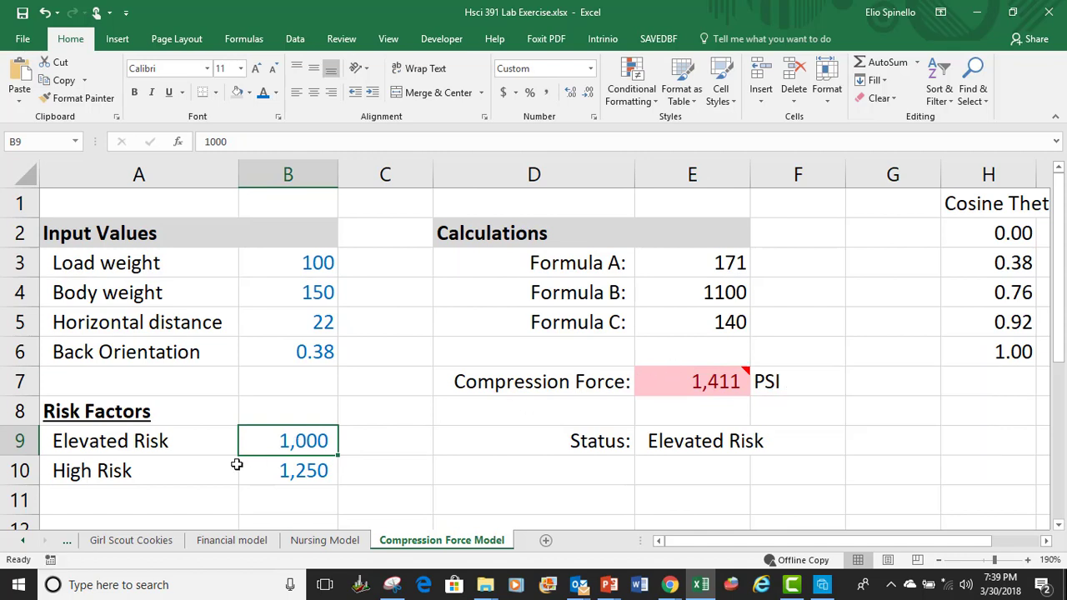
pyautogui.click(693, 441)
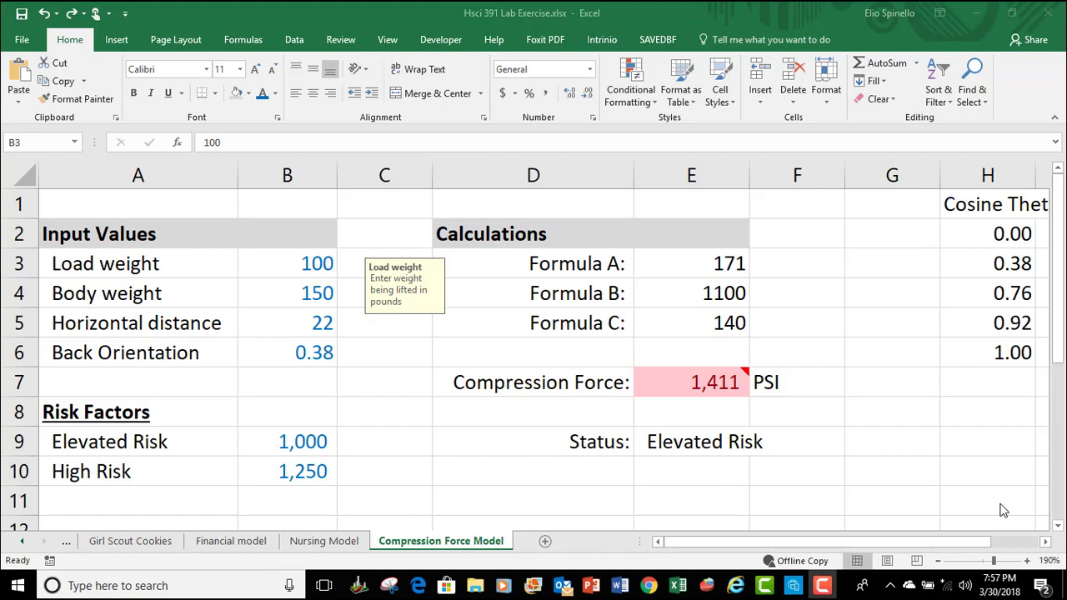
# Step: Replace the status formula in E9, starting with =IF(E7>=B10,A10, so the High Risk threshold is tested first
pyautogui.click(674, 439)
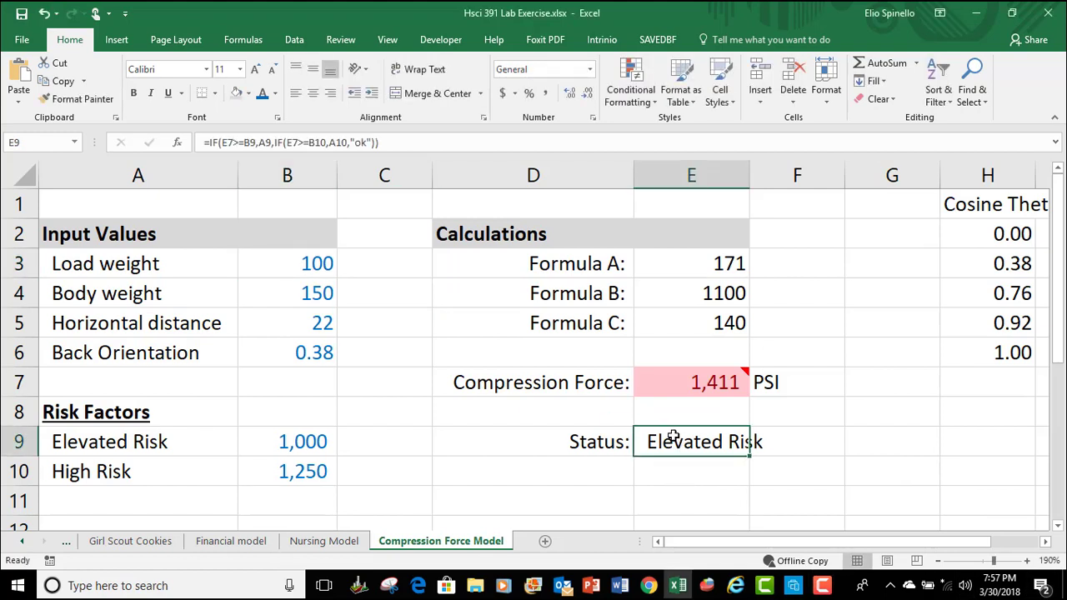
pyautogui.press('Delete')
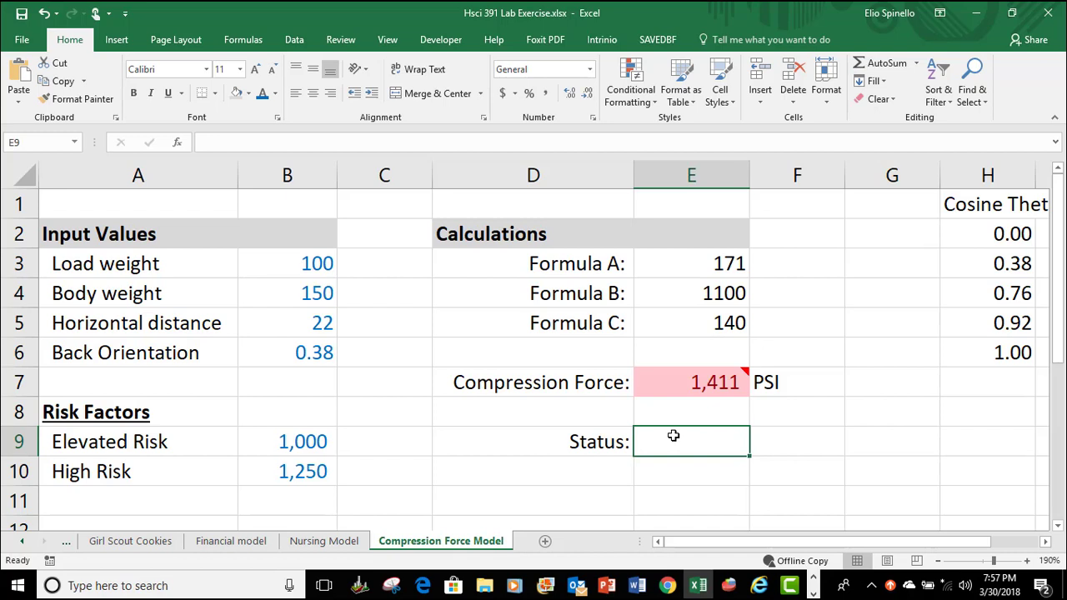
pyautogui.write('=')
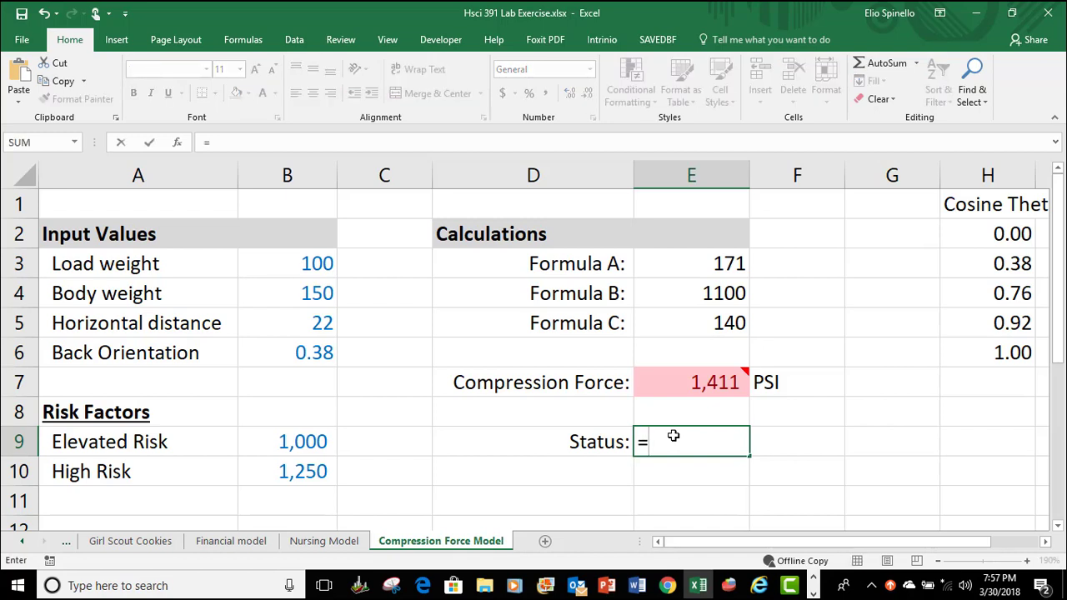
pyautogui.write('I')
pyautogui.press('BackSpace')
pyautogui.write('IF')
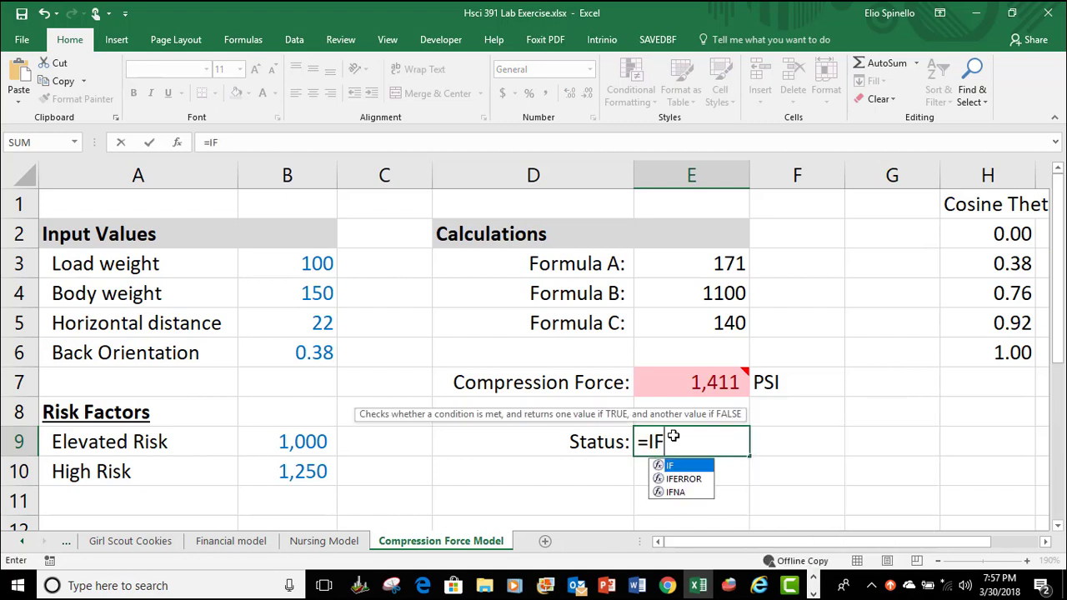
pyautogui.write('(')
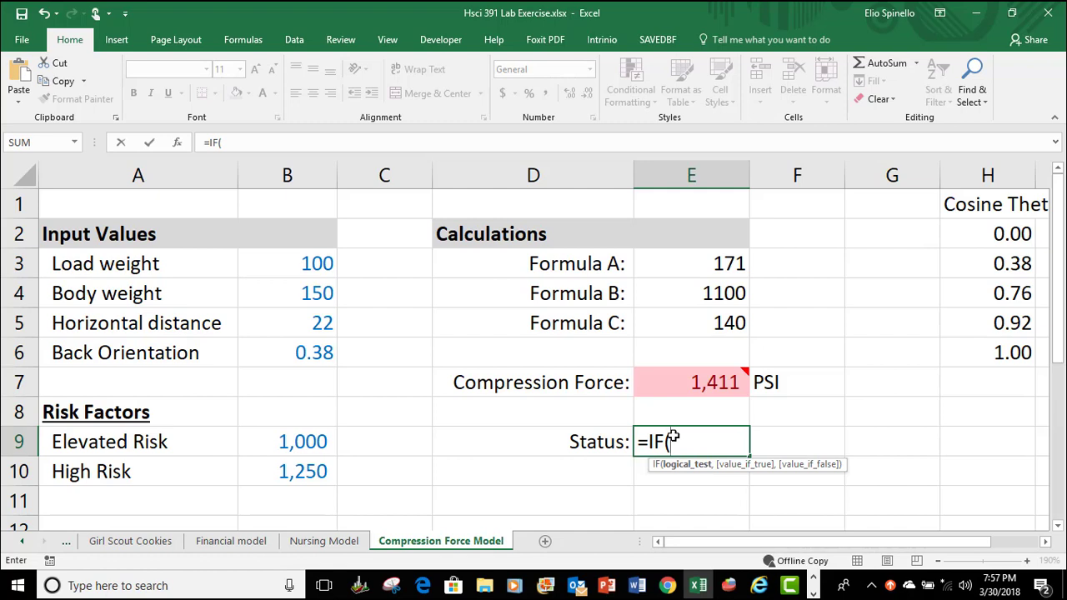
pyautogui.click(716, 382)
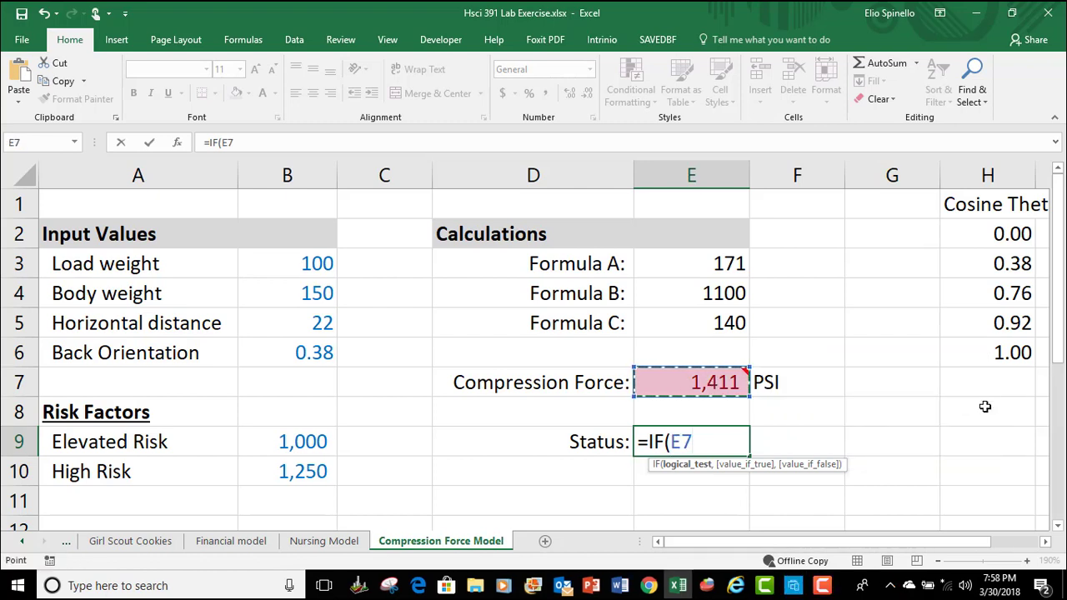
pyautogui.write('>=')
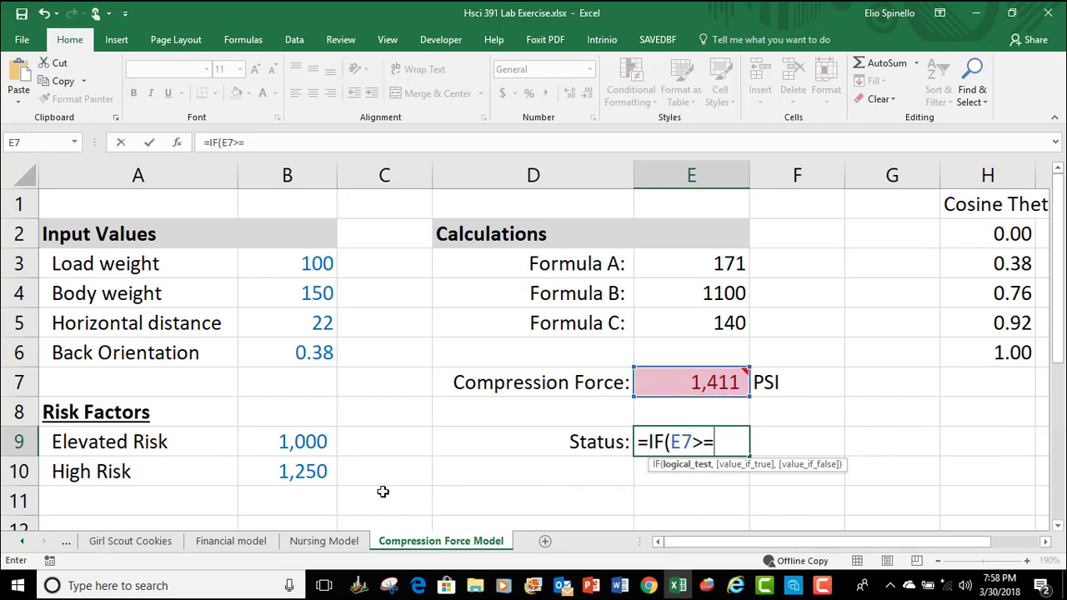
pyautogui.click(310, 469)
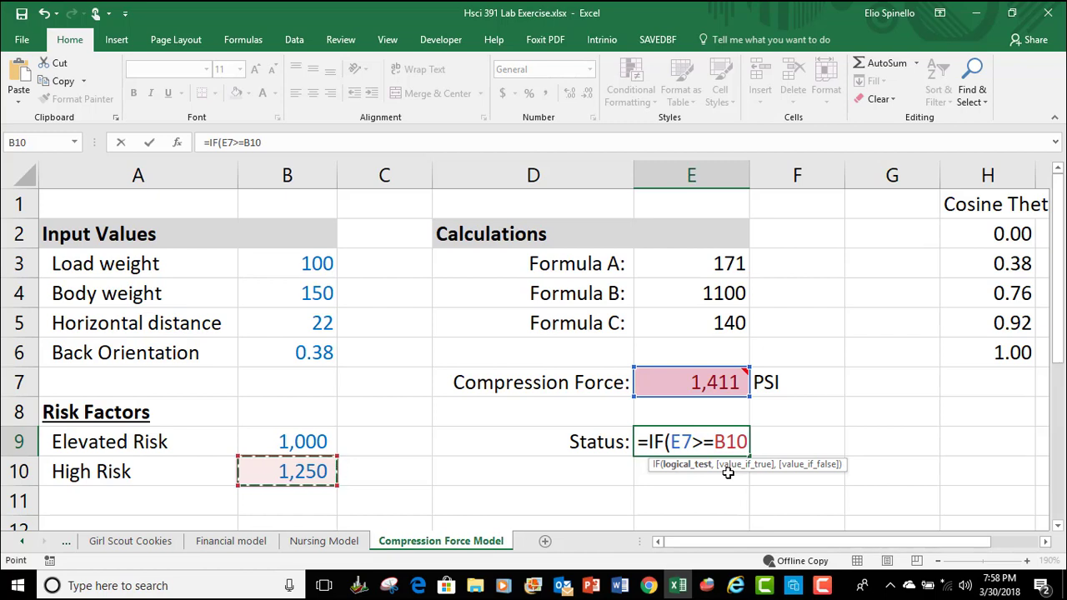
pyautogui.write(',')
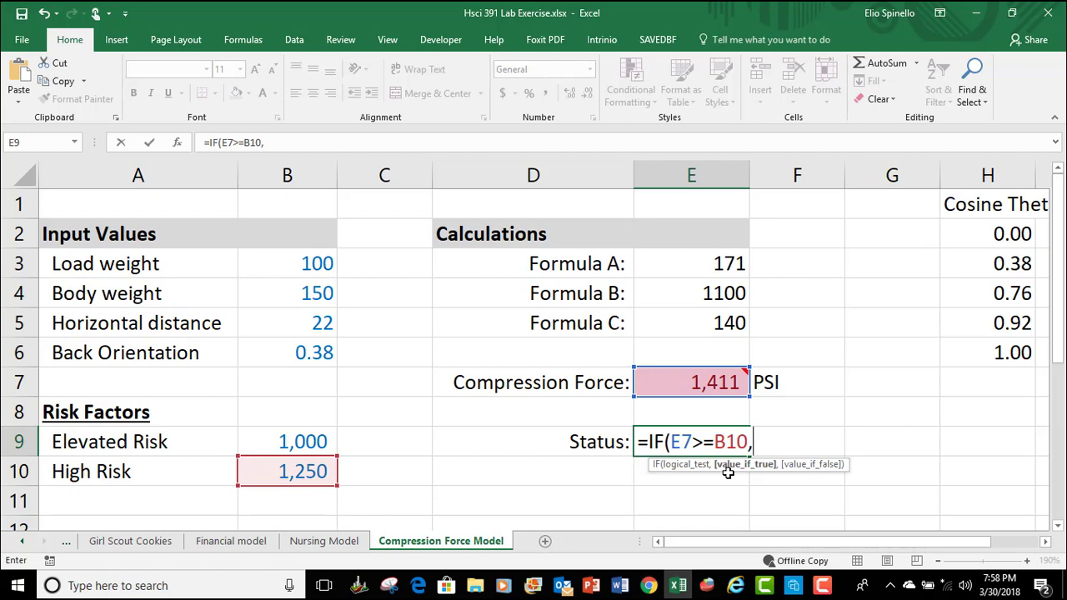
pyautogui.click(99, 472)
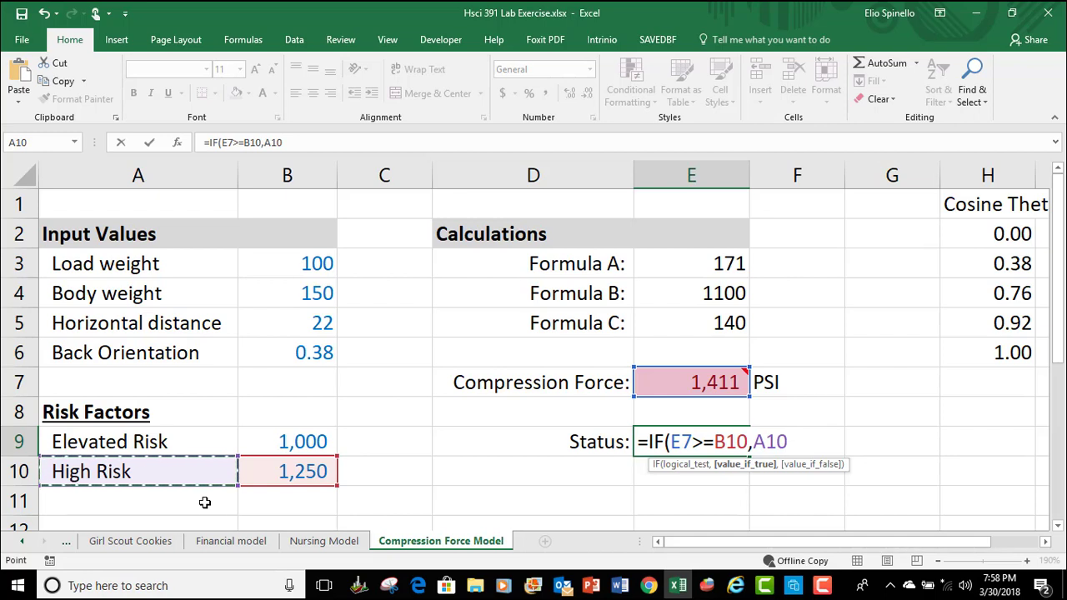
pyautogui.write(',')
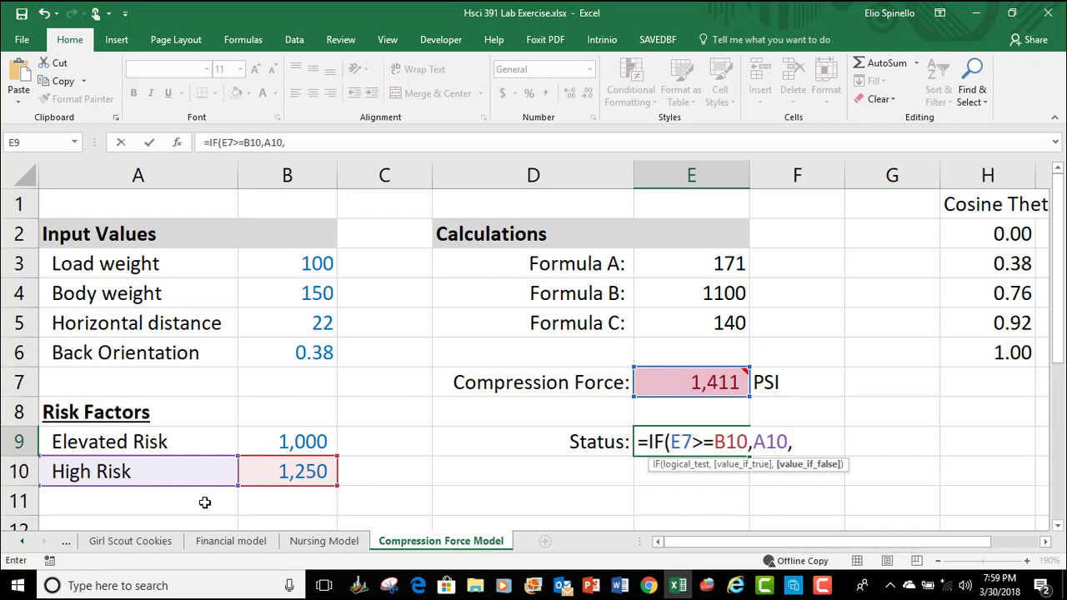
# Step: Nest a second test, IF(E7>=B9,A9, as the value-if-false argument to return the Elevated Risk label
pyautogui.write('I')
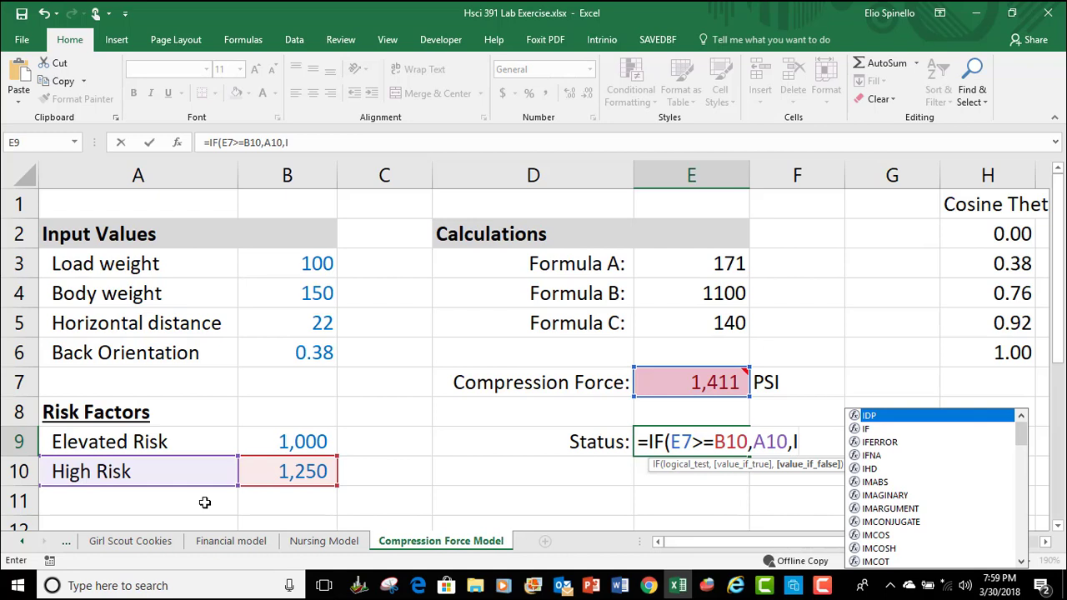
pyautogui.write('F')
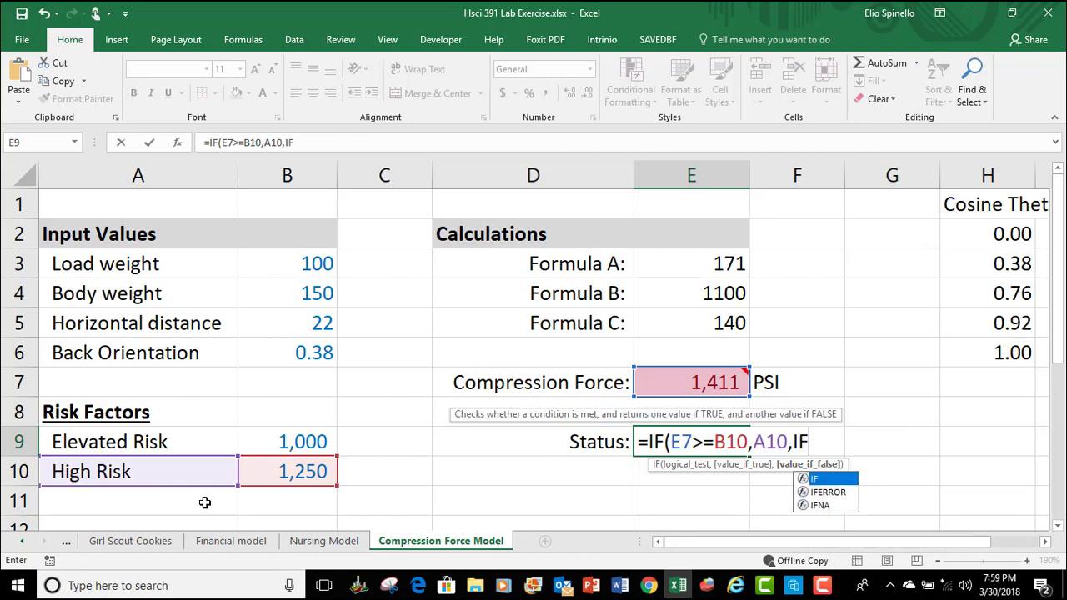
pyautogui.write('(')
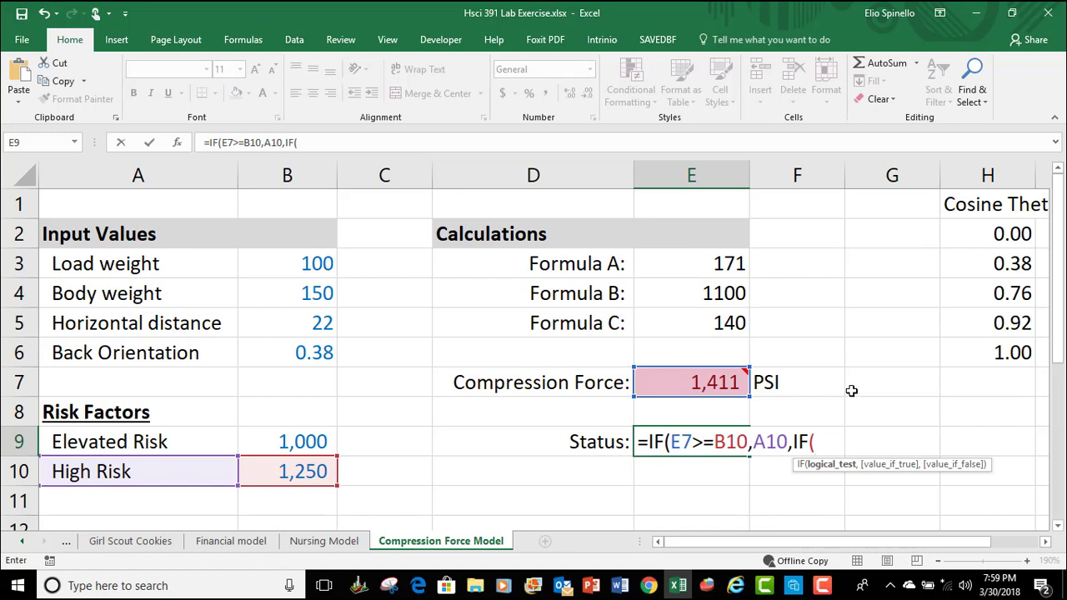
pyautogui.click(722, 380)
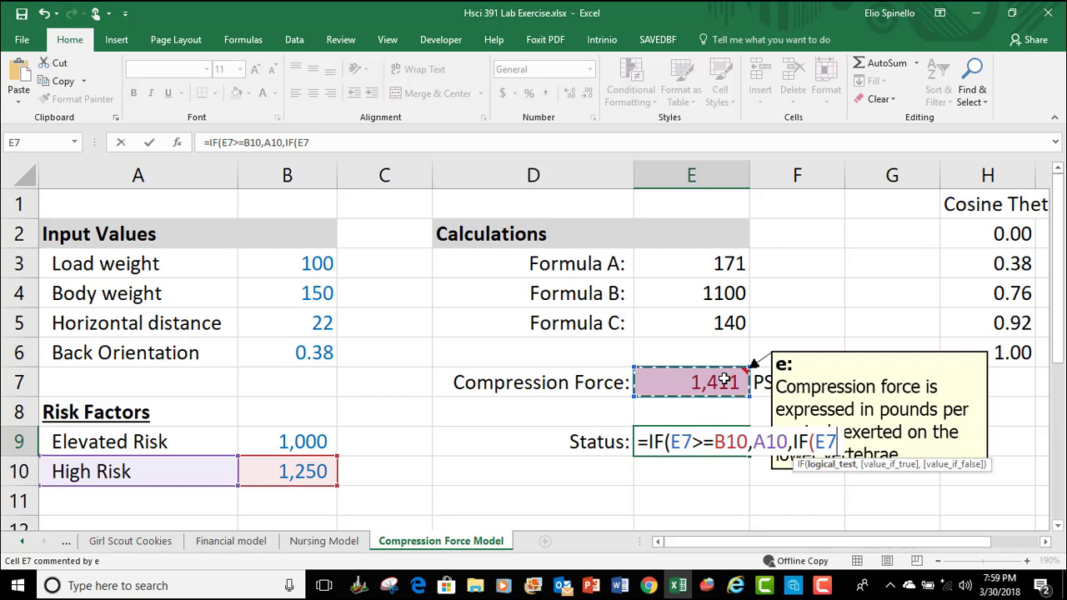
pyautogui.write('>=')
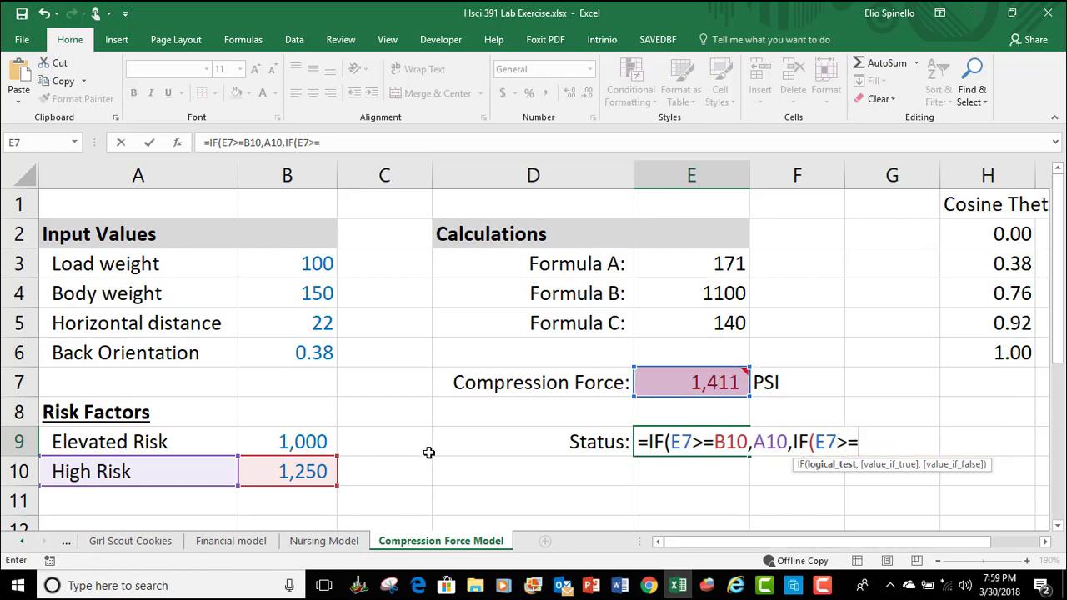
pyautogui.click(310, 443)
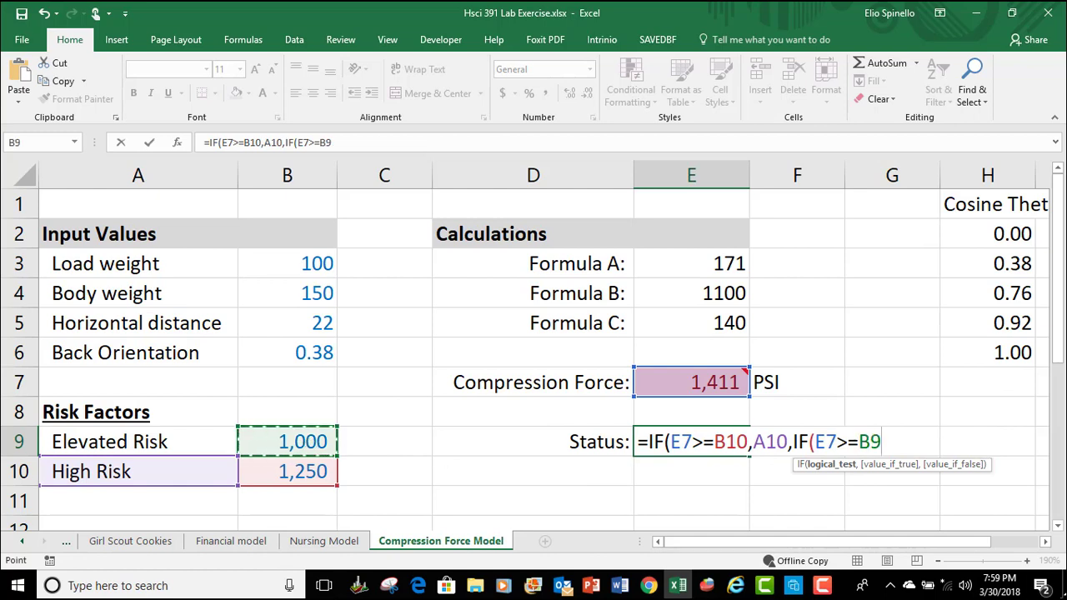
pyautogui.write(',')
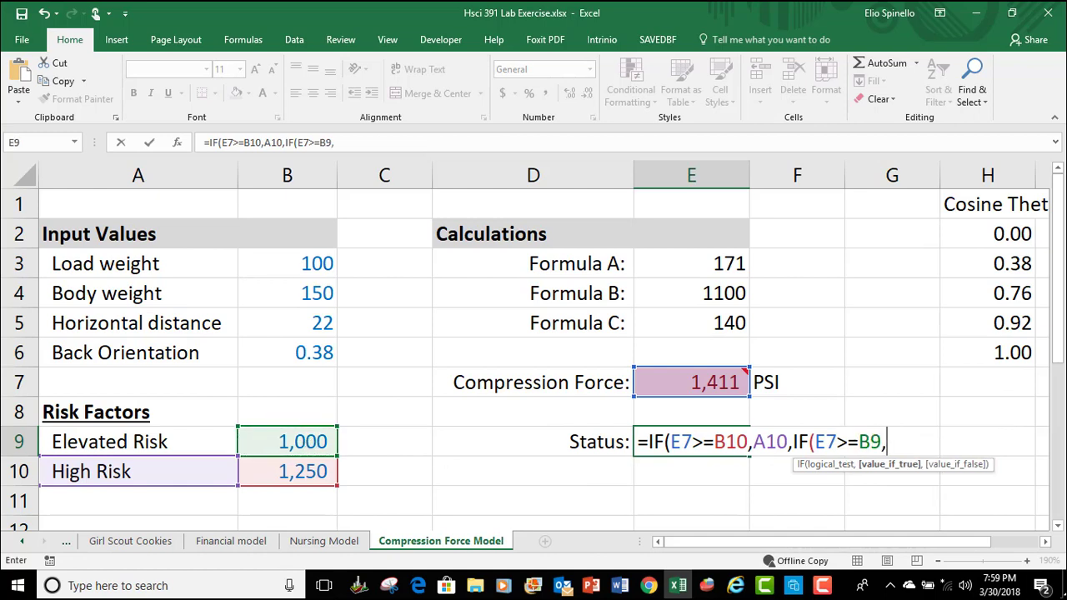
pyautogui.click(165, 442)
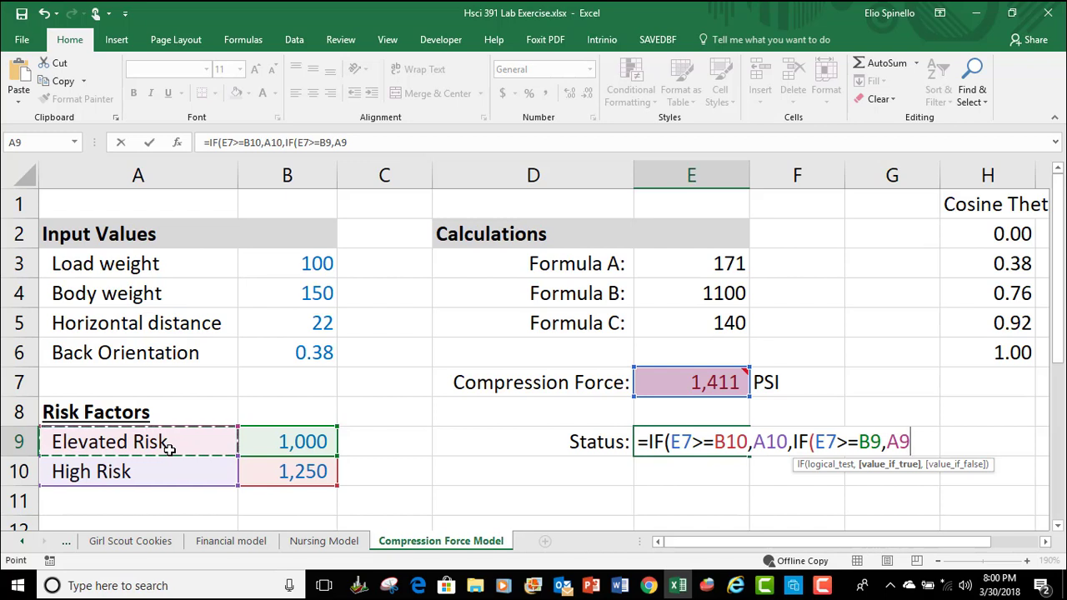
pyautogui.write(',')
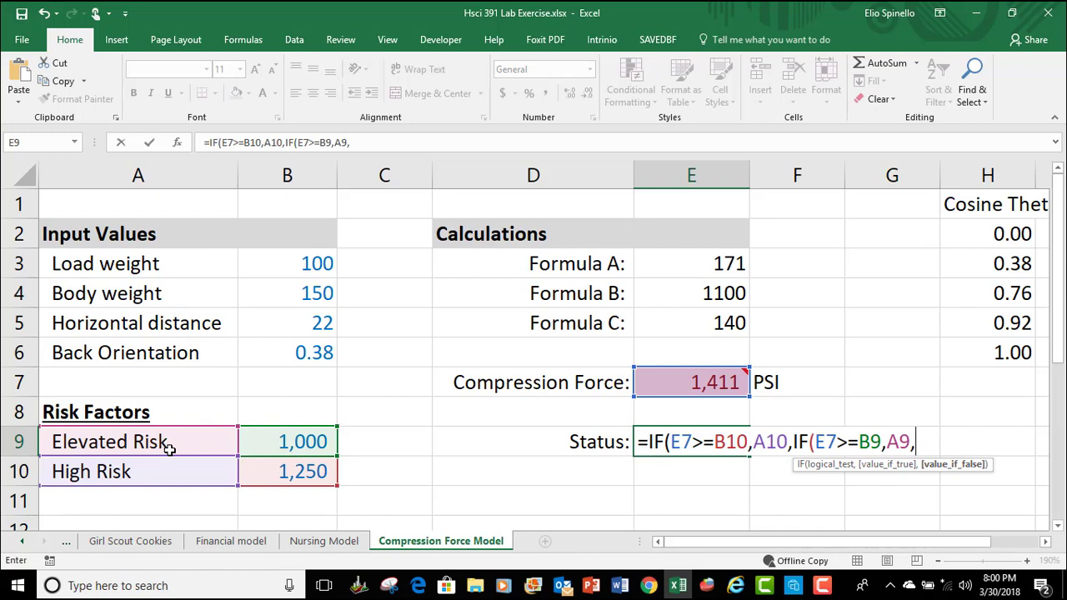
# Step: Finish the nested status formula with "Ok" as the final value-if-false, making it =IF(E7>=B10,A10,IF(E7>=B9,A9,"Ok"))
pyautogui.write('"oK')
pyautogui.press('BackSpace')
pyautogui.press('BackSpace')
pyautogui.write('Ok"')
pyautogui.write(')')
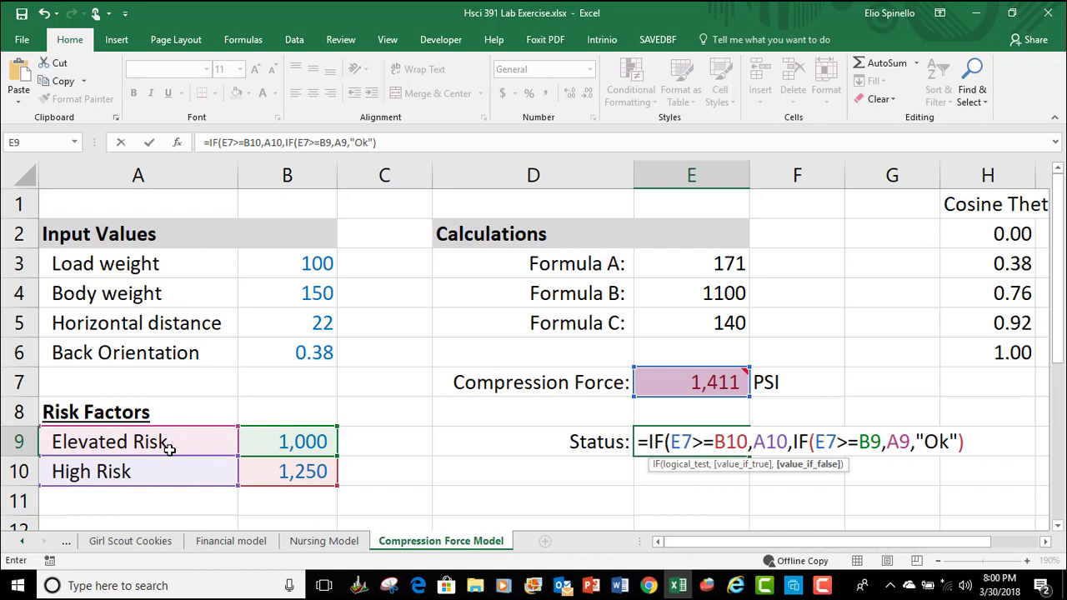
pyautogui.write(')')
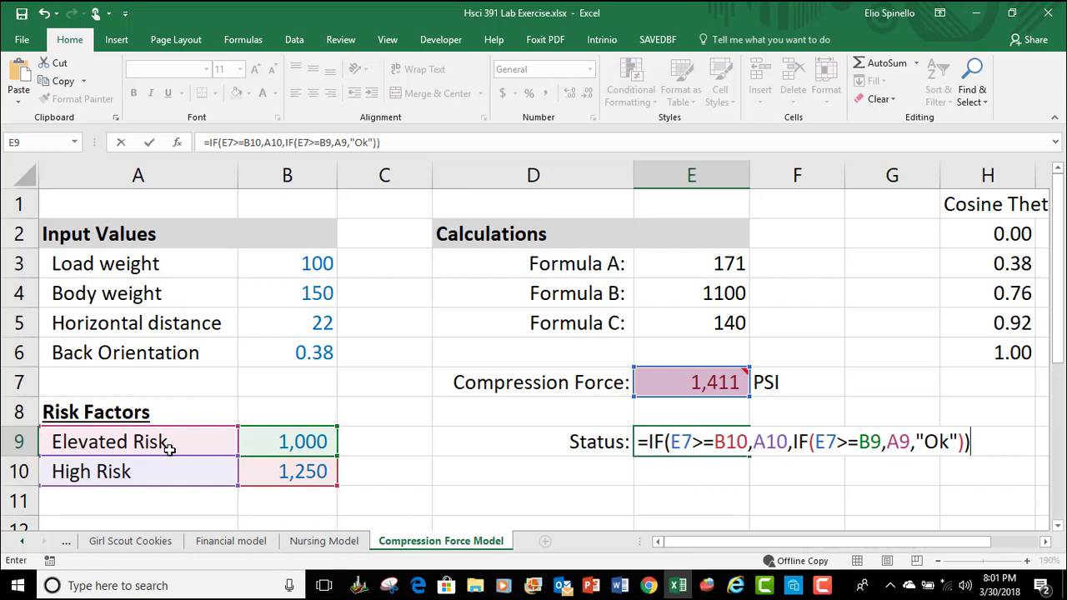
pyautogui.press('Return')
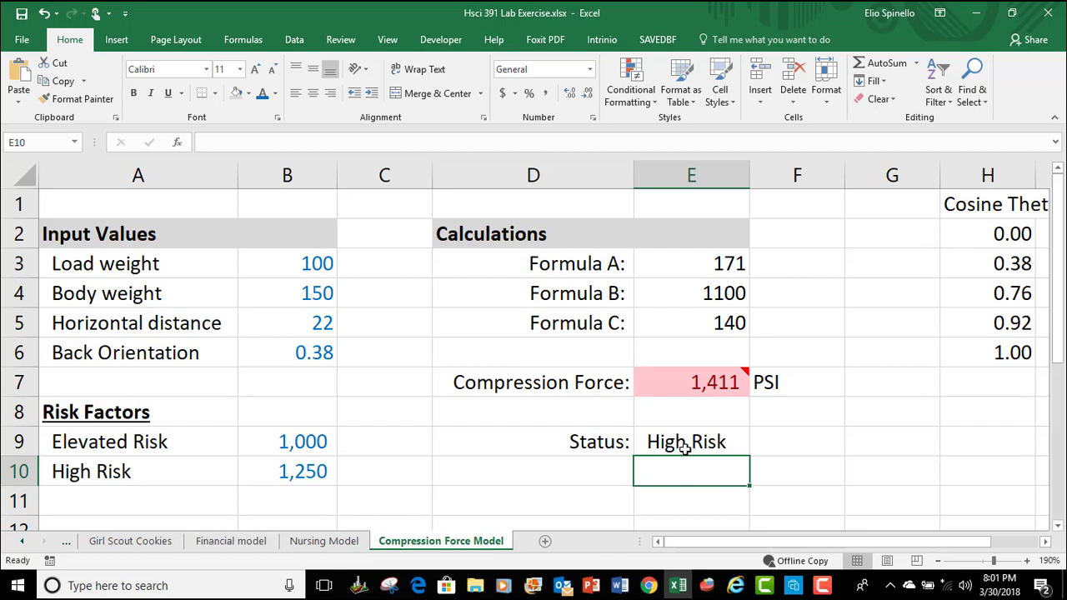
# Step: Check the status against the compression force, and test the nested formula with a load weight of 75 in B3
pyautogui.click(742, 442)
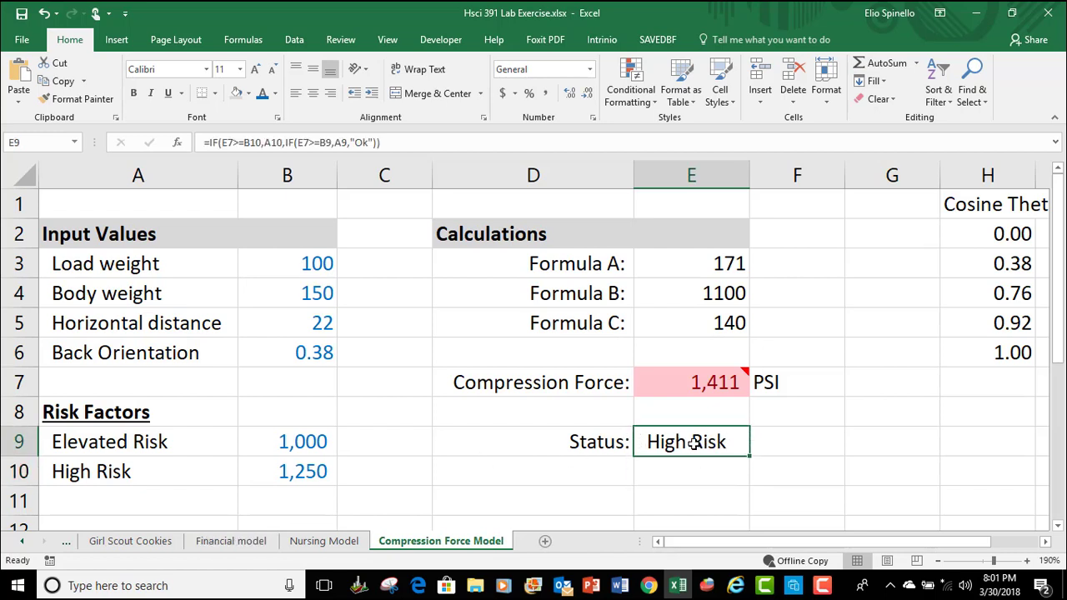
pyautogui.click(739, 382)
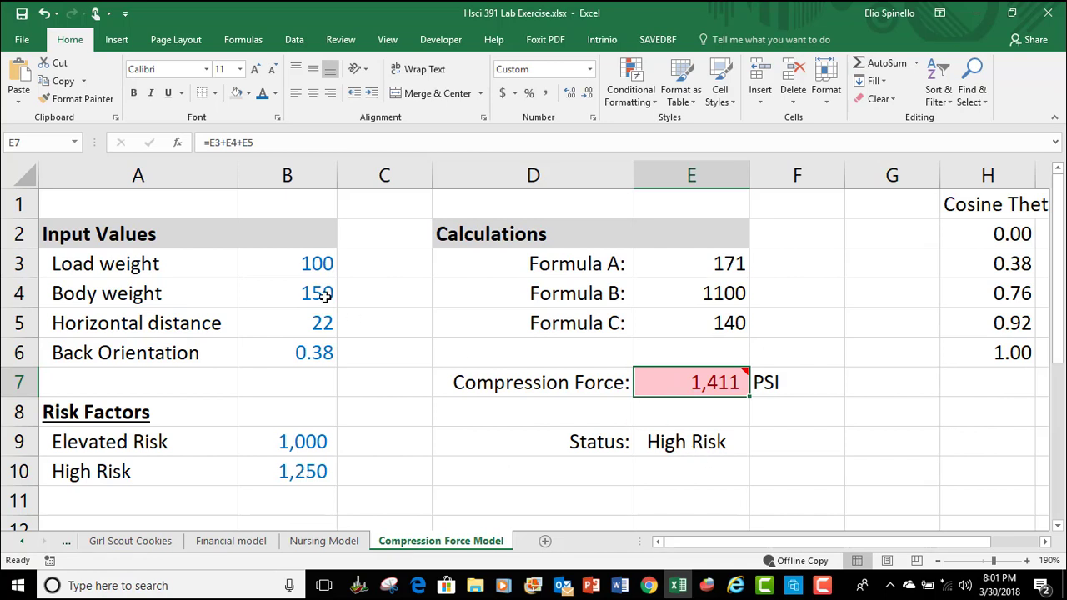
pyautogui.click(310, 265)
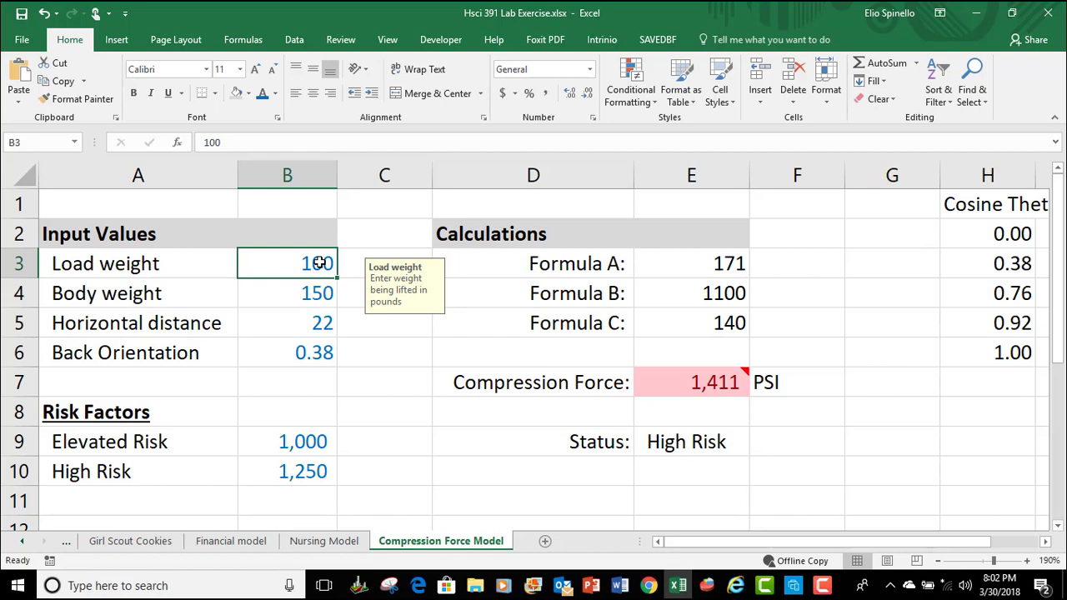
pyautogui.write('75')
pyautogui.press('Return')
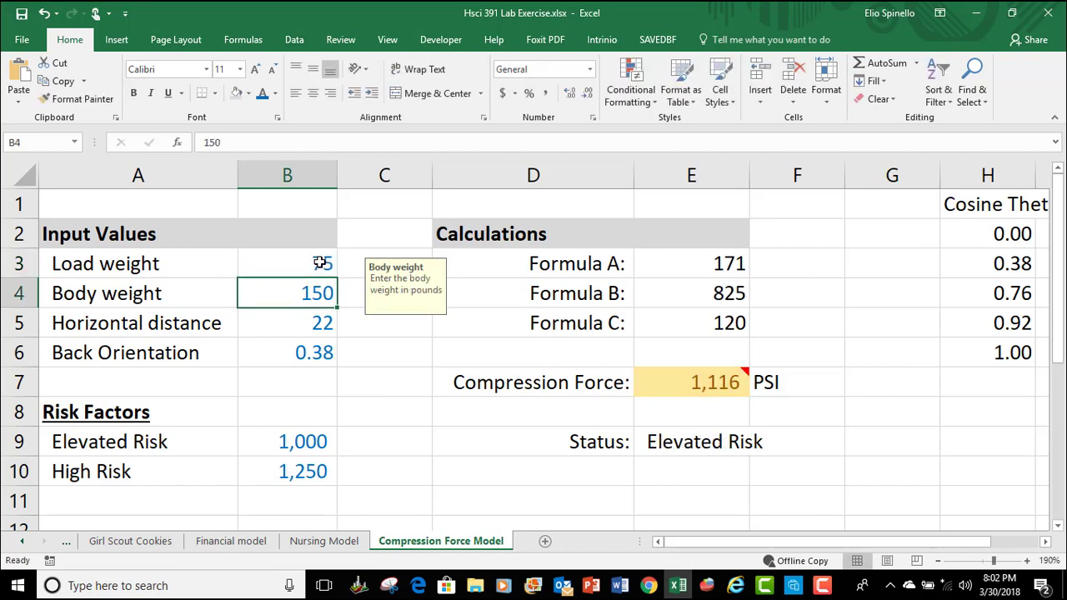
pyautogui.moveTo(677, 391)
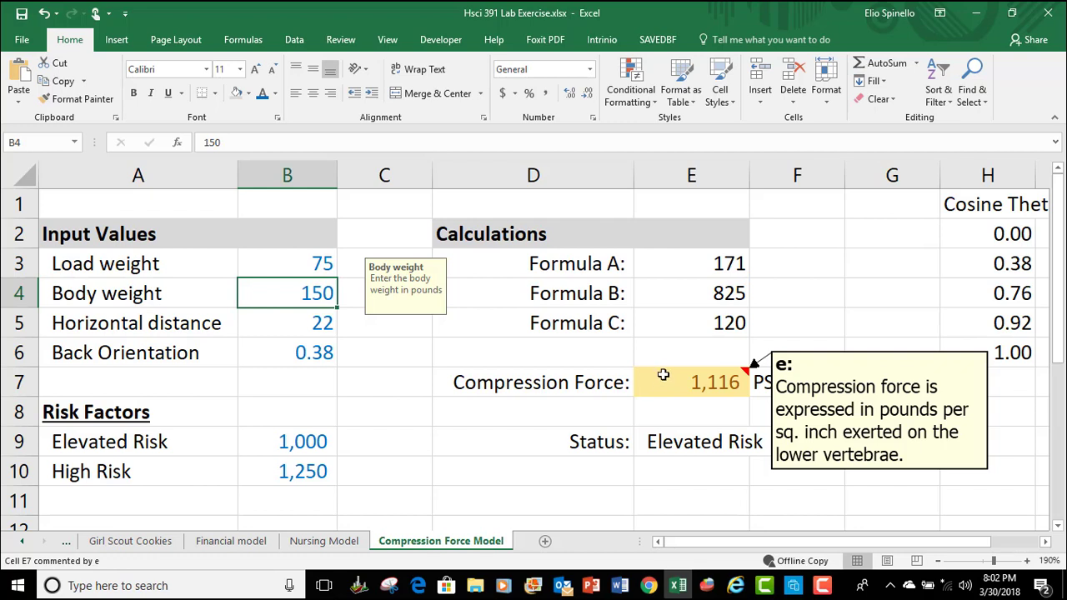
# Step: Set the load weight in B3 to 10 to test the status formula below both risk thresholds
pyautogui.click(305, 257)
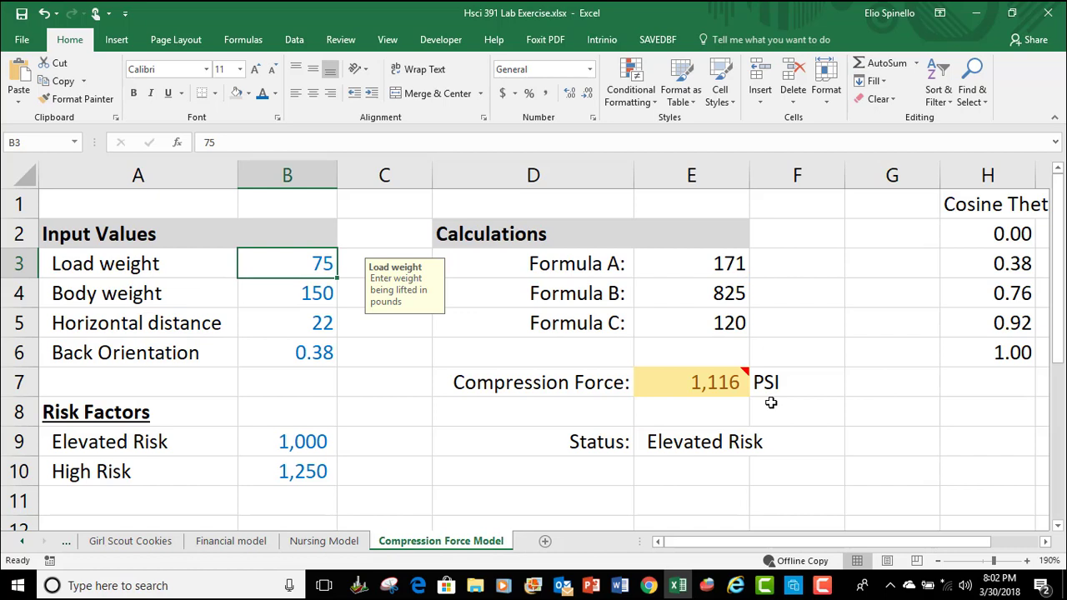
pyautogui.write('10')
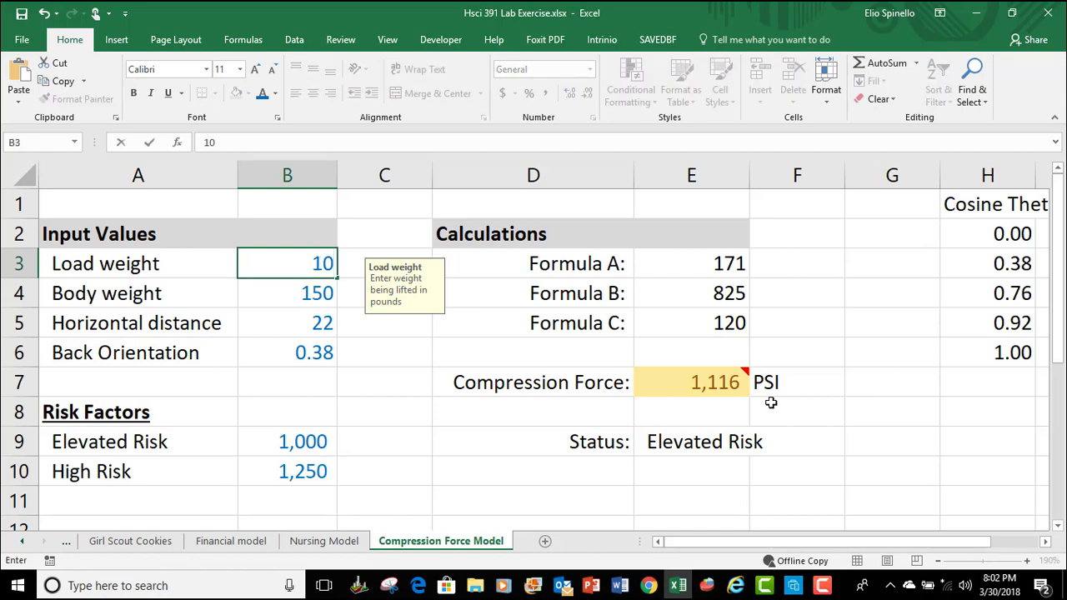
pyautogui.press('Return')
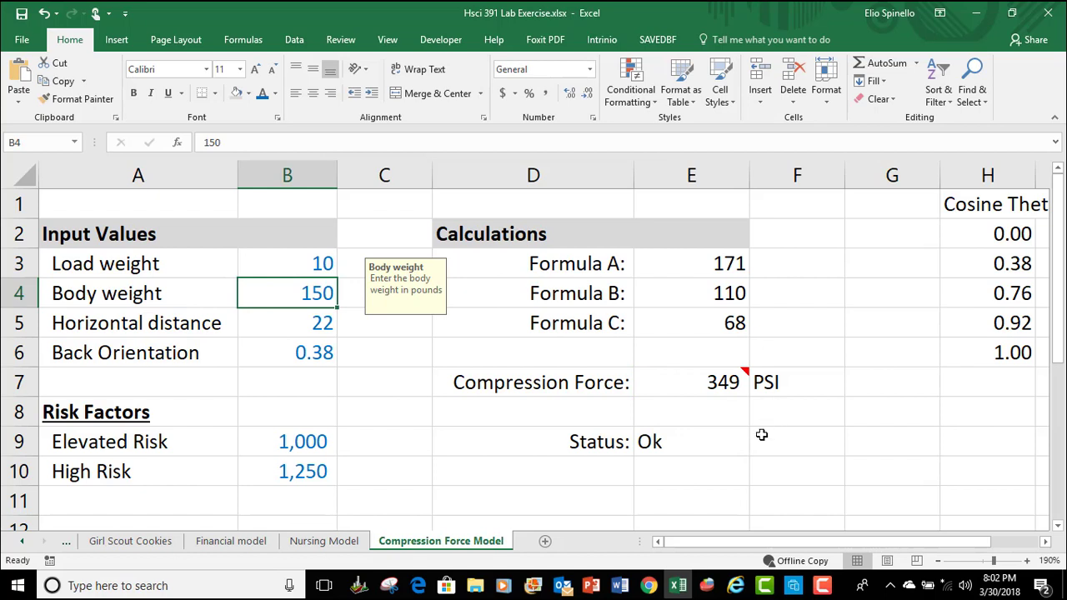
# Step: Compare the compression force in E7 with the status in E9, and open the nested IF formula to review its arguments
pyautogui.click(729, 388)
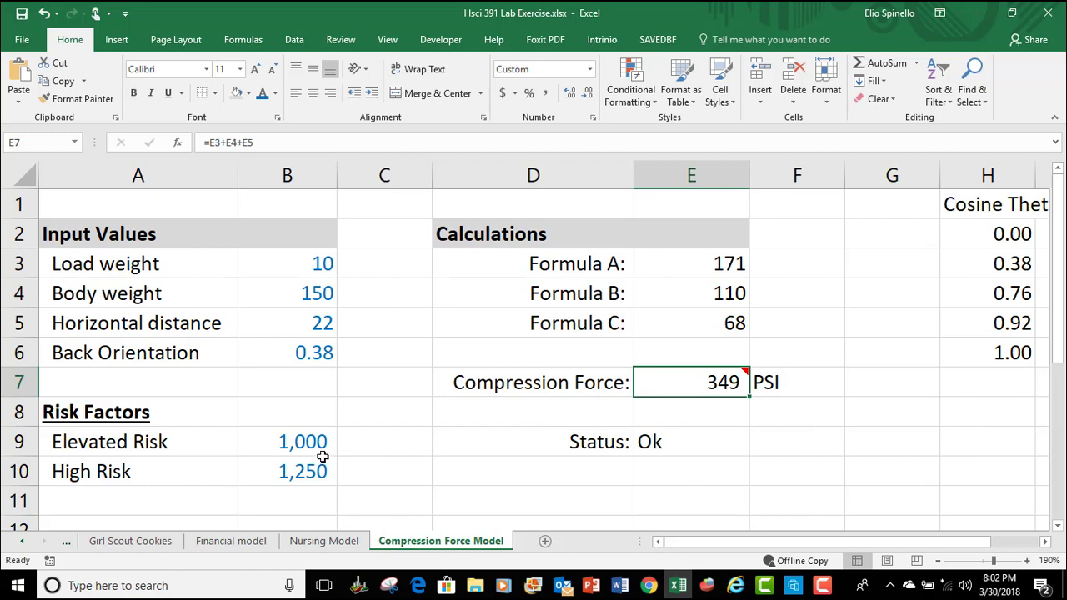
pyautogui.click(699, 439)
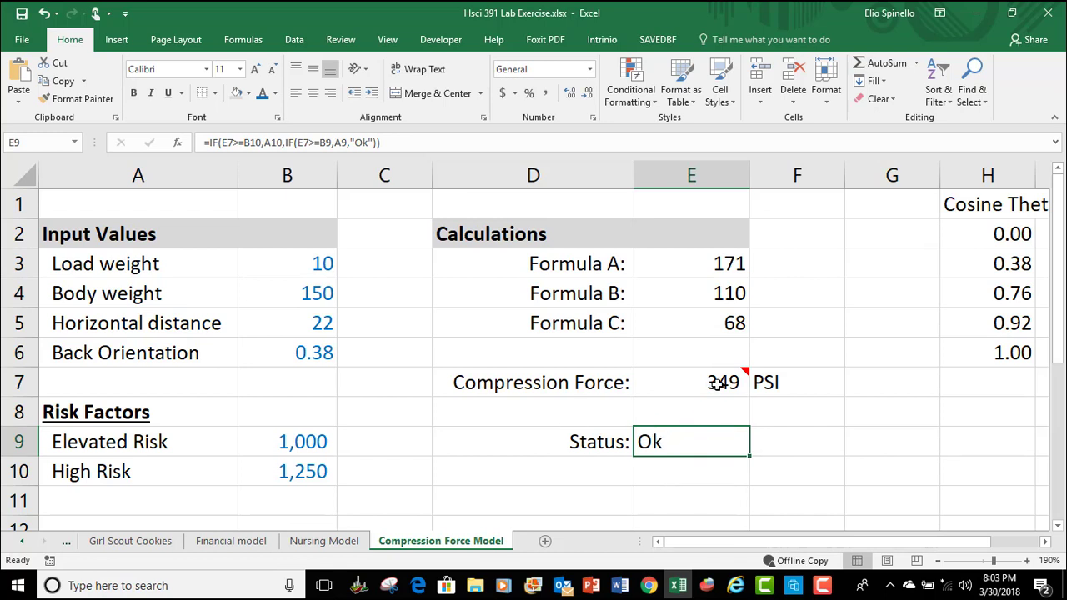
pyautogui.moveTo(722, 379)
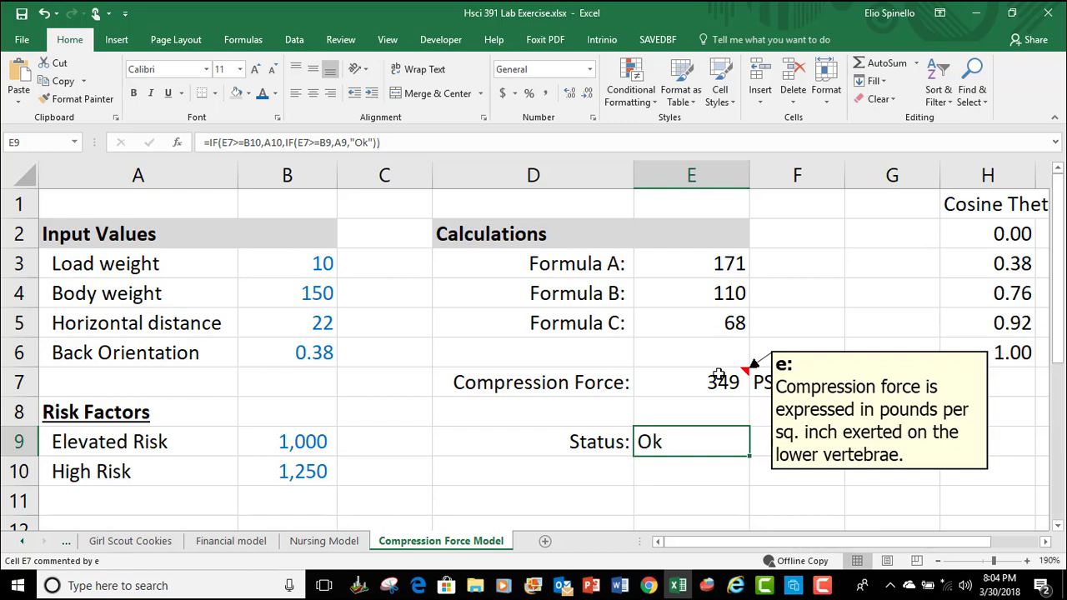
pyautogui.doubleClick(700, 442)
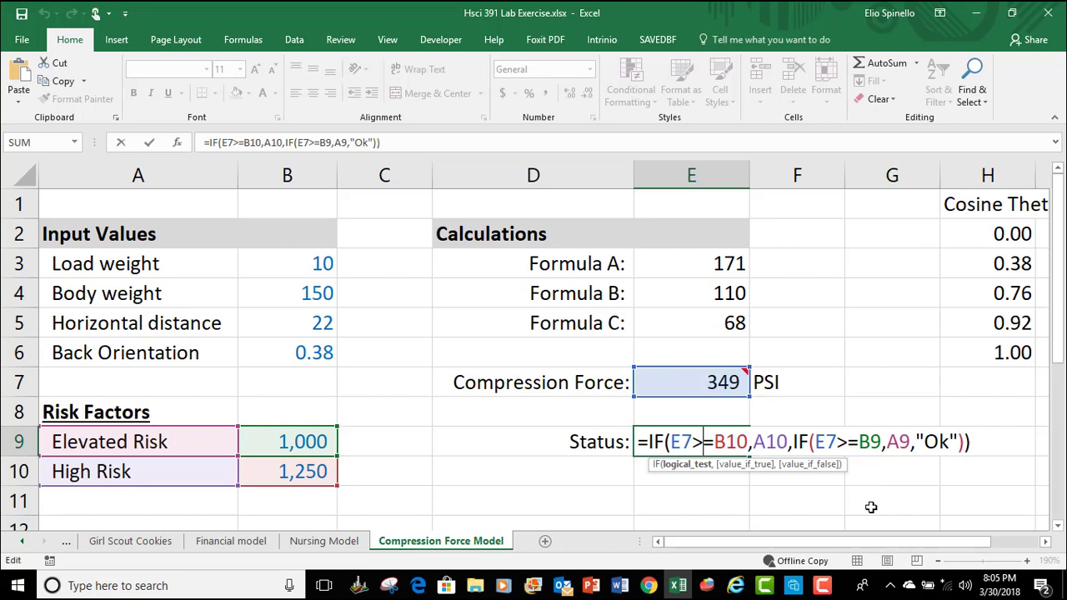
# Step: Close the status formula in E9 and make row 1 several times taller for a title and picture
pyautogui.press('Return')
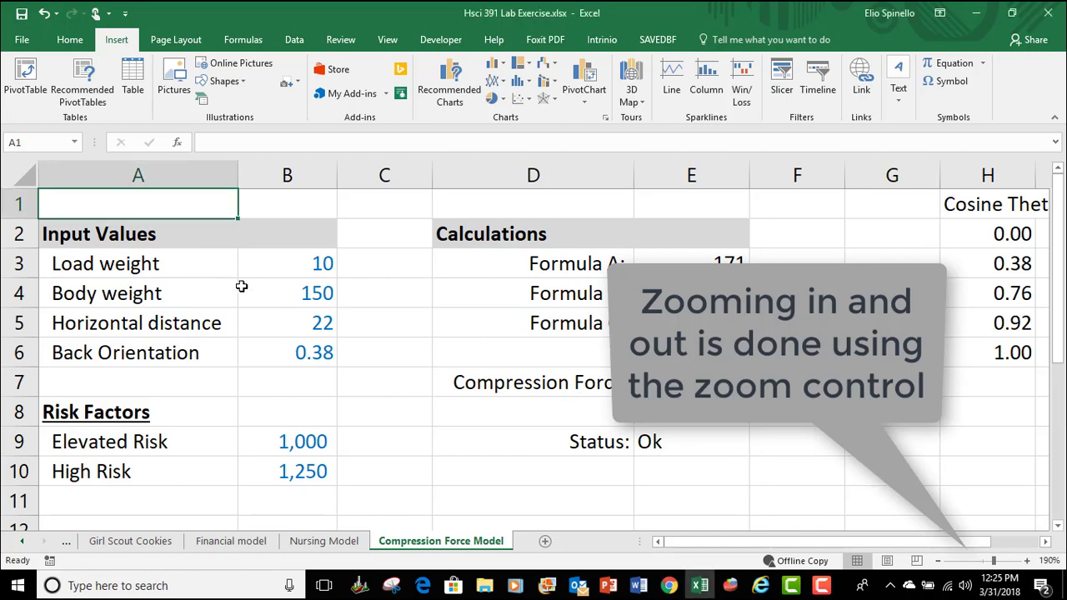
pyautogui.scroll(-3, 304, 291)
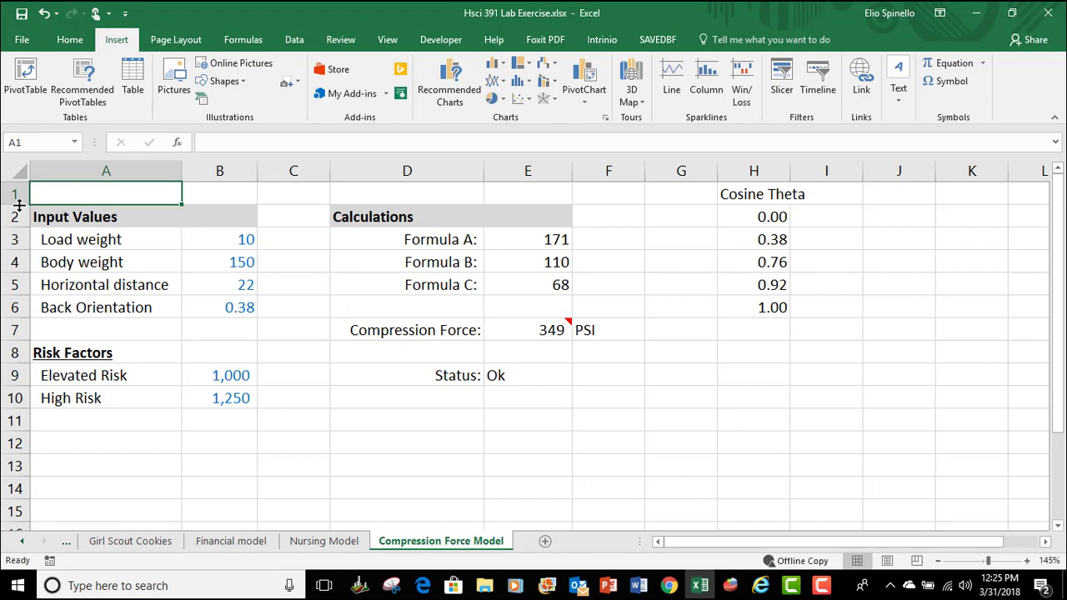
pyautogui.moveTo(18, 205); pyautogui.dragTo(25, 275)
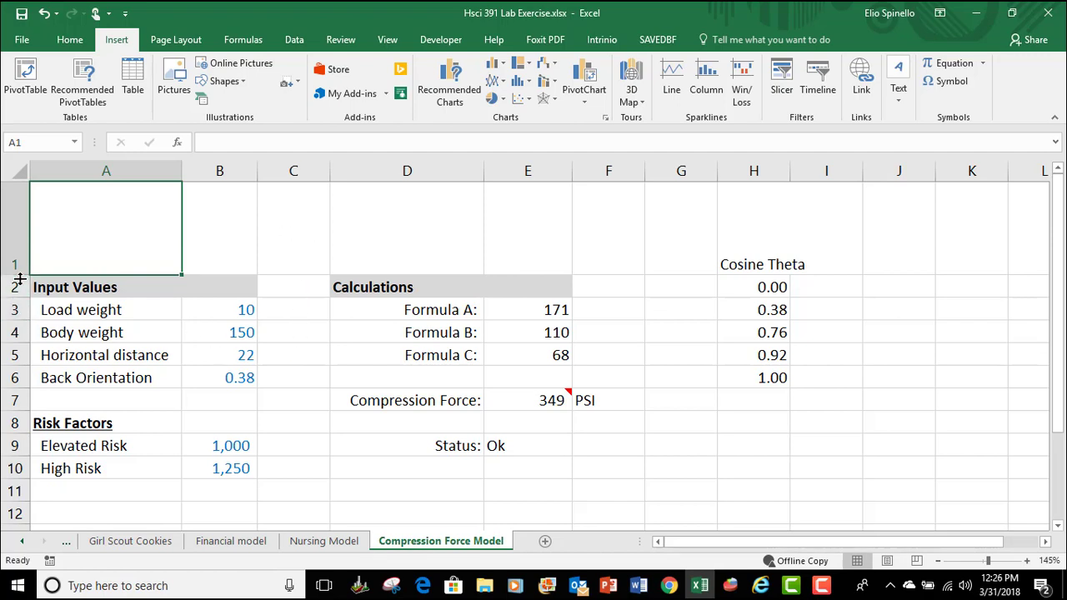
pyautogui.moveTo(13, 275); pyautogui.dragTo(13, 300)
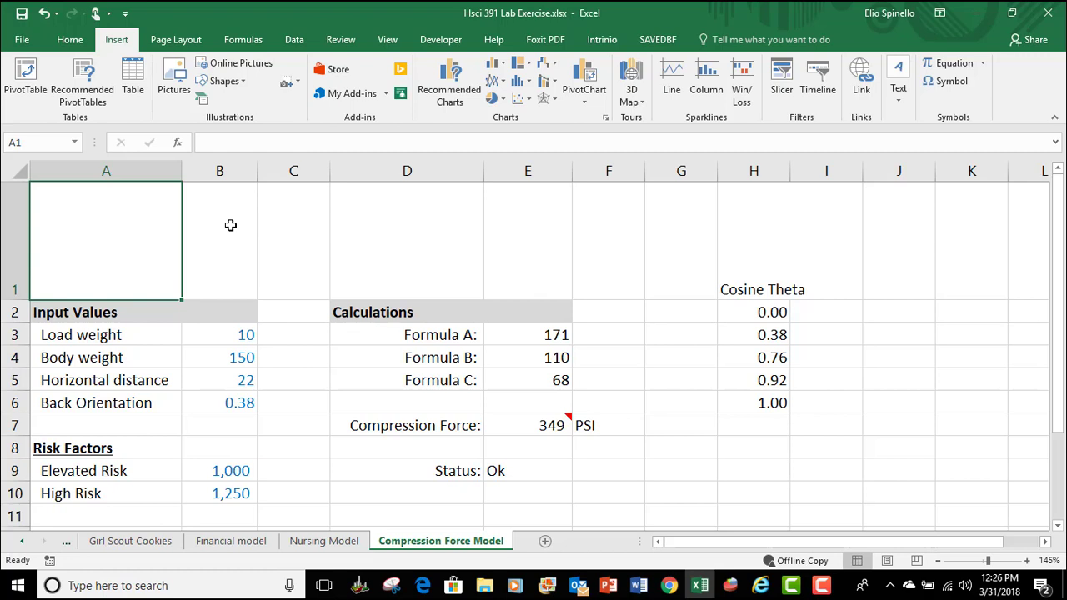
# Step: Merge and center cells C1 through E1 above the calculations
pyautogui.click(287, 231)
pyautogui.moveTo(338, 229); pyautogui.dragTo(545, 207)
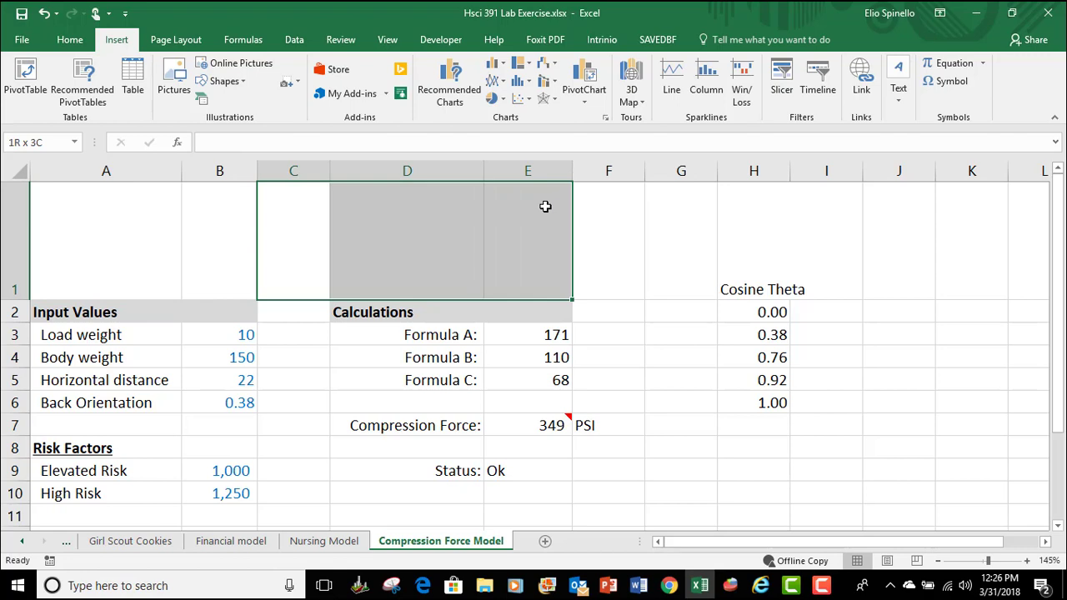
pyautogui.moveTo(546, 207); pyautogui.dragTo(540, 208)
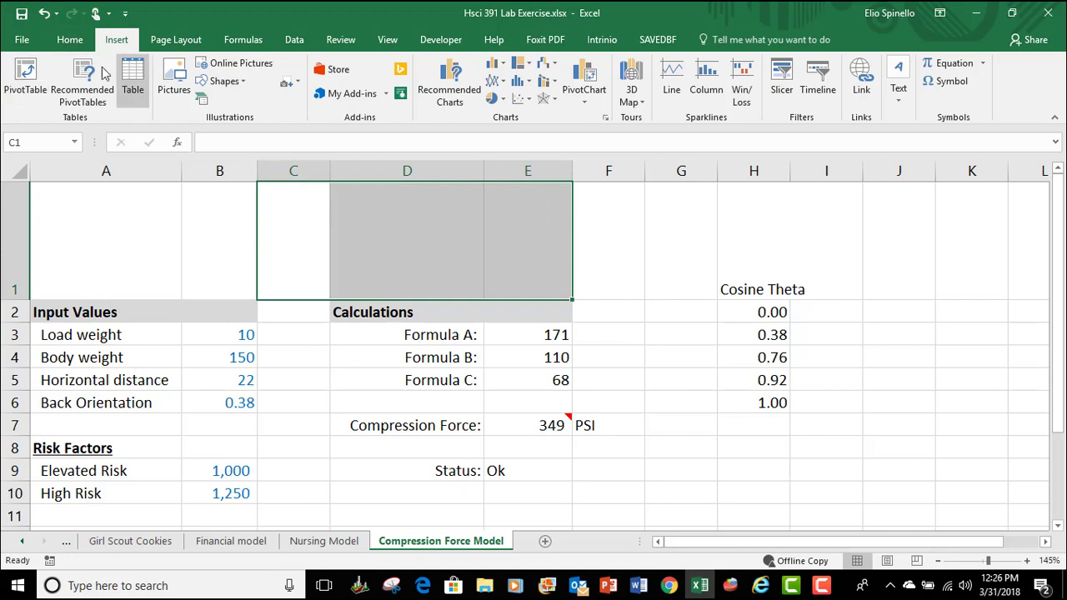
pyautogui.click(74, 46)
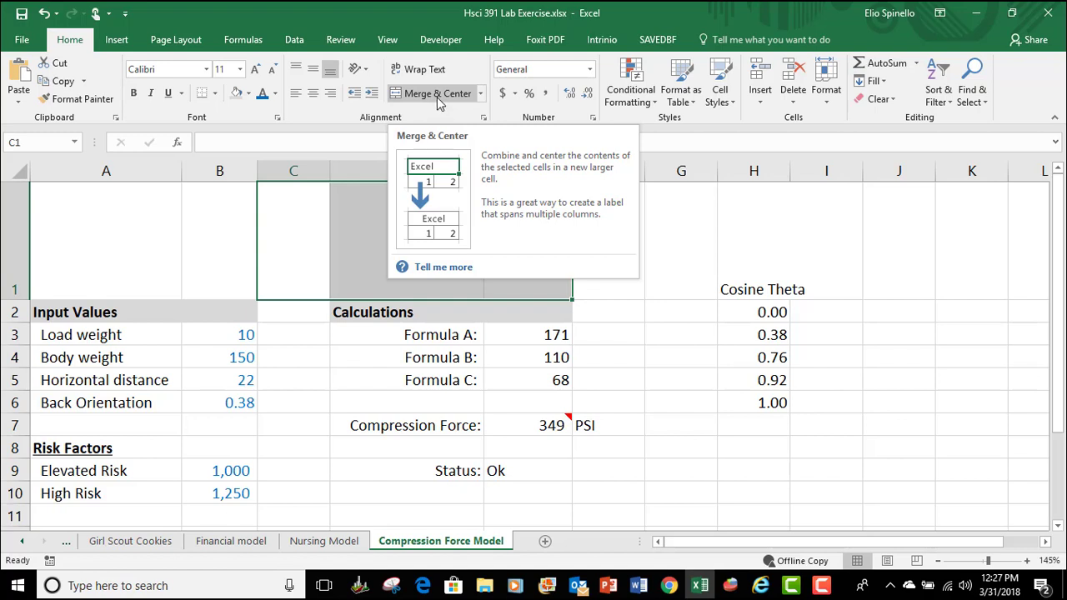
pyautogui.click(436, 95)
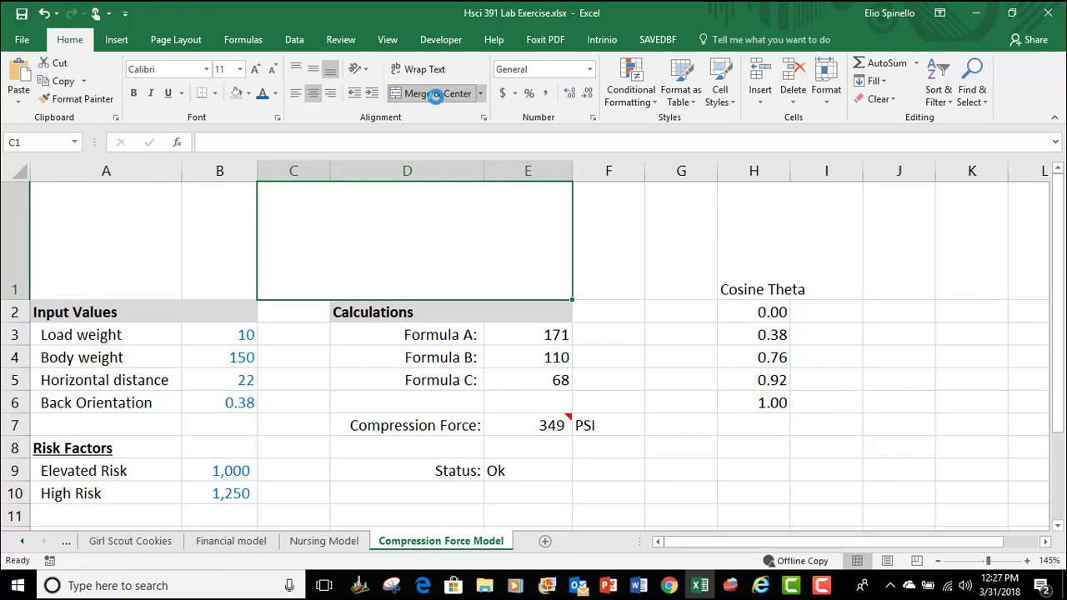
# Step: Enter the title "Back Compression Force Calculator" in merged cell C1 and apply middle vertical alignment
pyautogui.click(231, 248)
pyautogui.click(328, 240)
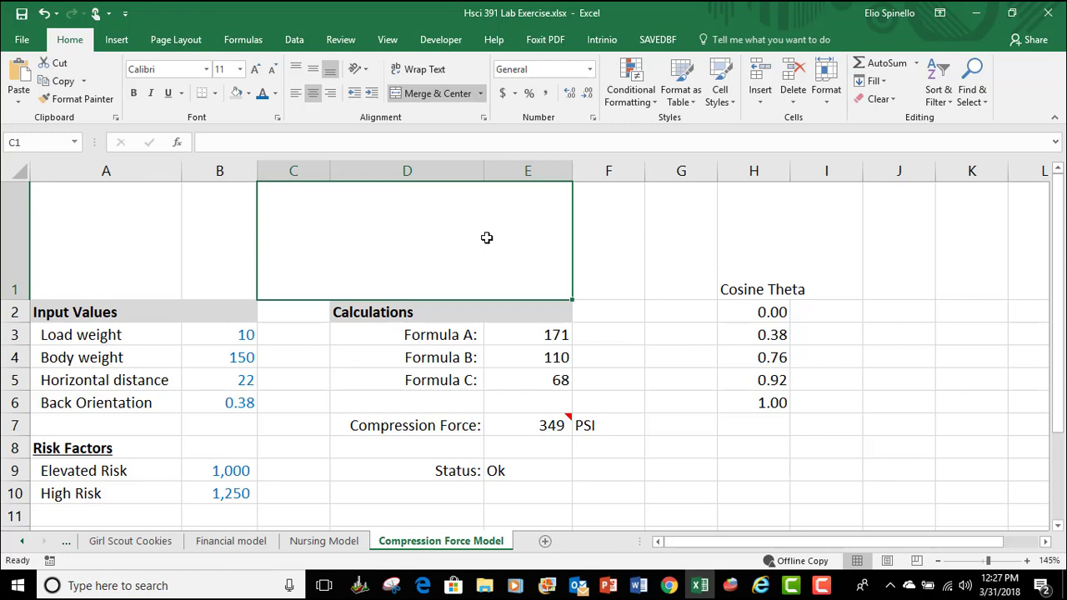
pyautogui.write('Back Compression ')
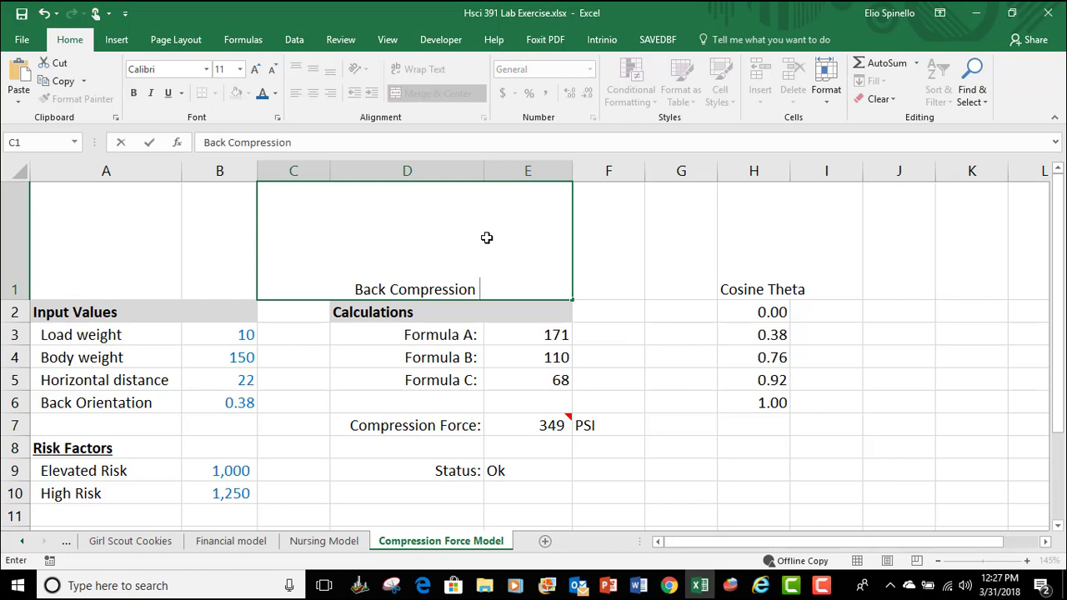
pyautogui.write('Force')
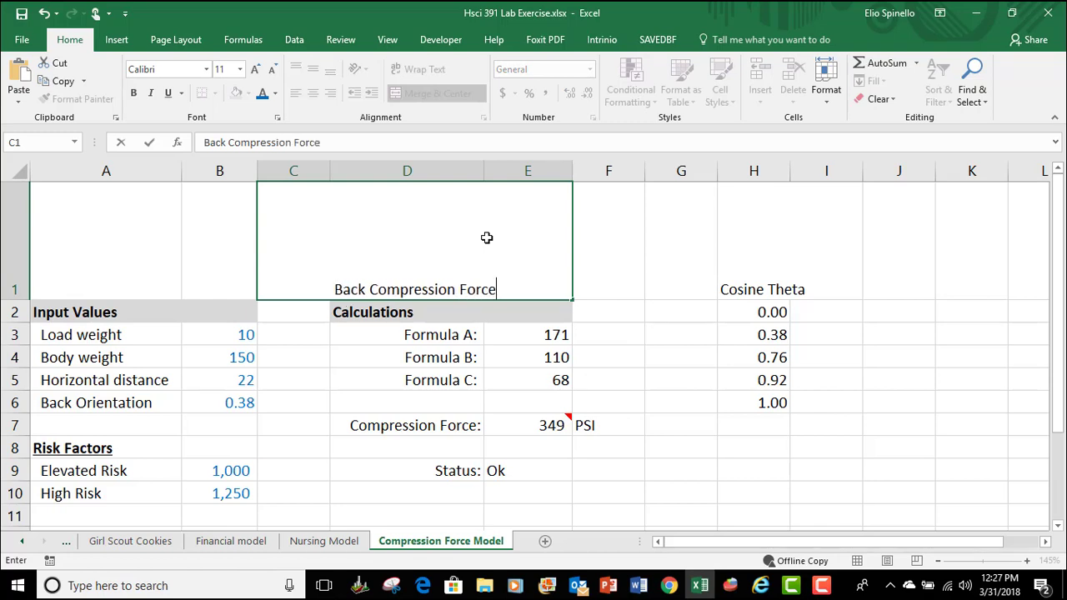
pyautogui.write(' Calculator')
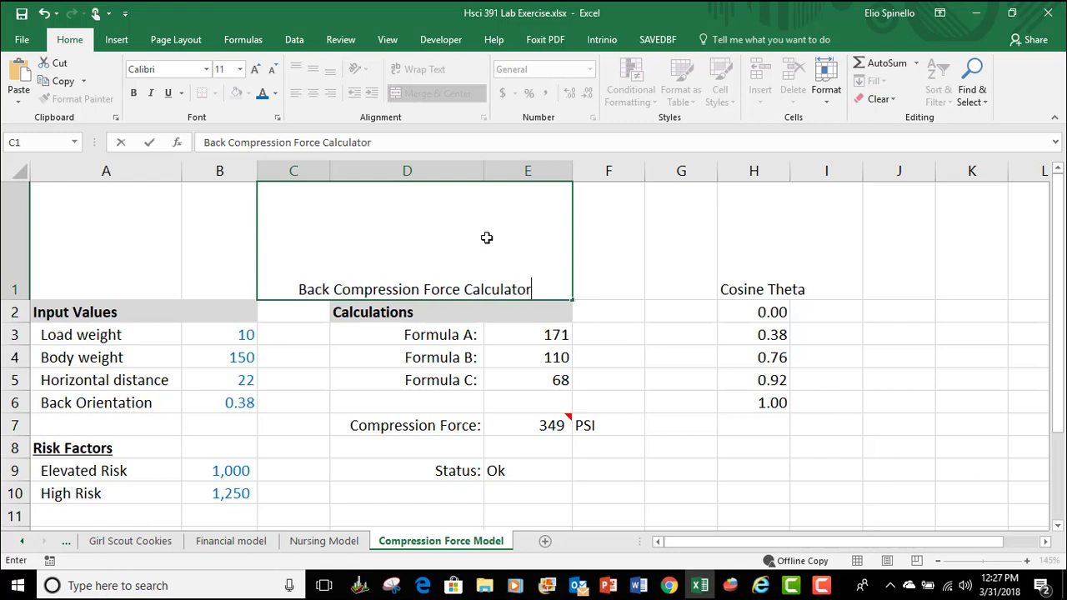
pyautogui.press('Return')
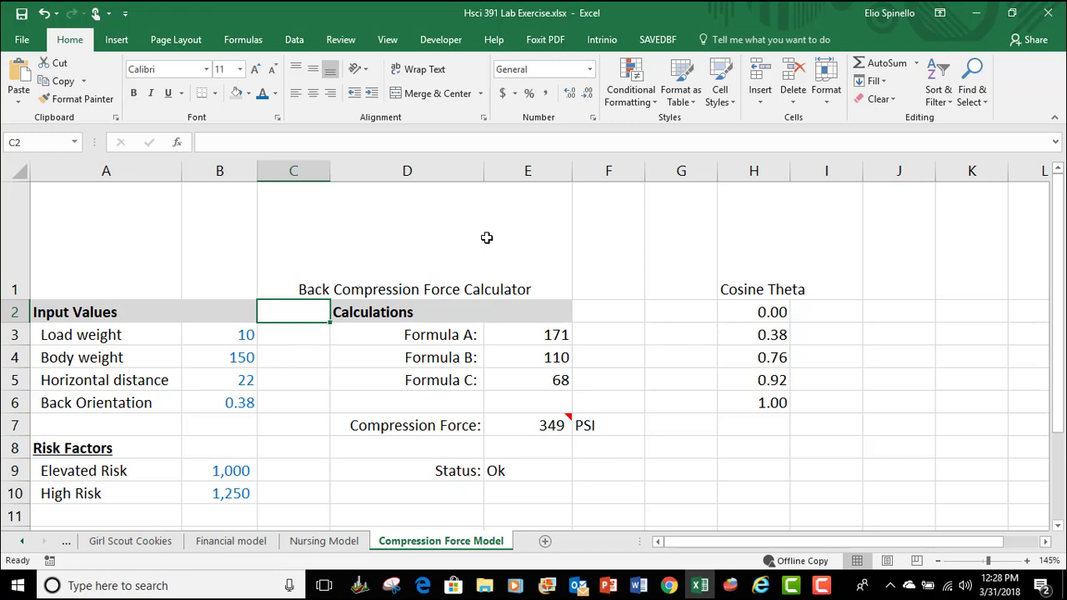
pyautogui.click(486, 238)
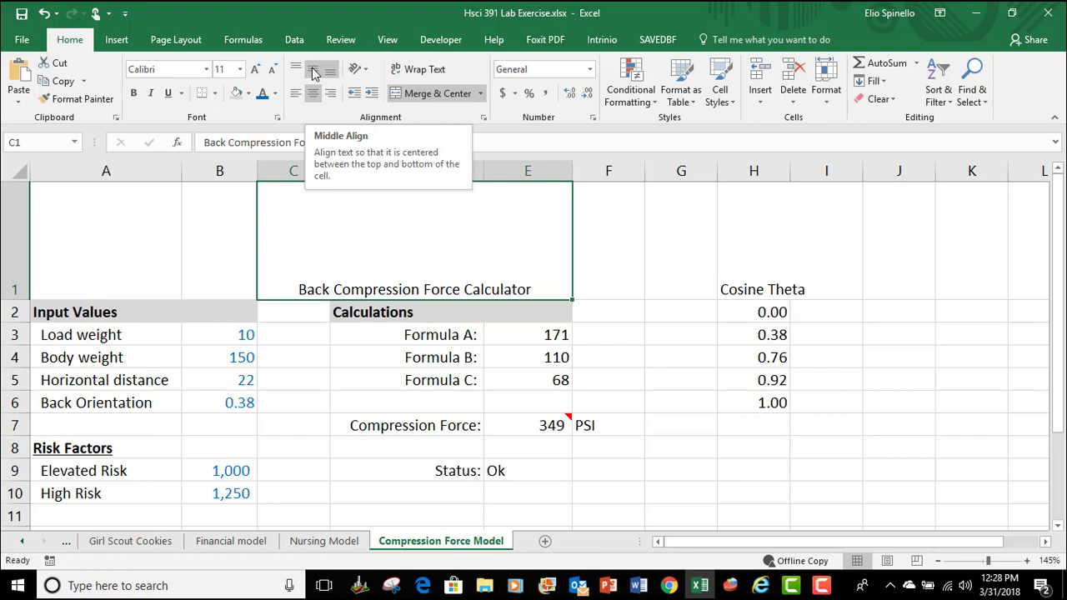
pyautogui.click(314, 73)
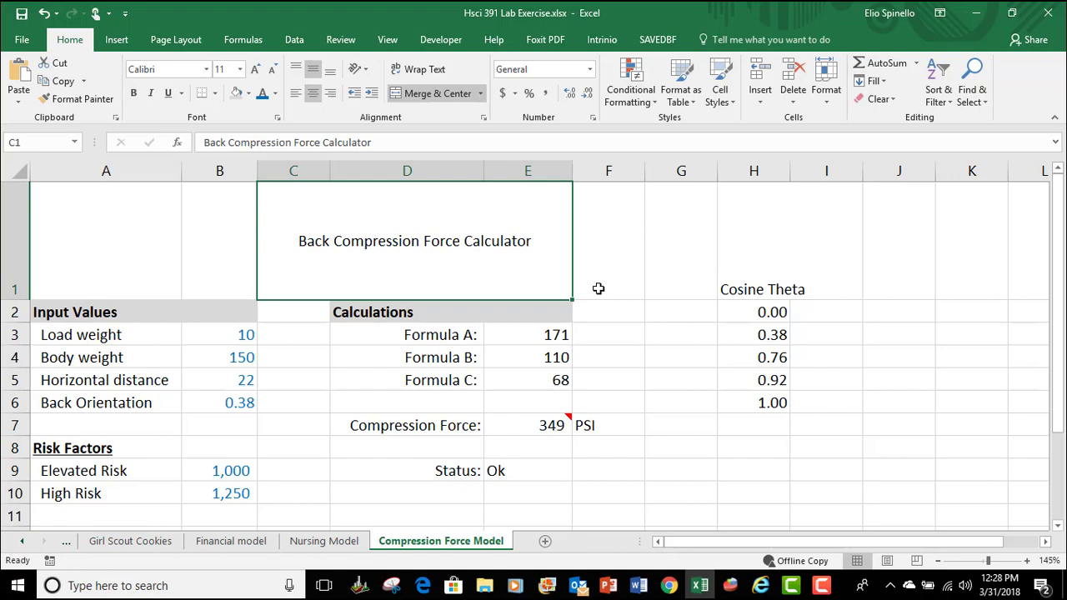
# Step: Try the Clarendon BT font on the title in C1
pyautogui.click(207, 70)
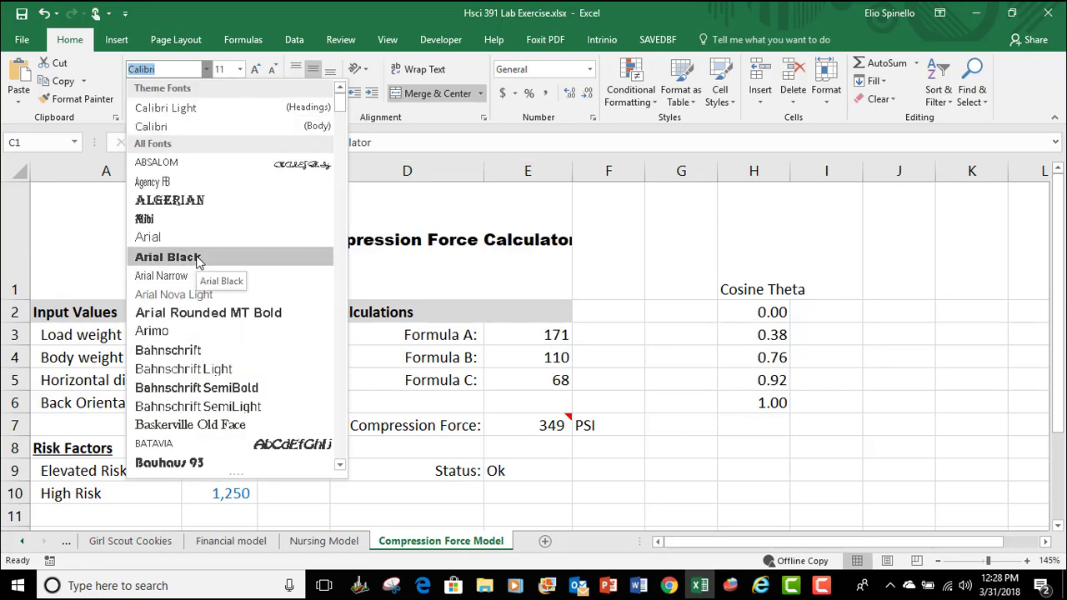
pyautogui.scroll(-5, 214, 338)
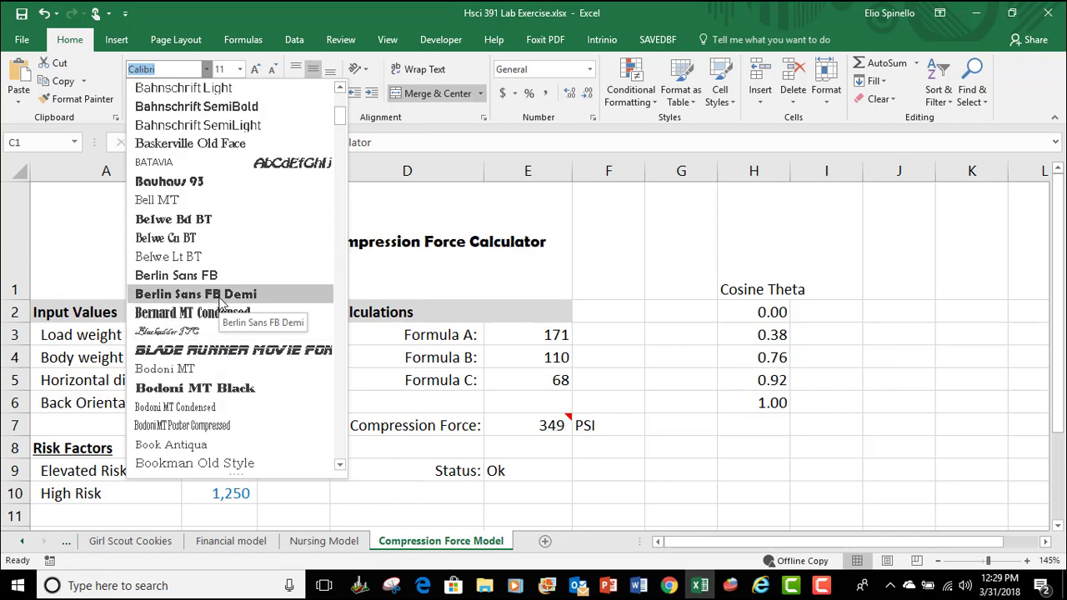
pyautogui.scroll(-4, 222, 389)
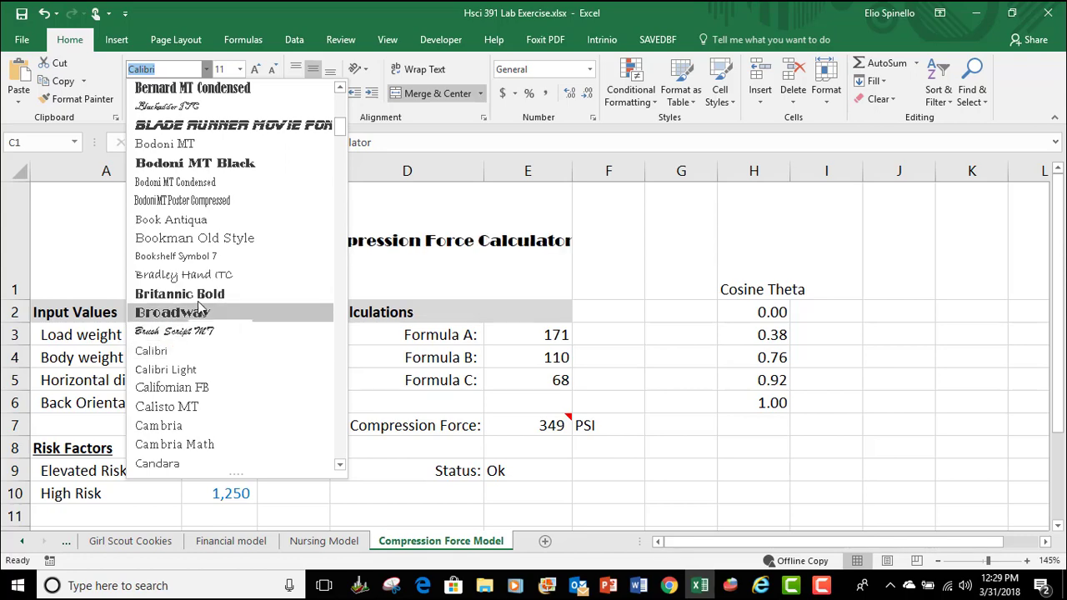
pyautogui.scroll(-8, 200, 308)
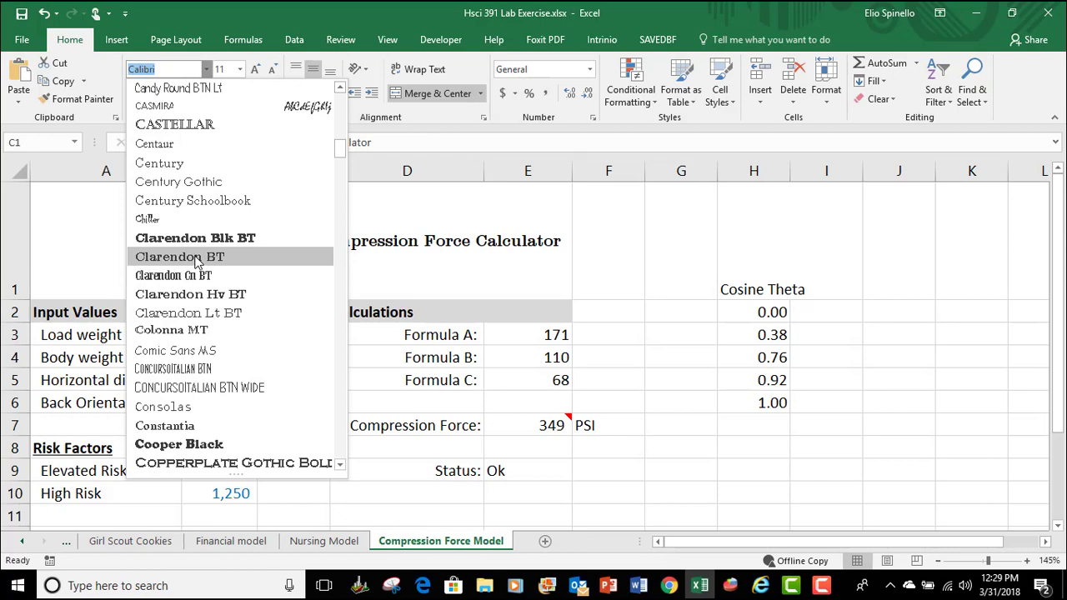
pyautogui.click(197, 263)
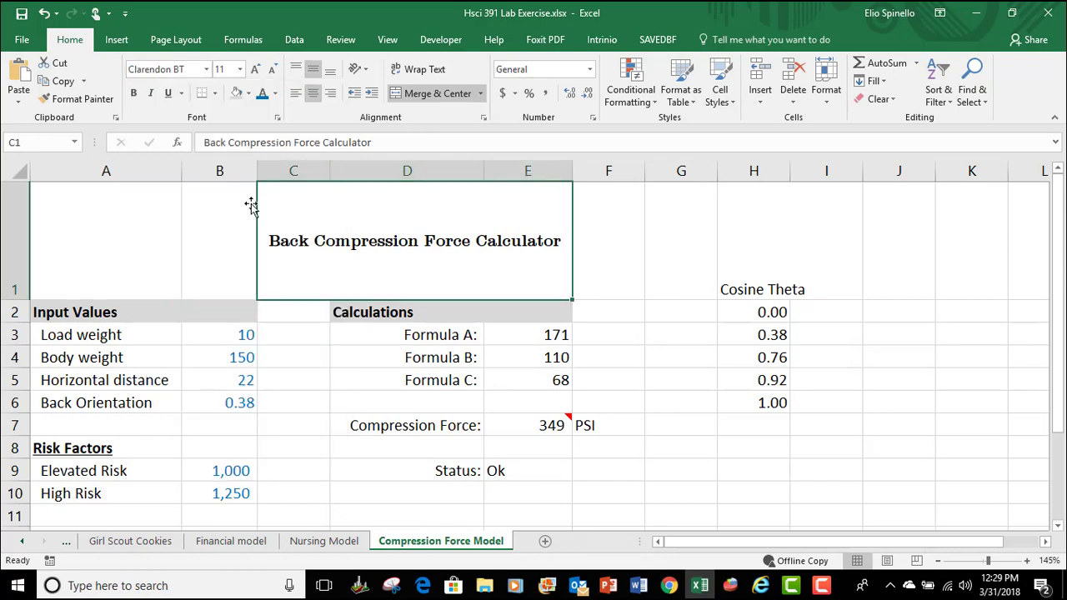
# Step: Change the title's font to Cambria and enlarge it to 14 points
pyautogui.click(206, 69)
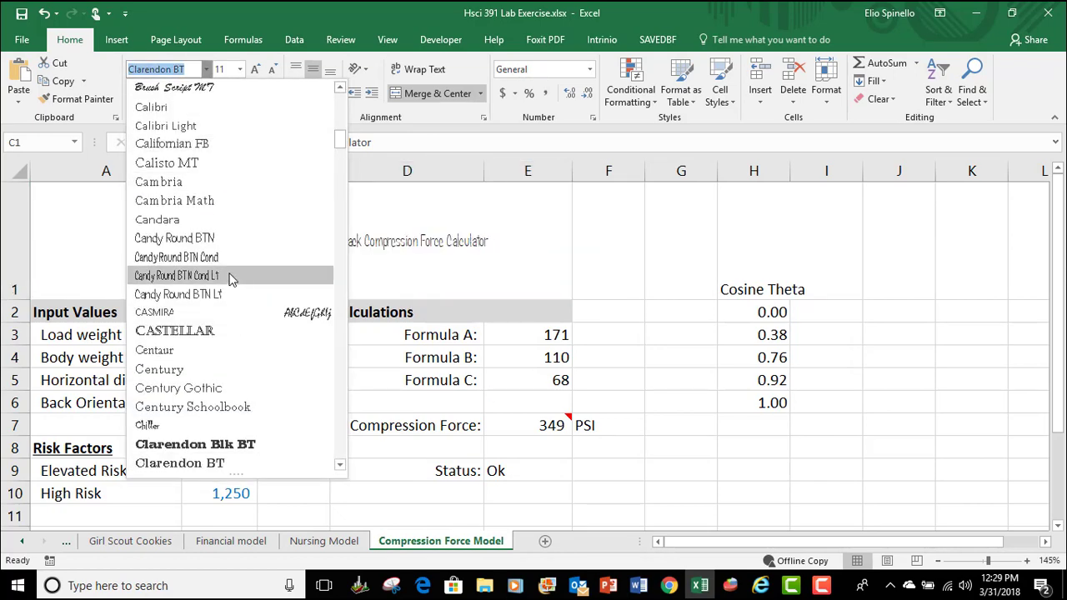
pyautogui.click(166, 183)
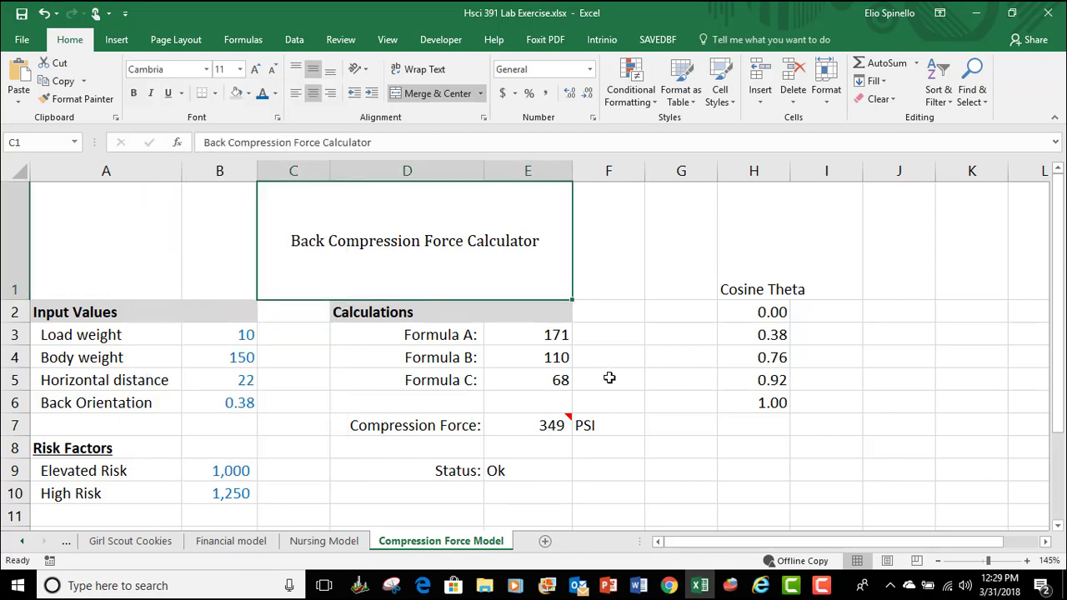
pyautogui.click(254, 71)
pyautogui.click(254, 70)
pyautogui.click(254, 71)
pyautogui.click(274, 73)
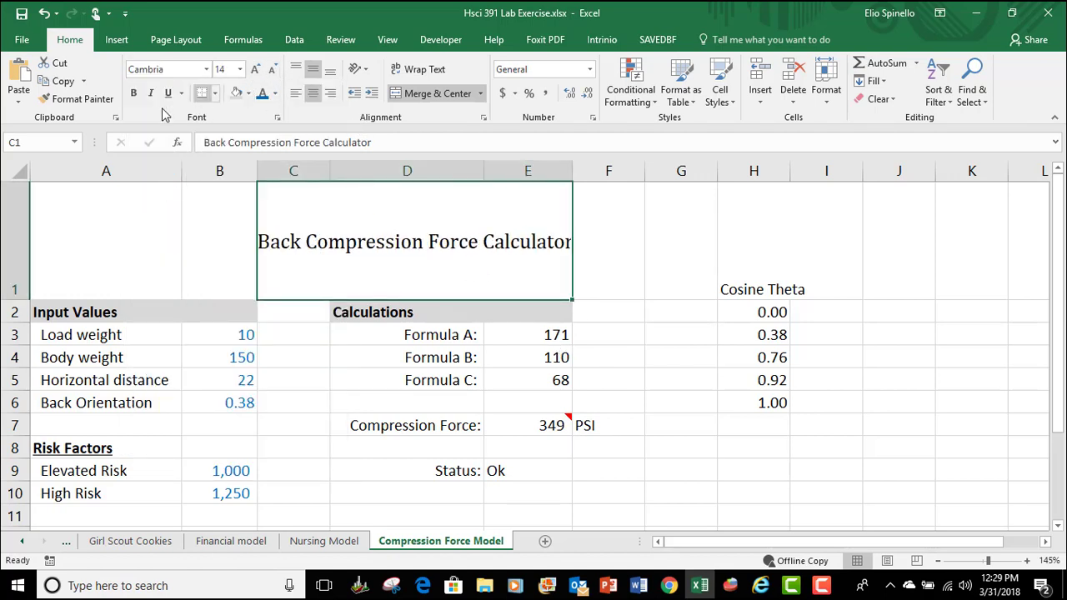
# Step: Make the title in C1 bold and reduce its font size to 12 points so it fits the merged cell
pyautogui.click(133, 93)
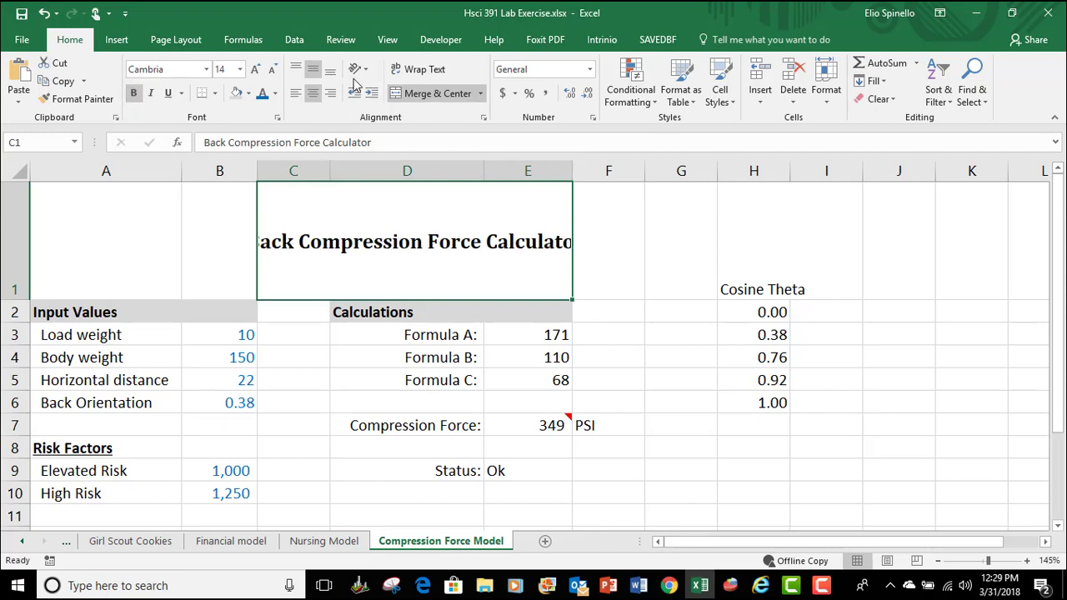
pyautogui.click(826, 236)
pyautogui.click(318, 261)
pyautogui.click(274, 69)
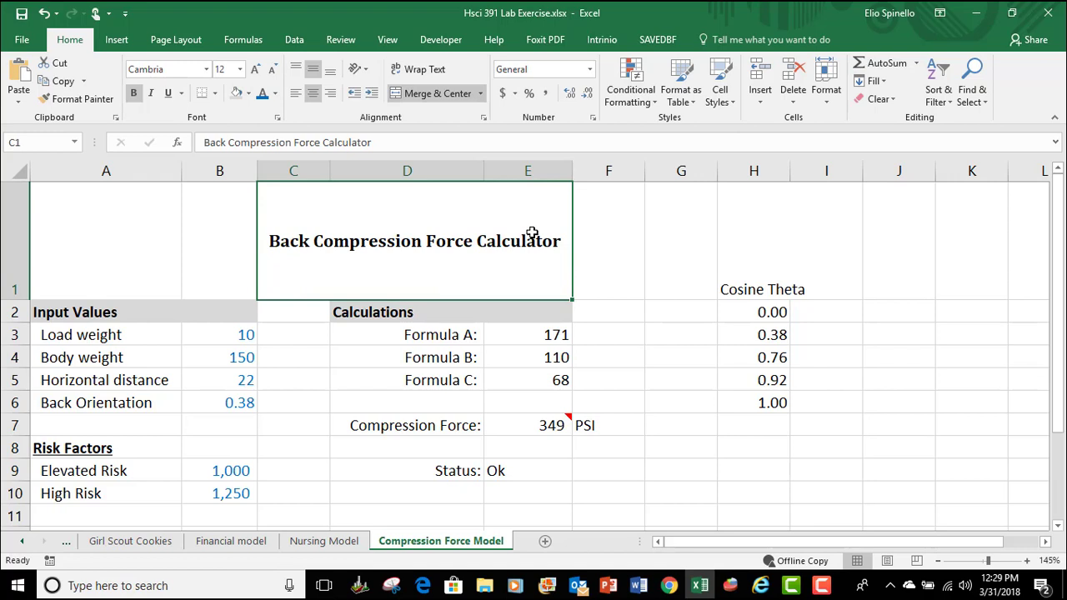
pyautogui.click(720, 255)
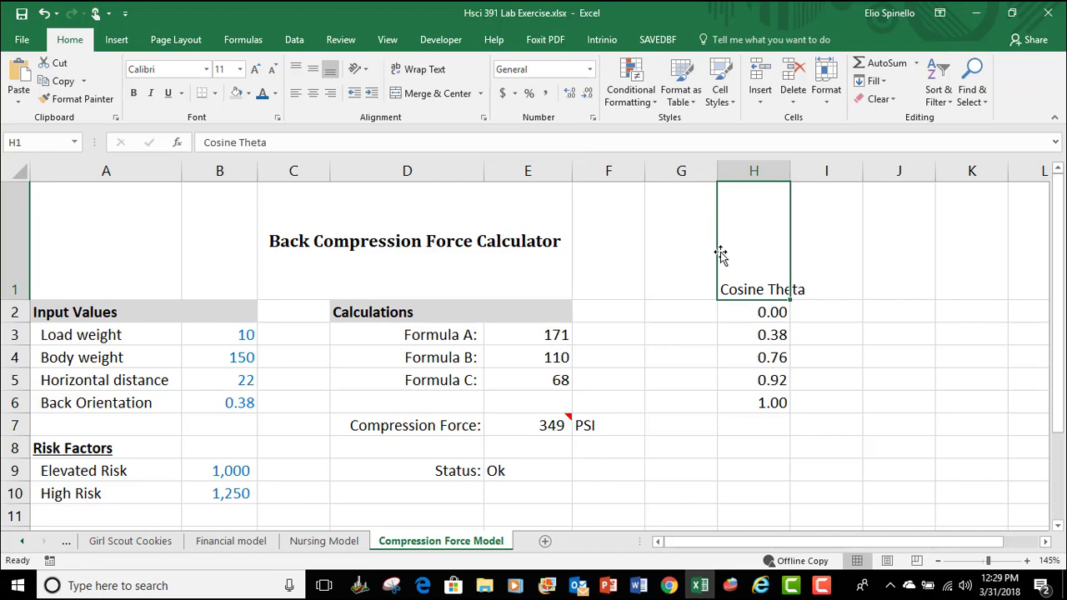
# Step: Select cell A1 as the picture location and search Bing's online pictures for "lifting"
pyautogui.click(113, 41)
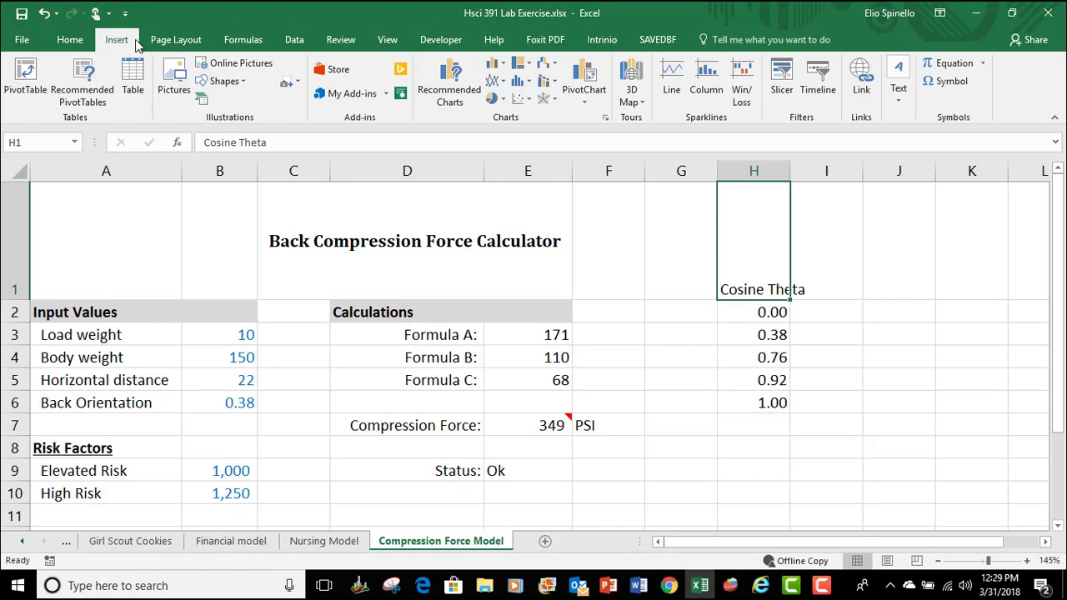
pyautogui.click(83, 312)
pyautogui.click(104, 249)
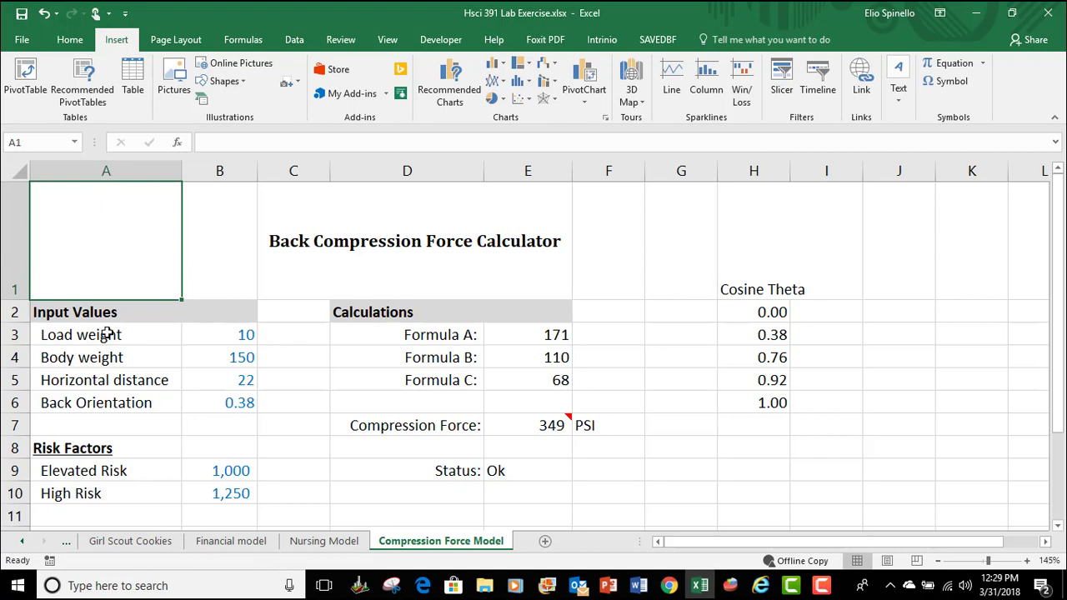
pyautogui.moveTo(183, 218); pyautogui.dragTo(219, 206)
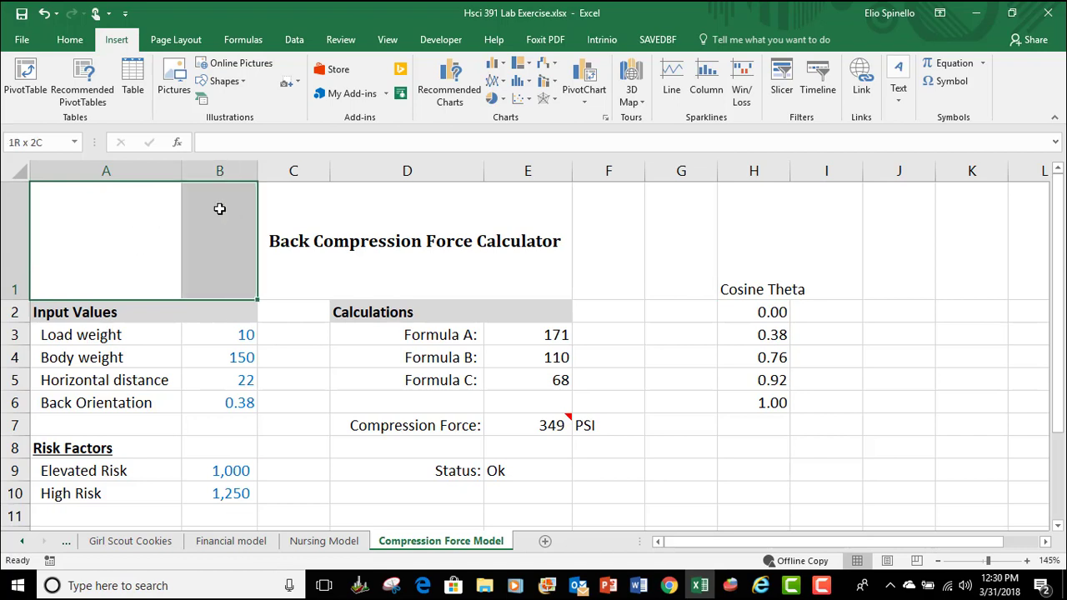
pyautogui.moveTo(133, 227); pyautogui.dragTo(195, 229)
pyautogui.click(156, 221)
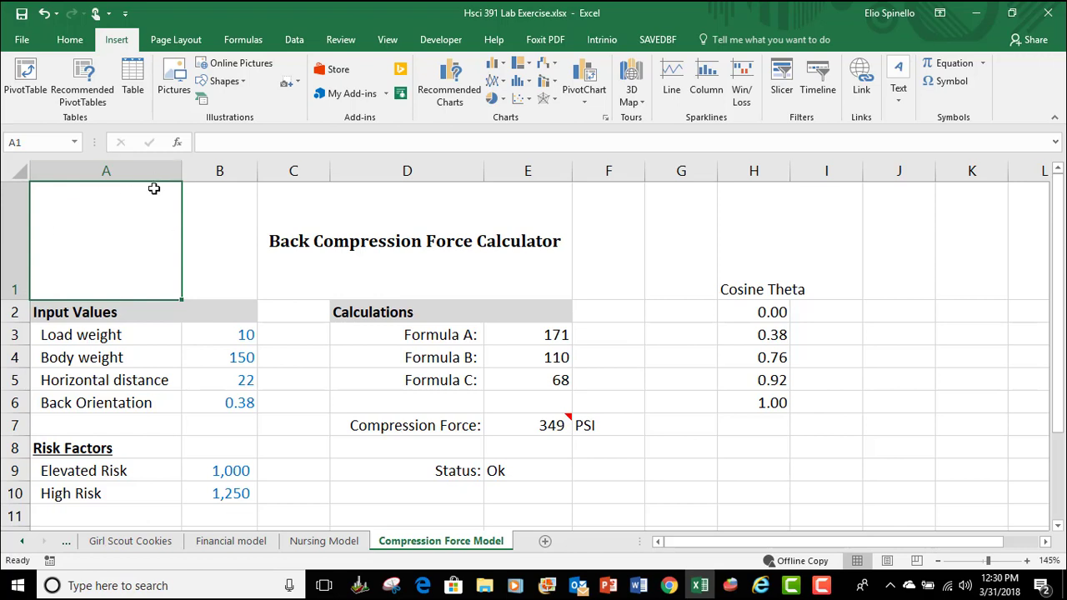
pyautogui.click(244, 73)
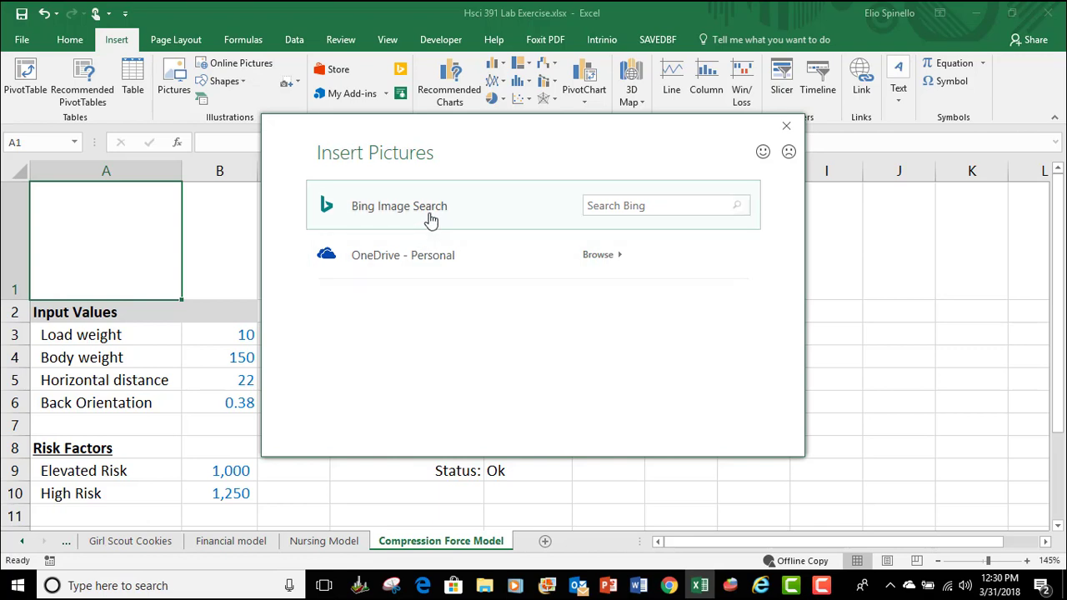
pyautogui.click(672, 208)
pyautogui.write('fting')
pyautogui.press('Return')
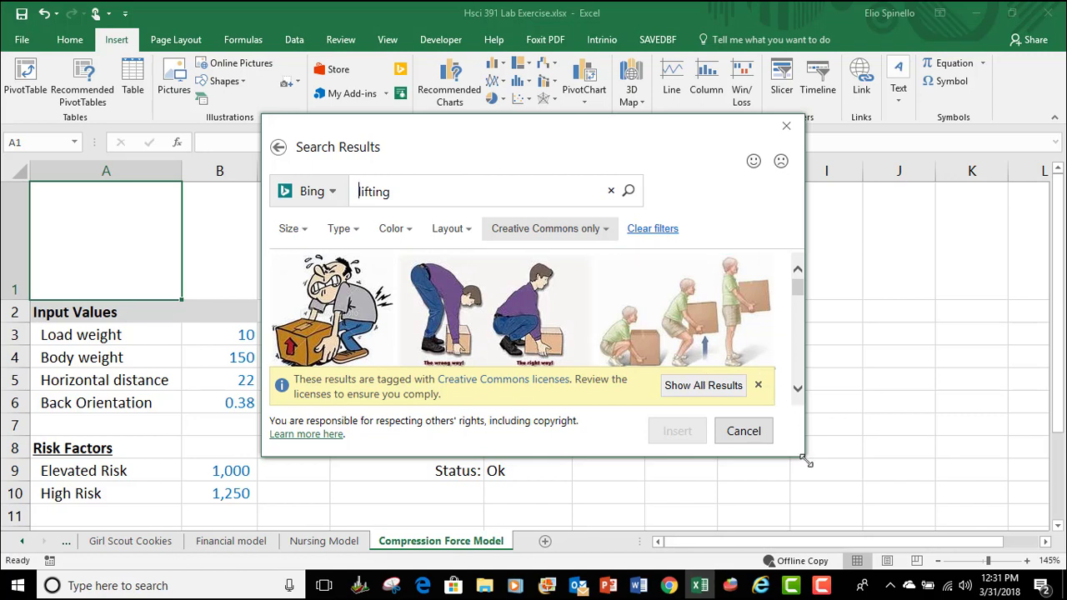
# Step: Enlarge the search results window and insert the illustration comparing the wrong and right way to lift a box
pyautogui.moveTo(807, 461); pyautogui.dragTo(875, 508)
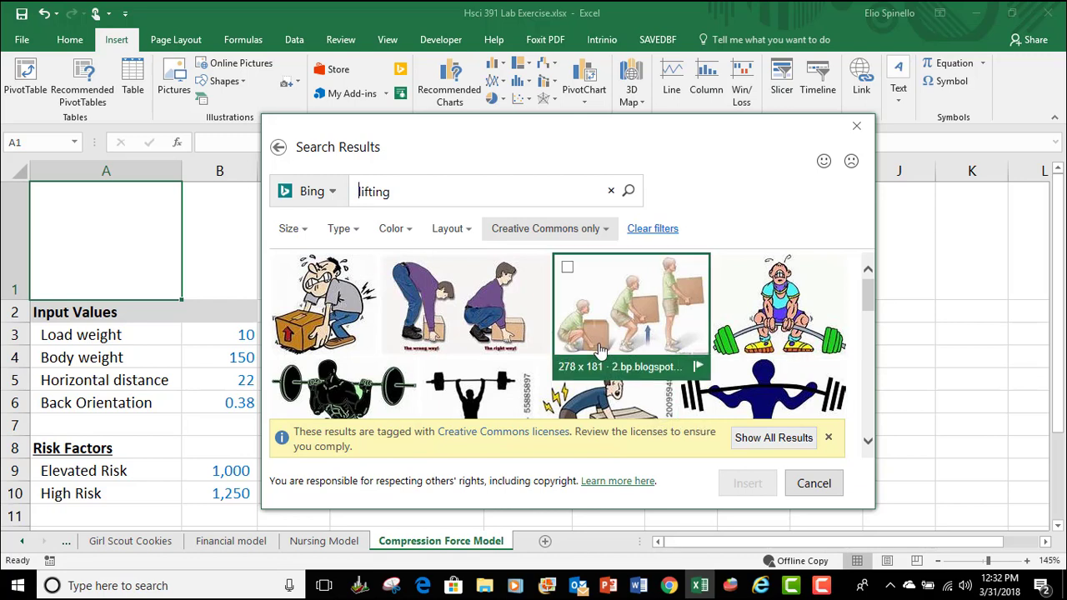
pyautogui.click(477, 335)
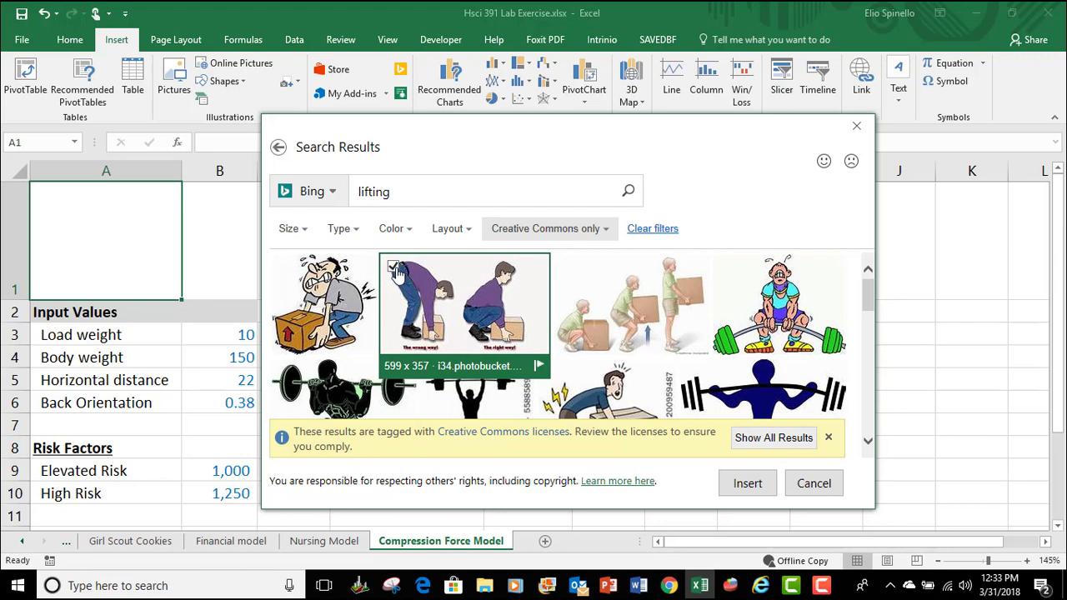
pyautogui.click(749, 486)
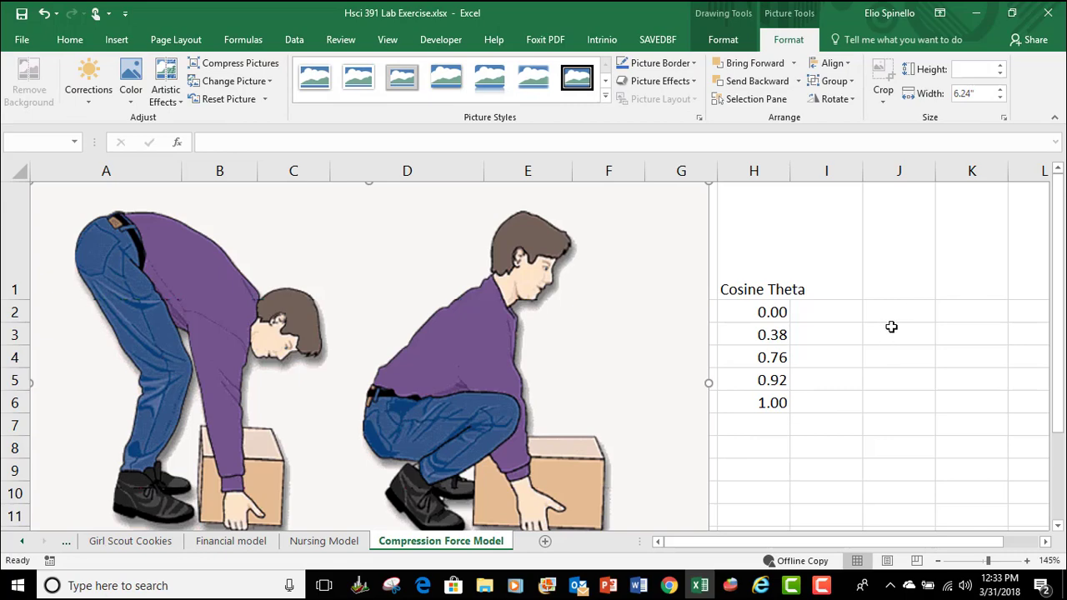
# Step: Try stretching the lifting picture horizontally across the sheet to about column Q, and undo the stretch
pyautogui.scroll(-3, 891, 327)
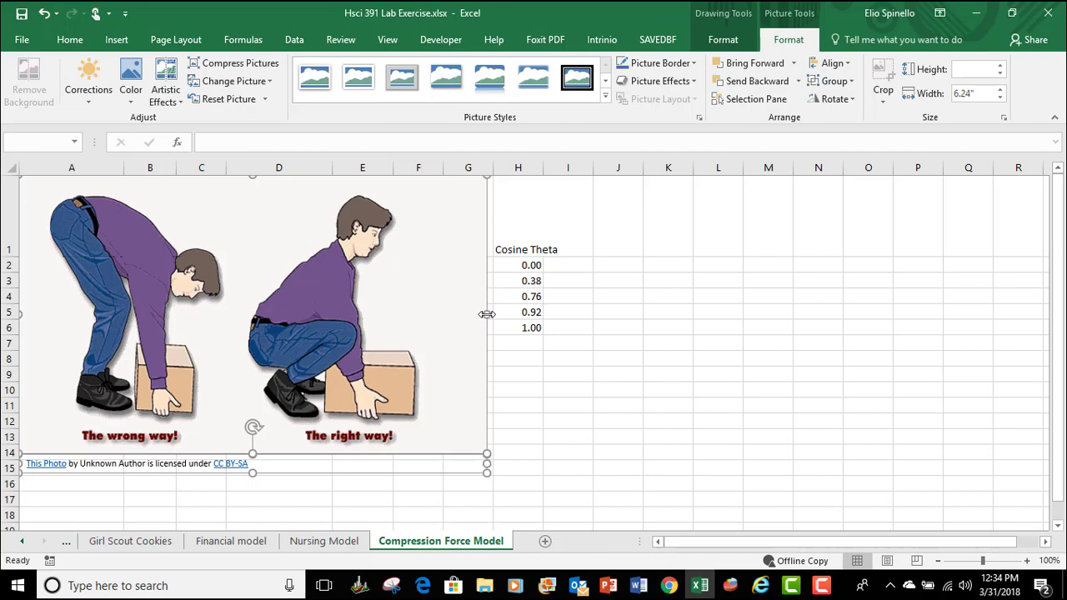
pyautogui.moveTo(487, 313); pyautogui.dragTo(1006, 283)
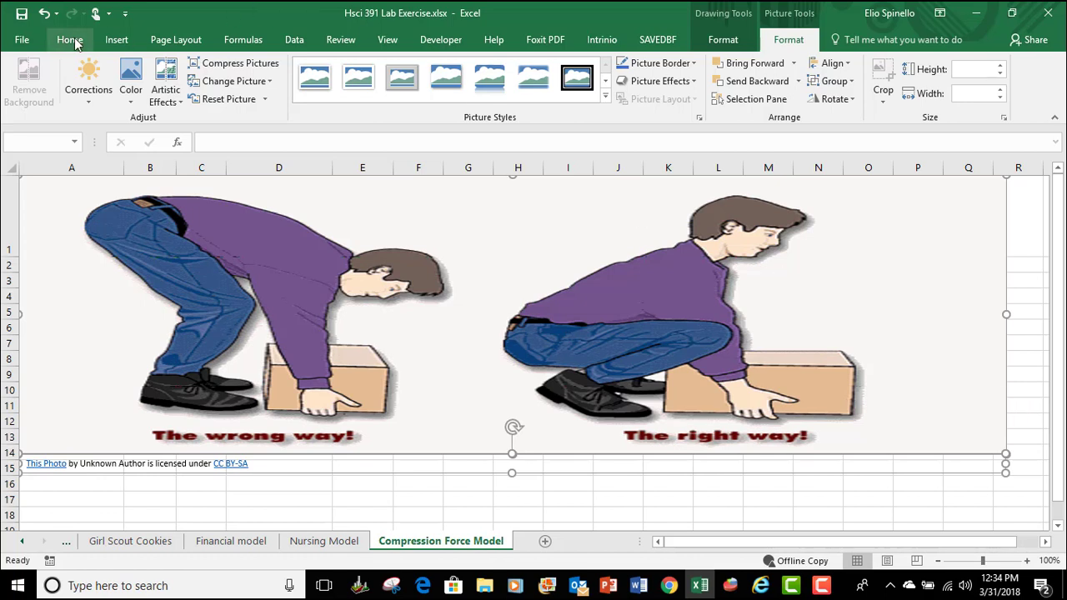
pyautogui.click(44, 13)
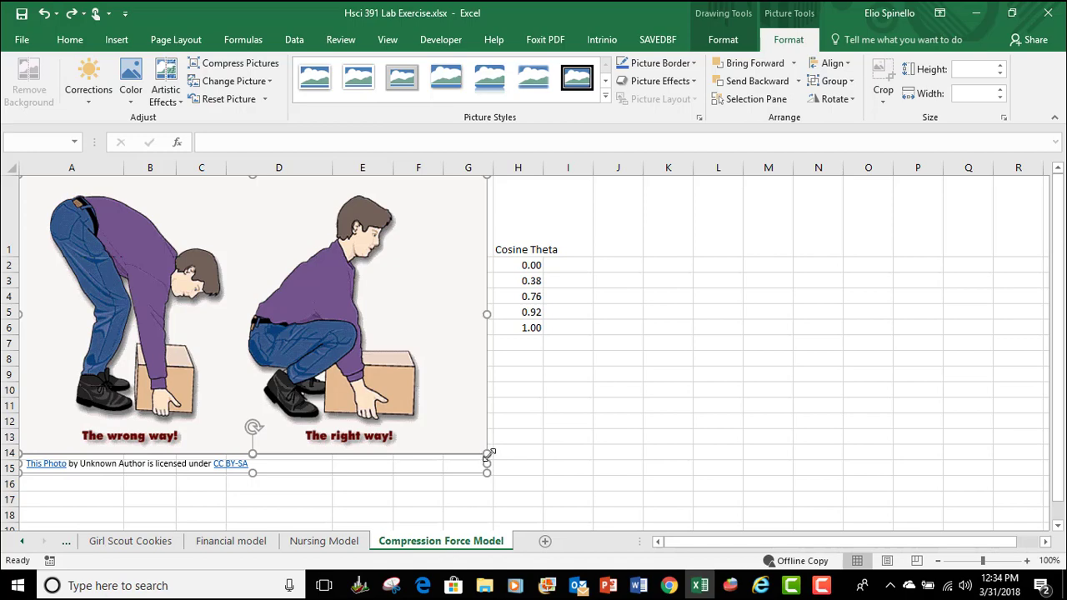
# Step: Shrink the lifting picture proportionally to about 1.06 by 2.16 inches so it fits in row 1 beside the title
pyautogui.moveTo(487, 454); pyautogui.dragTo(583, 472)
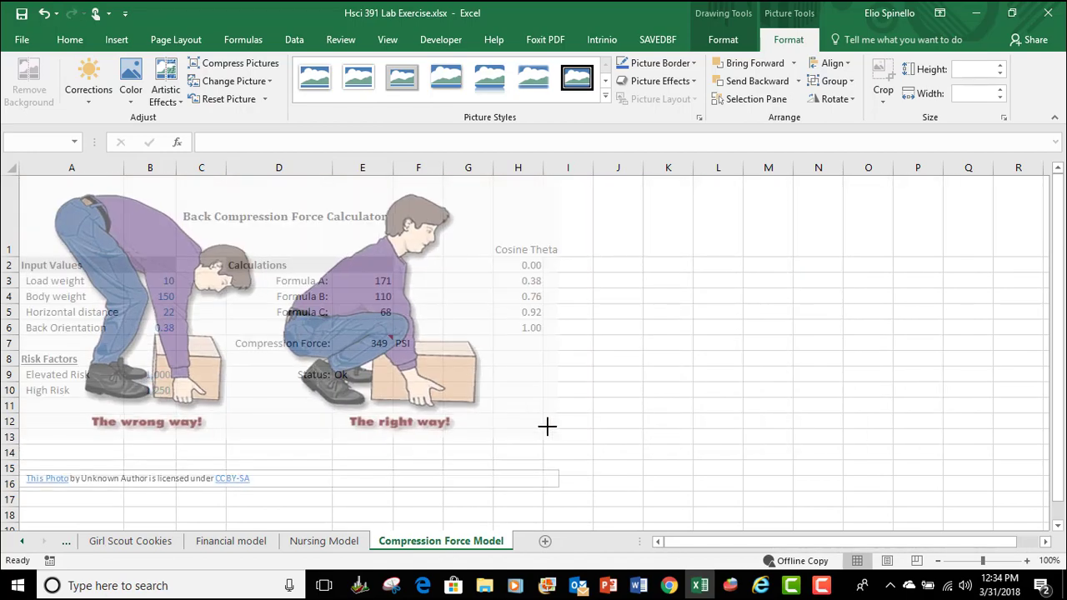
pyautogui.moveTo(310, 315); pyautogui.dragTo(263, 296)
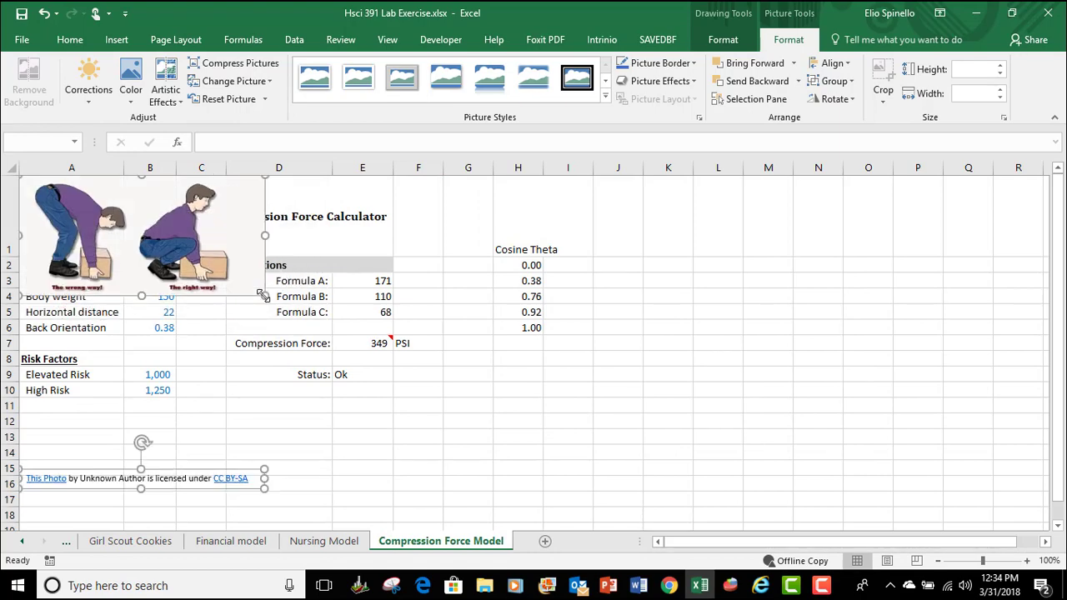
pyautogui.moveTo(264, 296); pyautogui.dragTo(364, 344)
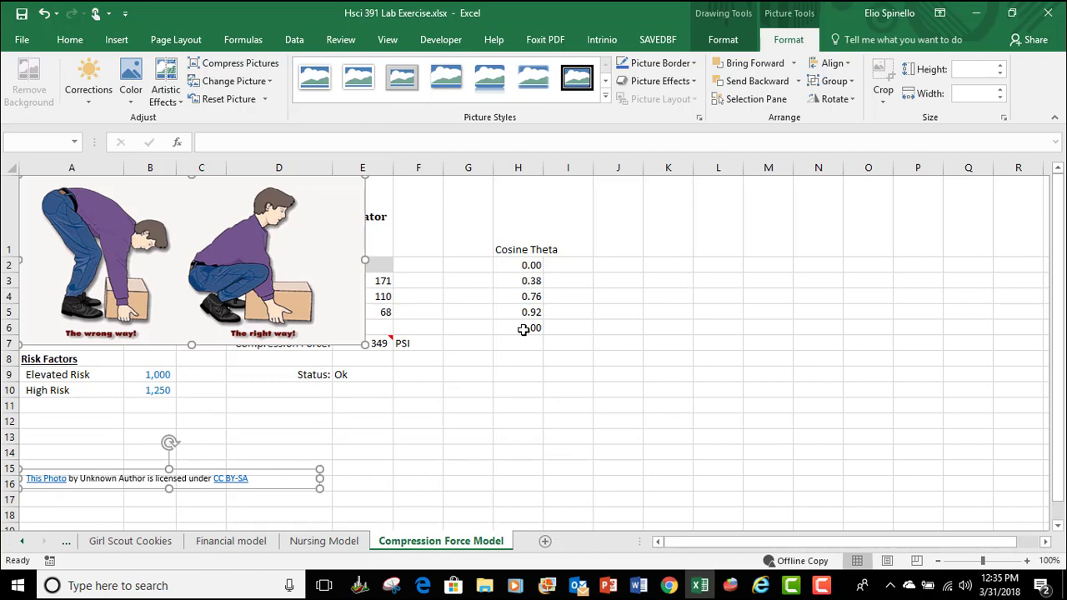
pyautogui.scroll(2, 517, 360)
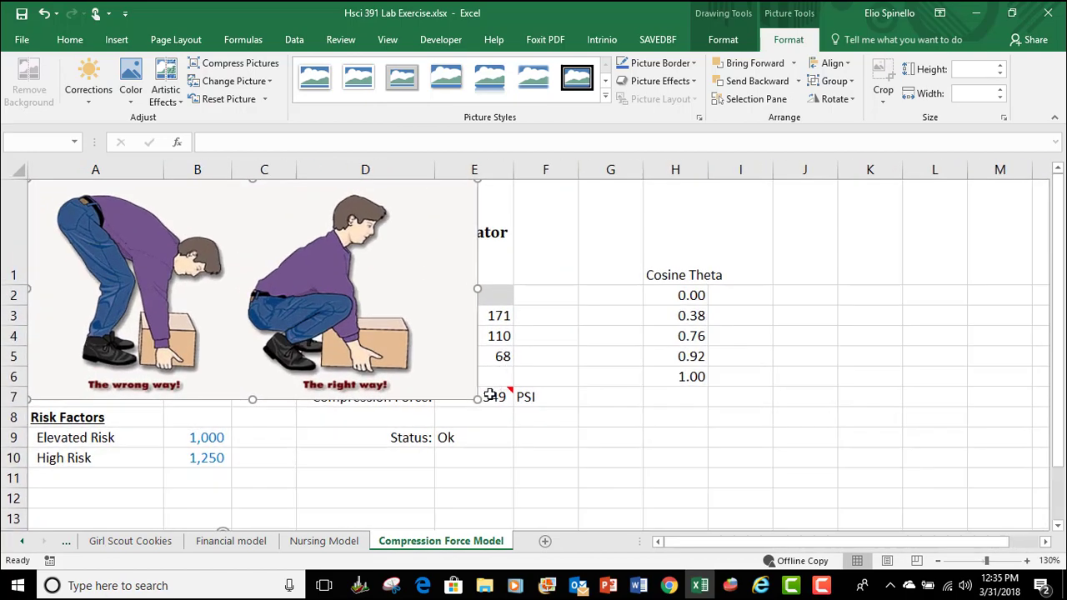
pyautogui.moveTo(477, 399); pyautogui.dragTo(237, 283)
pyautogui.click(759, 342)
pyautogui.click(211, 272)
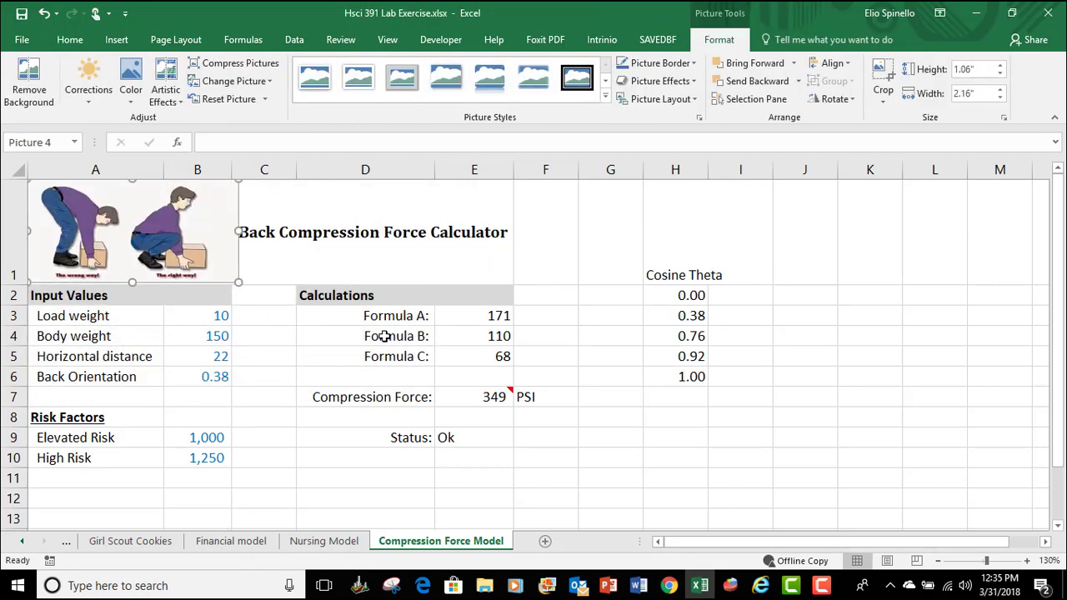
pyautogui.click(386, 338)
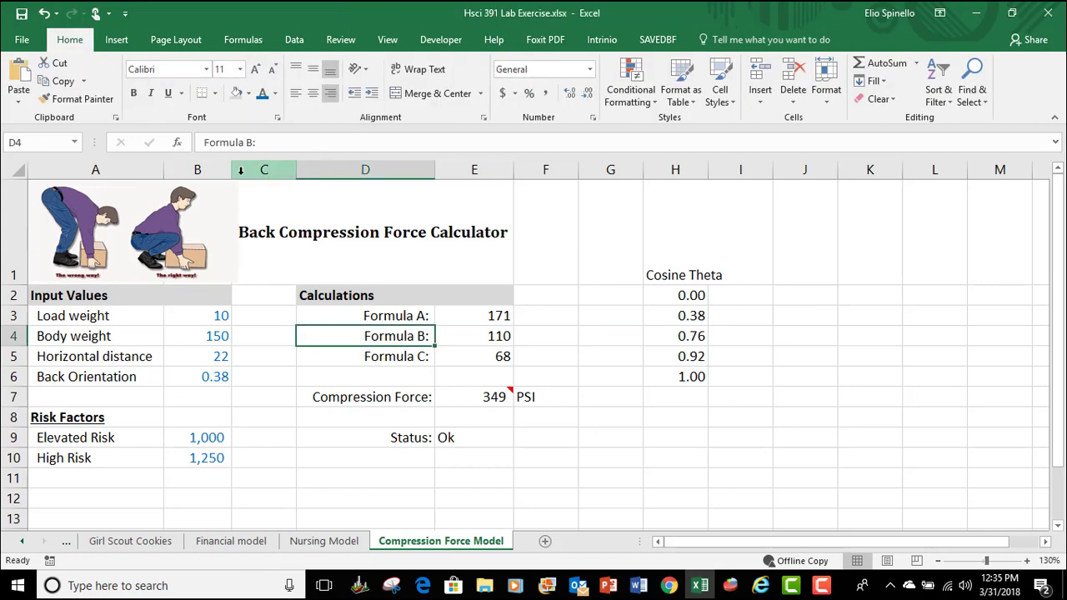
# Step: Widen columns B and E slightly and increase the height of row 1 to make more room for the picture
pyautogui.moveTo(233, 171); pyautogui.dragTo(251, 180)
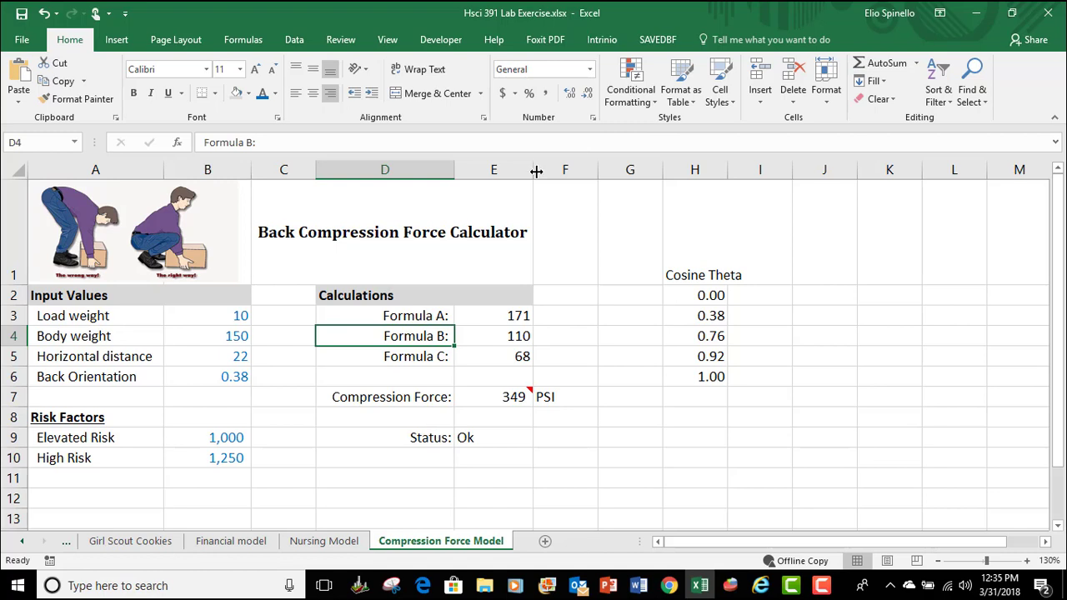
pyautogui.moveTo(534, 171); pyautogui.dragTo(550, 172)
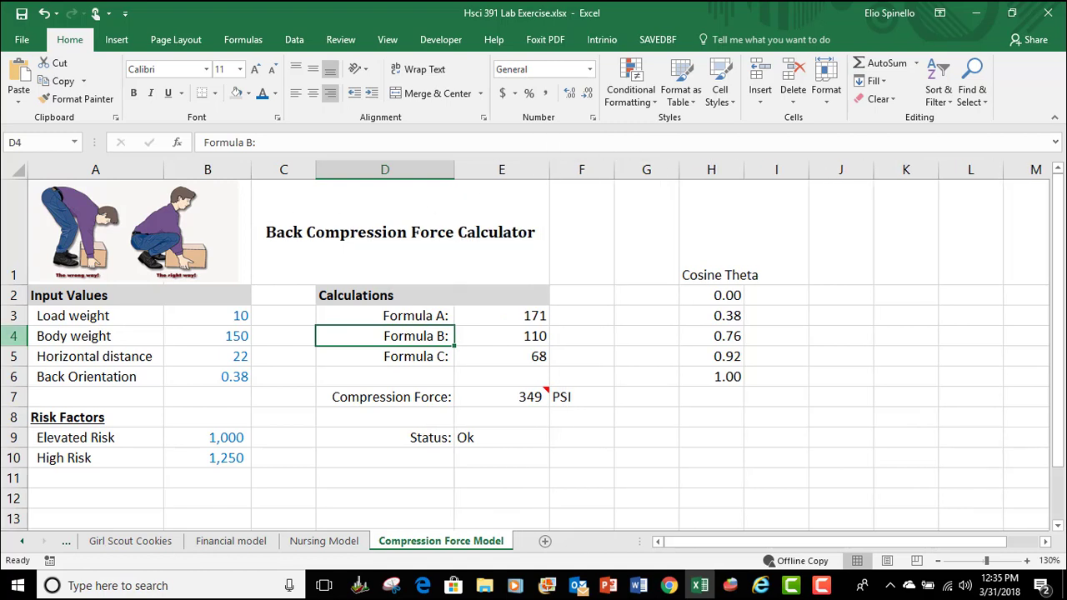
pyautogui.moveTo(13, 286); pyautogui.dragTo(13, 335)
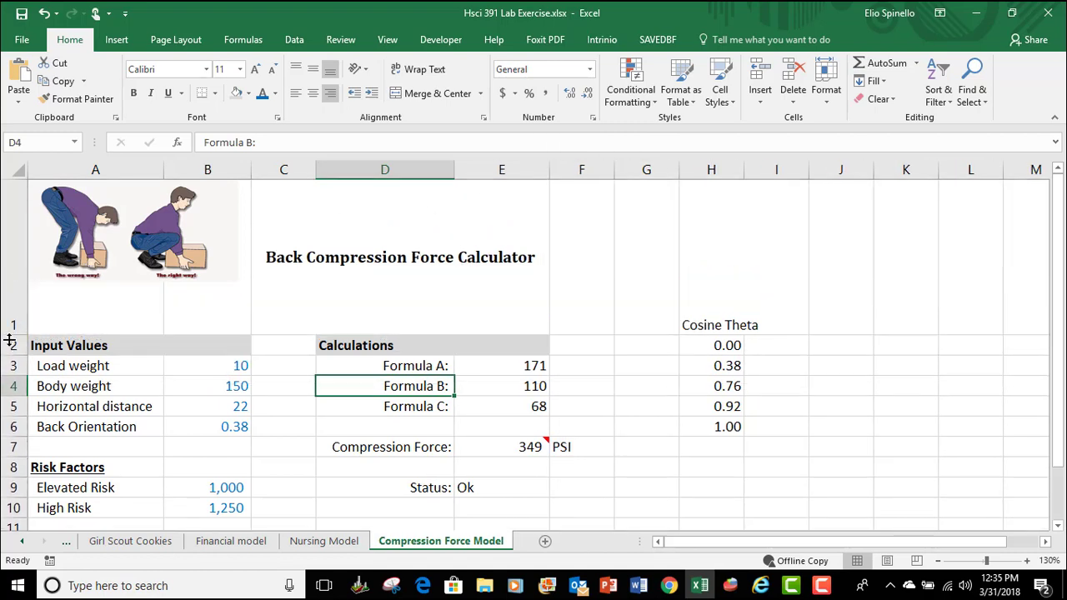
# Step: Enlarge the lifting picture proportionally to extend into column C and position it lower within row 1
pyautogui.click(146, 248)
pyautogui.moveTo(237, 281); pyautogui.dragTo(286, 305)
pyautogui.moveTo(215, 300)
pyautogui.mouseDown()
pyautogui.moveTo(206, 326)
pyautogui.moveTo(205, 295)
pyautogui.mouseUp()
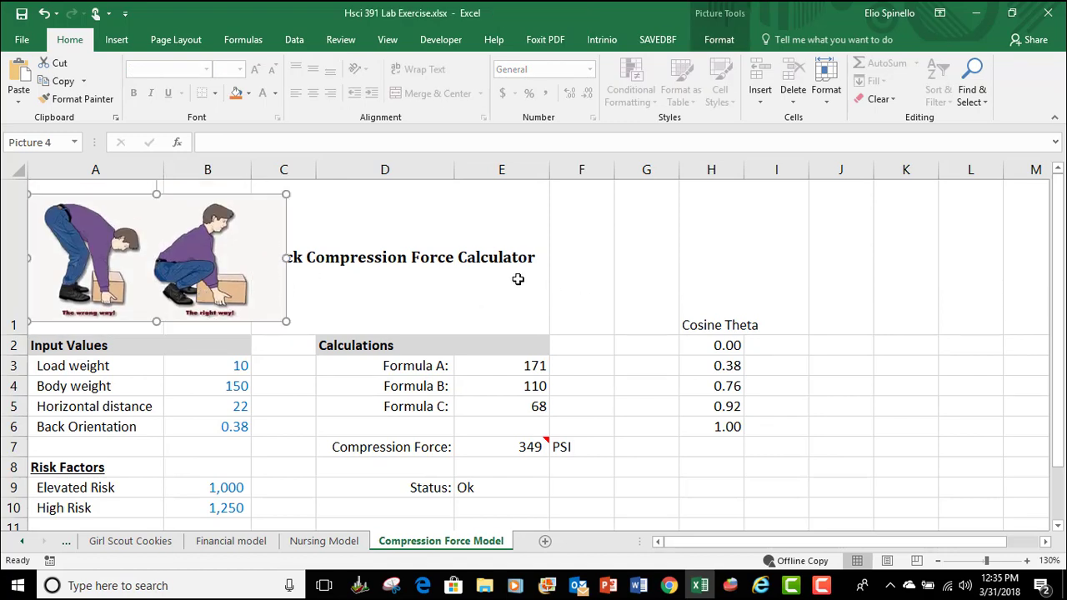
# Step: Widen column B to the picture's right edge so the title clears the picture
pyautogui.click(434, 260)
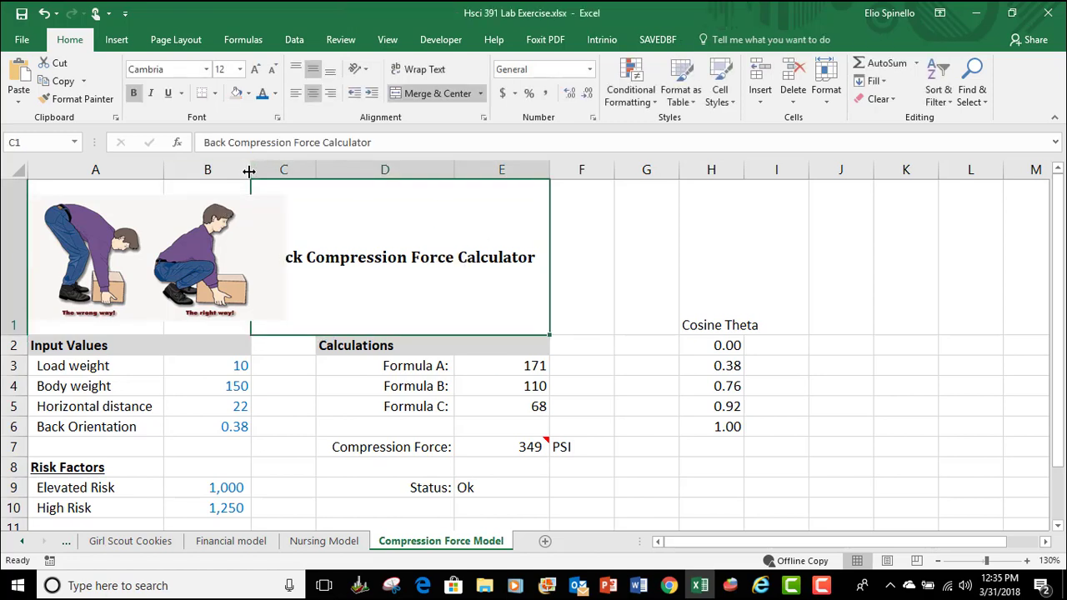
pyautogui.moveTo(250, 170); pyautogui.dragTo(282, 178)
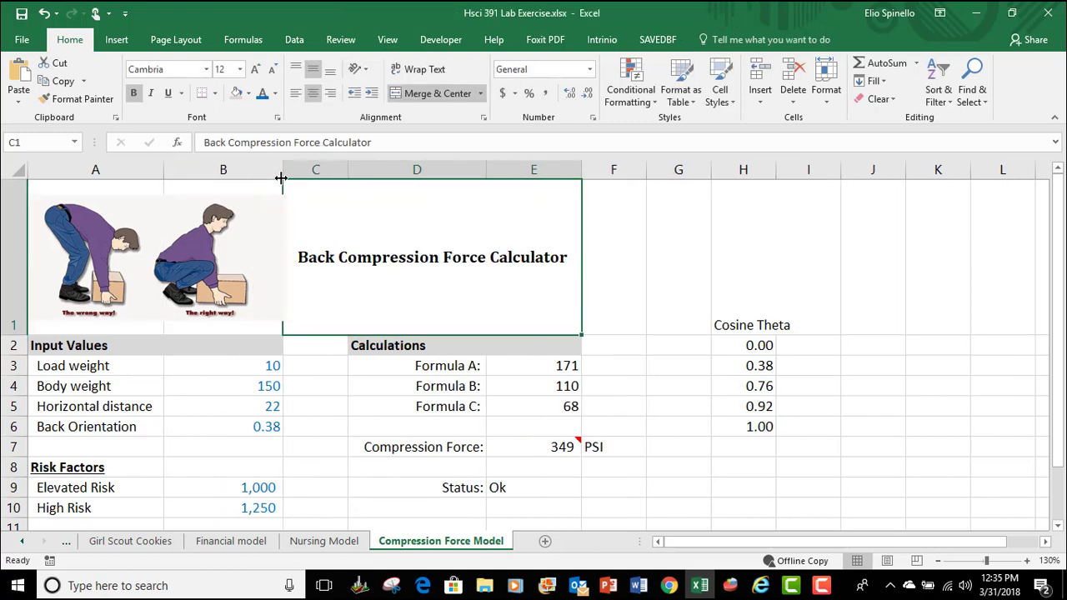
pyautogui.click(663, 468)
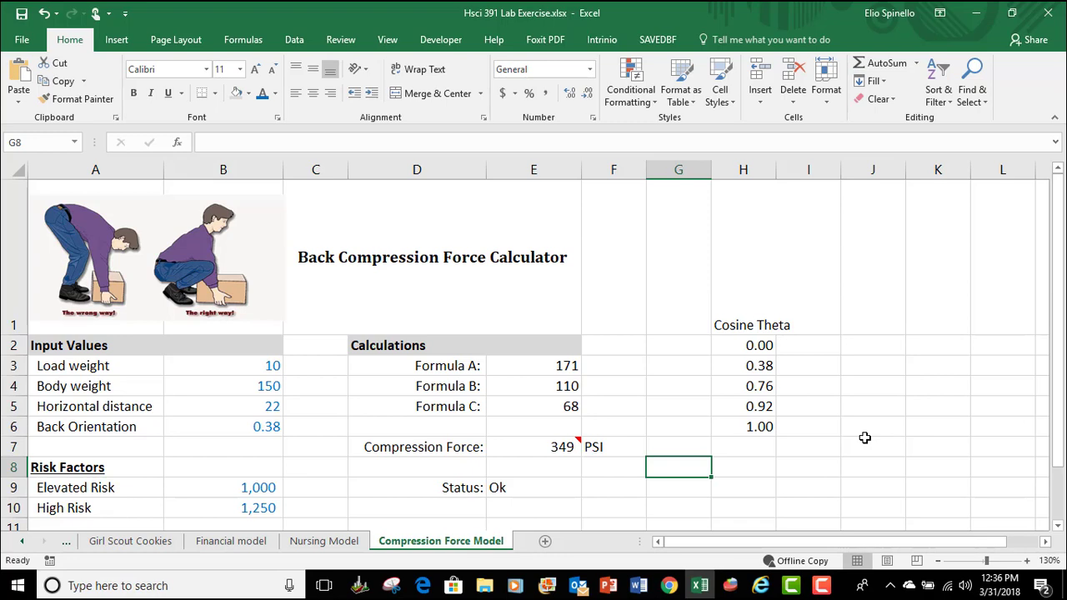
# Step: Enlarge the lifting picture proportionally to about 1.35 by 2.77 inches so it reaches the start of the title
pyautogui.click(206, 286)
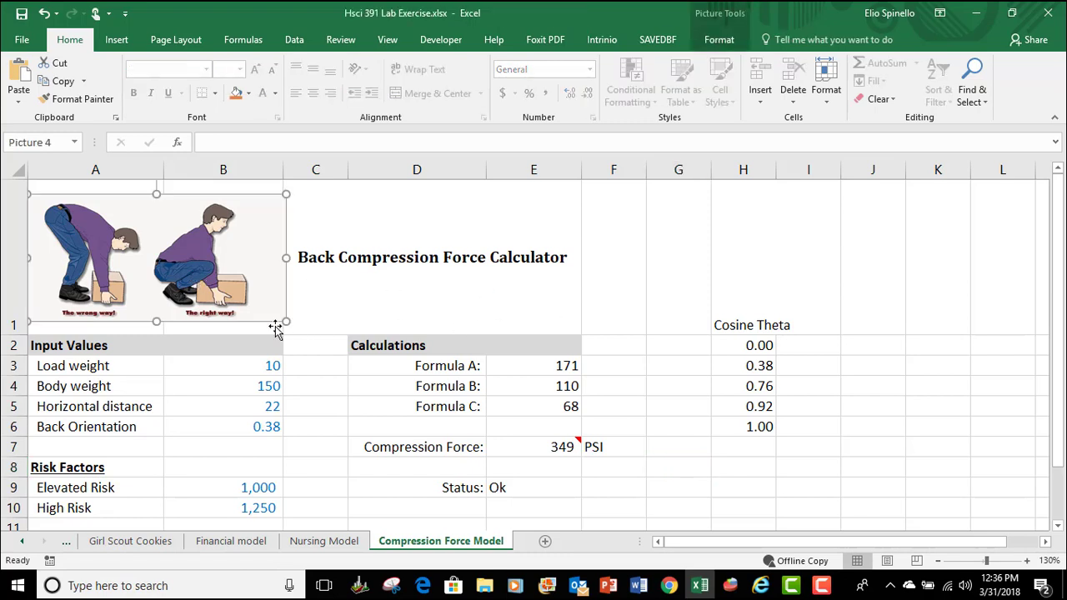
pyautogui.moveTo(285, 324); pyautogui.dragTo(295, 326)
pyautogui.click(388, 310)
pyautogui.click(845, 289)
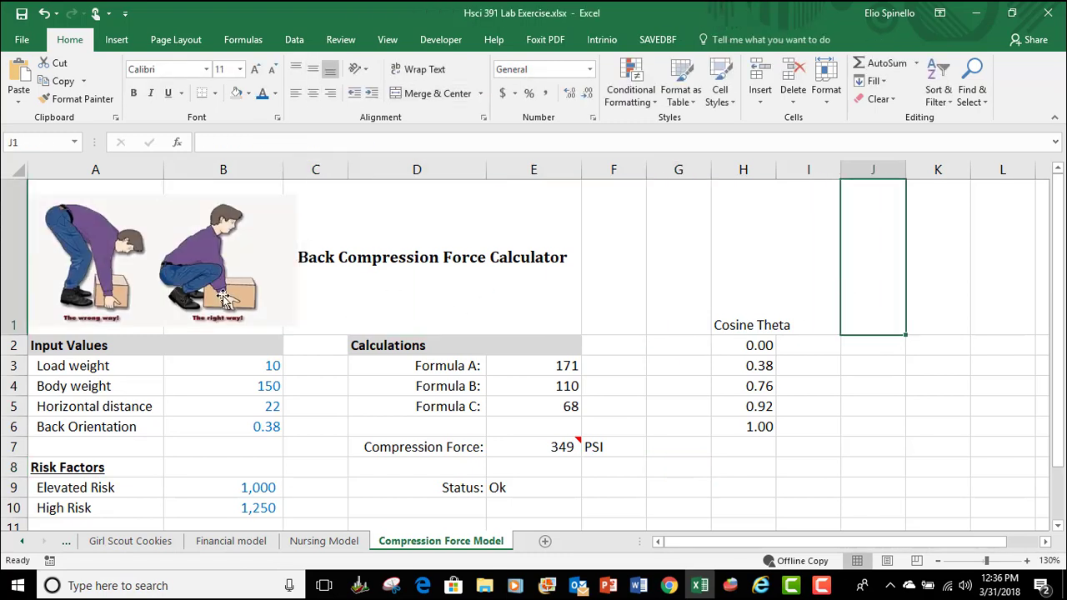
# Step: Crop the blank right, top and left margins off the lifting picture, leaving about 1.28 by 2.24 inches
pyautogui.click(207, 283)
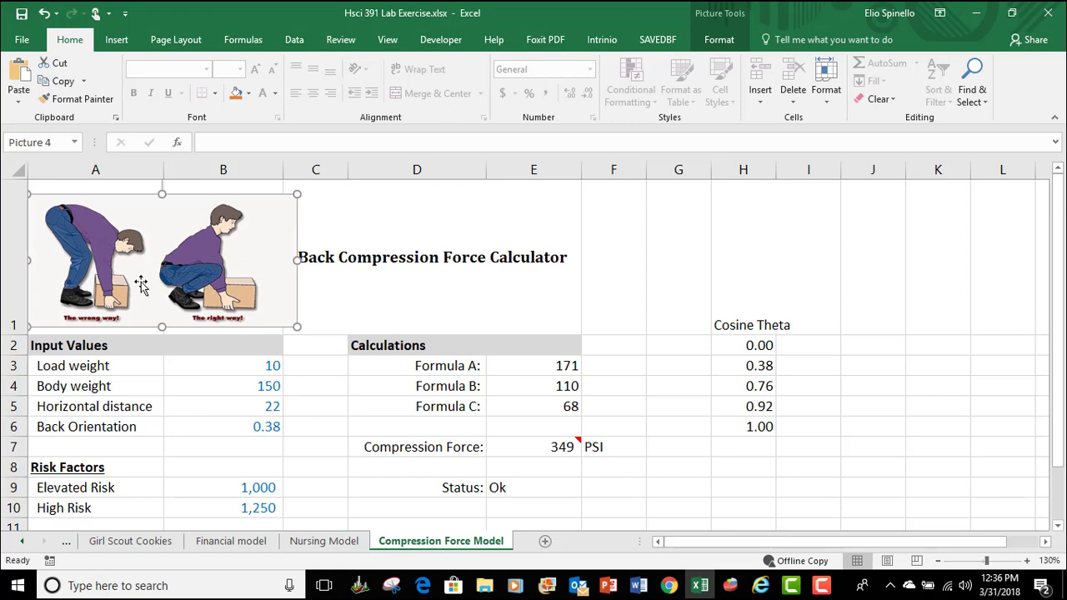
pyautogui.click(720, 41)
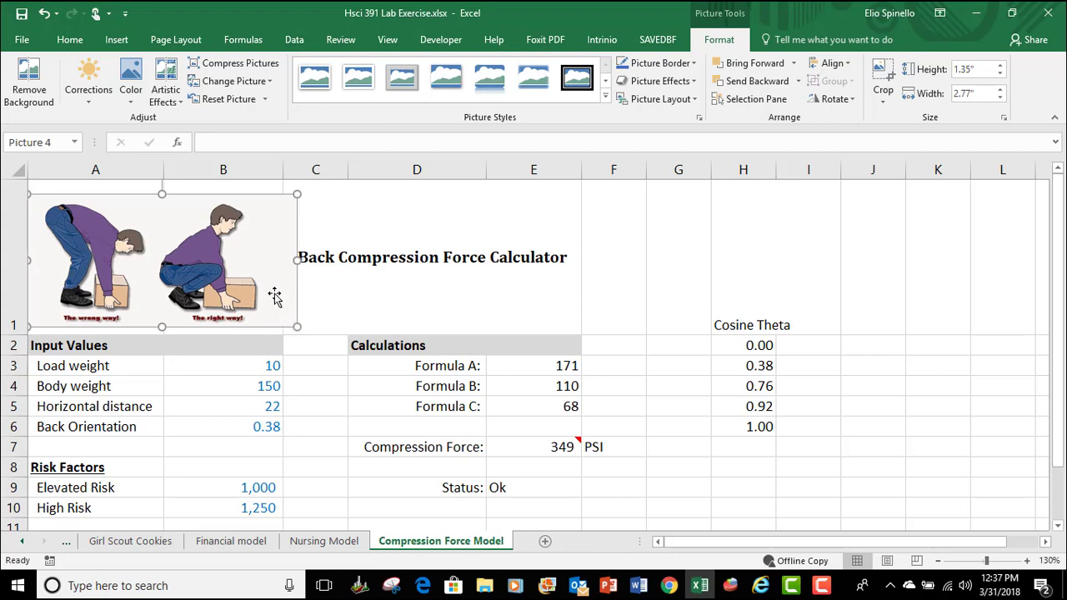
pyautogui.click(884, 77)
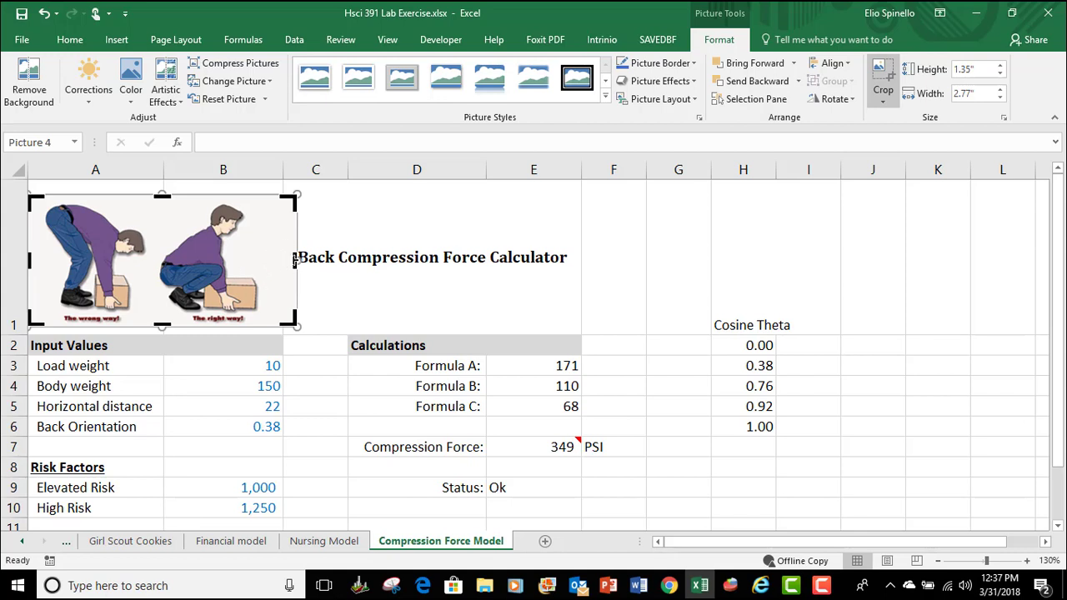
pyautogui.moveTo(295, 260); pyautogui.dragTo(259, 259)
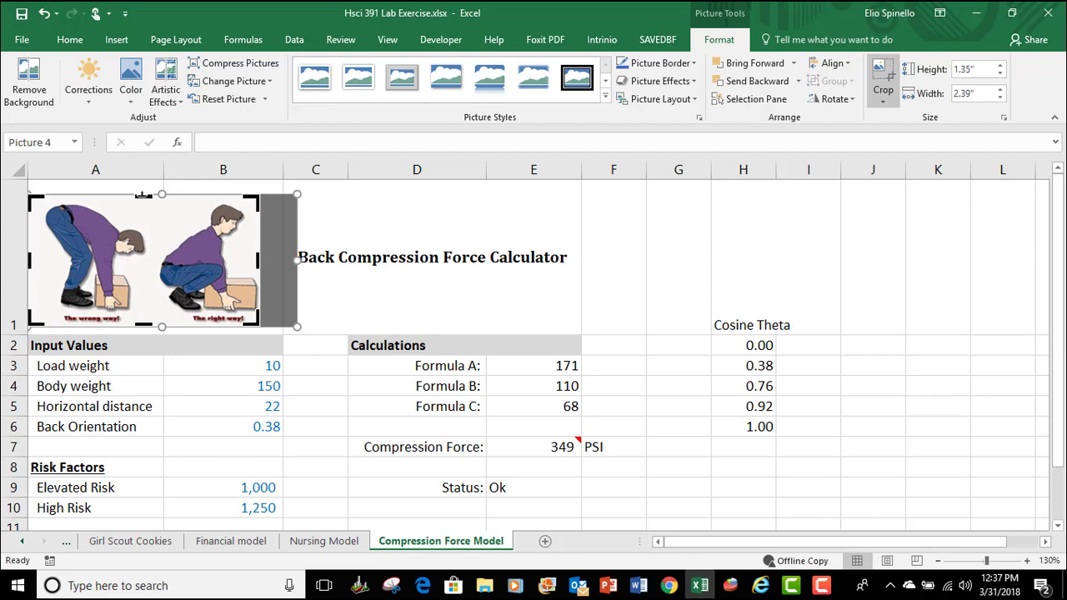
pyautogui.moveTo(144, 195); pyautogui.dragTo(144, 204)
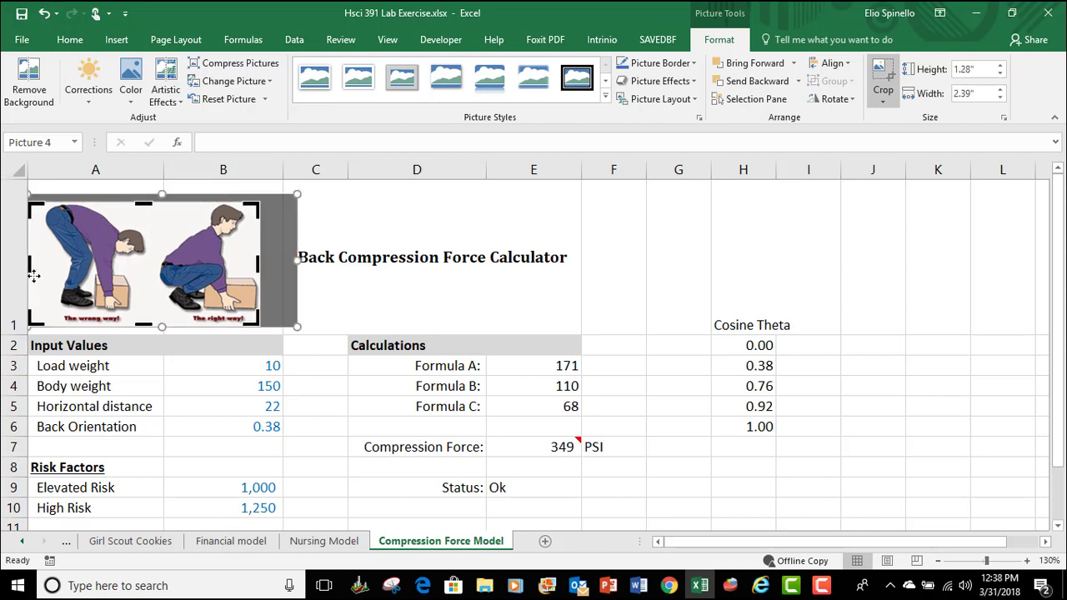
pyautogui.moveTo(28, 267); pyautogui.dragTo(41, 266)
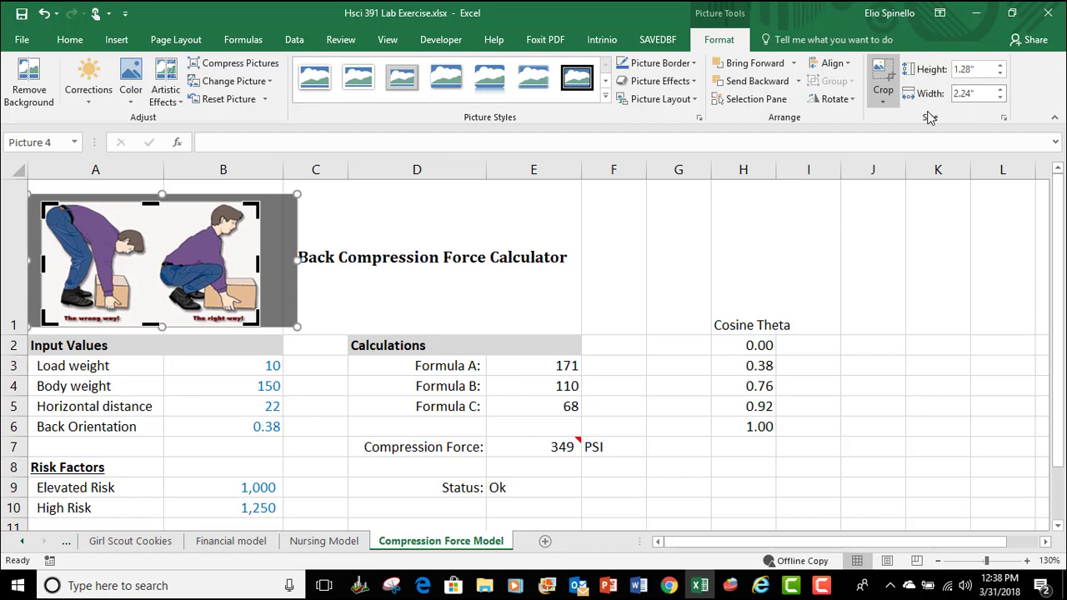
pyautogui.click(877, 69)
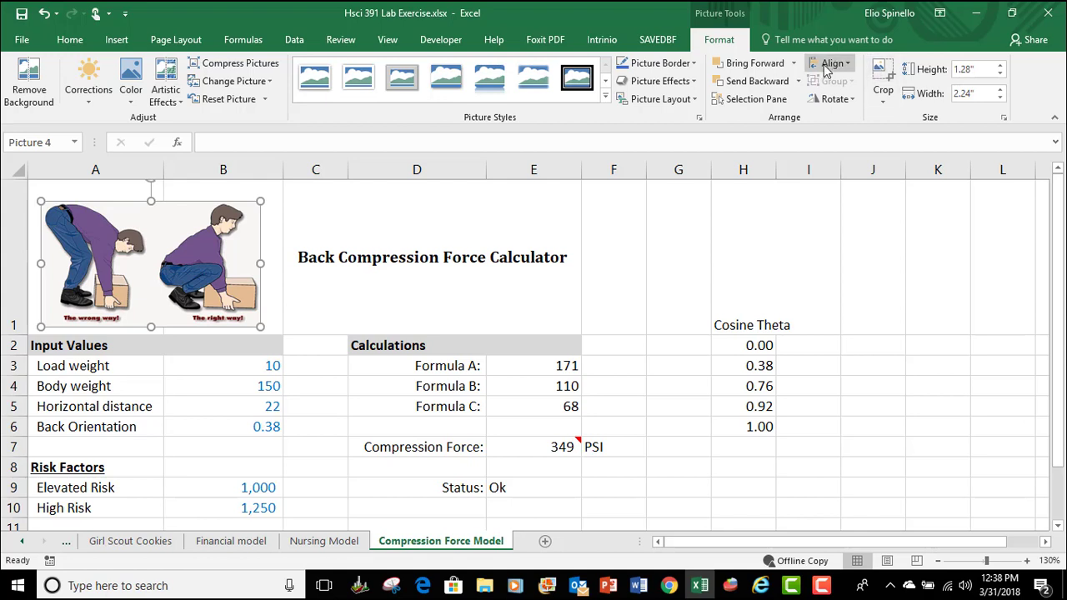
# Step: Move the cropped picture to the top of cell A1 and enlarge it proportionally to about 1.55 by 2.71 inches
pyautogui.moveTo(202, 271); pyautogui.dragTo(191, 263)
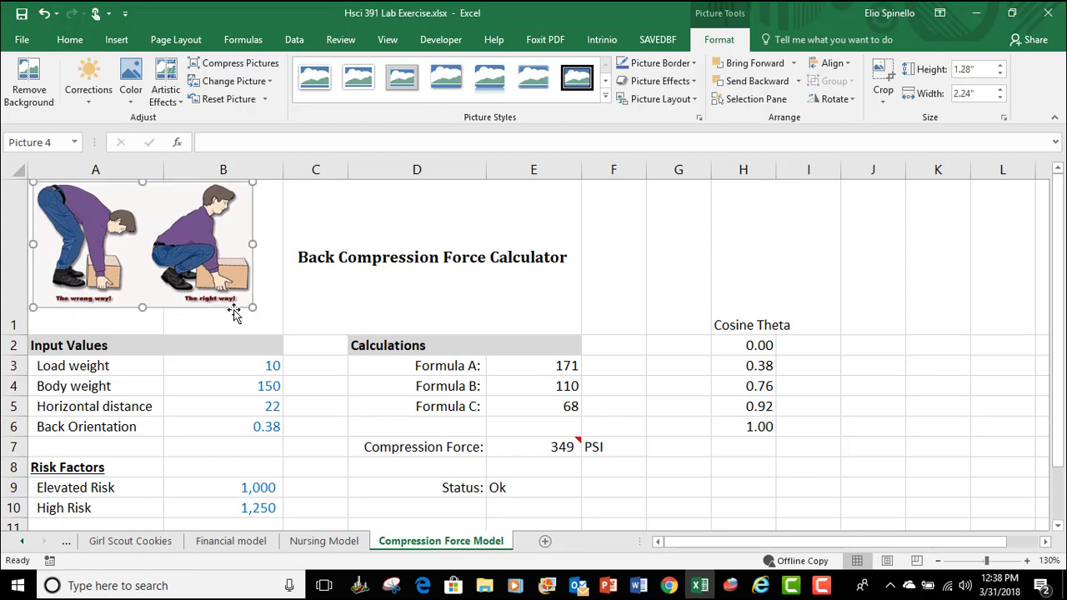
pyautogui.moveTo(252, 308); pyautogui.dragTo(297, 333)
pyautogui.click(307, 325)
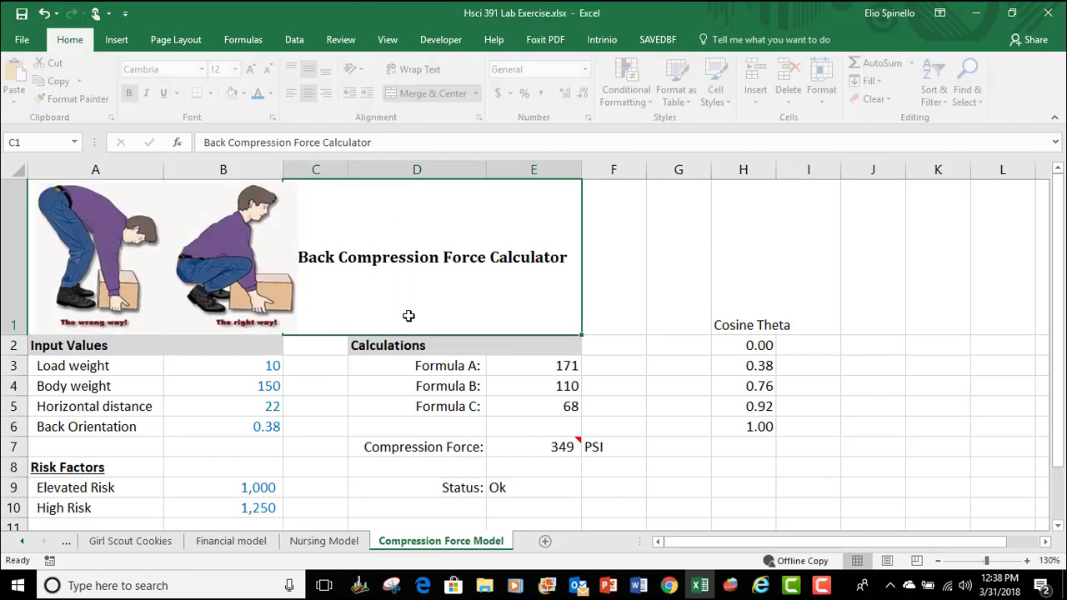
pyautogui.click(771, 297)
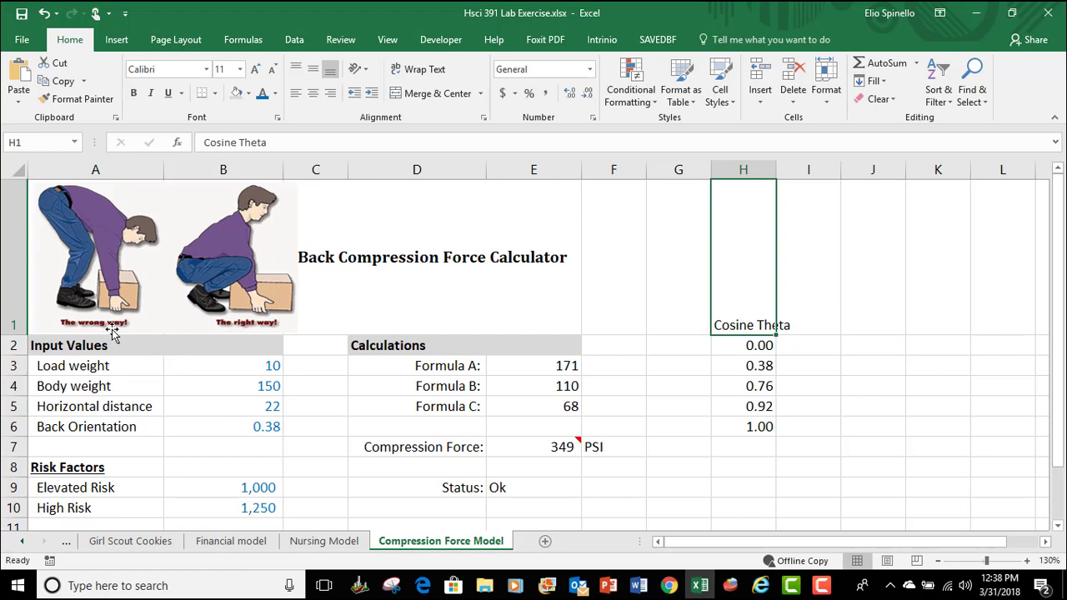
# Step: Crop the bottom of the lifting picture to remove the "The wrong way!" and "The right way!" captions
pyautogui.click(260, 316)
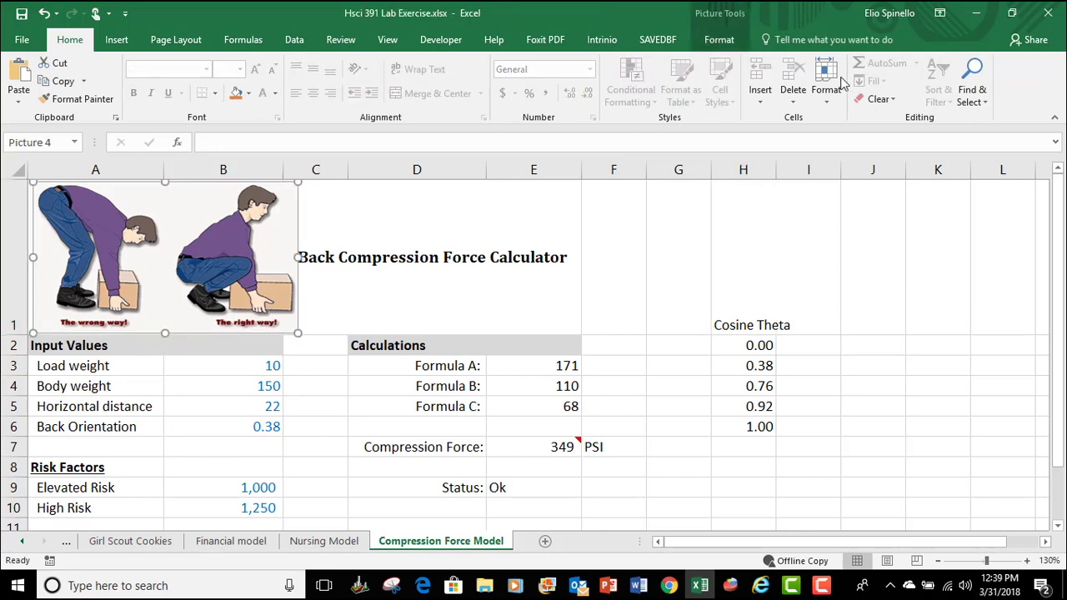
pyautogui.click(718, 39)
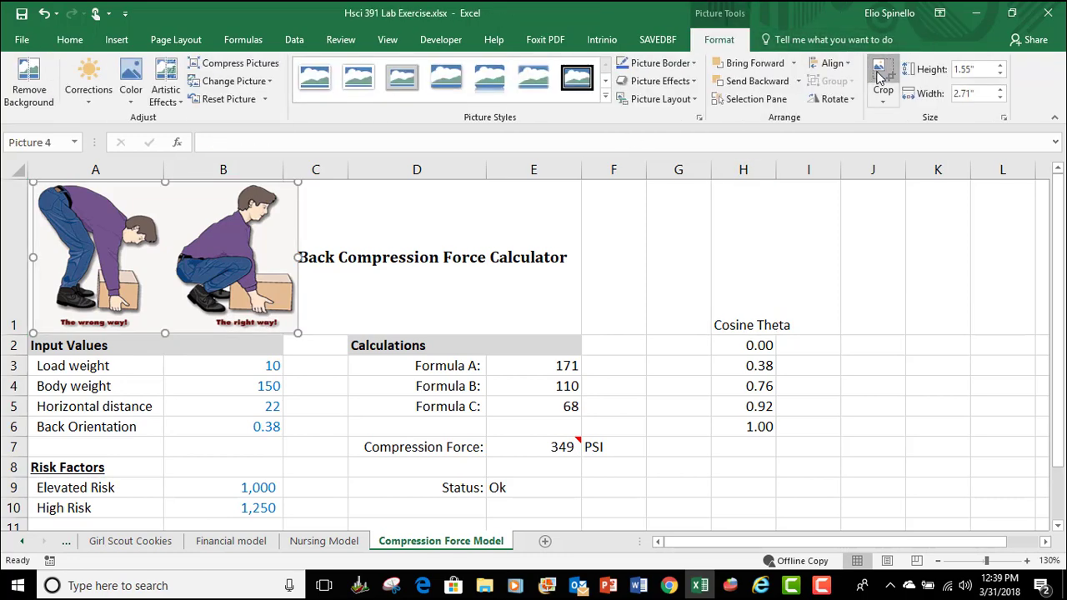
pyautogui.click(880, 77)
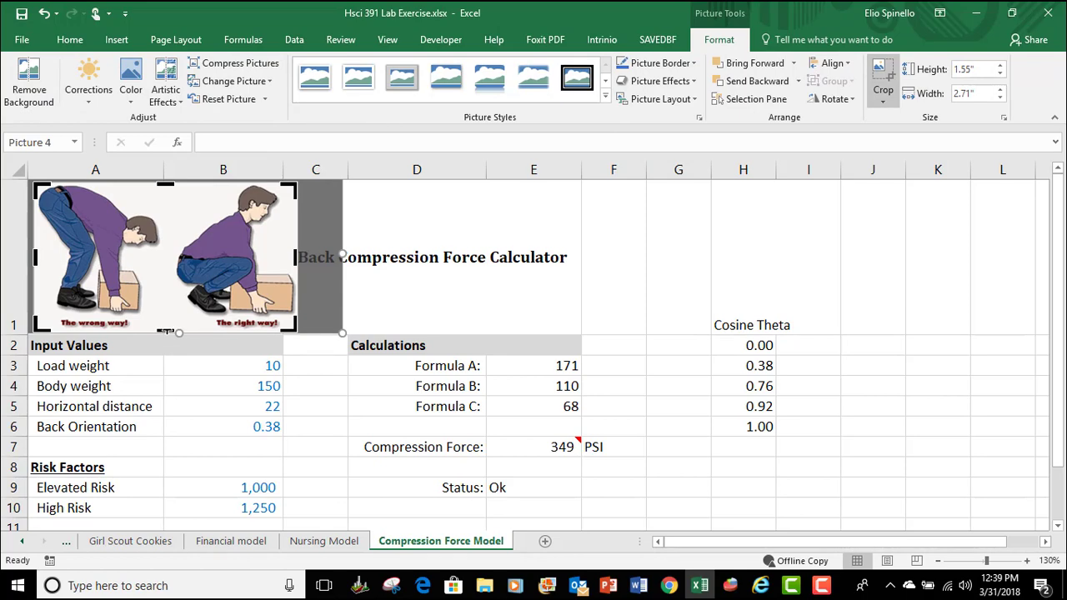
pyautogui.moveTo(166, 331); pyautogui.dragTo(162, 316)
pyautogui.click(882, 77)
pyautogui.click(632, 266)
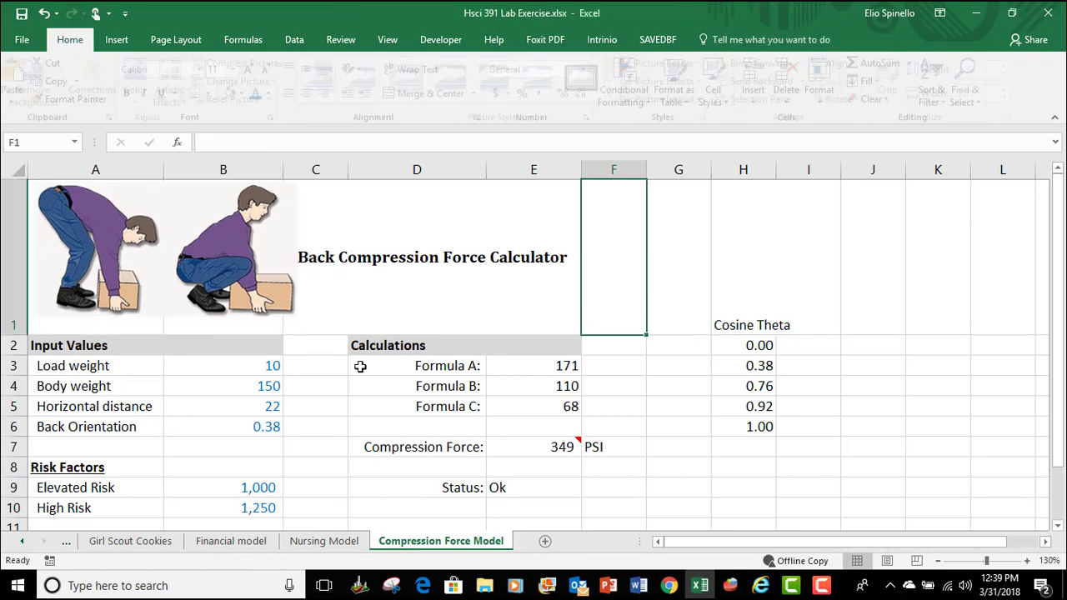
# Step: Move the cropped picture slightly lower in row 1 and nudge it left, just clear of the title
pyautogui.moveTo(258, 298); pyautogui.dragTo(259, 306)
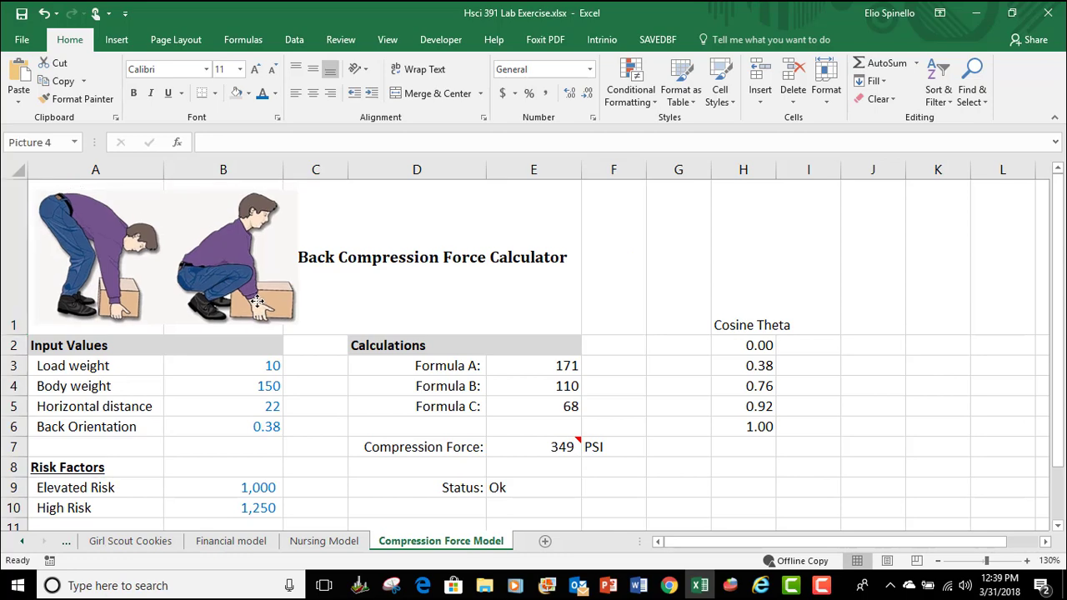
pyautogui.click(794, 170)
pyautogui.click(275, 305)
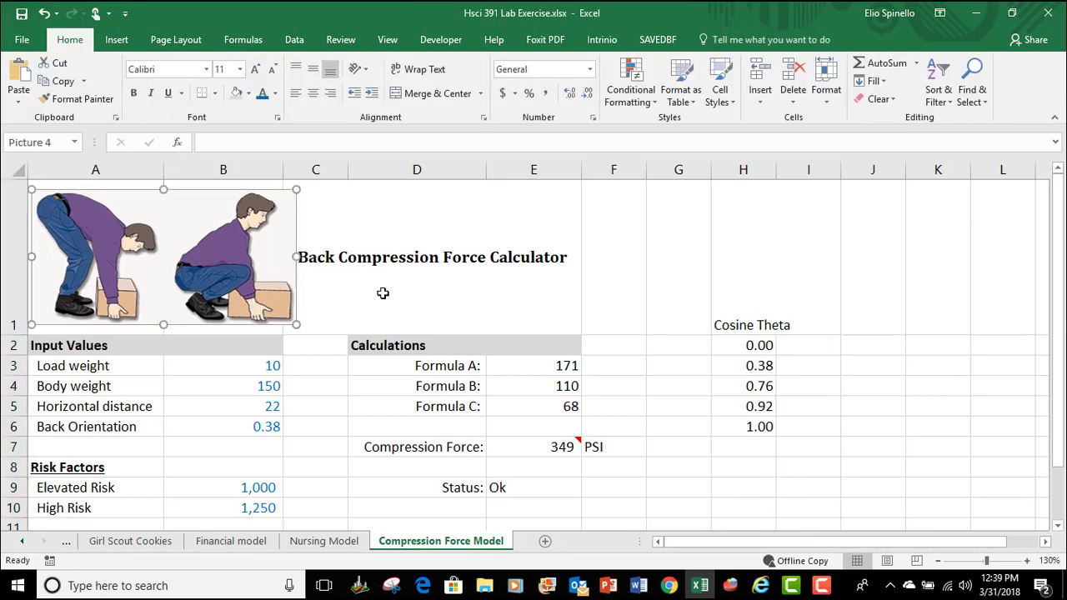
pyautogui.click(917, 344)
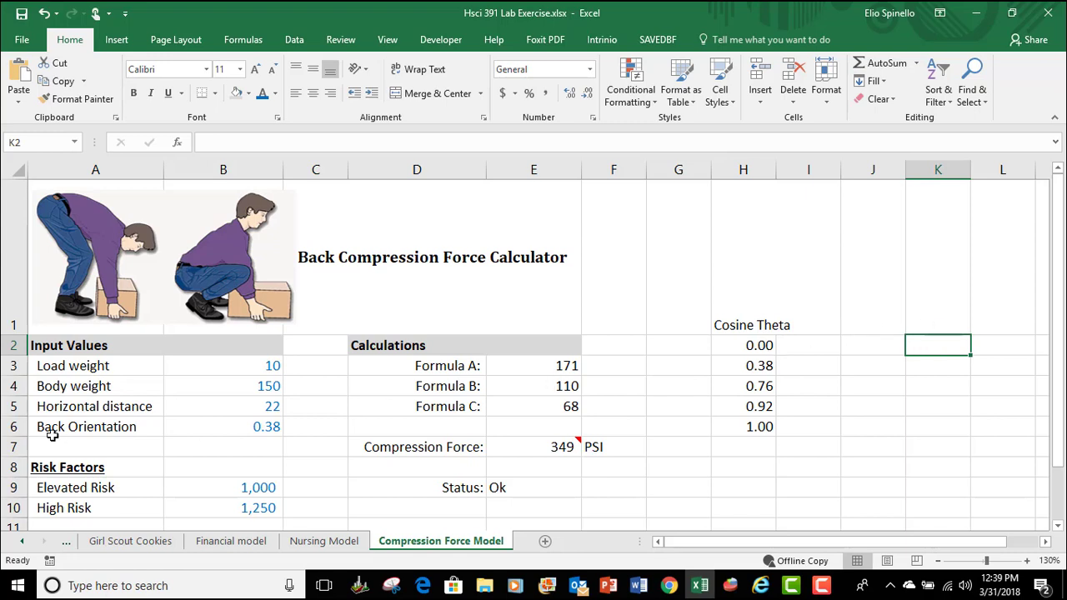
# Step: Fill the range A3:F10 with a medium gray shade of the white theme color
pyautogui.click(54, 365)
pyautogui.moveTo(54, 364); pyautogui.dragTo(600, 506)
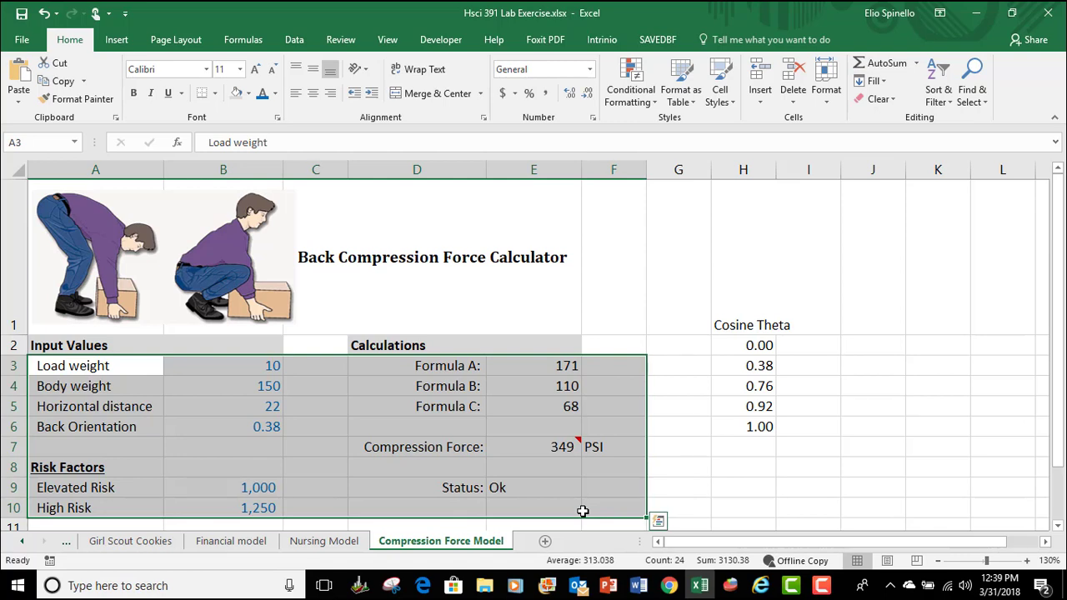
pyautogui.click(248, 93)
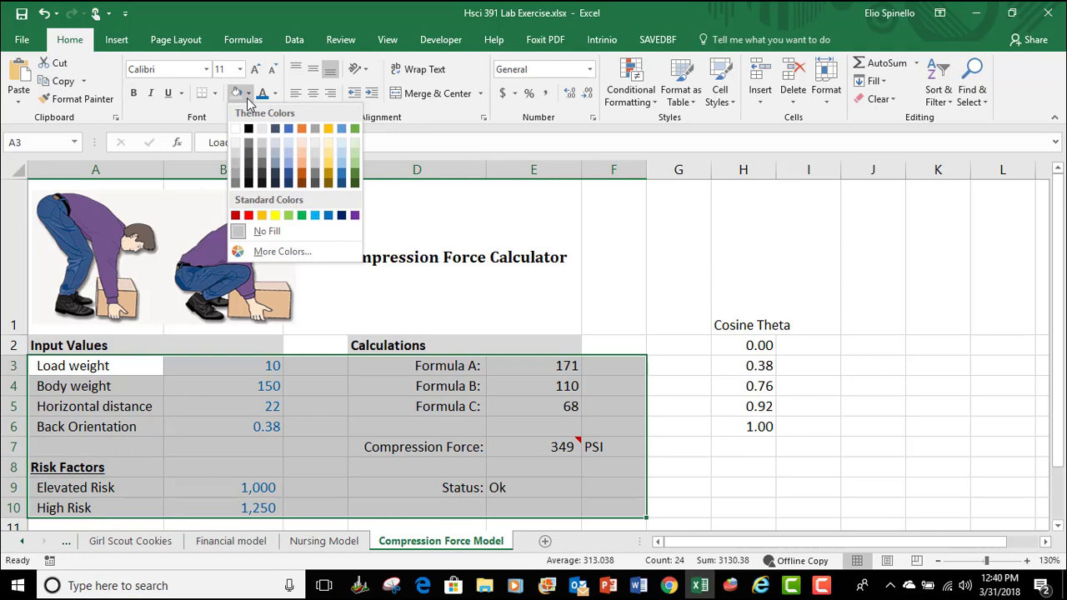
pyautogui.click(237, 159)
pyautogui.click(234, 383)
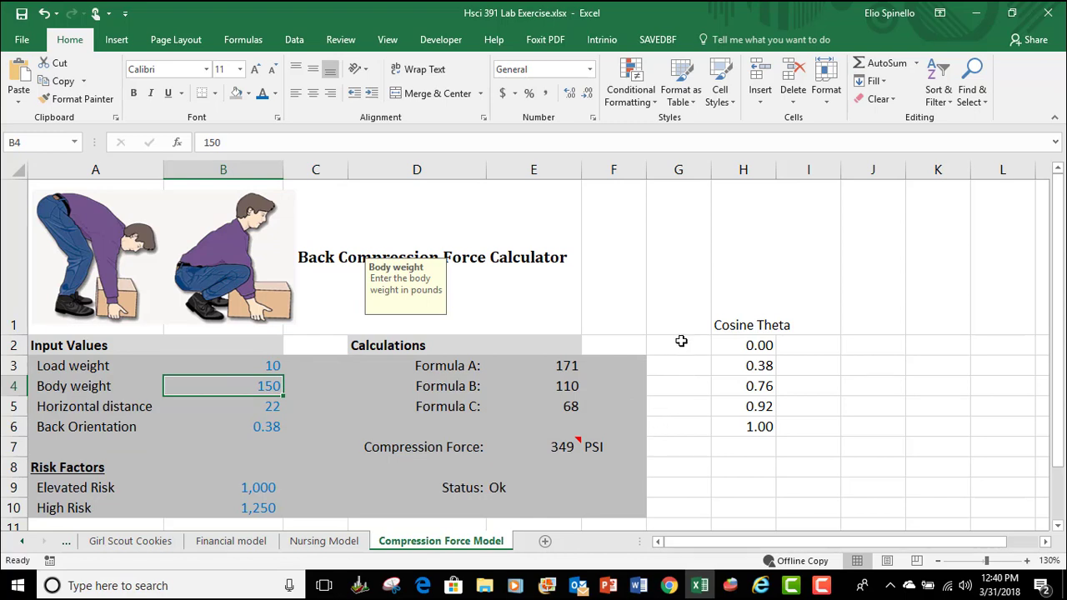
# Step: Remove the fill from the input value cells B3:B6 and the risk factor cells B9:B10
pyautogui.moveTo(269, 367); pyautogui.dragTo(275, 425)
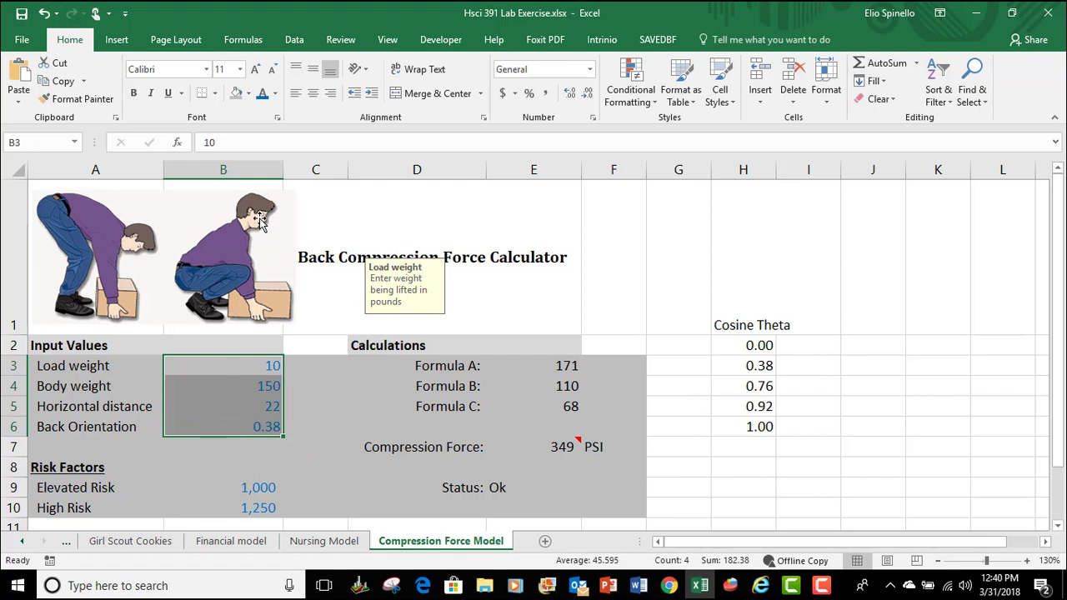
pyautogui.click(249, 93)
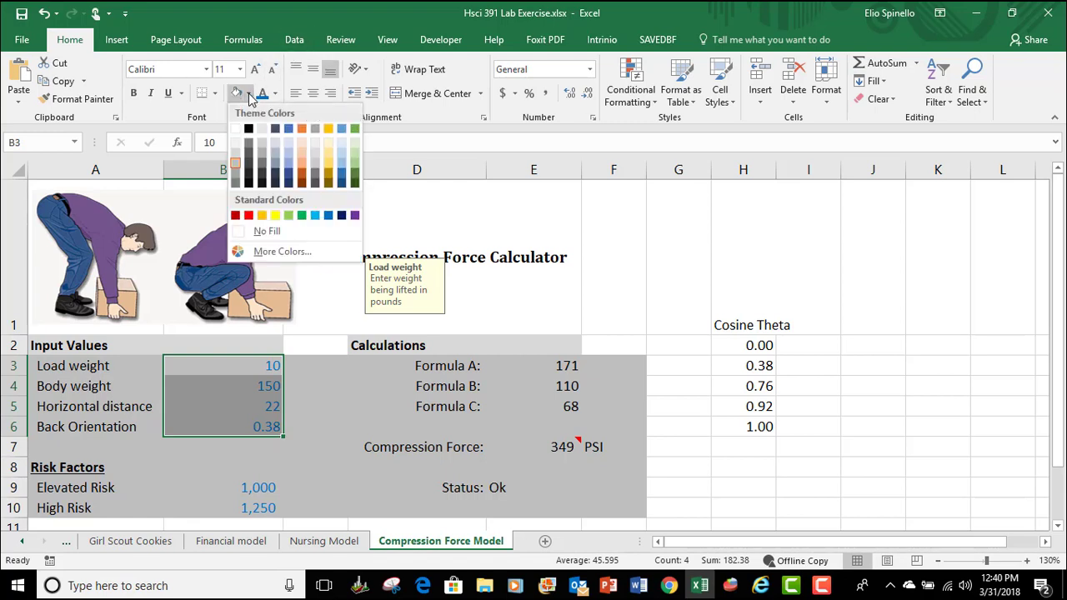
pyautogui.click(274, 235)
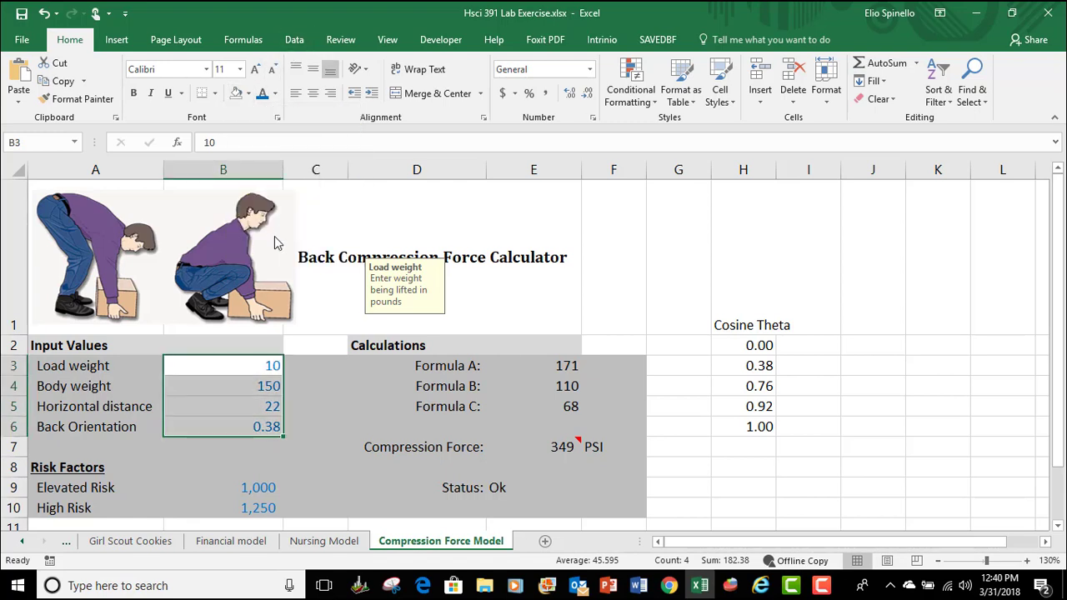
pyautogui.click(242, 490)
pyautogui.moveTo(241, 490); pyautogui.dragTo(240, 504)
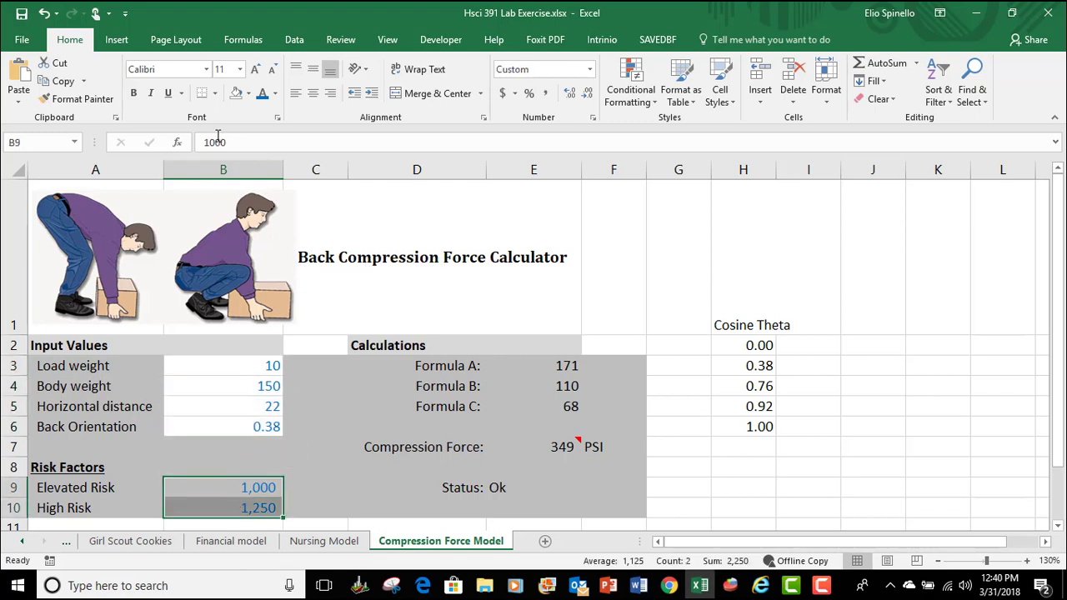
pyautogui.click(248, 94)
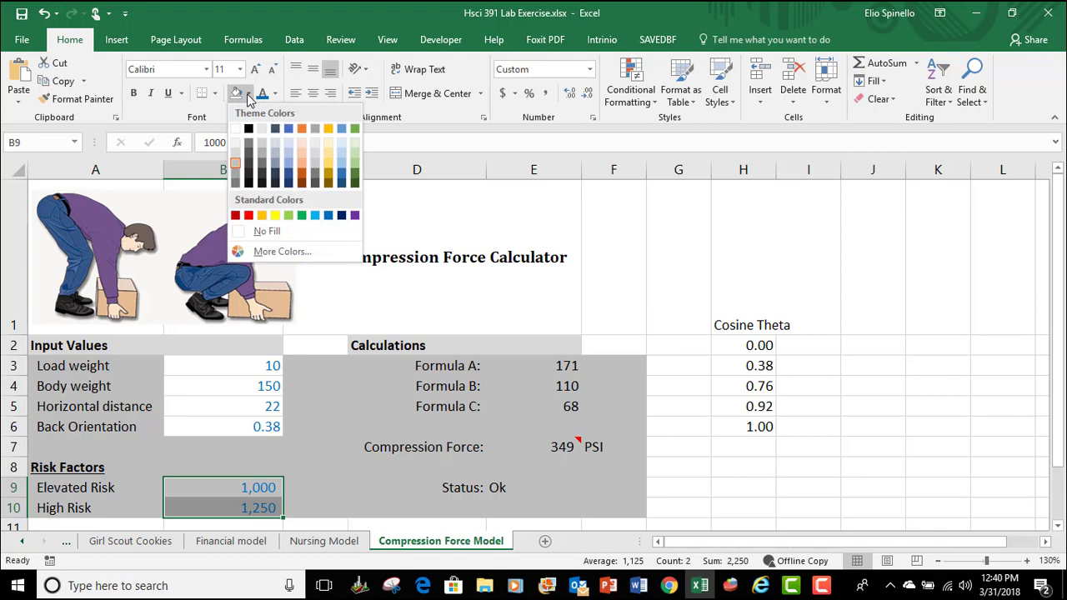
pyautogui.click(265, 232)
pyautogui.click(674, 465)
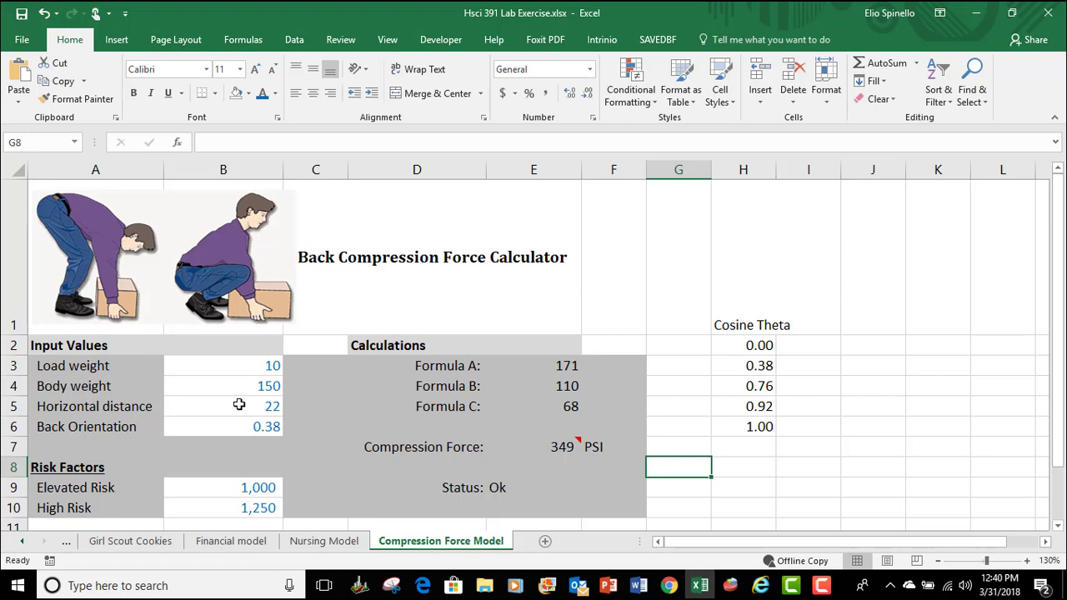
# Step: Check the input messages of cells B3 to B6 and move the Back orientation message down beside cell B6
pyautogui.click(241, 364)
pyautogui.click(242, 386)
pyautogui.click(248, 413)
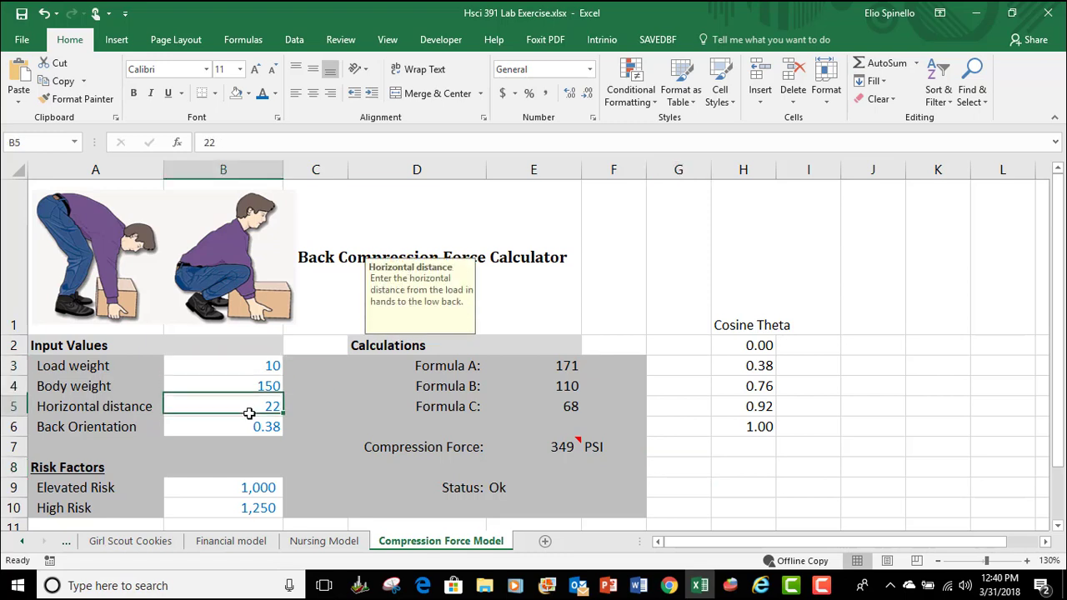
pyautogui.click(255, 427)
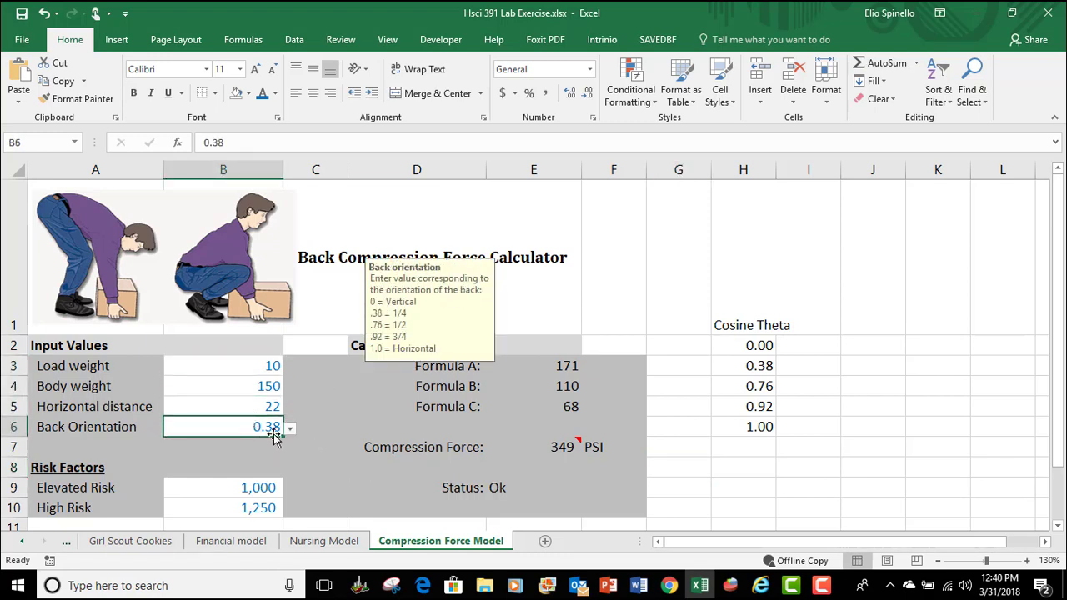
pyautogui.click(290, 429)
pyautogui.click(289, 430)
pyautogui.moveTo(444, 335); pyautogui.dragTo(356, 416)
pyautogui.click(694, 482)
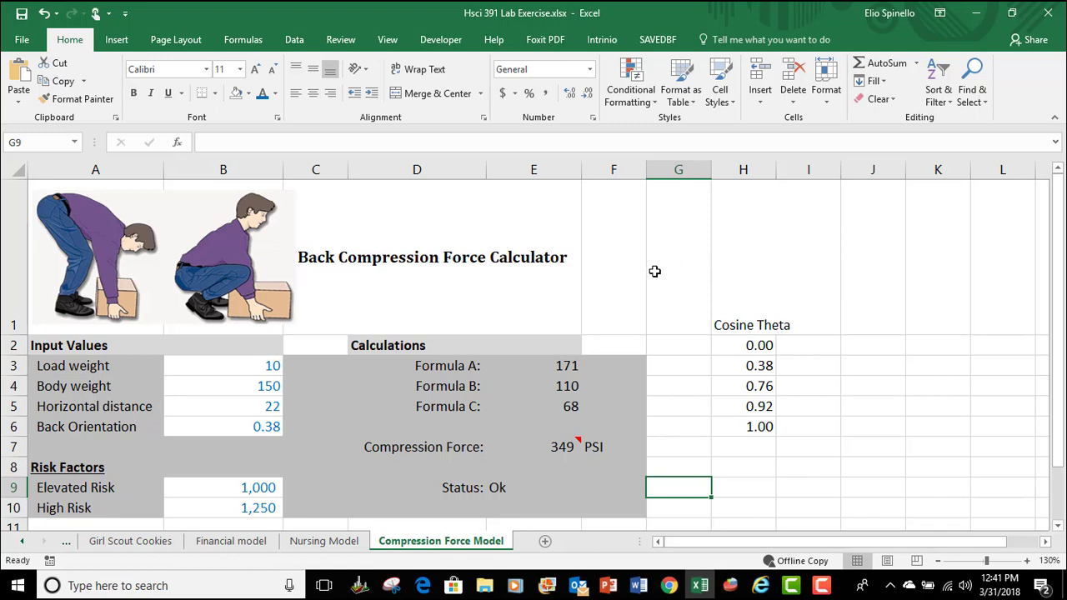
# Step: Hide the gridlines on the Compression Force Model sheet
pyautogui.click(384, 47)
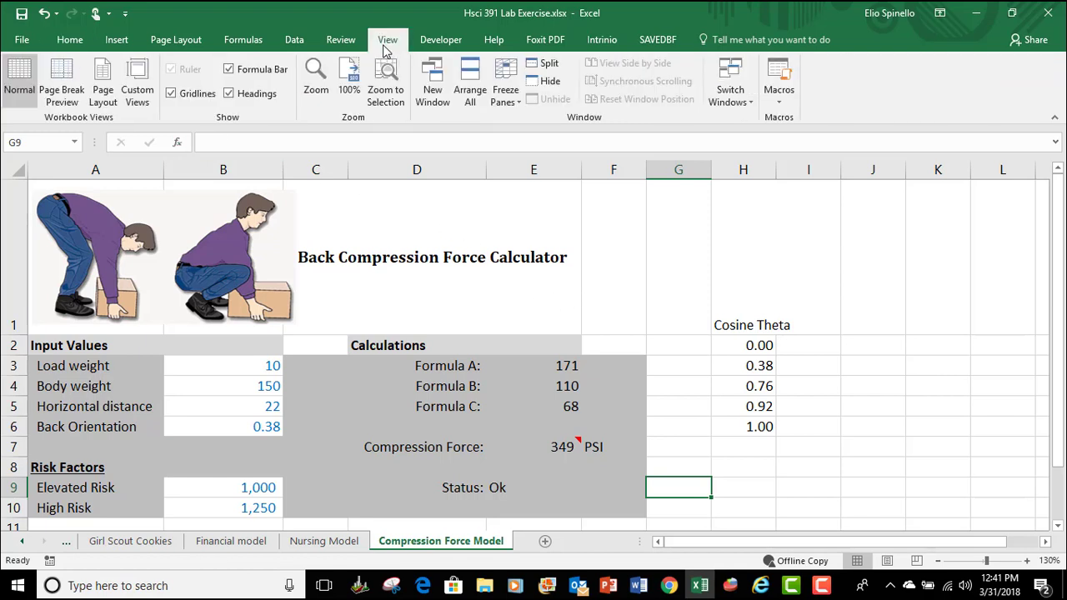
pyautogui.click(172, 96)
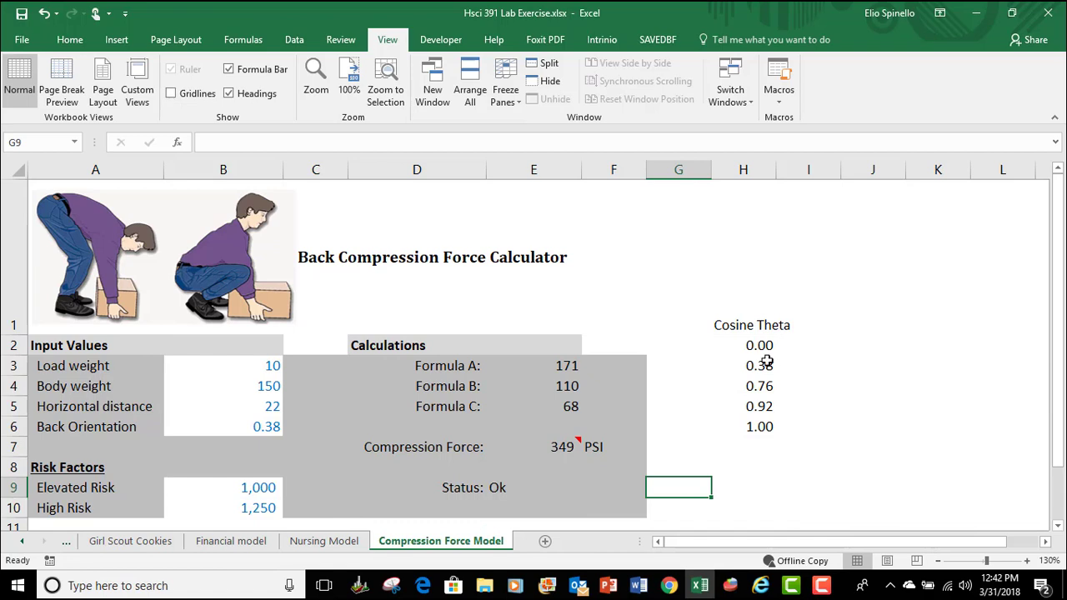
pyautogui.click(878, 449)
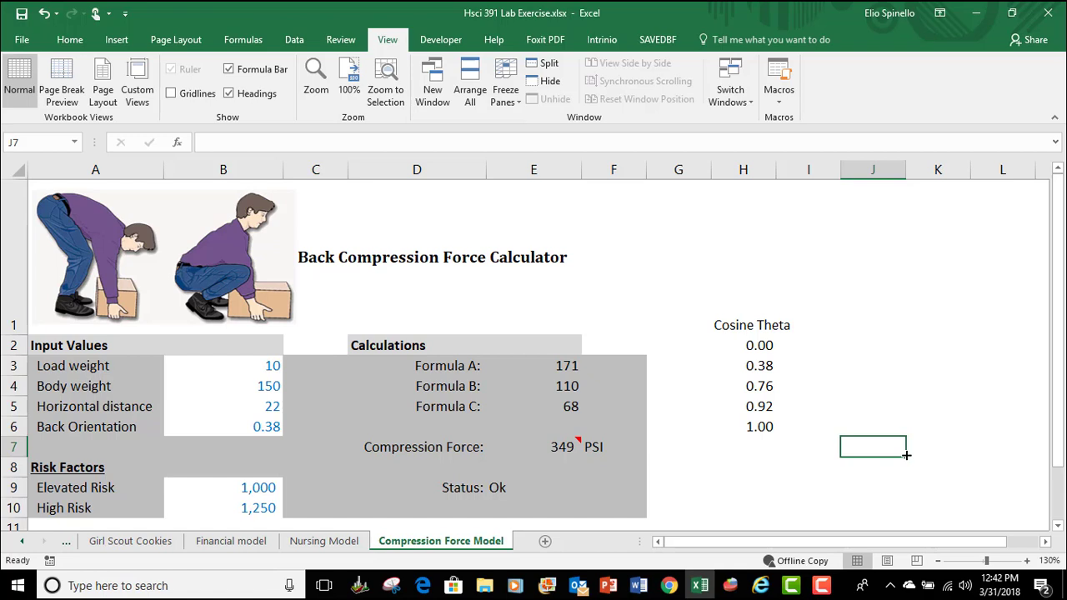
# Step: Fill cell F2 with light gray to extend the Calculations heading band across column F
pyautogui.click(587, 345)
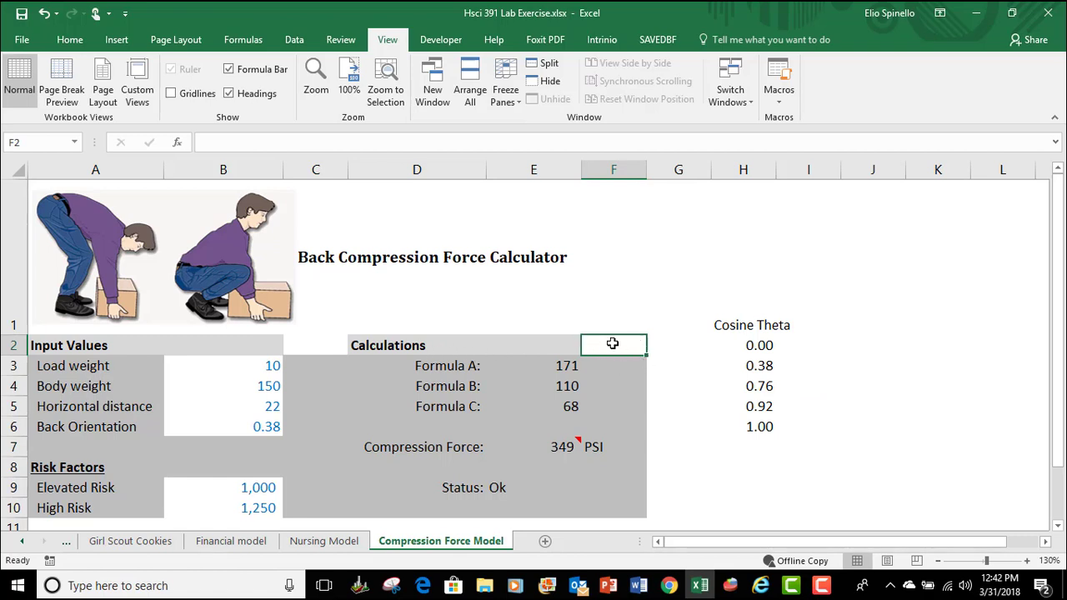
pyautogui.click(72, 40)
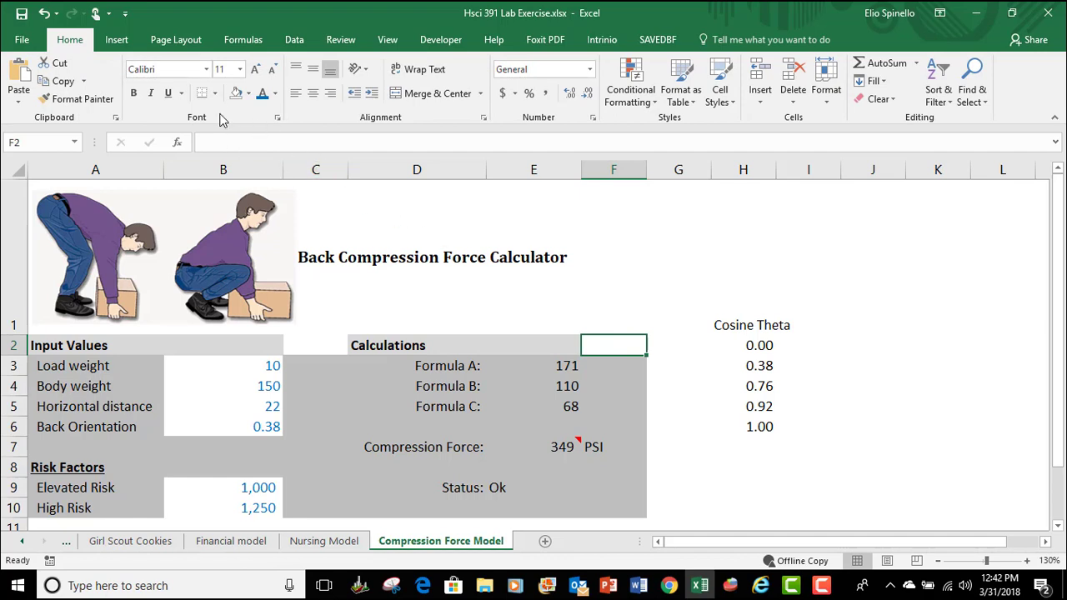
pyautogui.click(248, 94)
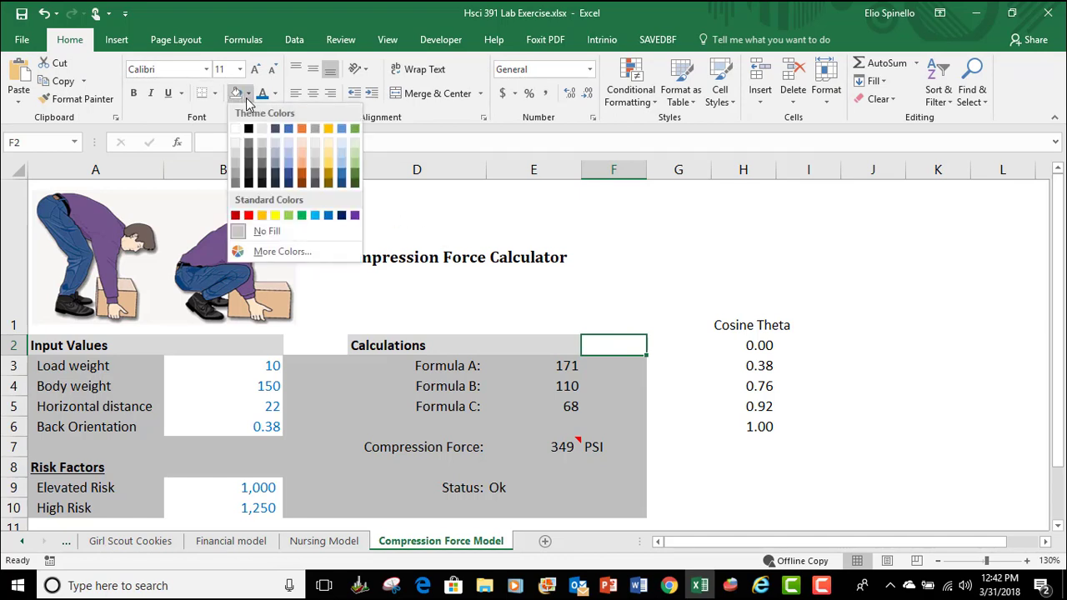
pyautogui.click(236, 159)
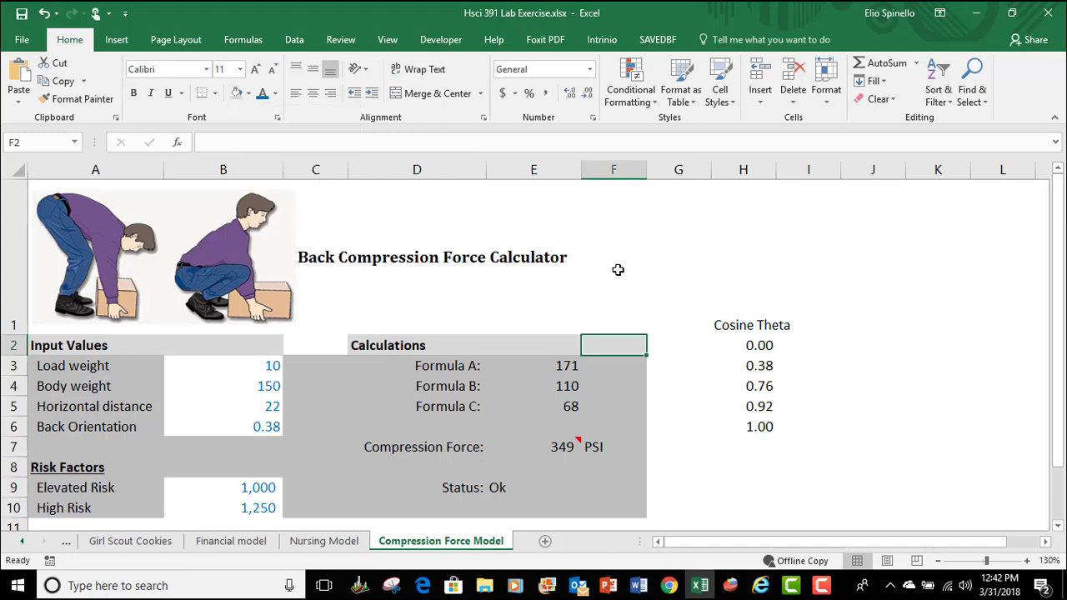
pyautogui.click(710, 410)
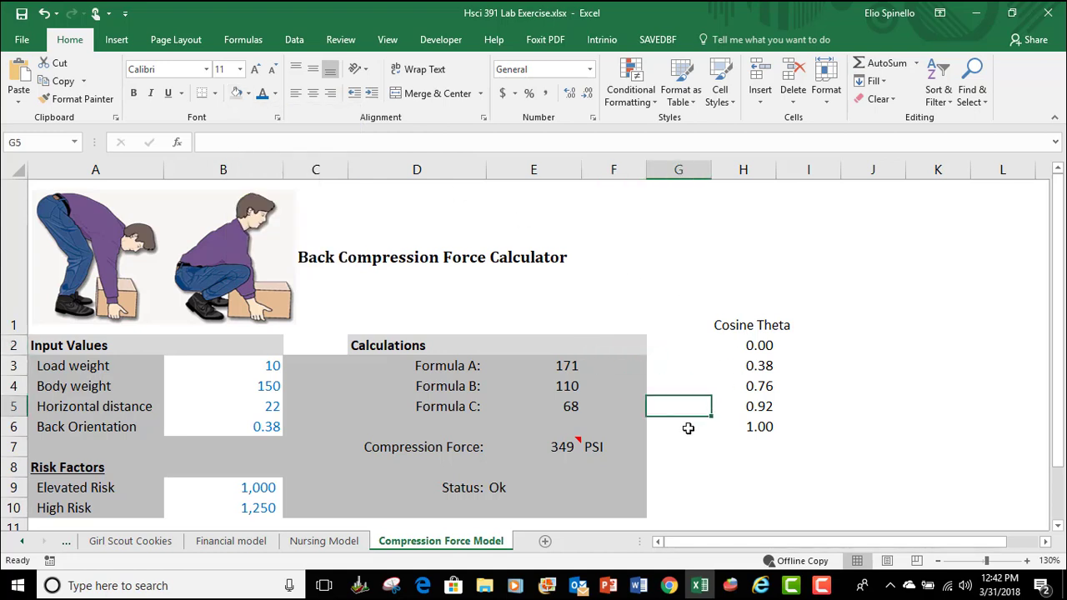
# Step: Make the Compression Force cells D7:F7 bold and surround them with thick outside borders
pyautogui.moveTo(451, 453); pyautogui.dragTo(590, 450)
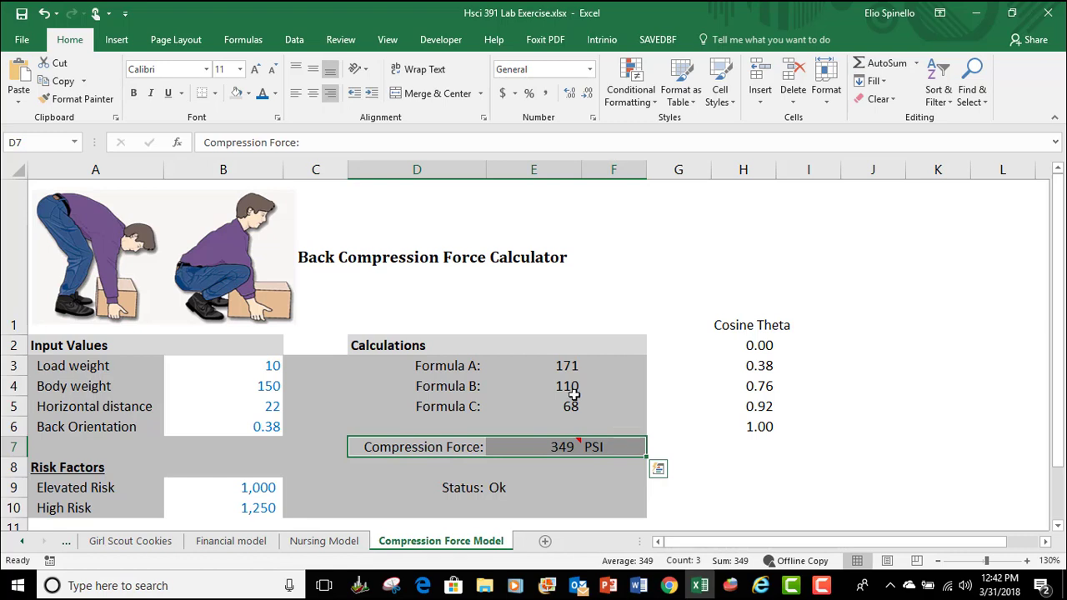
pyautogui.click(139, 97)
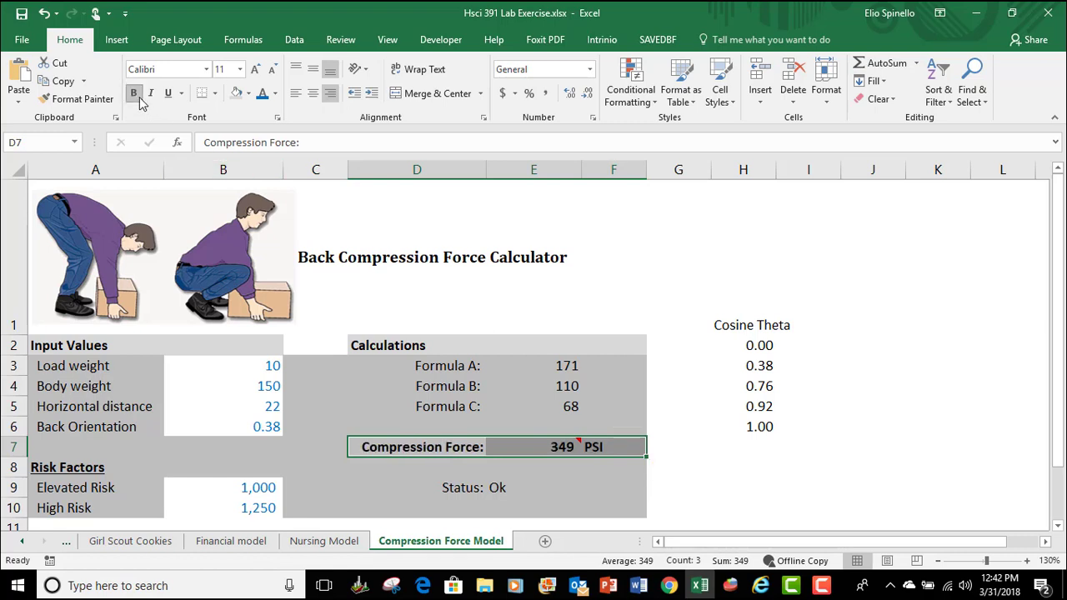
pyautogui.click(689, 505)
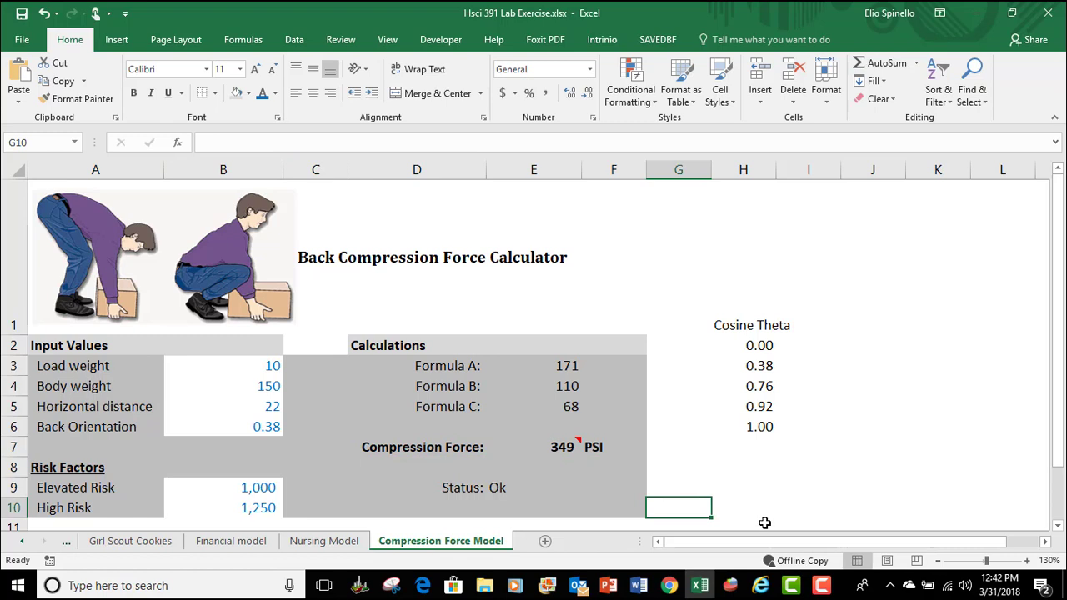
pyautogui.click(406, 448)
pyautogui.moveTo(406, 449); pyautogui.dragTo(593, 448)
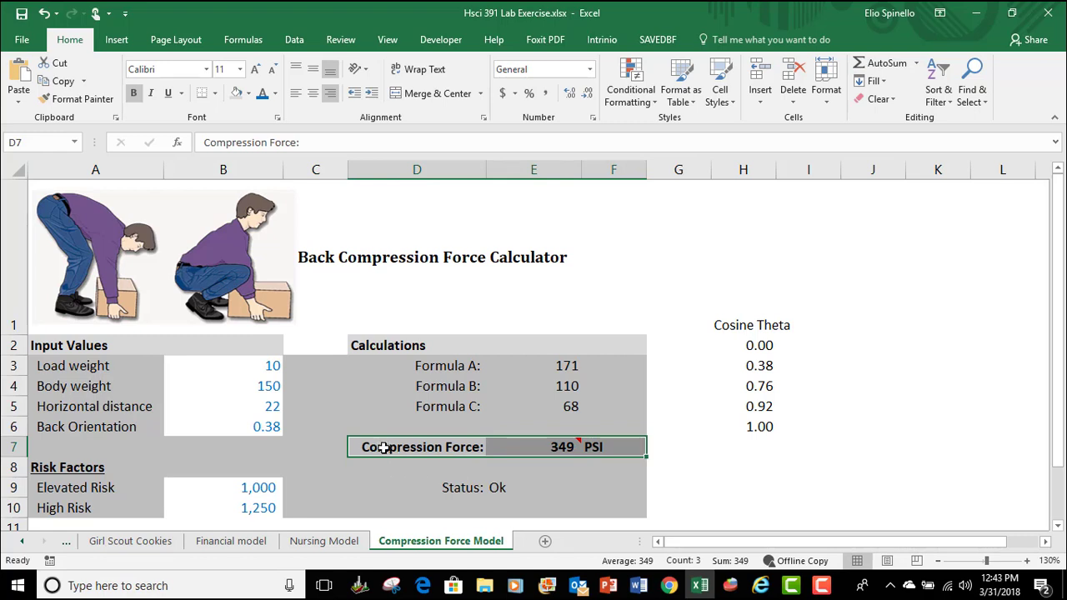
pyautogui.click(214, 94)
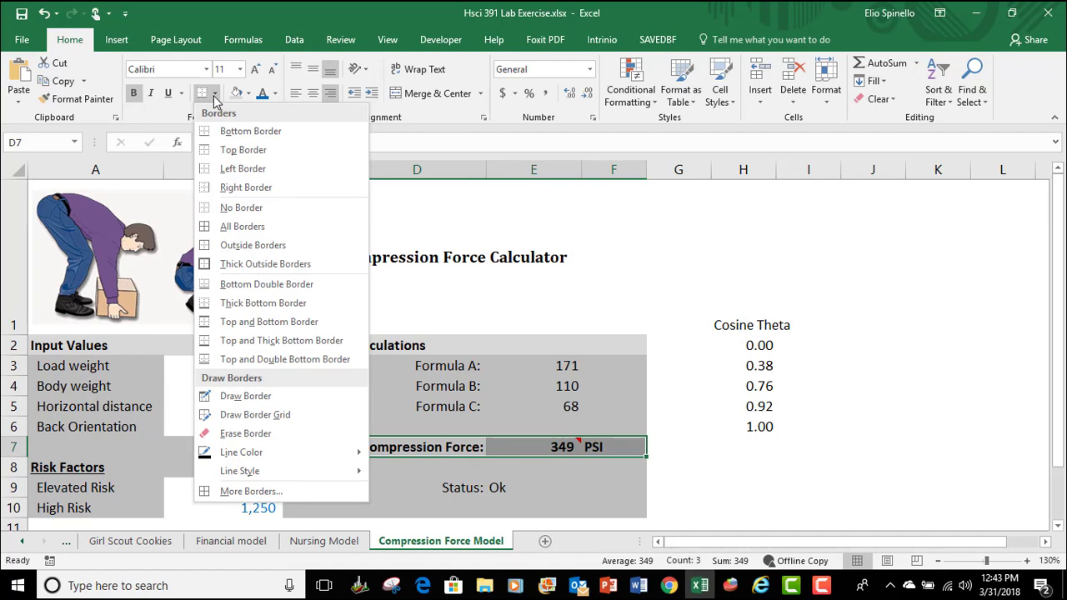
pyautogui.click(247, 265)
pyautogui.click(729, 451)
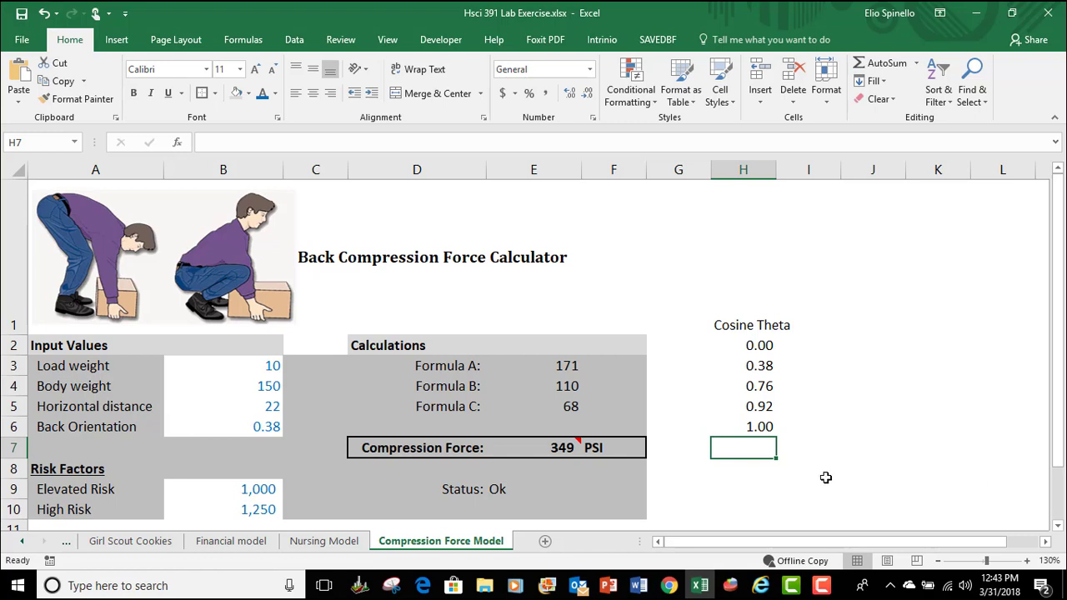
# Step: Surround the Status cells D9:E9 with thick outside borders
pyautogui.moveTo(451, 490); pyautogui.dragTo(496, 489)
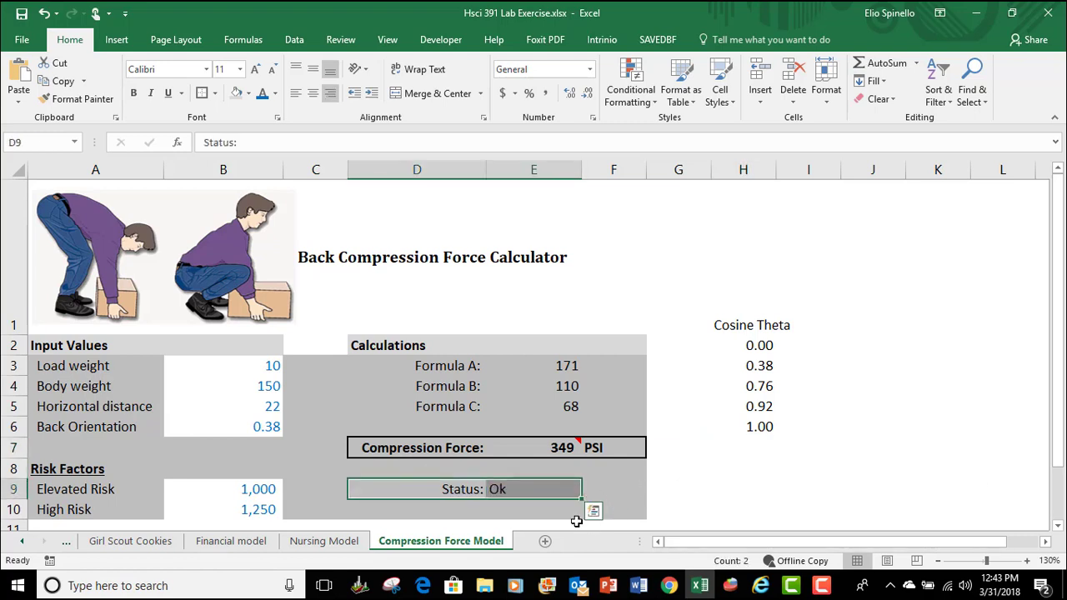
pyautogui.click(203, 94)
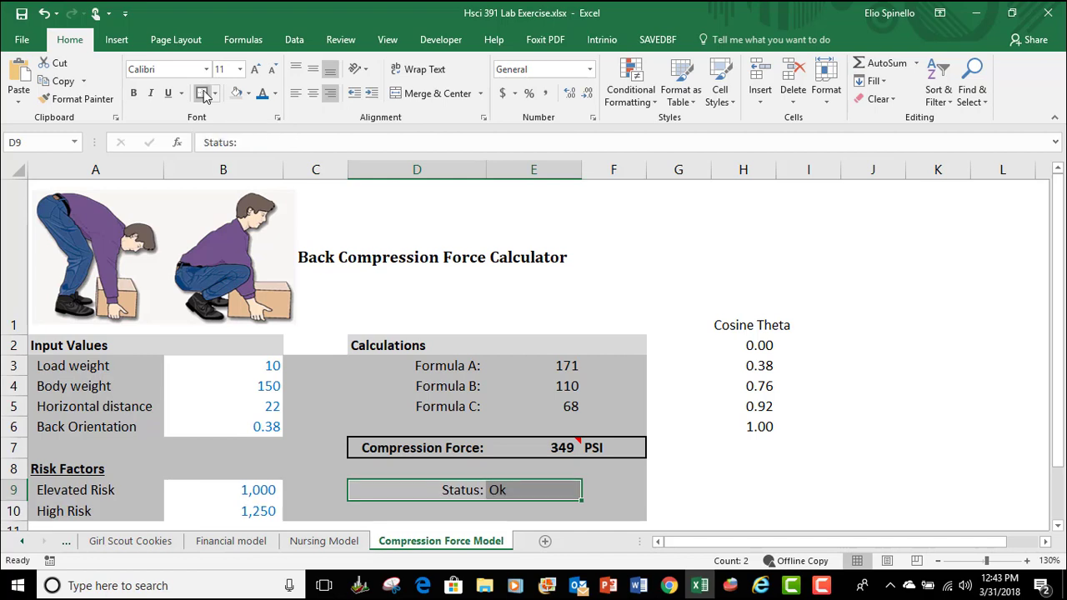
pyautogui.click(782, 445)
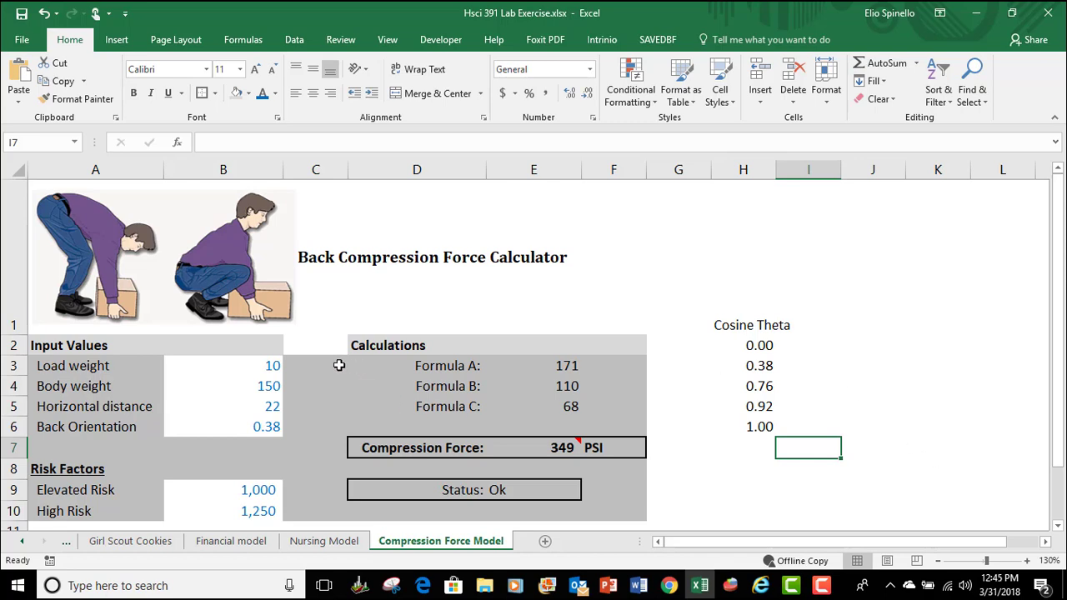
# Step: Remove the gray fill from C3:C10 to separate the input block from the calculations block
pyautogui.moveTo(318, 369); pyautogui.dragTo(328, 510)
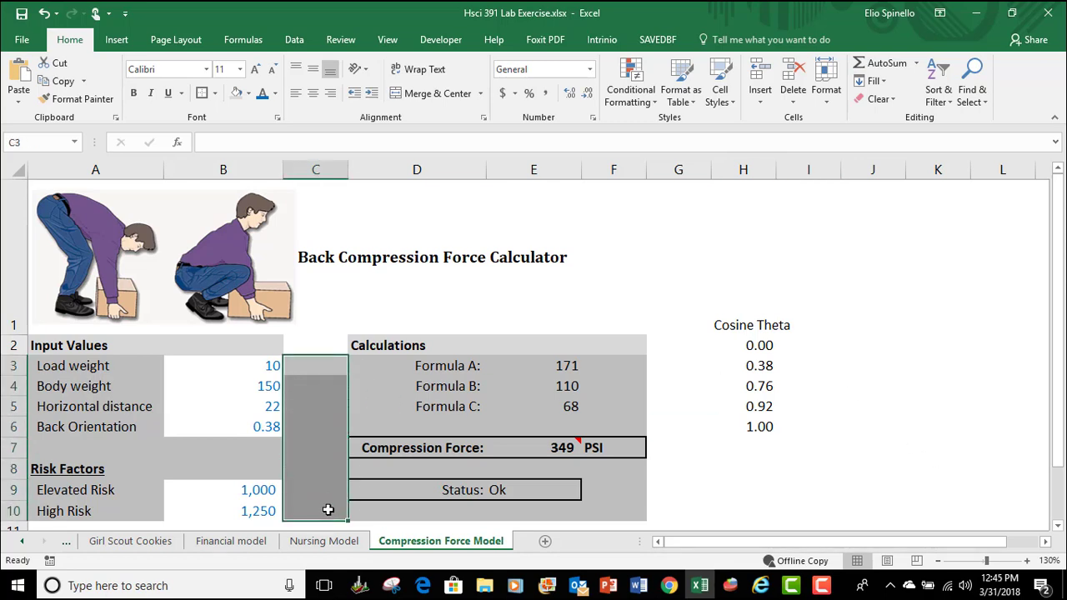
pyautogui.click(250, 93)
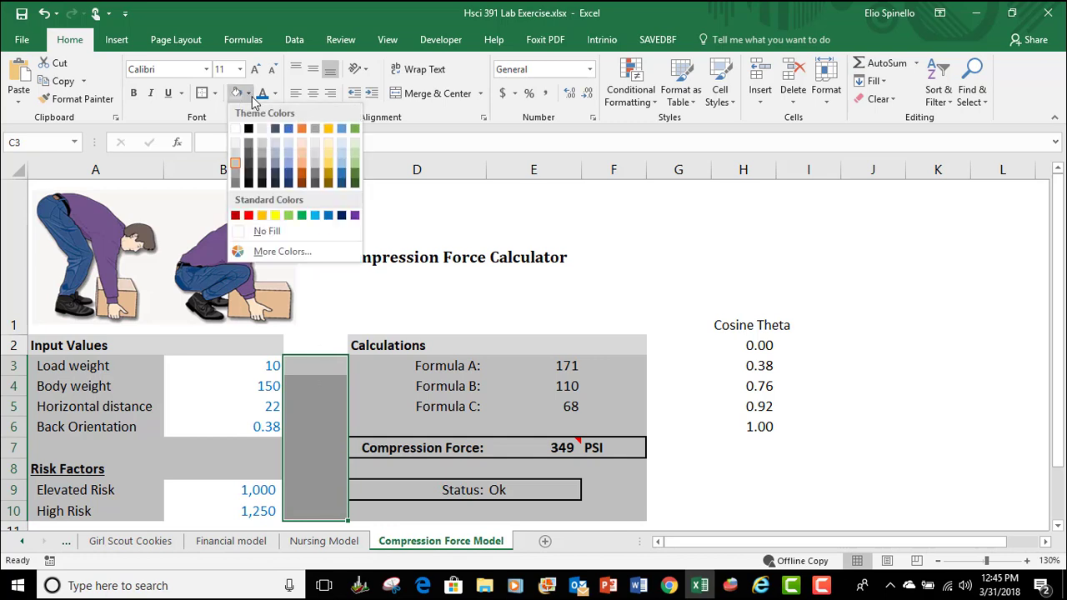
pyautogui.click(250, 231)
pyautogui.click(753, 454)
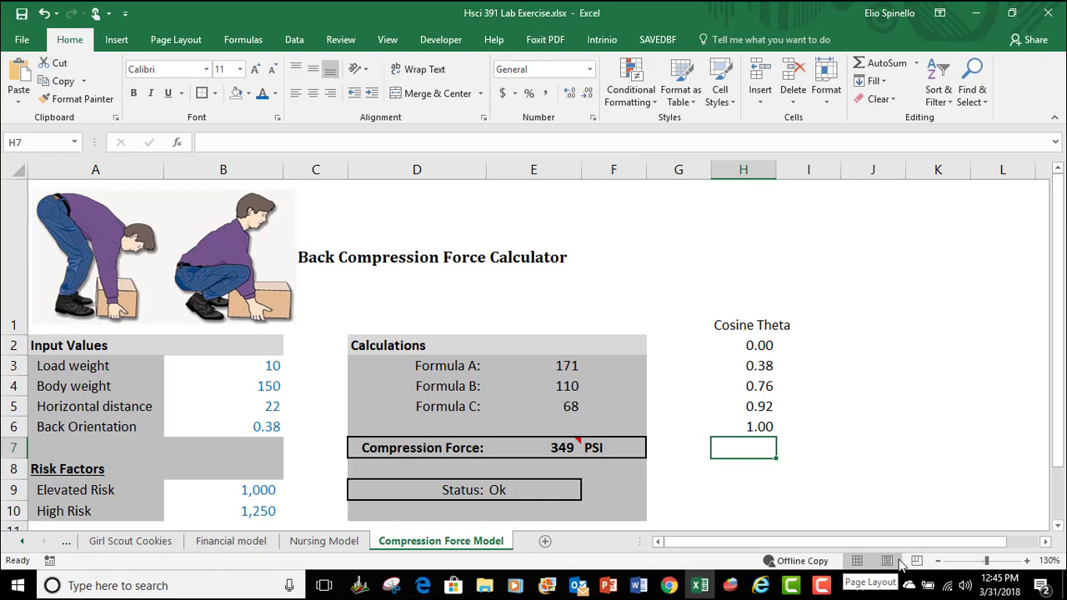
# Step: Apply thin outside borders around the calculations block D2:F10 and the input block A2:B10
pyautogui.moveTo(371, 350); pyautogui.dragTo(603, 512)
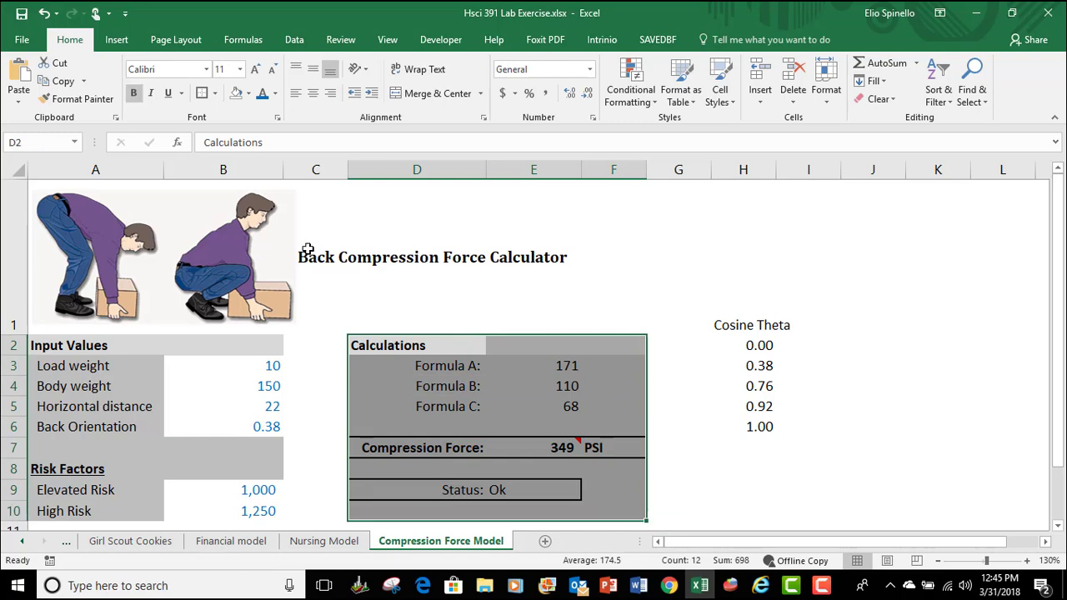
pyautogui.click(215, 94)
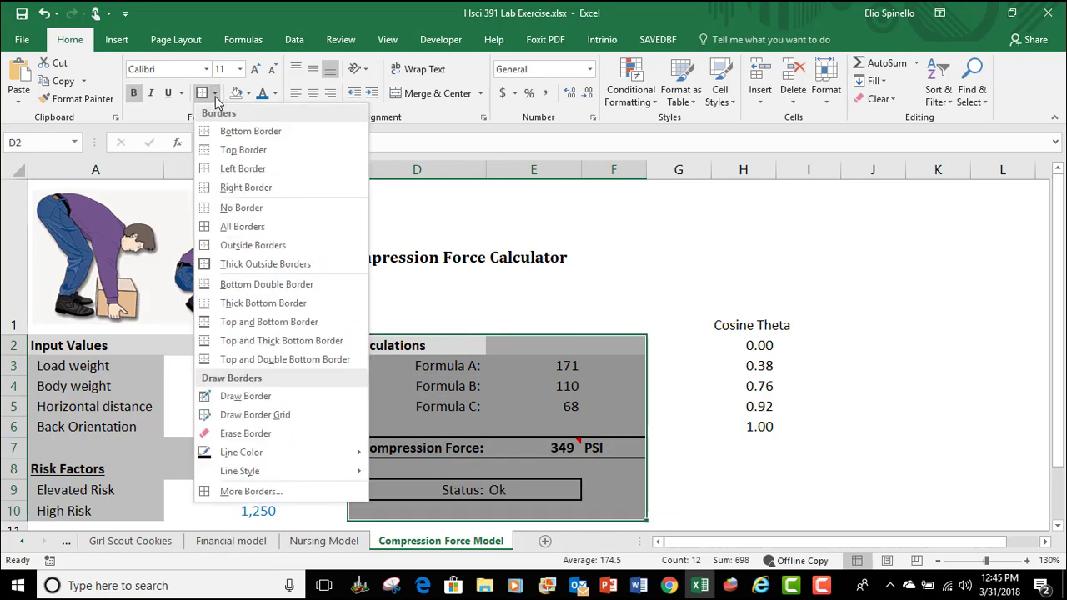
pyautogui.click(234, 245)
pyautogui.moveTo(65, 350); pyautogui.dragTo(209, 509)
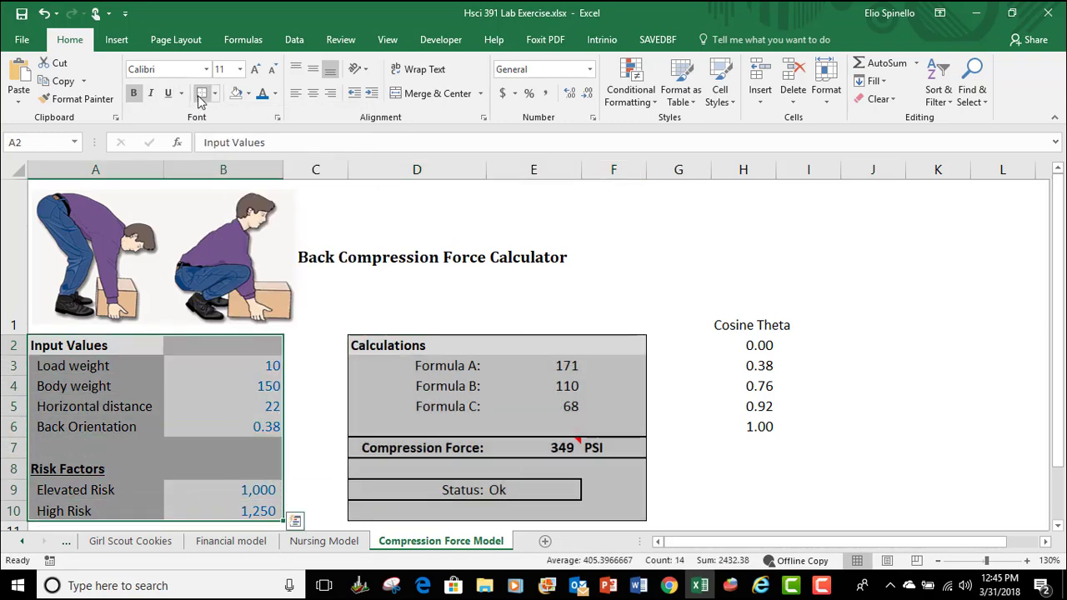
pyautogui.click(327, 426)
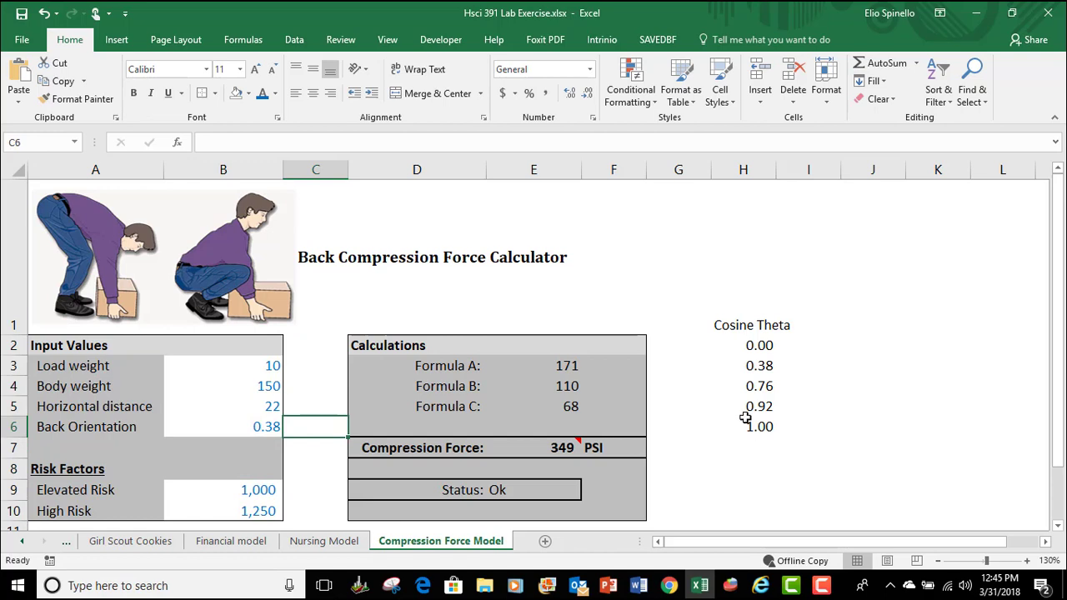
pyautogui.click(747, 457)
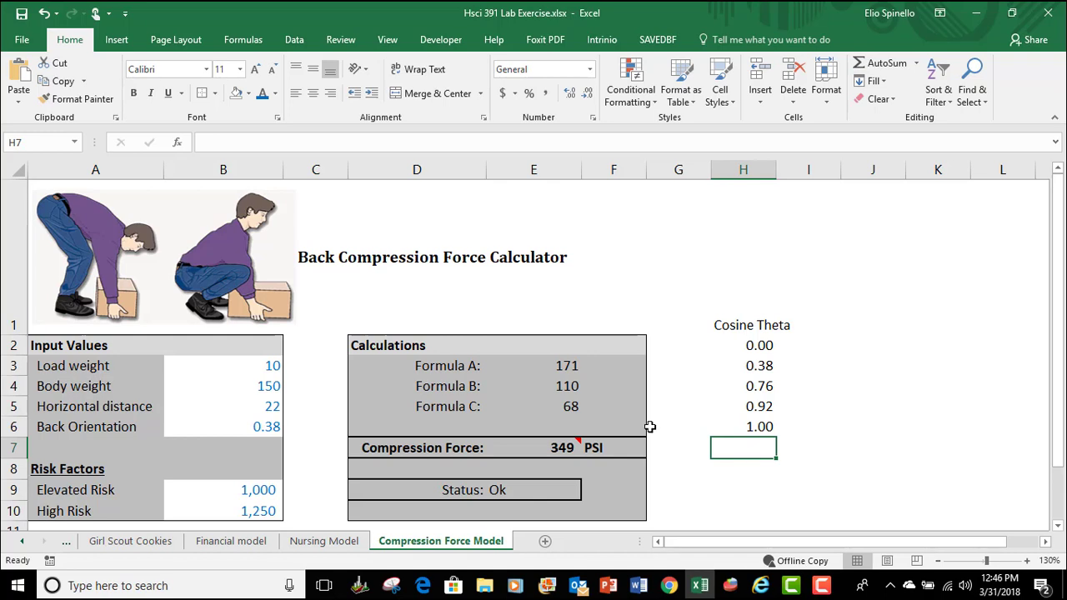
# Step: View the Back Orientation choices in cell B6 and close them without changing the value
pyautogui.click(266, 428)
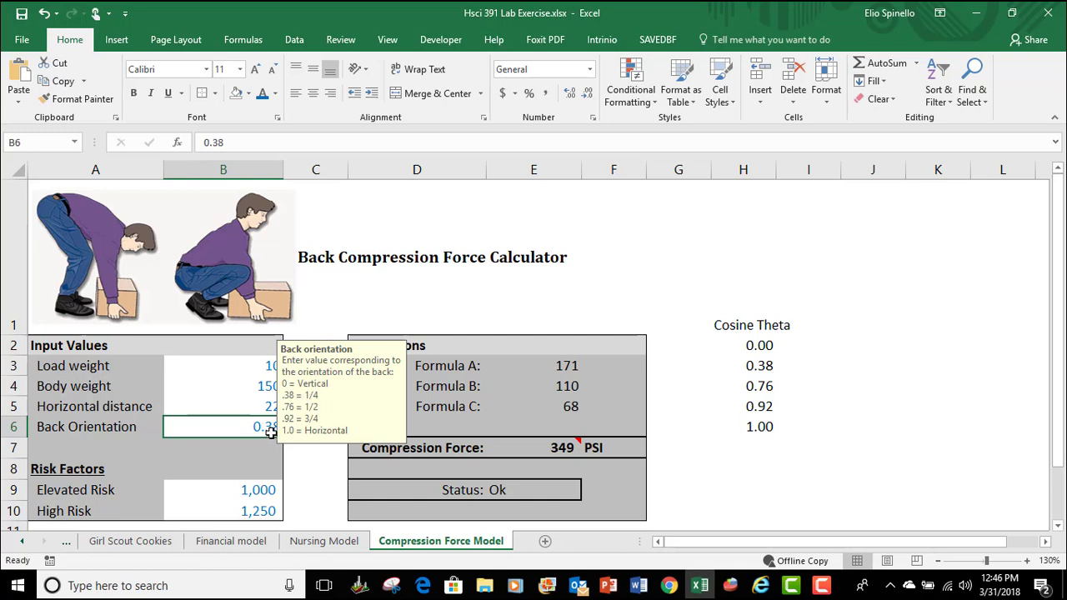
pyautogui.click(290, 431)
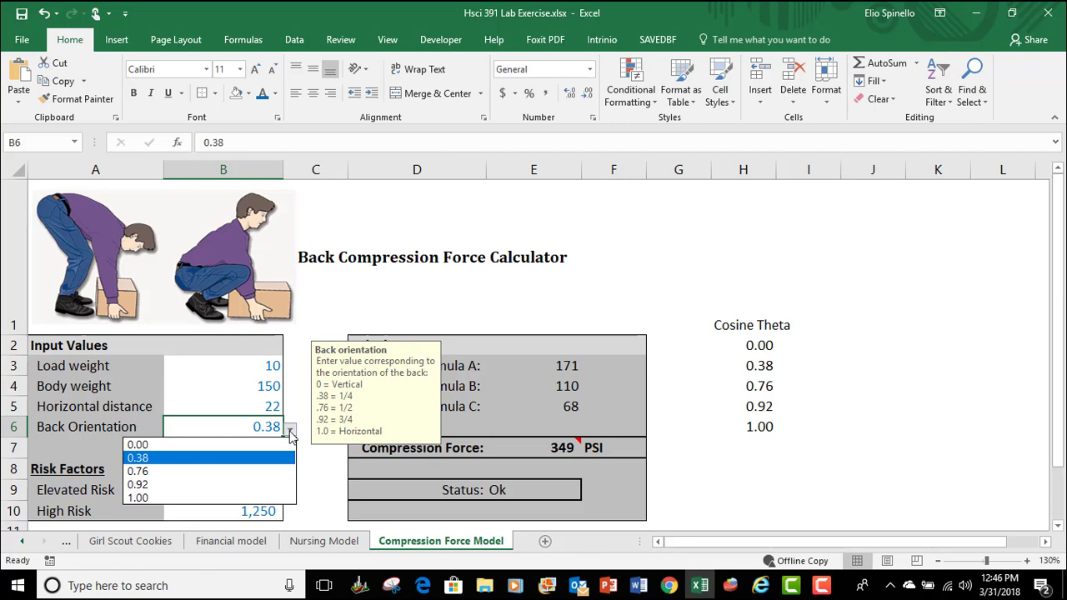
pyautogui.click(306, 452)
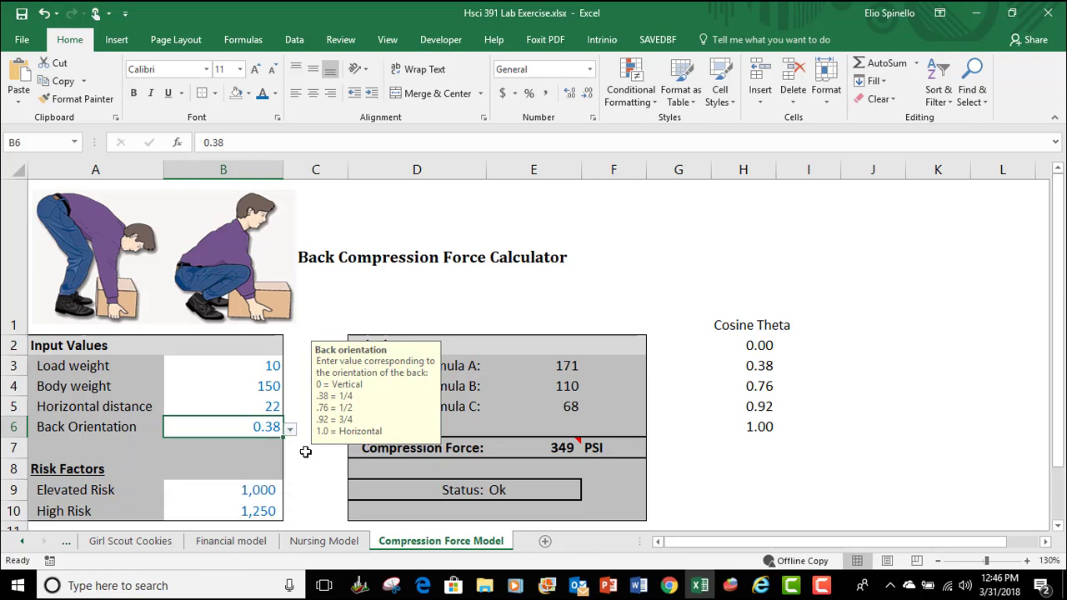